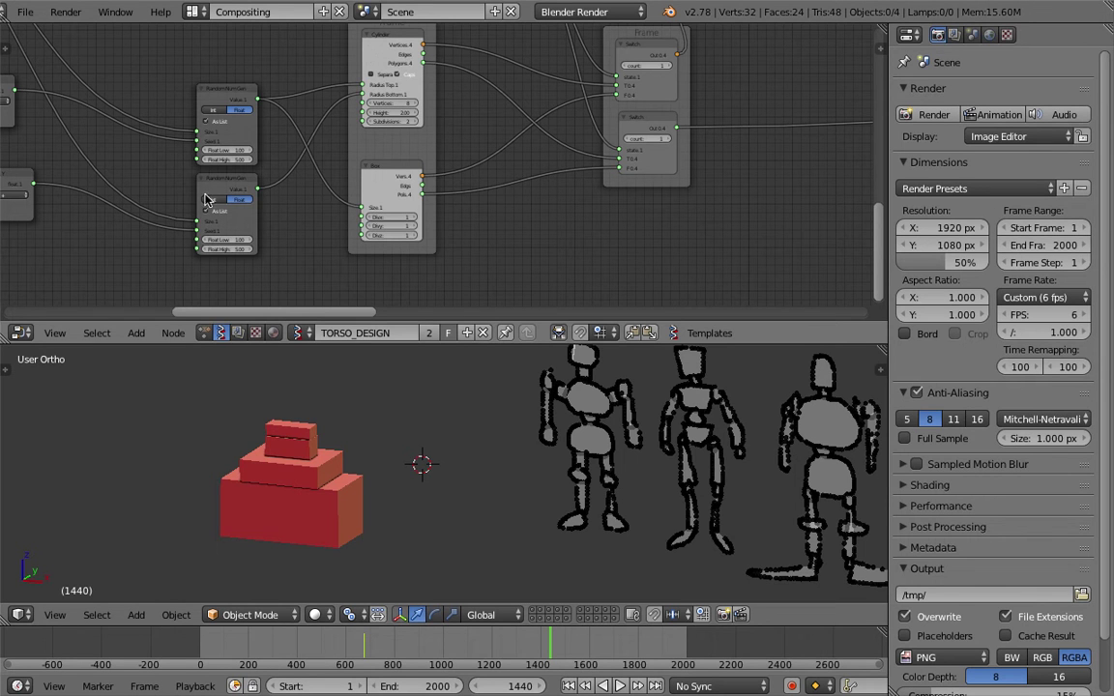
# Place the 3D cursor in the empty space to the left of the stacked red boxes.
pyautogui.moveTo(305, 418); pyautogui.dragTo(301, 416, button='middle')
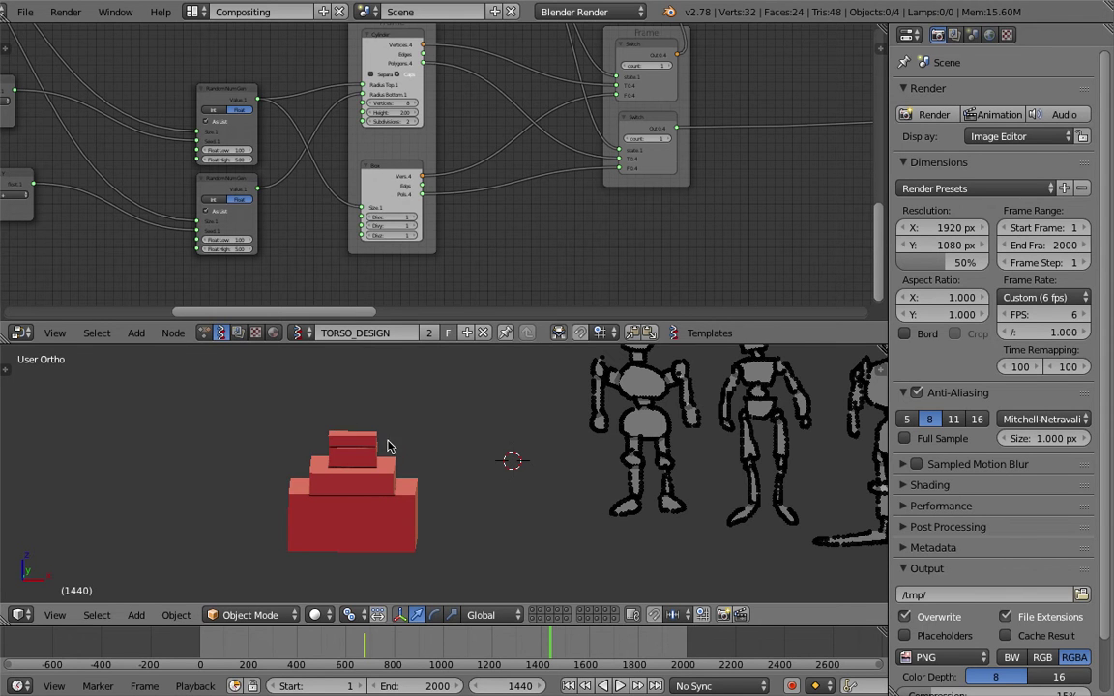
pyautogui.moveTo(388, 440); pyautogui.dragTo(379, 417, button='middle')
pyautogui.scroll(-1, 381, 418)
pyautogui.click(444, 470)
pyautogui.click(146, 409)
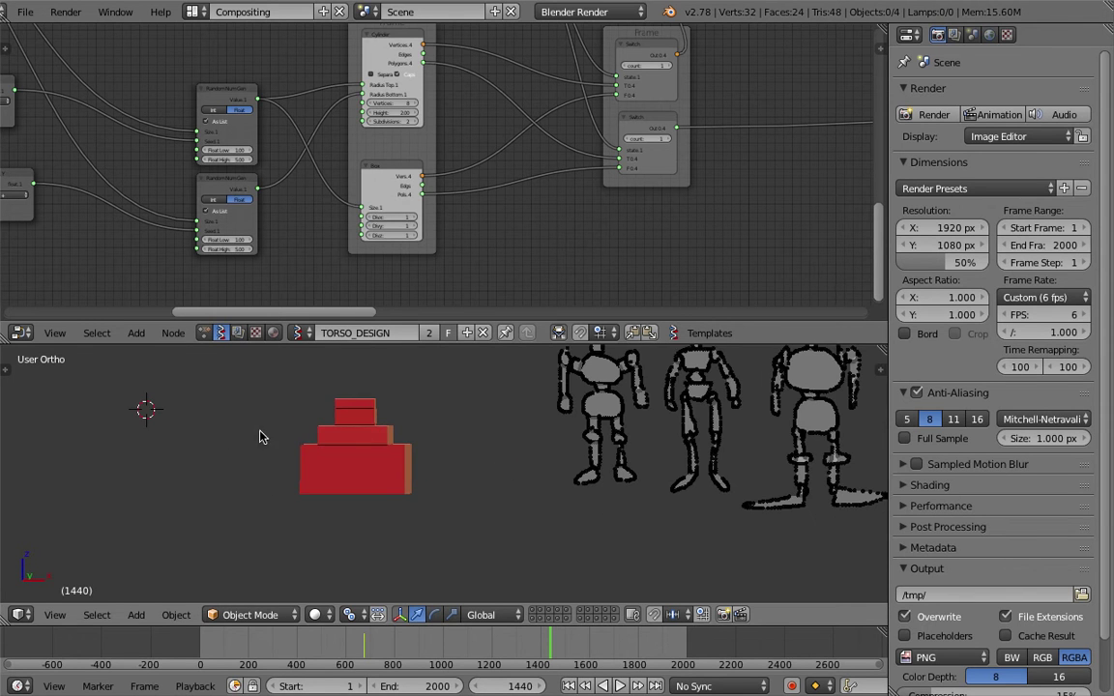
pyautogui.keyDown('shift'); pyautogui.moveTo(319, 454); pyautogui.dragTo(278, 468, button='middle'); pyautogui.keyUp('shift')
# Scrub and play the timeline up to frame 258 to preview the random variations of the red box stack.
pyautogui.moveTo(361, 631); pyautogui.dragTo(360, 624)
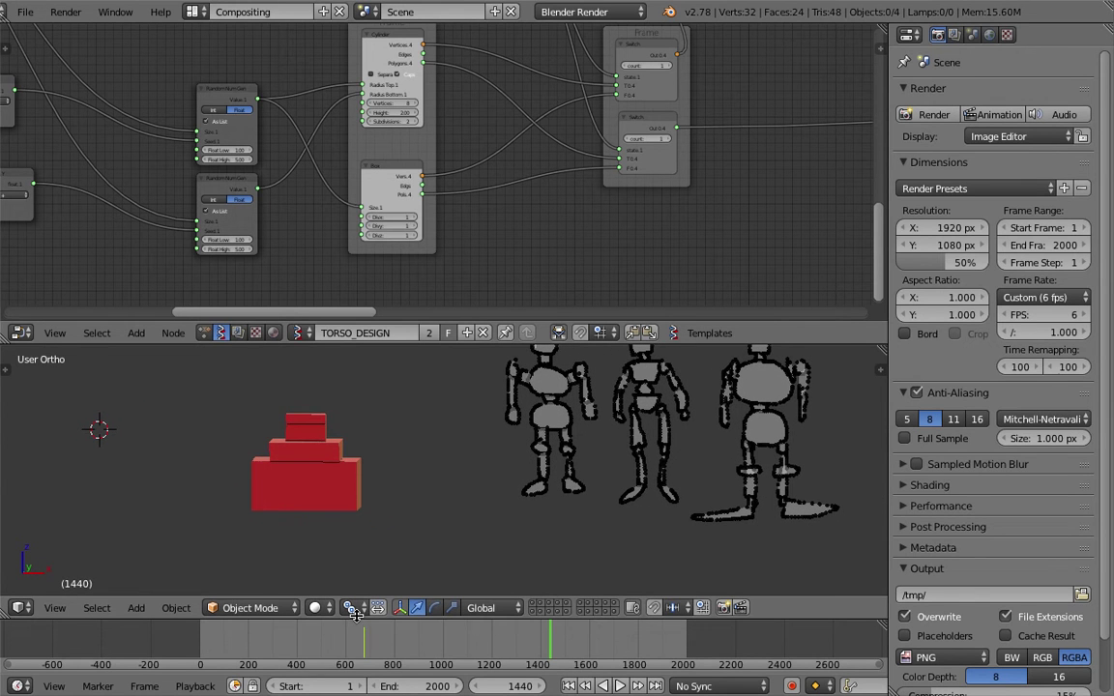
pyautogui.moveTo(222, 645); pyautogui.dragTo(208, 640)
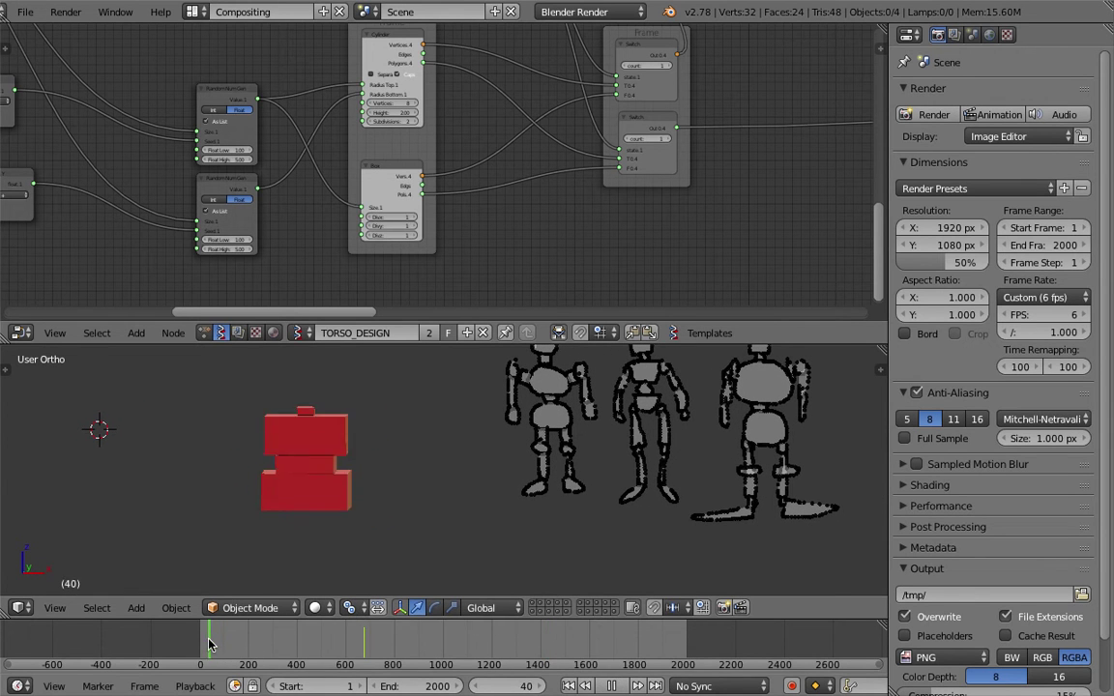
pyautogui.hotkey('alt', 'a')
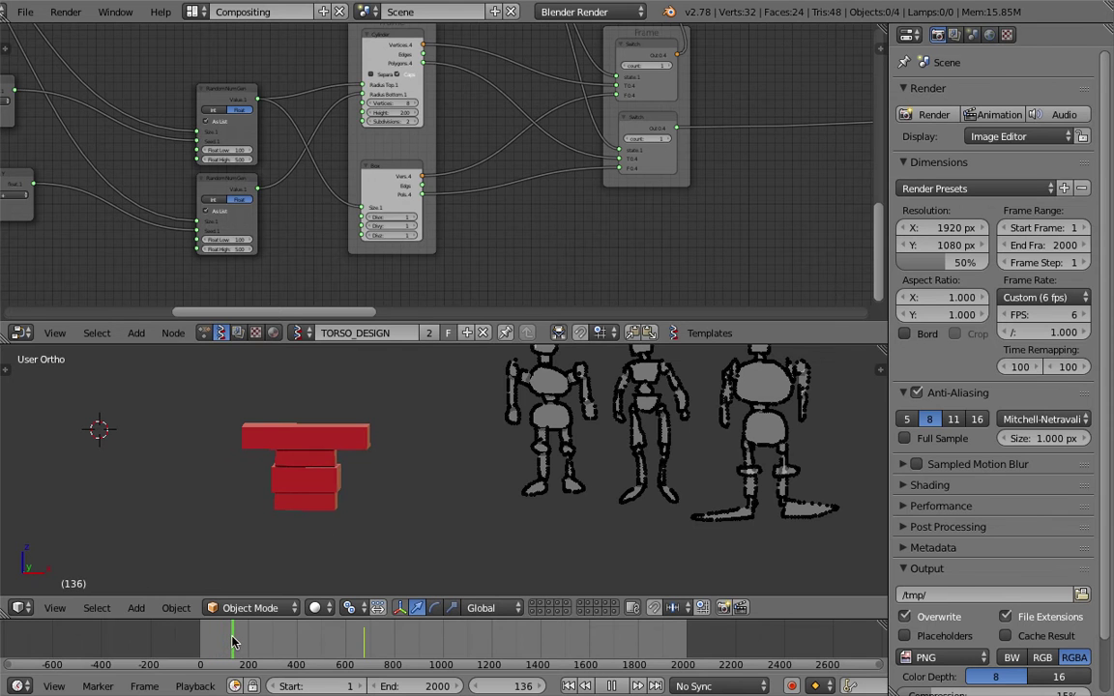
pyautogui.click(262, 633)
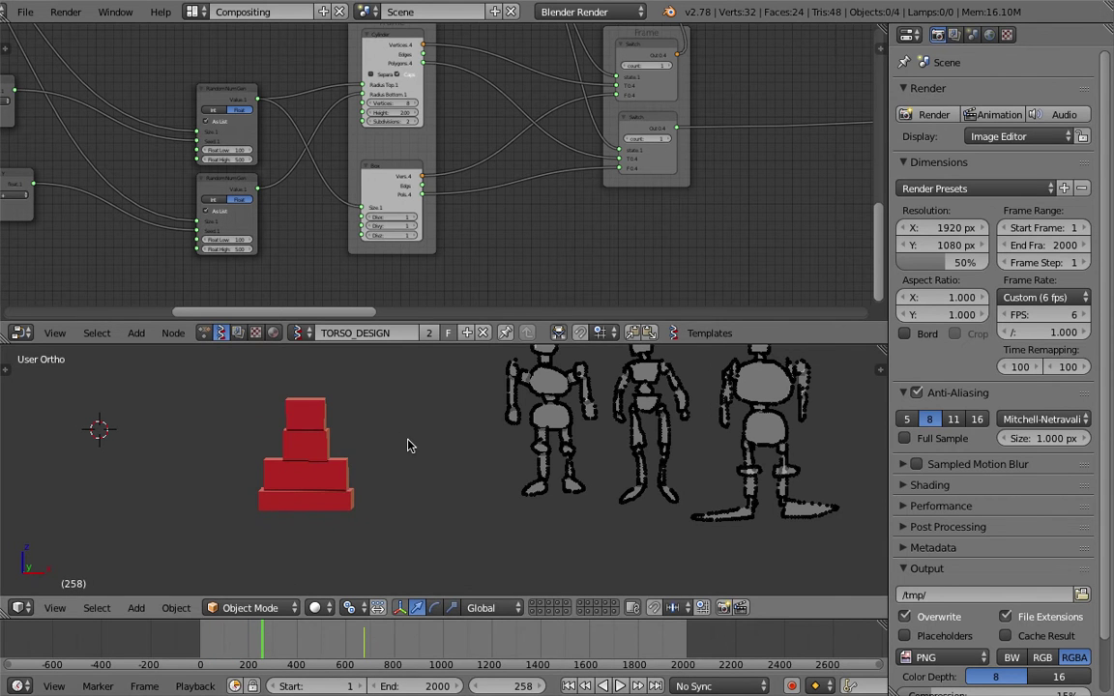
# Enlarge the 3D viewport to fit the sketched figures' heads and preview the box stack variations up to frame 1019.
pyautogui.moveTo(407, 446); pyautogui.dragTo(388, 467, button='middle')
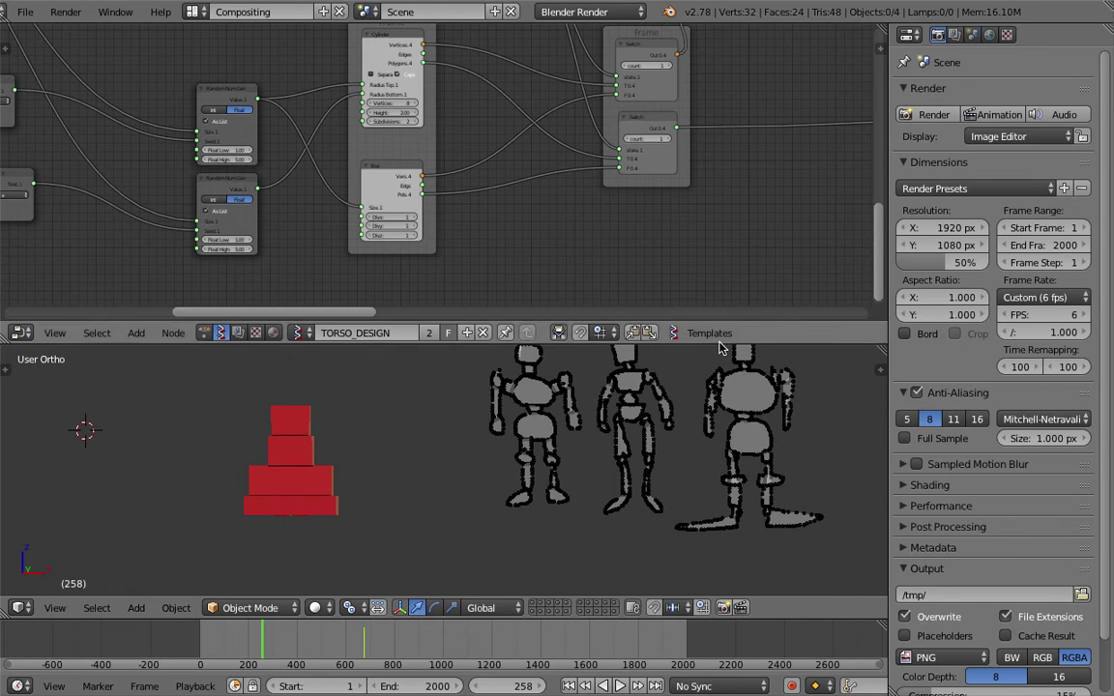
pyautogui.moveTo(719, 344); pyautogui.dragTo(714, 320)
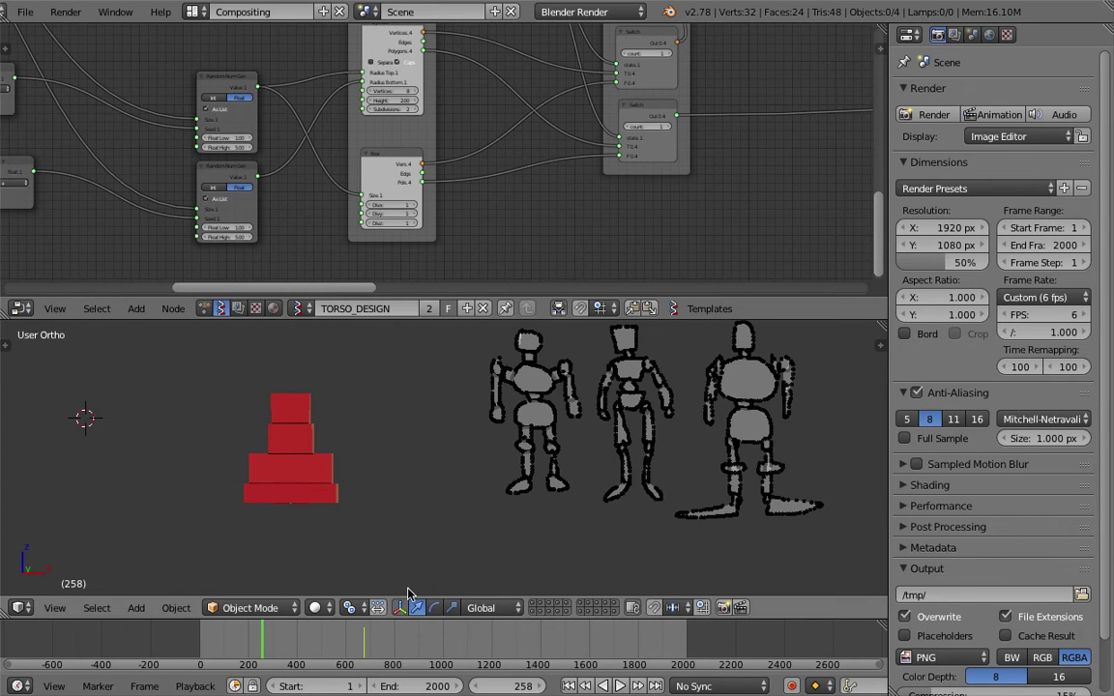
pyautogui.moveTo(280, 638); pyautogui.dragTo(296, 628)
pyautogui.hotkey('alt', 'a')
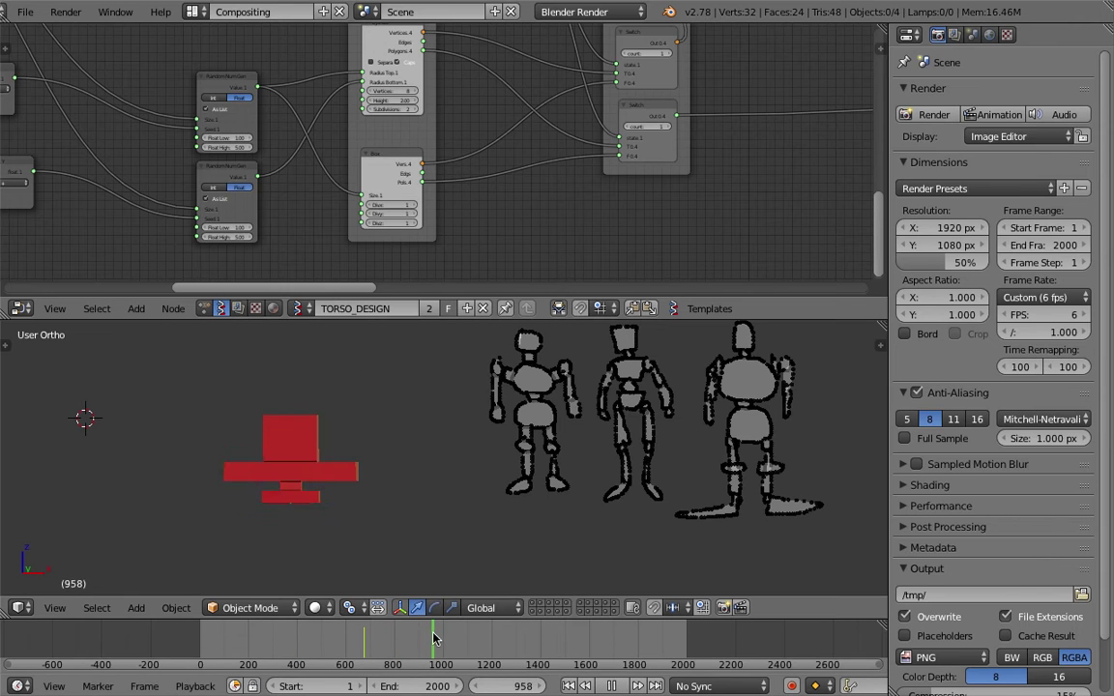
pyautogui.hotkey('alt', 'a')
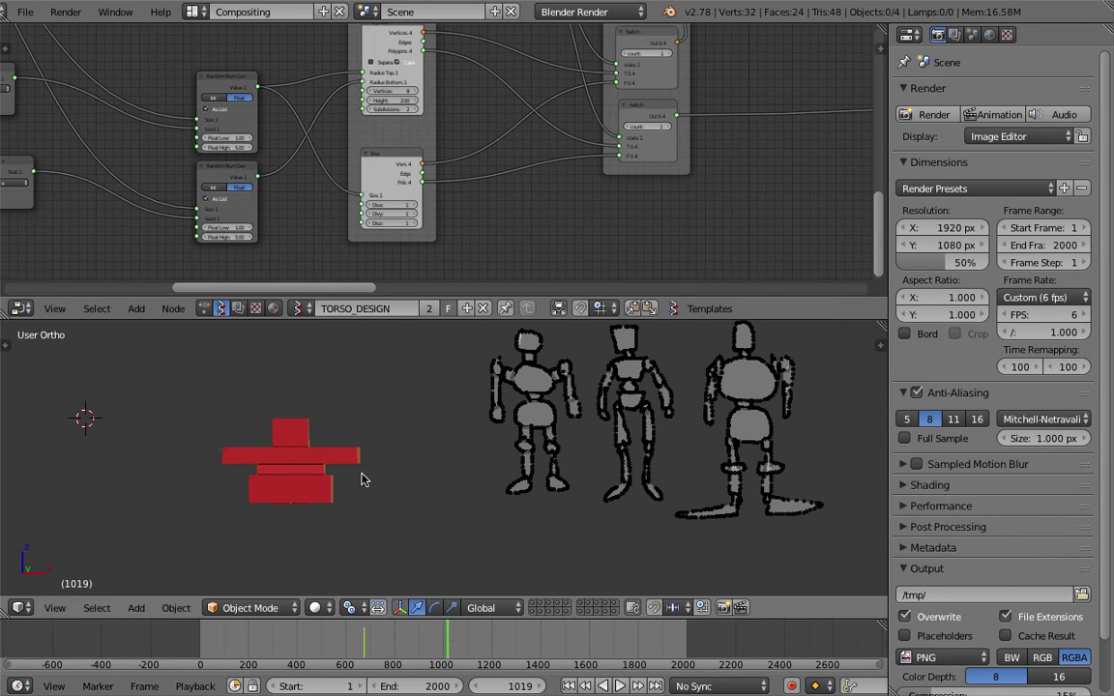
# Preview more box stack variations across the timeline, viewing the stack from an angle.
pyautogui.moveTo(470, 634); pyautogui.dragTo(487, 634)
pyautogui.hotkey('alt', 'a')
pyautogui.hotkey('alt', 'a')
pyautogui.moveTo(330, 500); pyautogui.dragTo(419, 487, button='middle')
pyautogui.hotkey('alt', 'a')
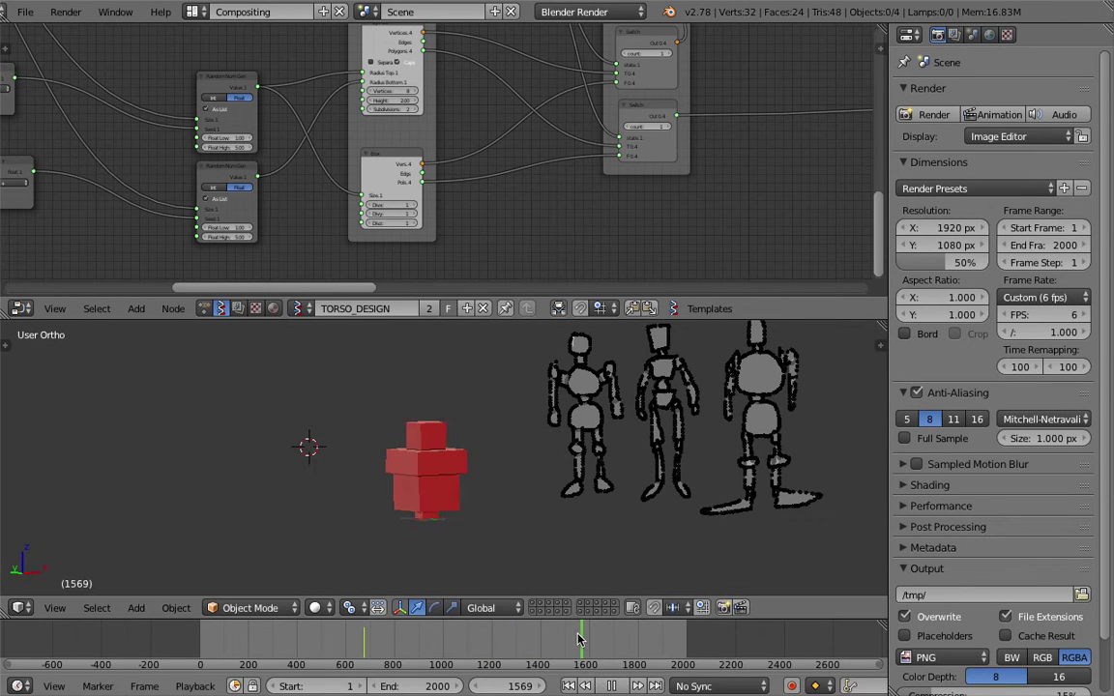
pyautogui.hotkey('alt', 'a')
# Examine the COUNT and random number nodes in the TORSO_DESIGN tree, and preview more stack variations up to frame 1072.
pyautogui.moveTo(293, 155); pyautogui.dragTo(399, 189, button='middle')
pyautogui.moveTo(278, 134); pyautogui.dragTo(289, 207, button='middle')
pyautogui.scroll(2, 422, 170)
pyautogui.moveTo(410, 182); pyautogui.dragTo(378, 233, button='middle')
pyautogui.scroll(-3, 408, 122)
pyautogui.moveTo(357, 177); pyautogui.dragTo(484, 161, button='middle')
pyautogui.moveTo(328, 634); pyautogui.dragTo(325, 634)
pyautogui.hotkey('alt', 'a')
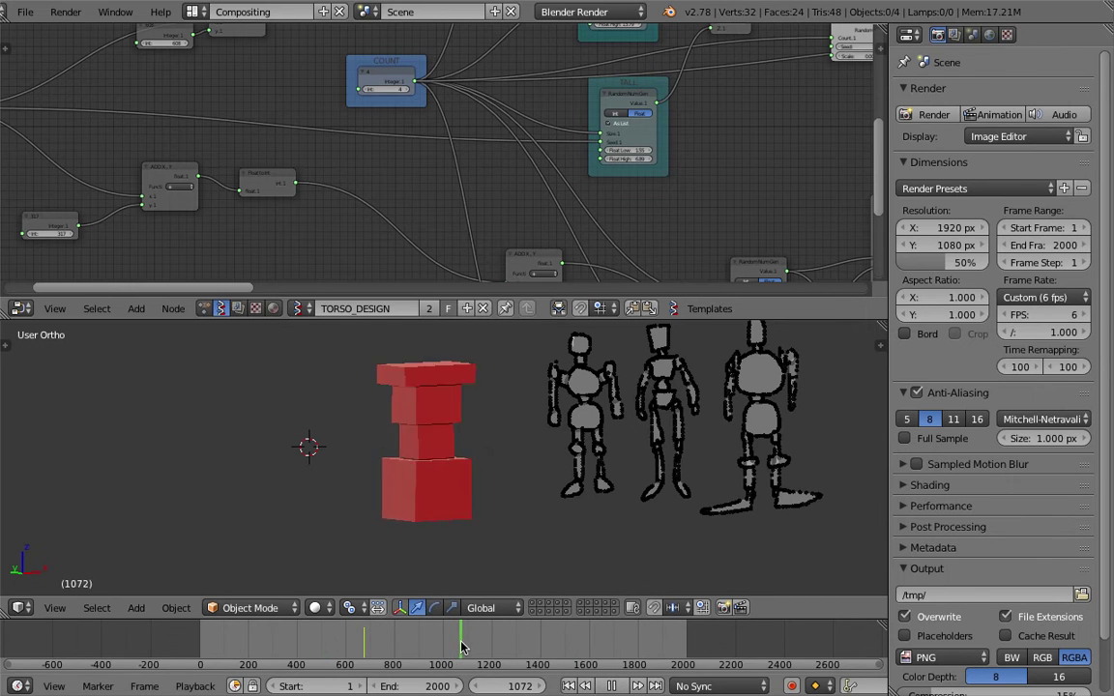
# Switch to the Google Images results for "shogun geta" in the web browser and highlight the search query.
pyautogui.hotkey('ctrl', 'Left')
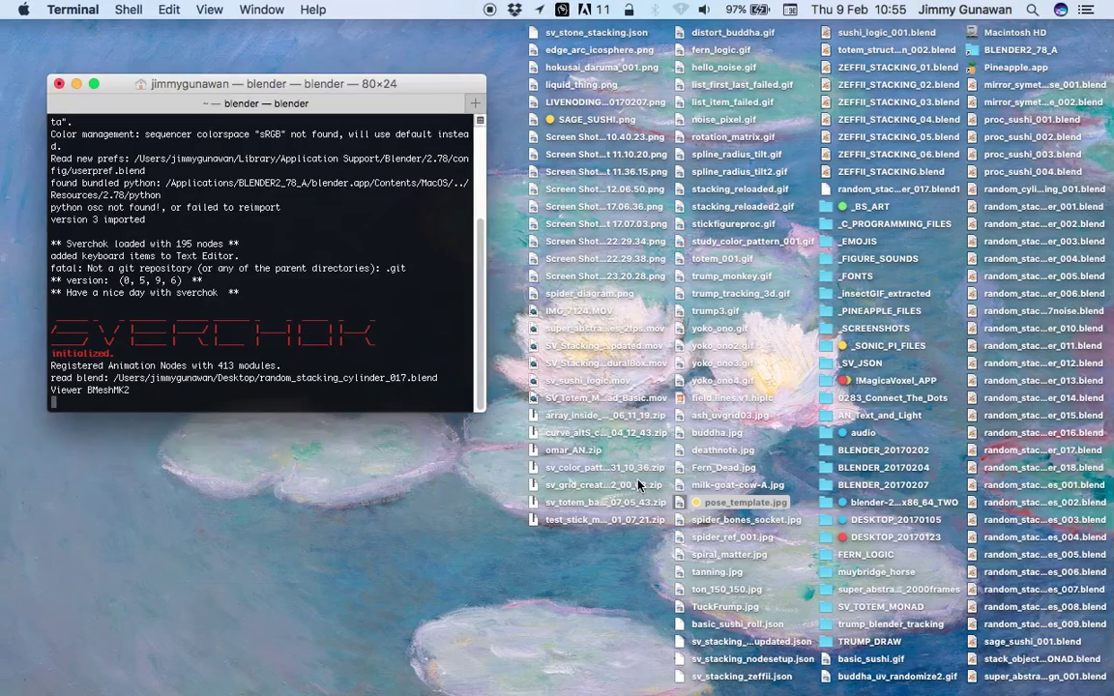
pyautogui.hotkey('ctrl', 'Right')
pyautogui.hotkey('ctrl', 'Right')
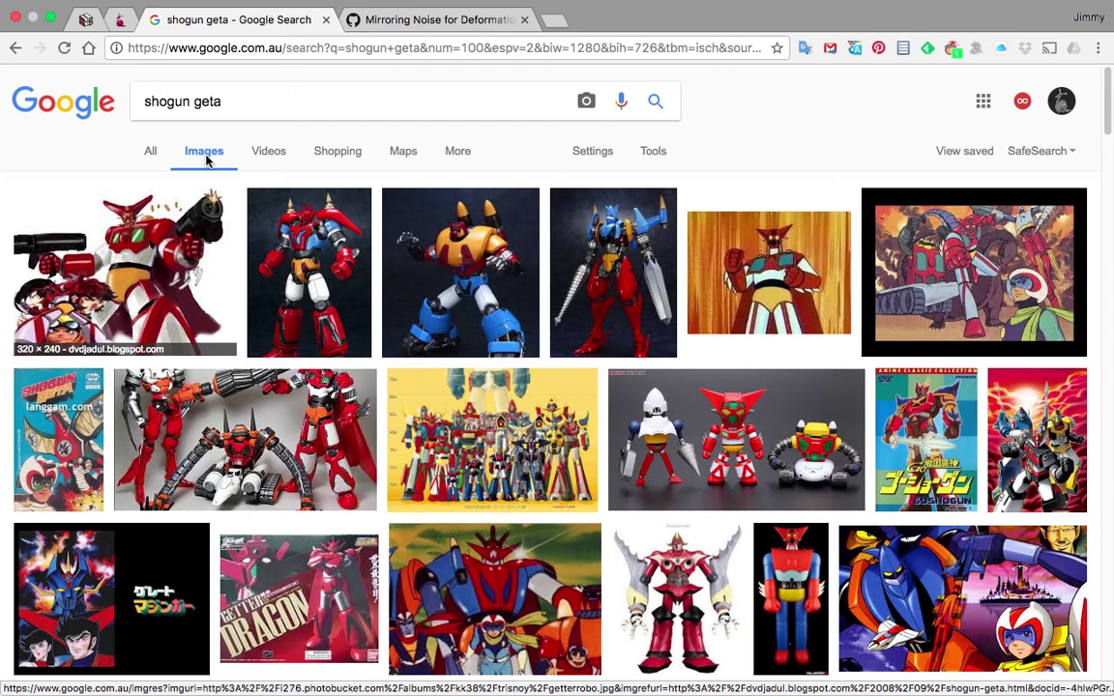
pyautogui.moveTo(223, 104); pyautogui.dragTo(147, 104)
pyautogui.click(242, 101)
pyautogui.moveTo(243, 101); pyautogui.dragTo(145, 99)
pyautogui.scroll(-1, 535, 189)
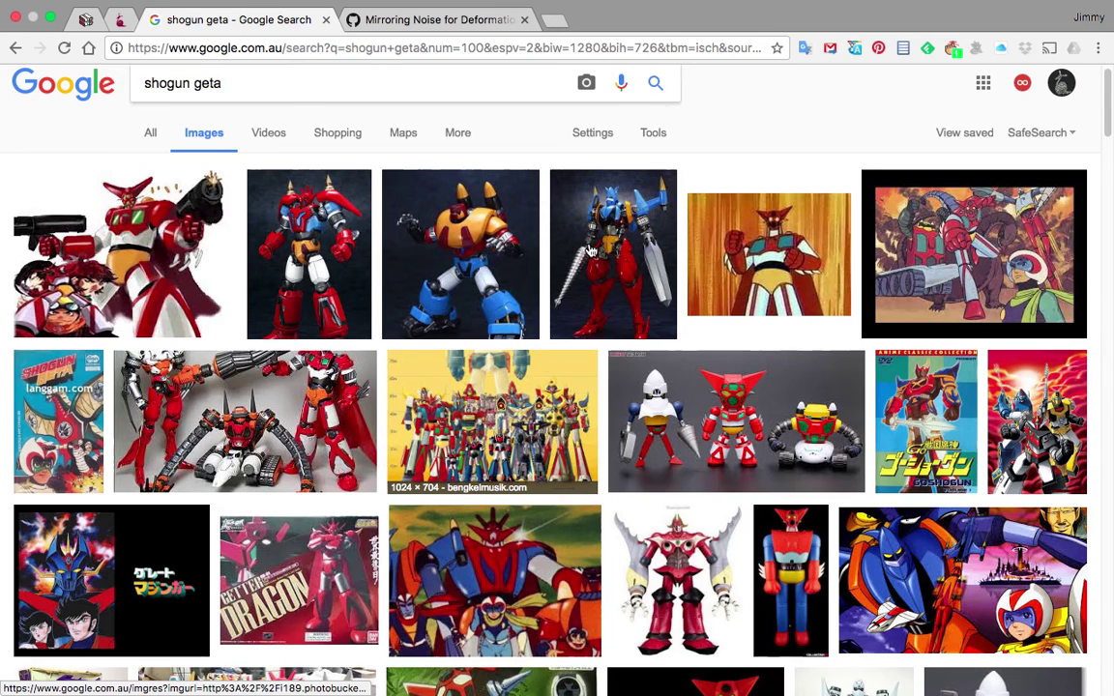
# Open the preview of the yellow robot height-comparison chart and examine the proportions of the different robots.
pyautogui.click(488, 377)
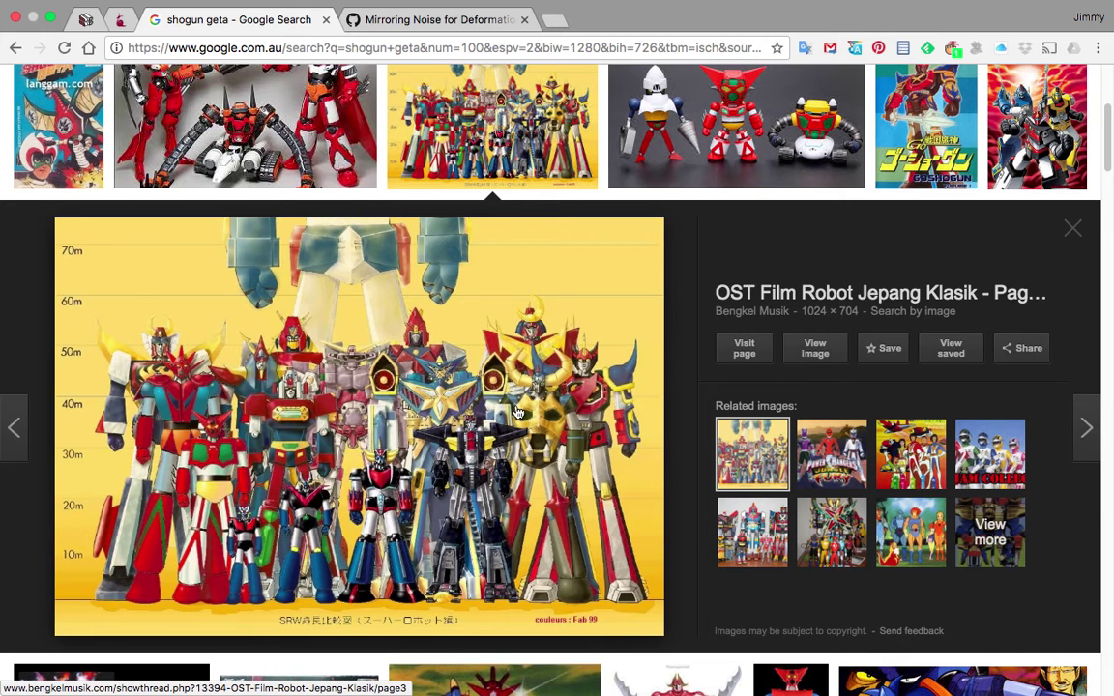
pyautogui.scroll(-2, 454, 426)
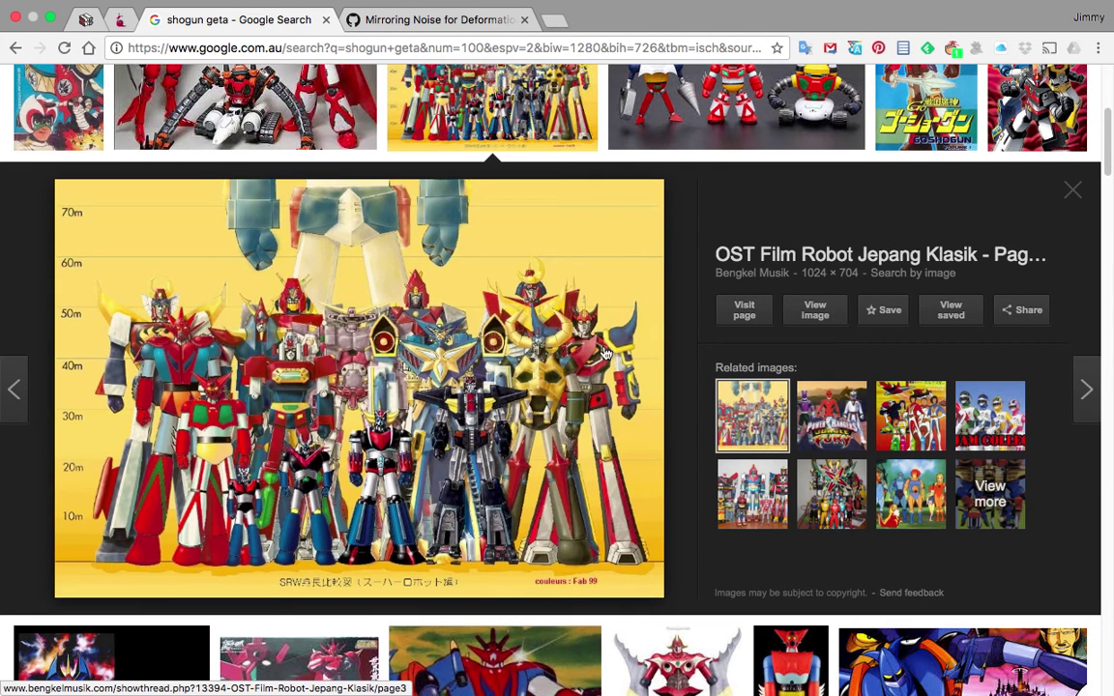
pyautogui.scroll(-3, 493, 435)
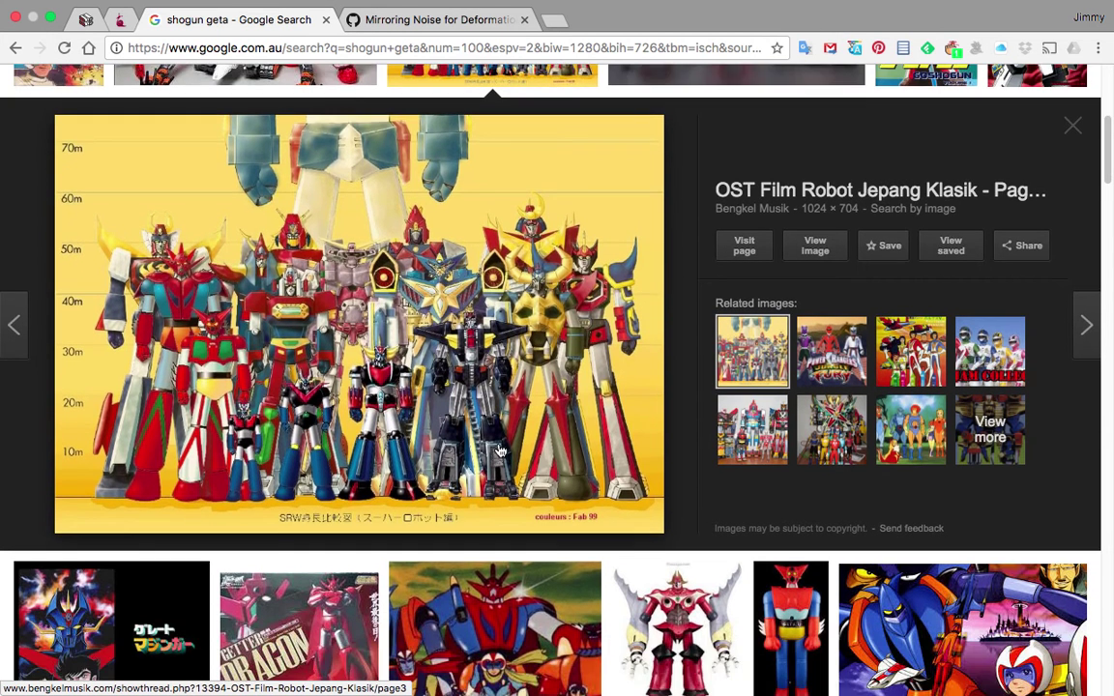
pyautogui.scroll(-2, 280, 385)
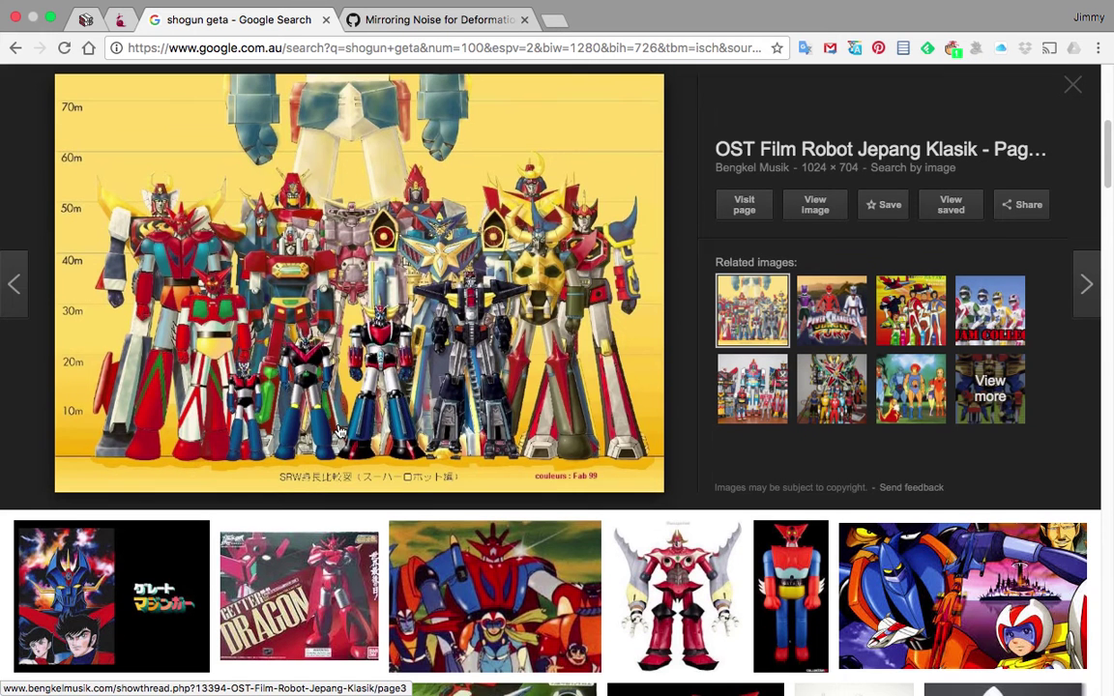
pyautogui.scroll(-2, 363, 391)
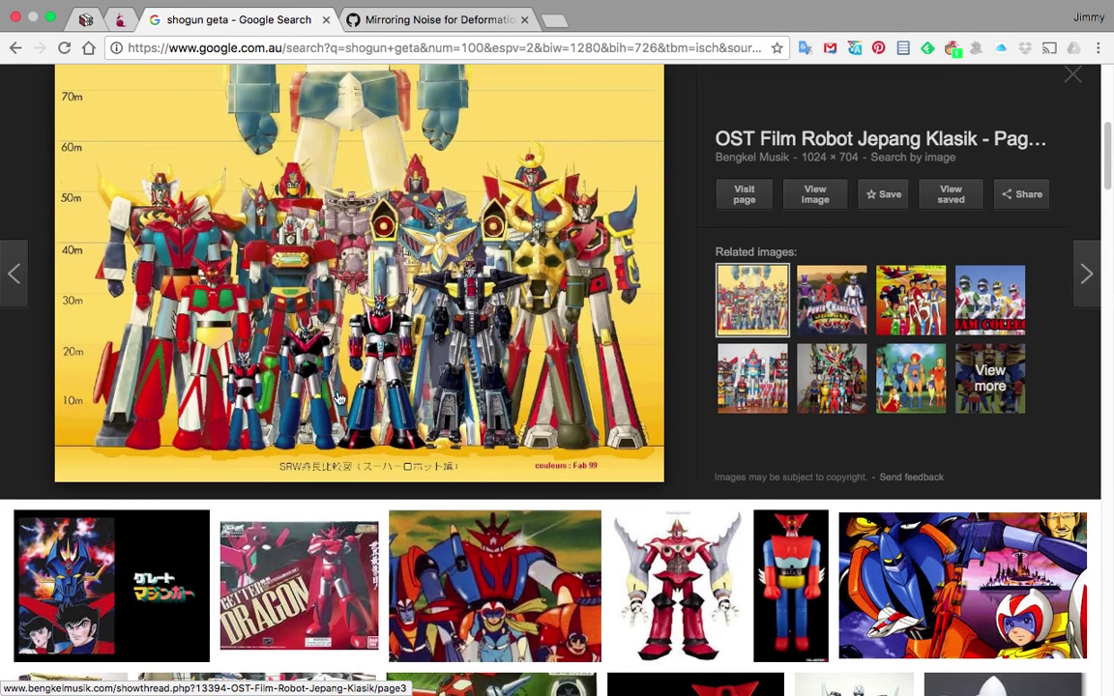
pyautogui.scroll(-3, 533, 287)
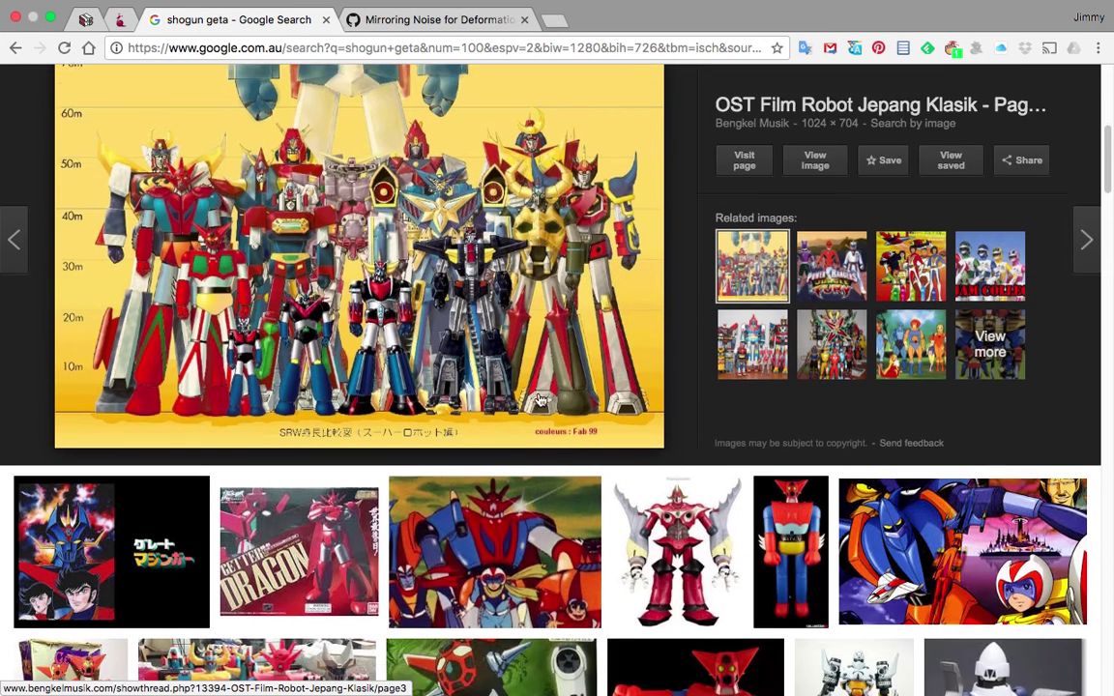
pyautogui.scroll(10, 454, 333)
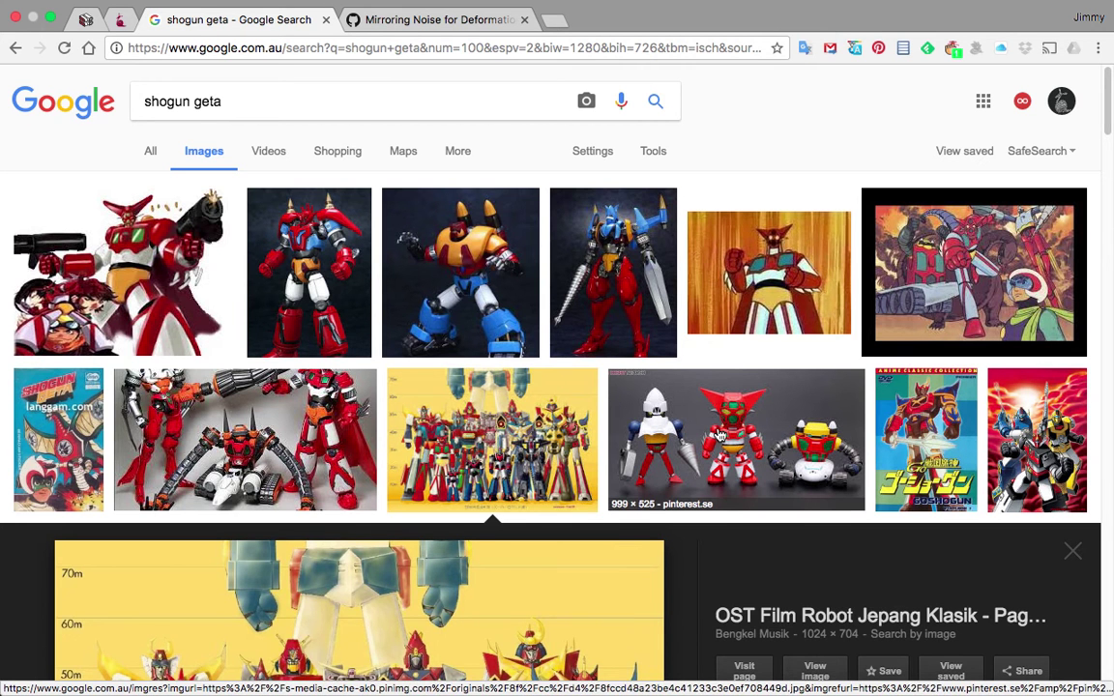
# Open the preview of the three Sin Getter Robo figures and examine their differing body shapes.
pyautogui.click(719, 437)
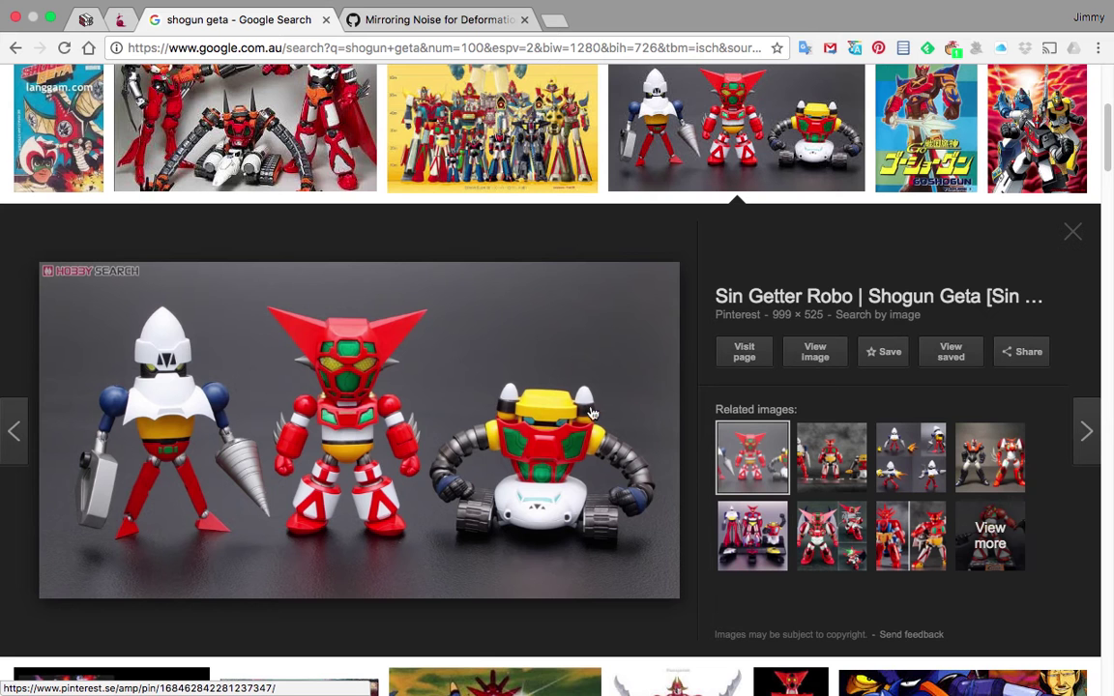
pyautogui.scroll(-1, 542, 449)
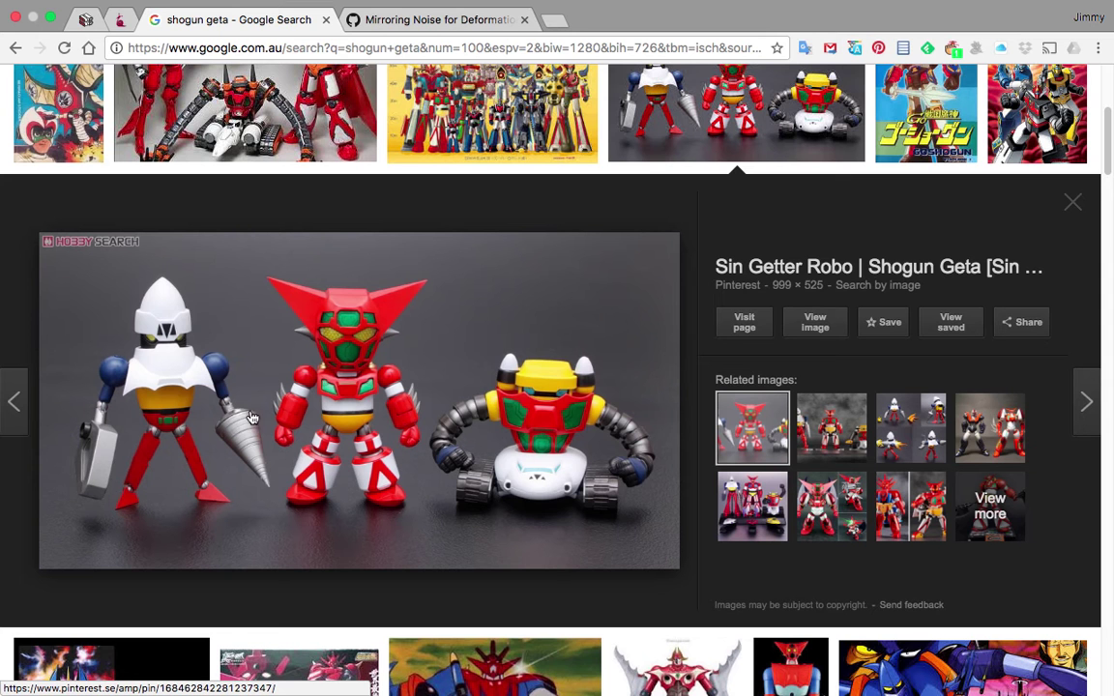
pyautogui.scroll(-1, 197, 463)
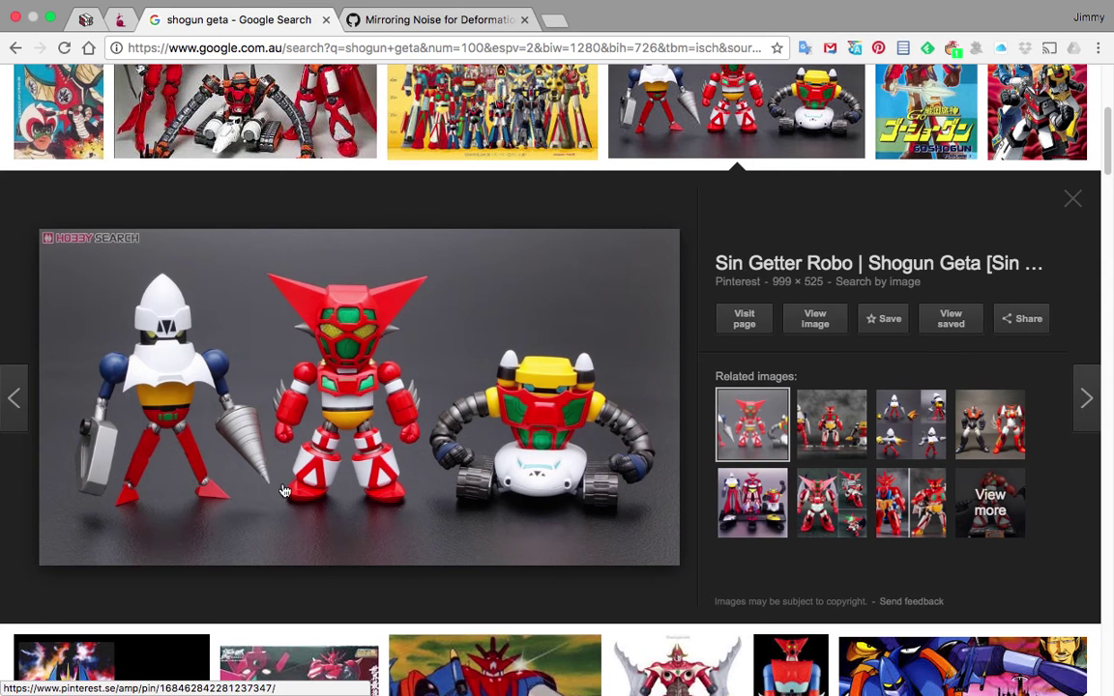
# Browse further robot image results and open the 1600 × 715 size-comparison chart of many giant robots.
pyautogui.scroll(-10, 670, 495)
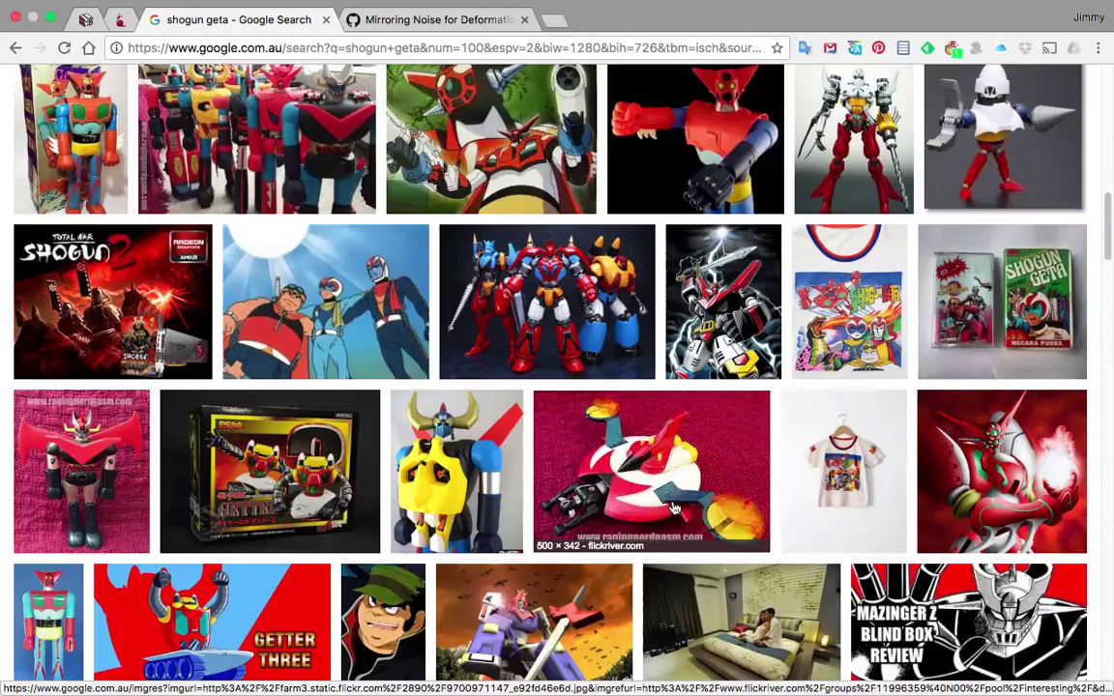
pyautogui.scroll(-8, 670, 496)
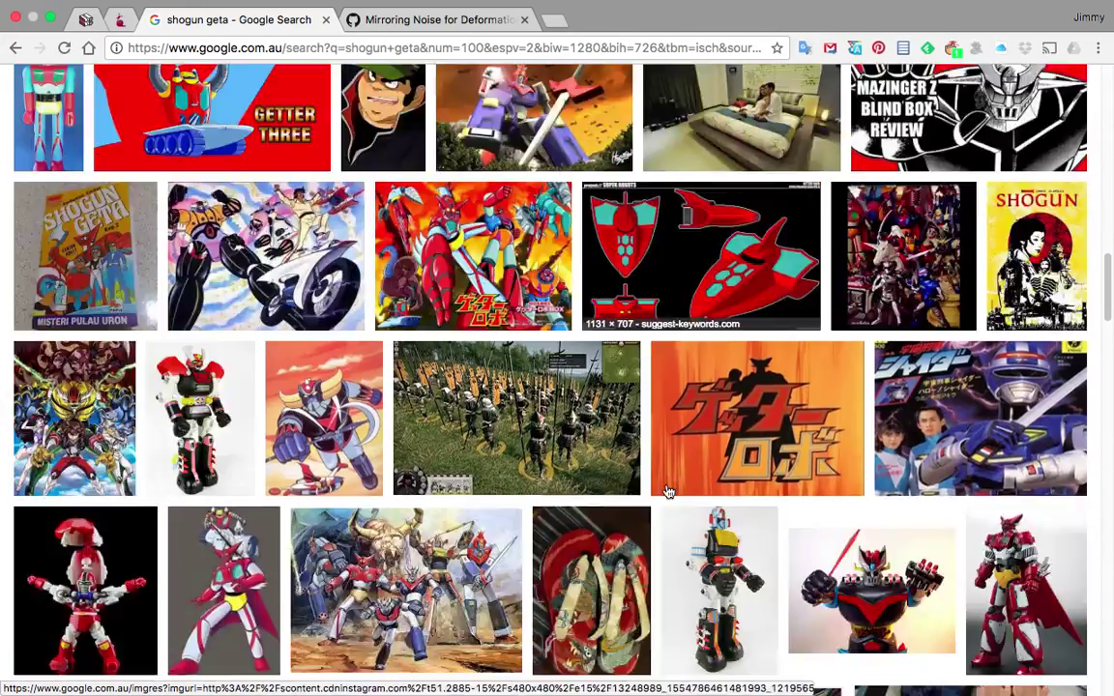
pyautogui.scroll(-10, 665, 488)
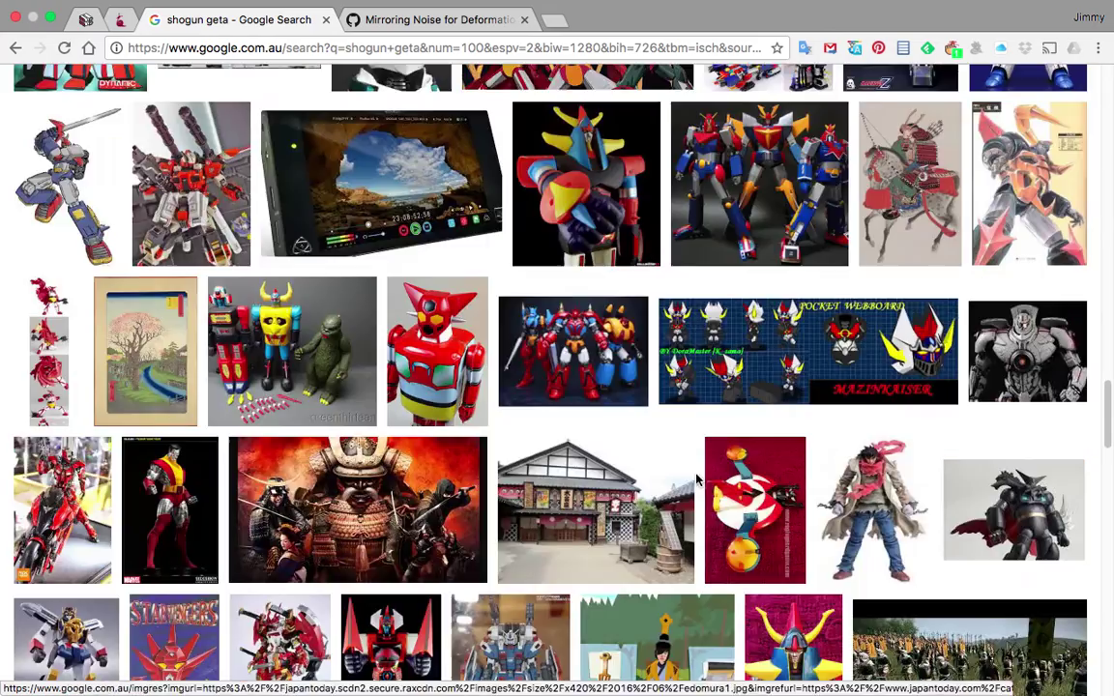
pyautogui.scroll(-5, 700, 481)
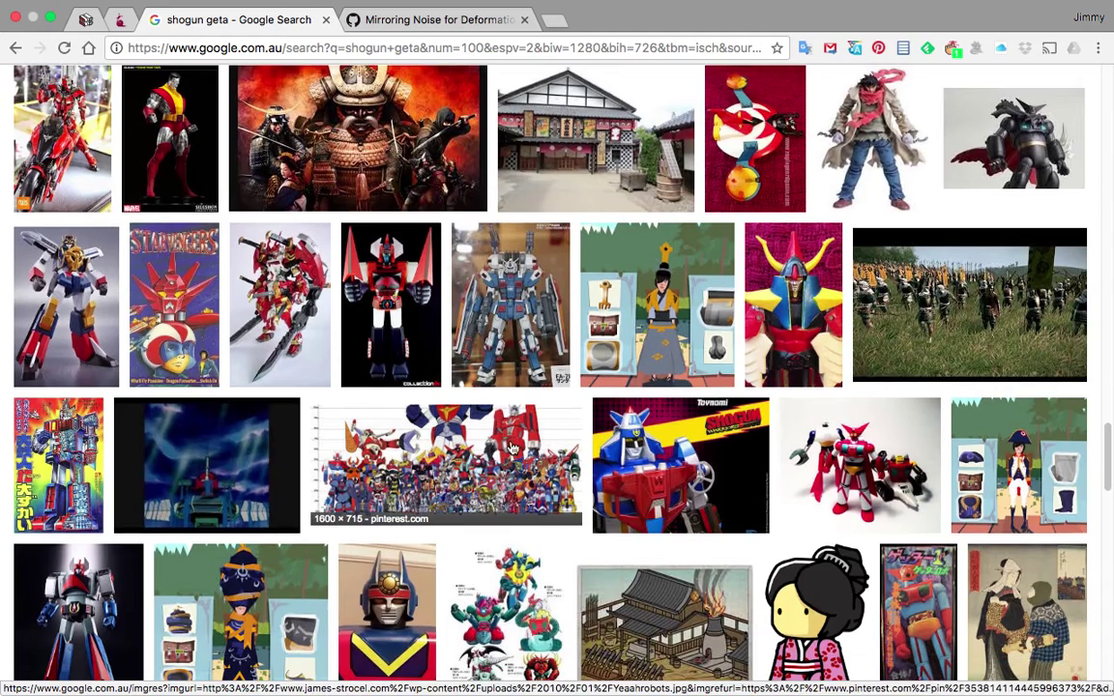
pyautogui.click(519, 441)
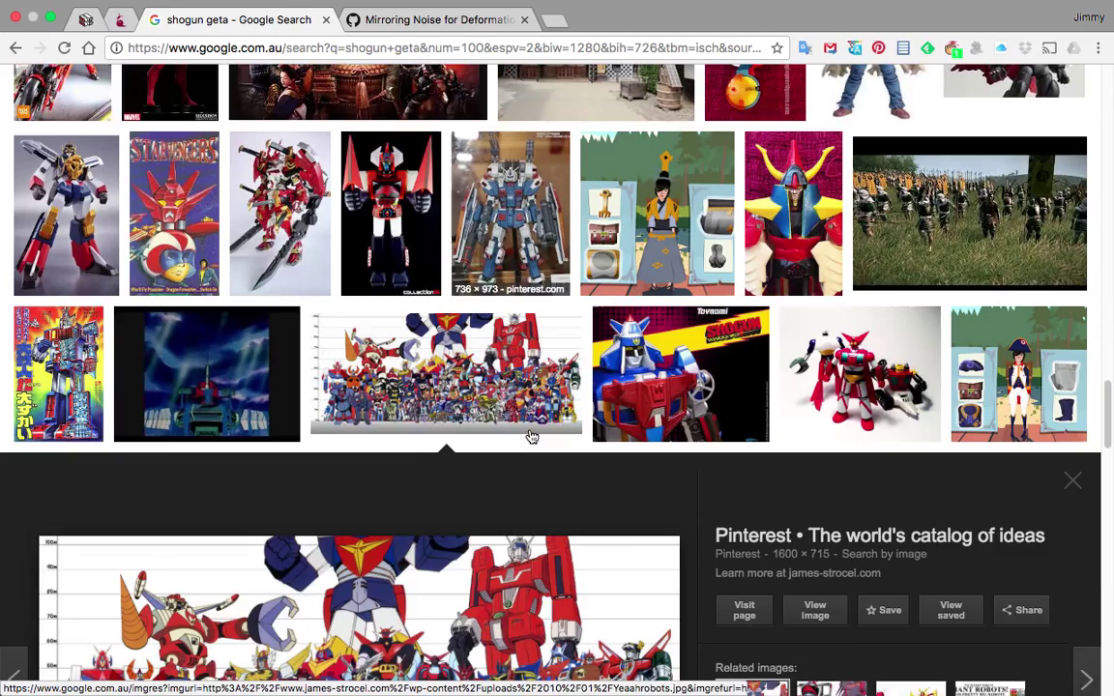
pyautogui.scroll(2, 519, 398)
pyautogui.scroll(-7, 534, 455)
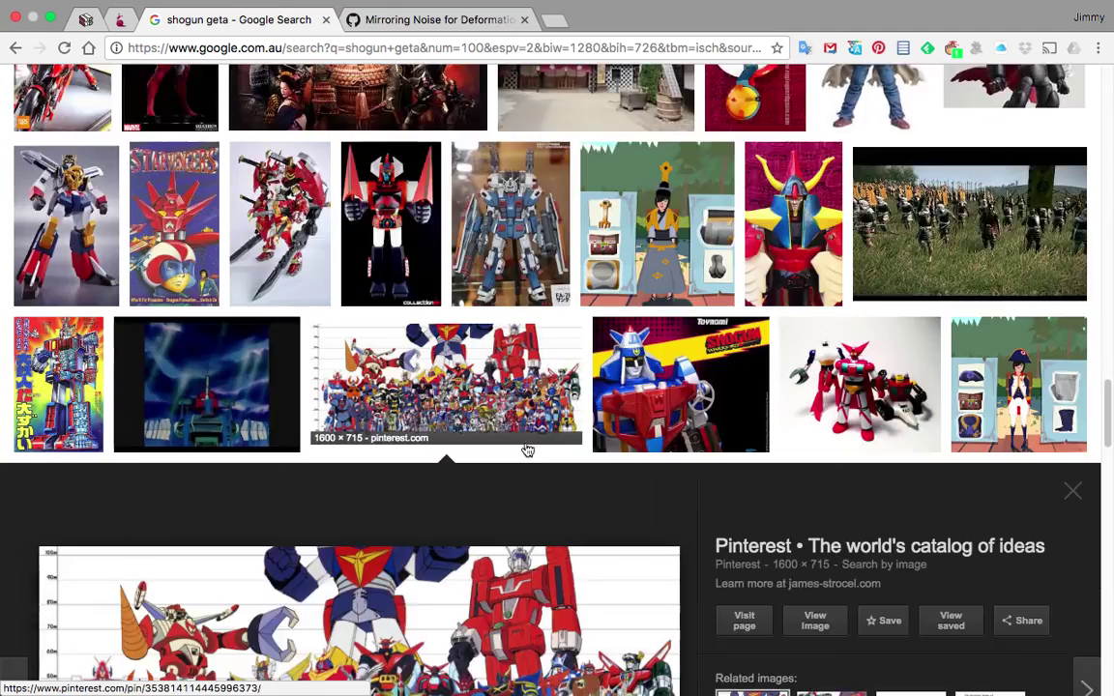
pyautogui.scroll(1, 319, 242)
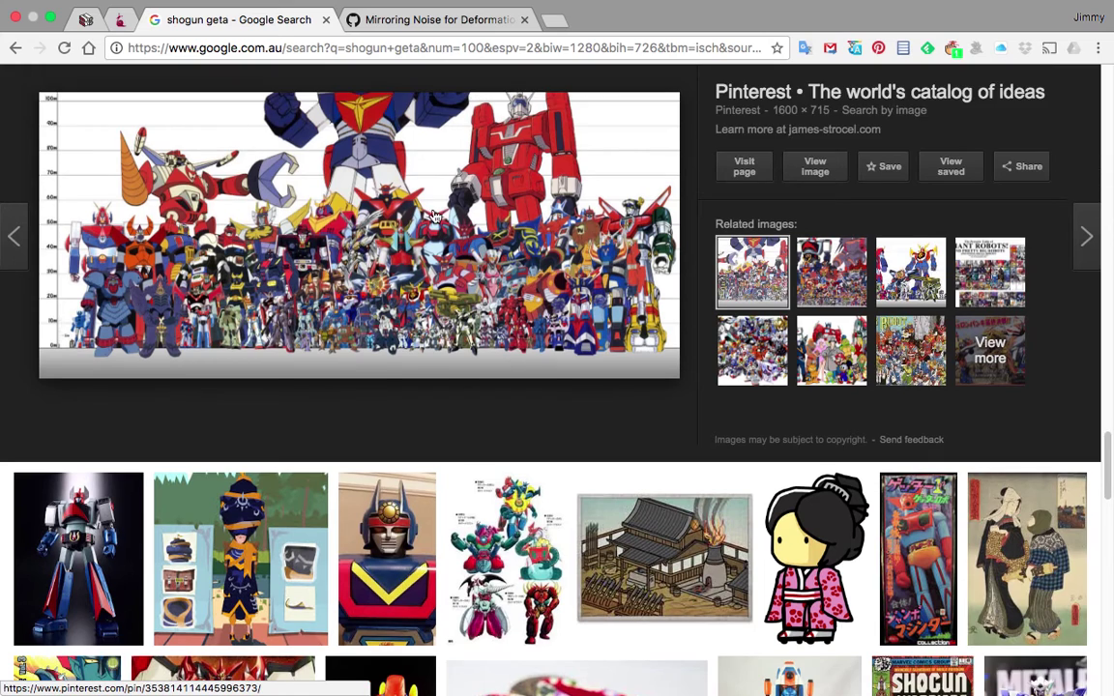
pyautogui.scroll(-10, 581, 366)
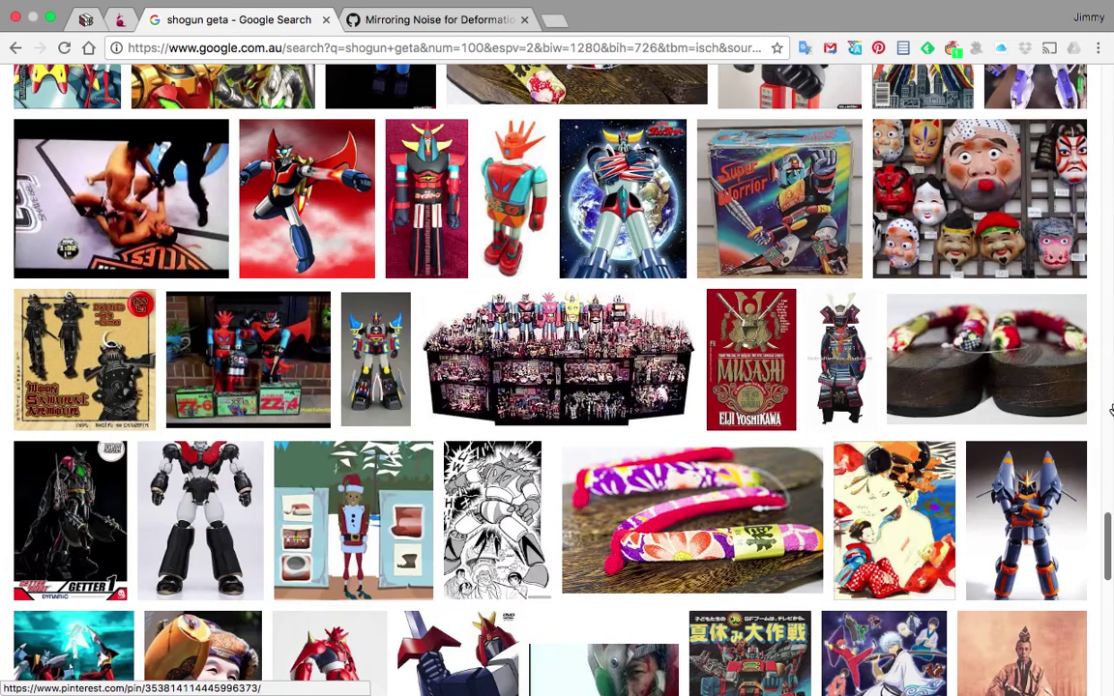
# Return to the search field and run an image search for "gundam robot anime".
pyautogui.moveTo(1107, 528); pyautogui.dragTo(1107, 77)
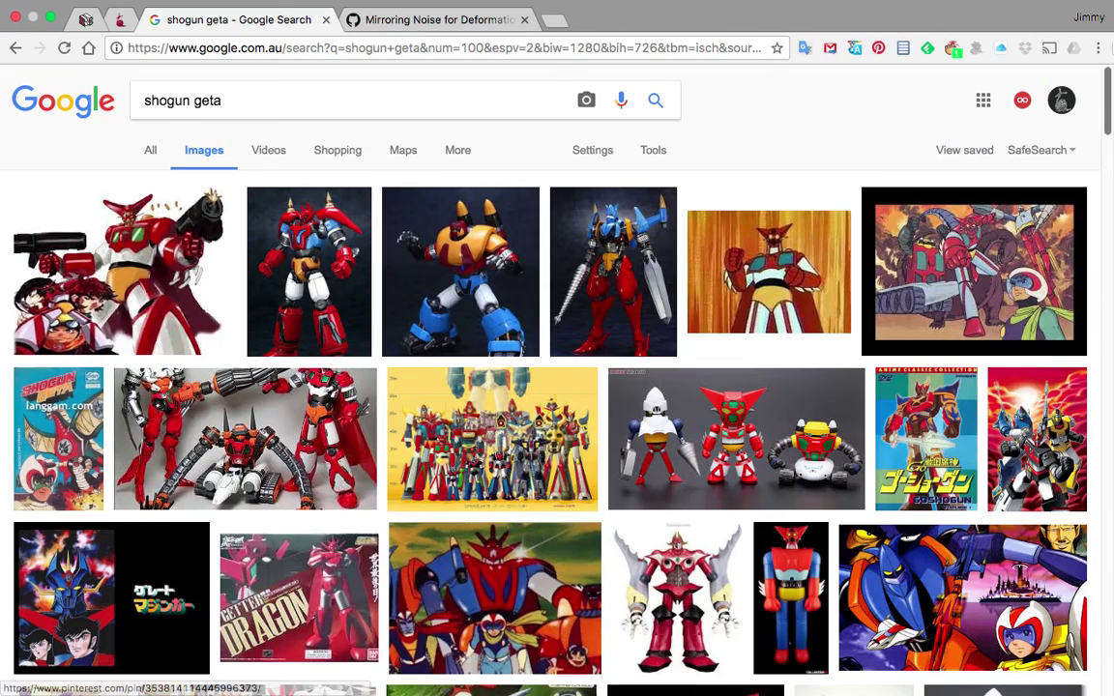
pyautogui.moveTo(232, 106); pyautogui.dragTo(9, 89)
pyautogui.write('gundam ')
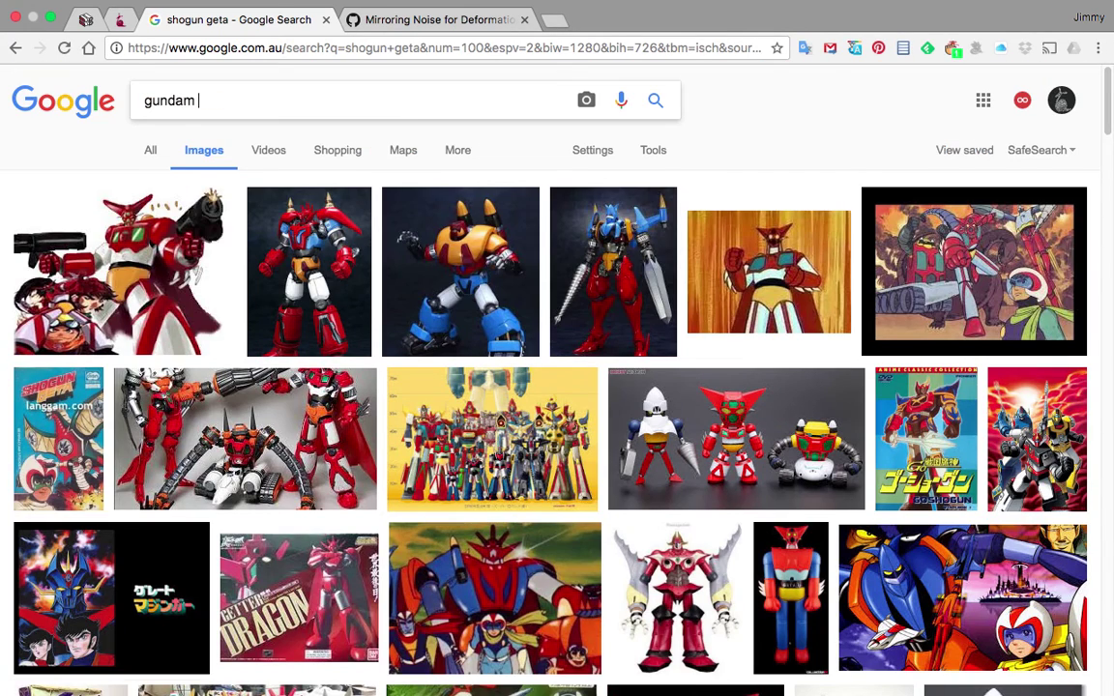
pyautogui.write('robot anime')
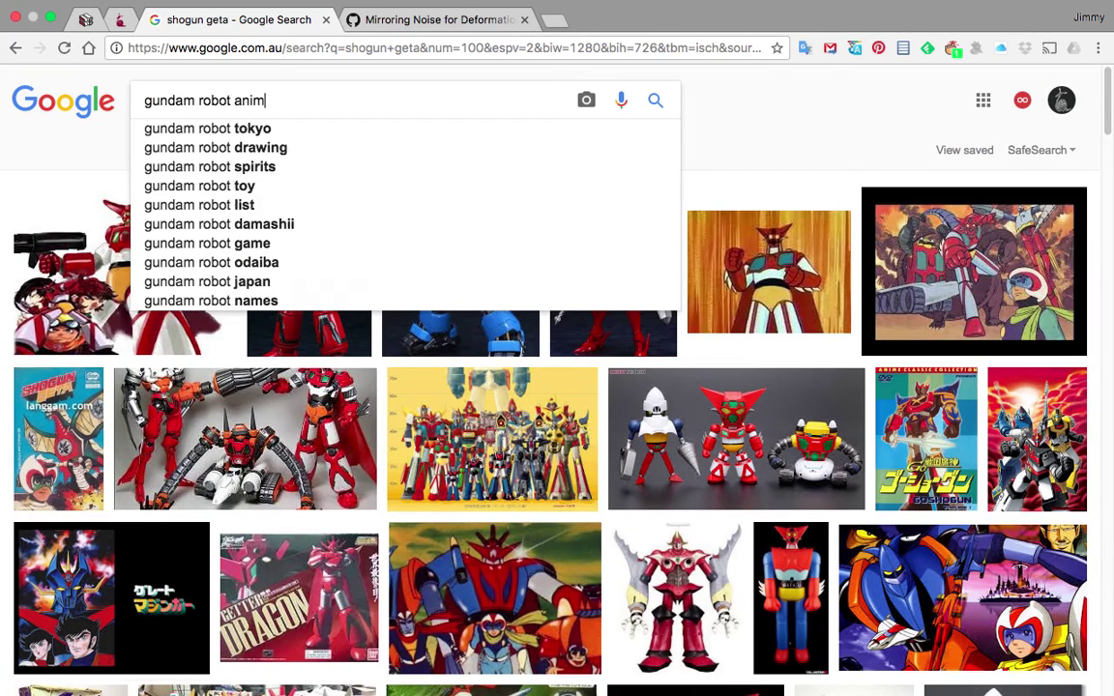
pyautogui.press('Return')
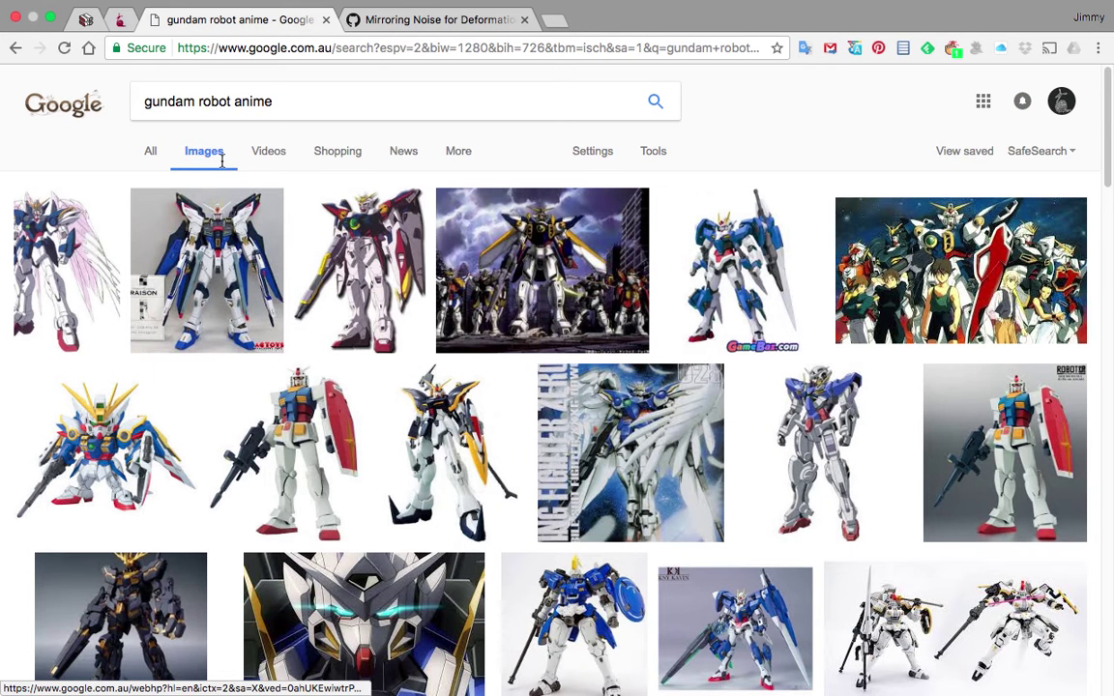
# Browse the Gundam image results and compare the robots' torso shapes, proportions and armour designs.
pyautogui.scroll(-1, 278, 418)
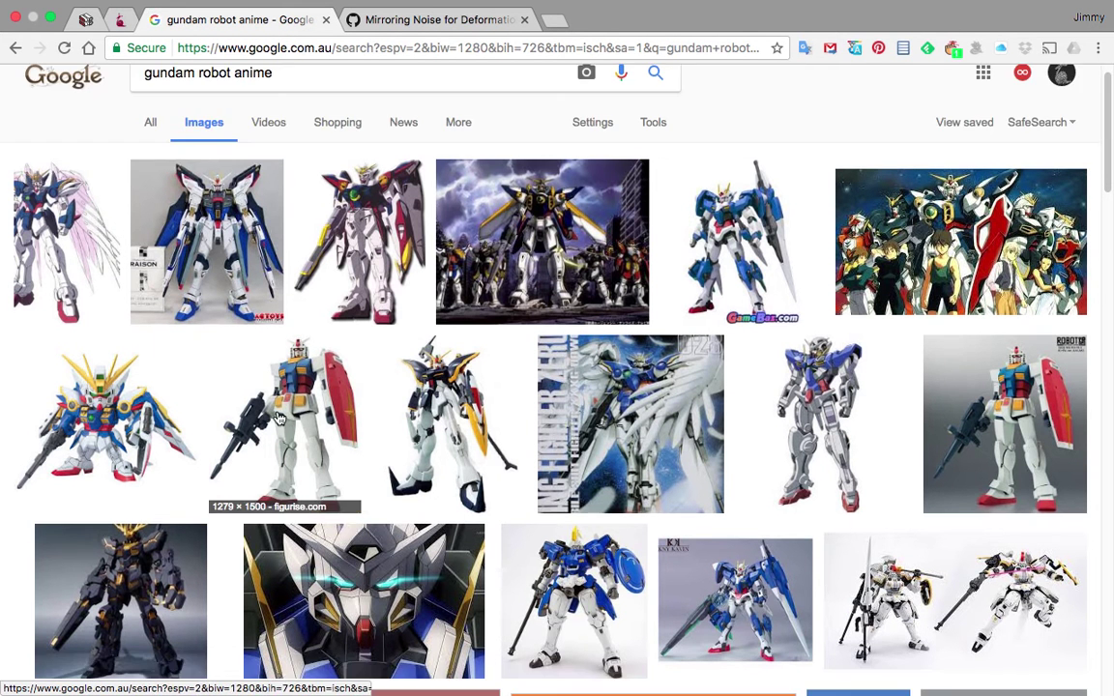
pyautogui.scroll(-1, 278, 417)
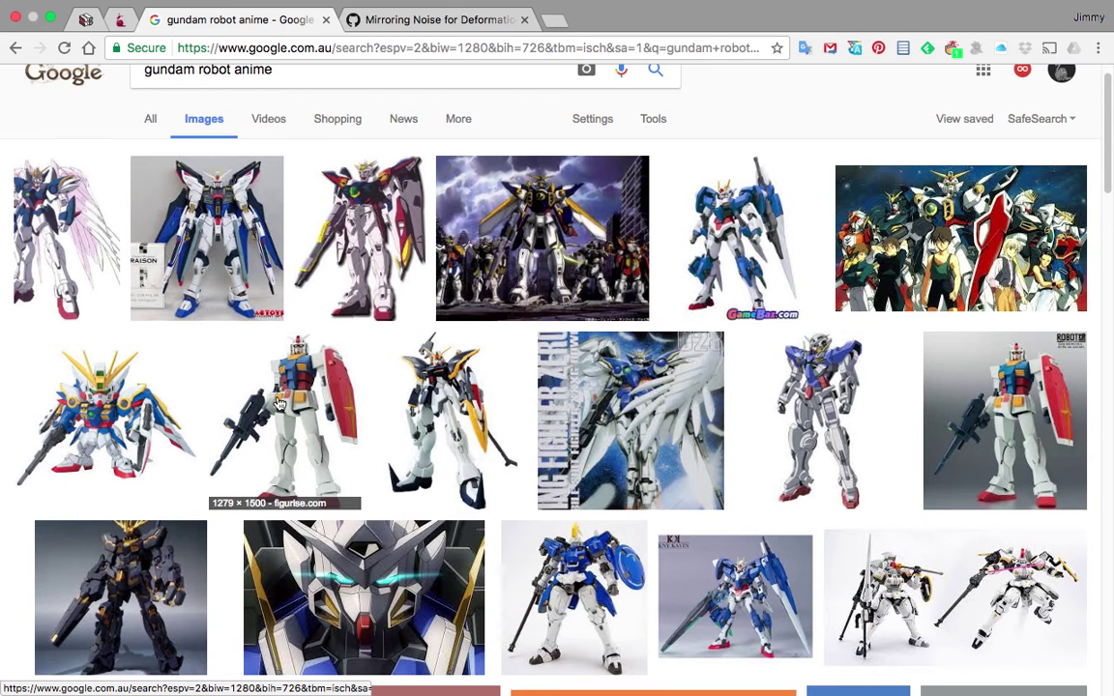
pyautogui.click(329, 399)
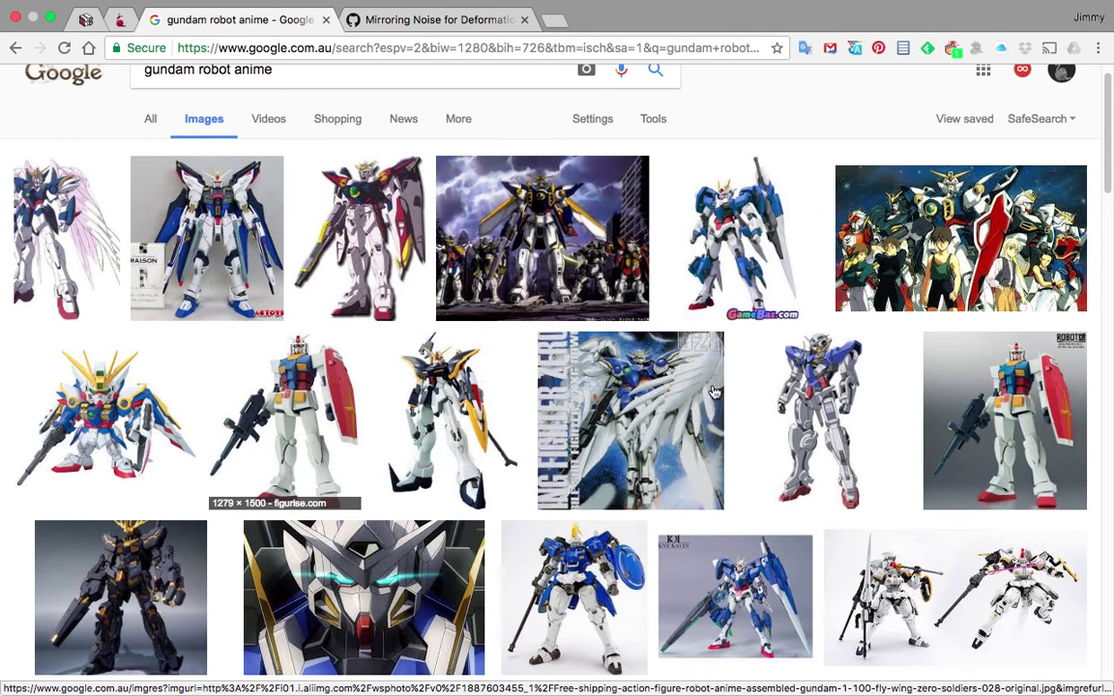
pyautogui.scroll(-5, 712, 392)
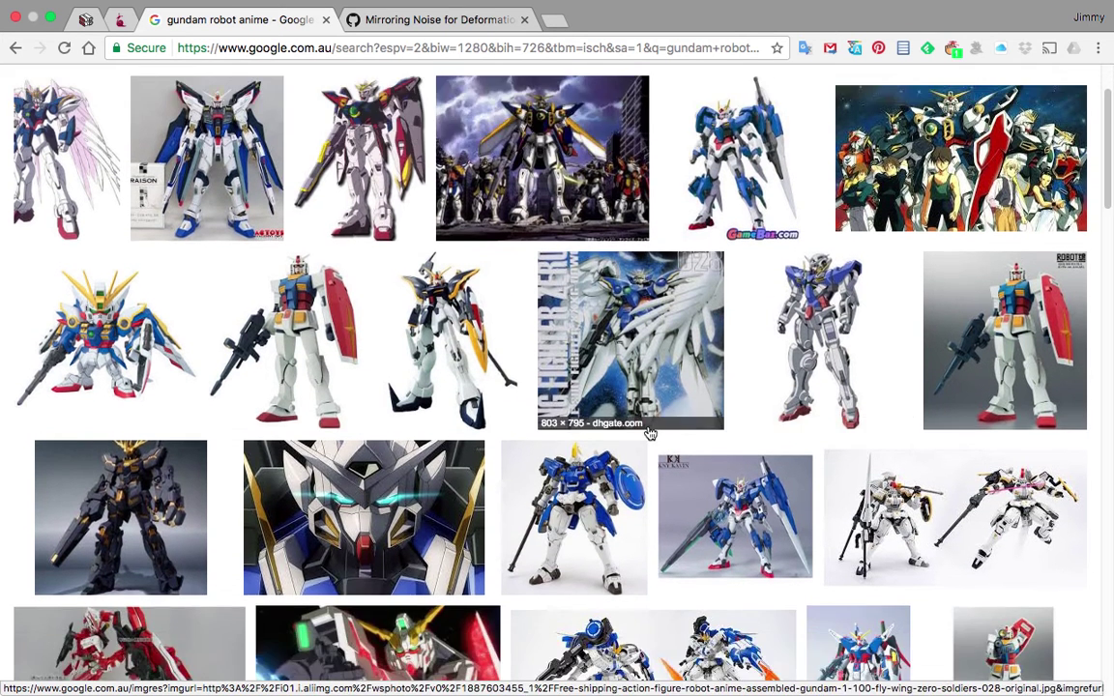
pyautogui.scroll(-1, 783, 372)
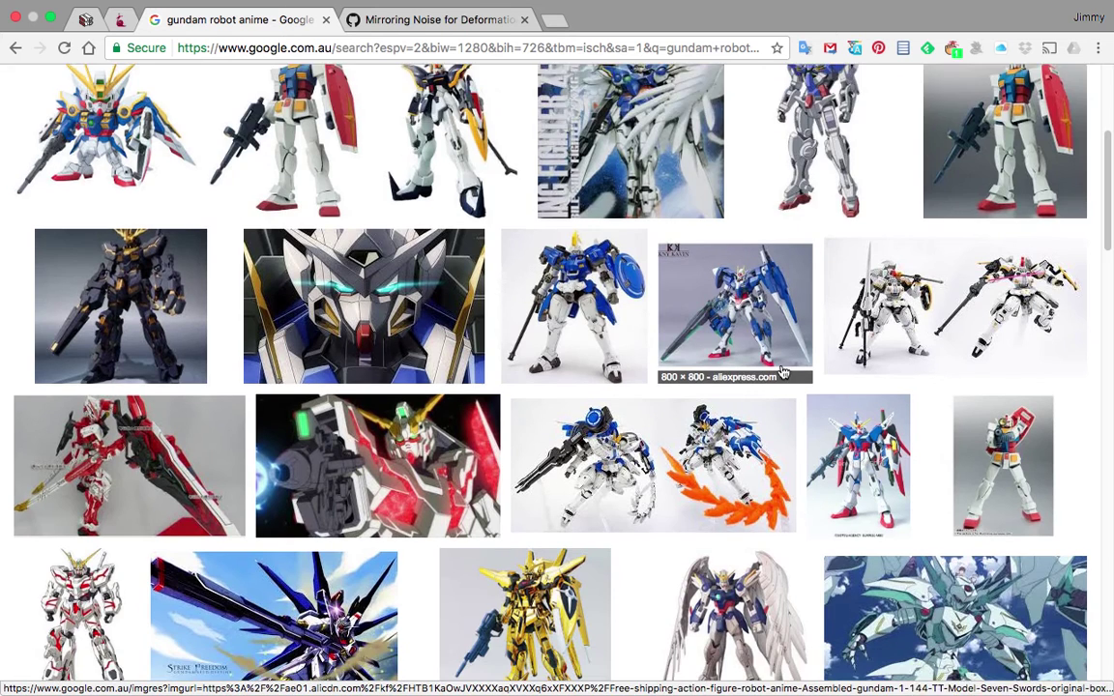
pyautogui.scroll(-4, 783, 373)
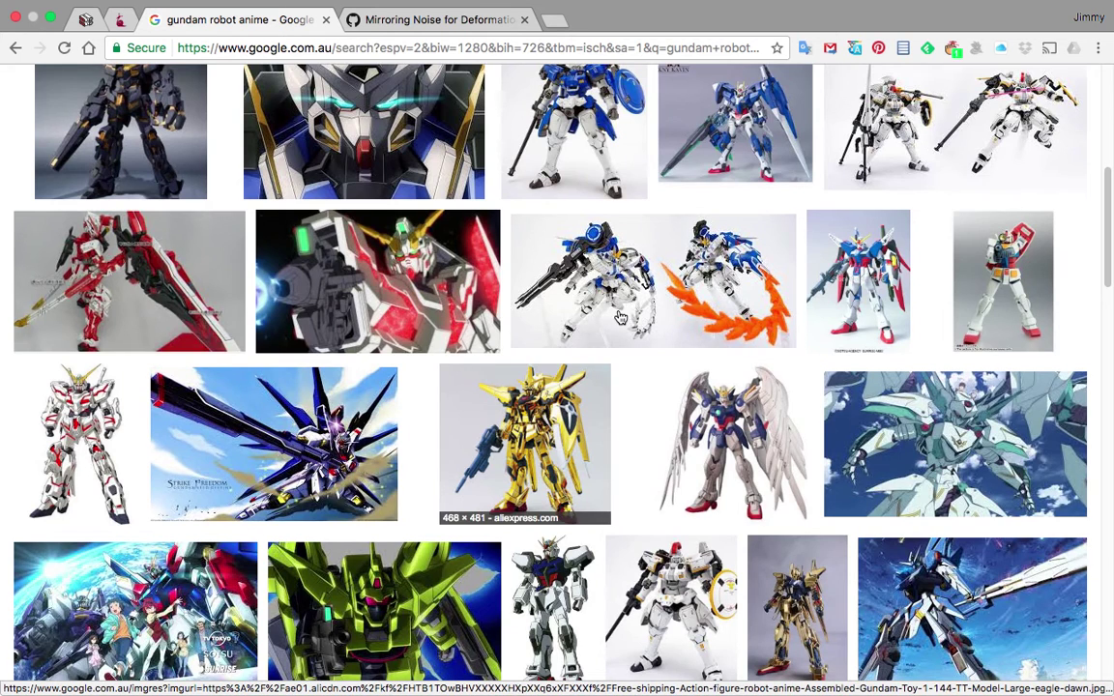
pyautogui.scroll(-2, 677, 387)
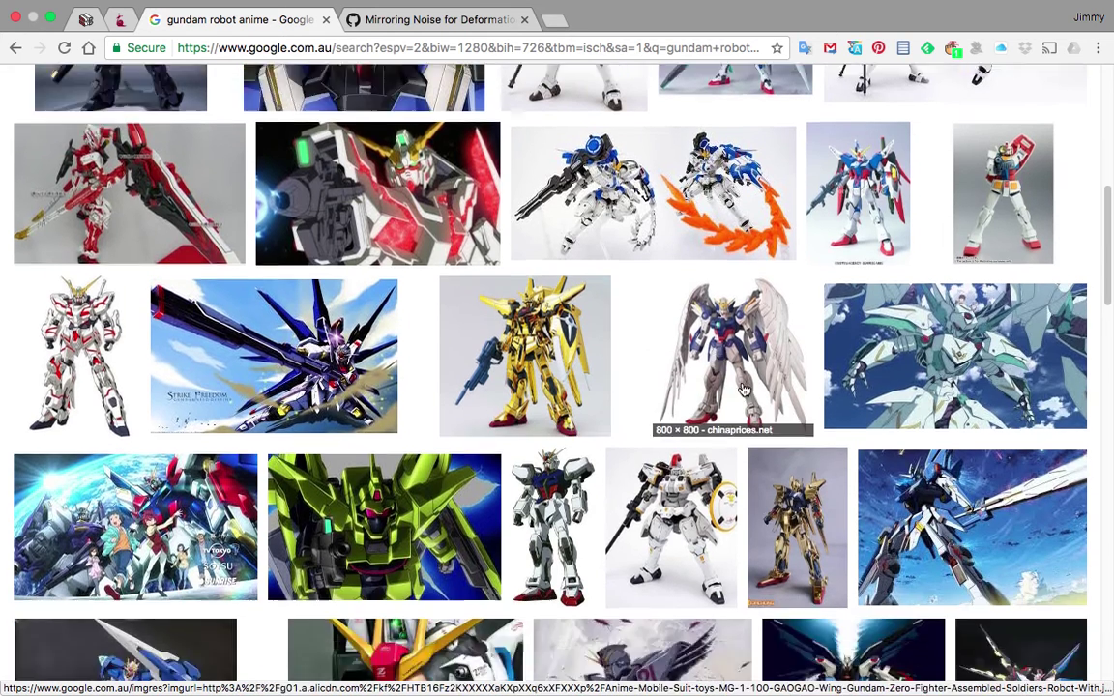
pyautogui.scroll(-1, 715, 406)
pyautogui.scroll(-5, 529, 410)
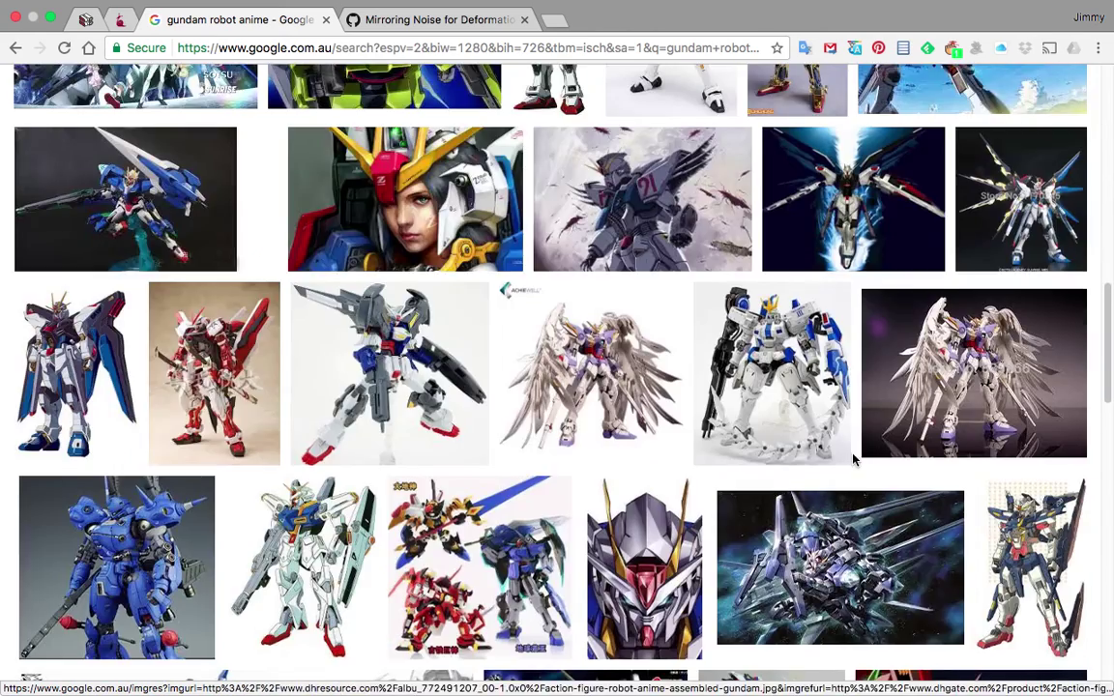
pyautogui.scroll(-1, 852, 459)
pyautogui.scroll(-10, 568, 456)
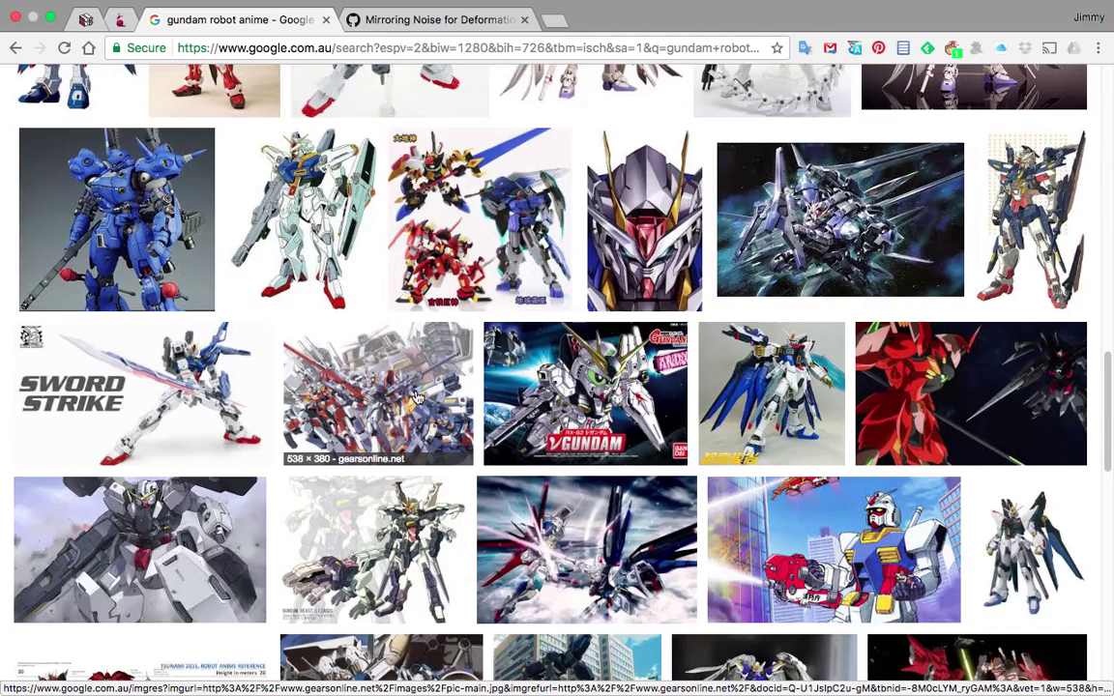
pyautogui.scroll(-3, 541, 403)
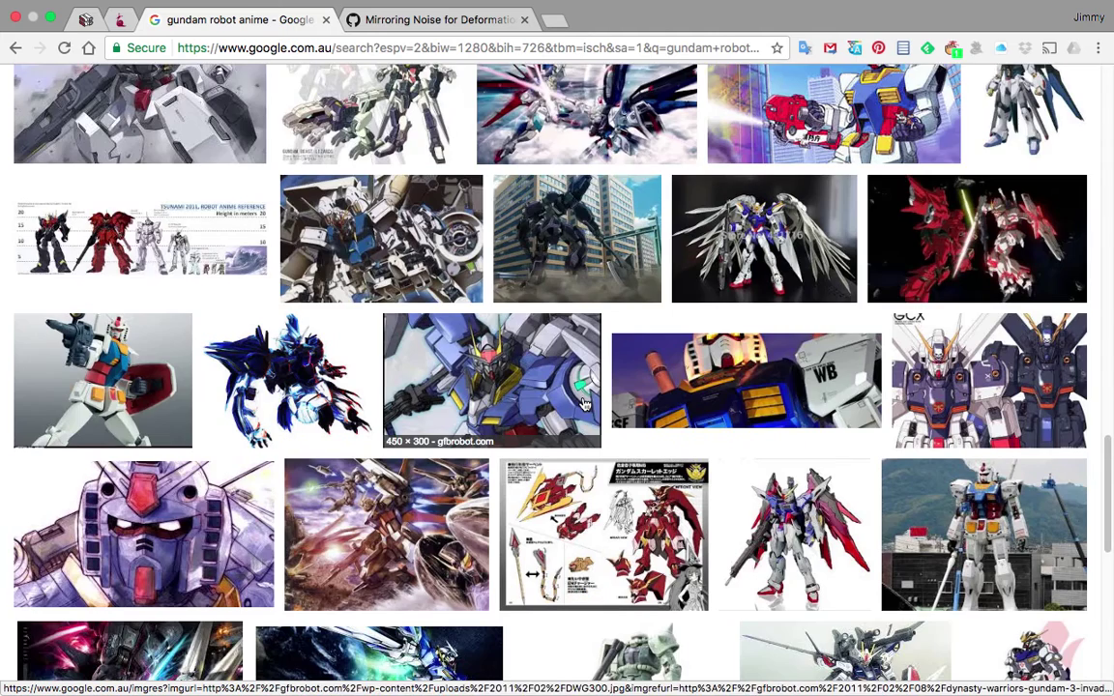
pyautogui.scroll(-1, 696, 397)
pyautogui.scroll(-6, 808, 388)
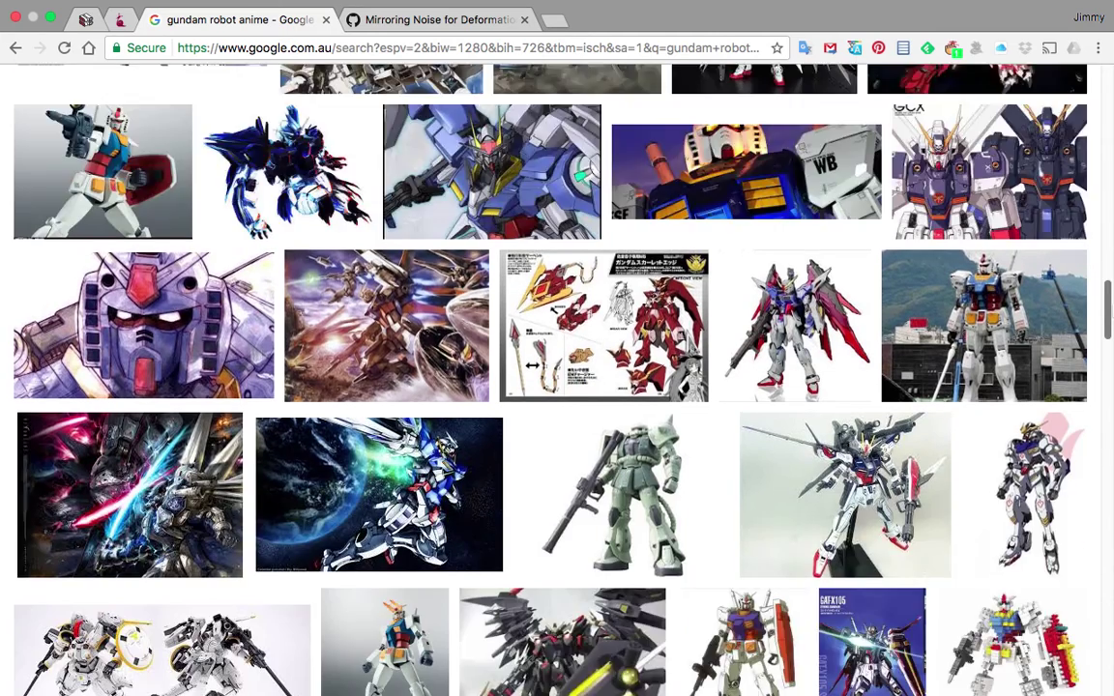
pyautogui.scroll(-2, 822, 454)
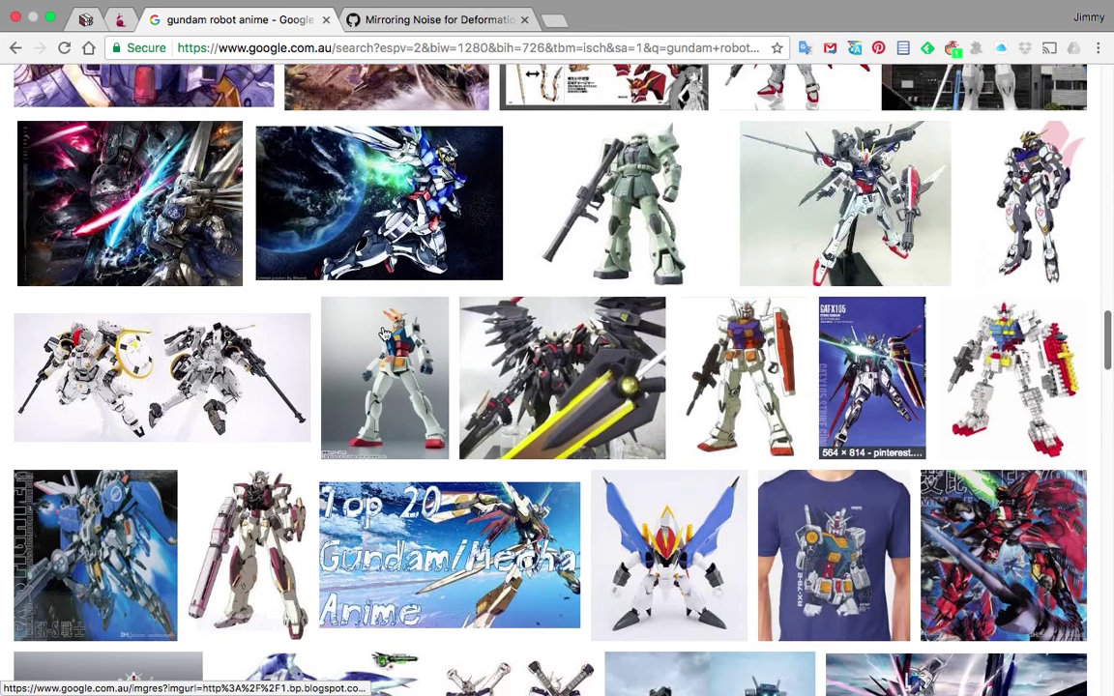
pyautogui.scroll(-5, 477, 446)
pyautogui.scroll(-3, 477, 445)
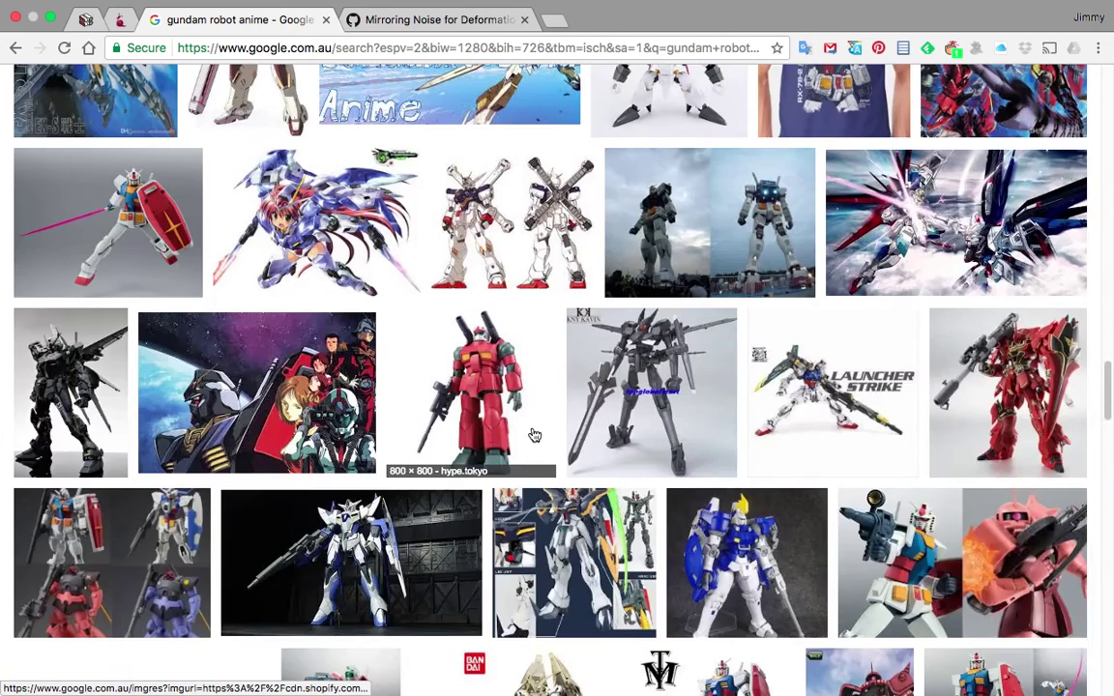
# Switch back to Blender and look over the different parts of the Sverchok node setup.
pyautogui.hotkey('ctrl', 'Left')
pyautogui.moveTo(515, 417); pyautogui.dragTo(368, 425, button='middle')
pyautogui.scroll(-4, 513, 154)
pyautogui.scroll(-1, 513, 155)
pyautogui.moveTo(518, 156); pyautogui.dragTo(417, 159, button='middle')
pyautogui.moveTo(667, 97); pyautogui.dragTo(545, 122, button='middle')
pyautogui.moveTo(648, 117); pyautogui.dragTo(316, 109, button='middle')
pyautogui.moveTo(422, 112); pyautogui.dragTo(470, 112, button='middle')
pyautogui.moveTo(348, 100)
pyautogui.mouseDown(button='middle')
pyautogui.moveTo(152, 100)
pyautogui.moveTo(56, 85)
pyautogui.mouseUp(button='middle')
pyautogui.moveTo(513, 208); pyautogui.dragTo(778, 184, button='middle')
pyautogui.moveTo(506, 158); pyautogui.dragTo(577, 160, button='middle')
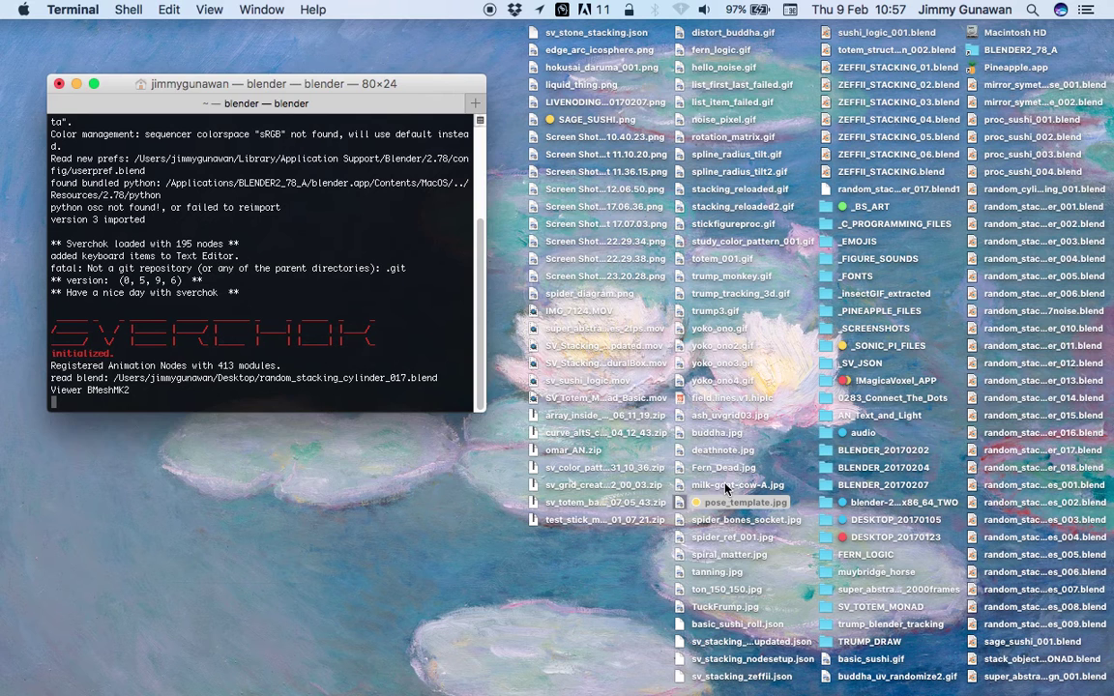
# Quick-look the pose_template.jpg file on the desktop, then close the preview.
pyautogui.click(735, 501)
pyautogui.press('space')
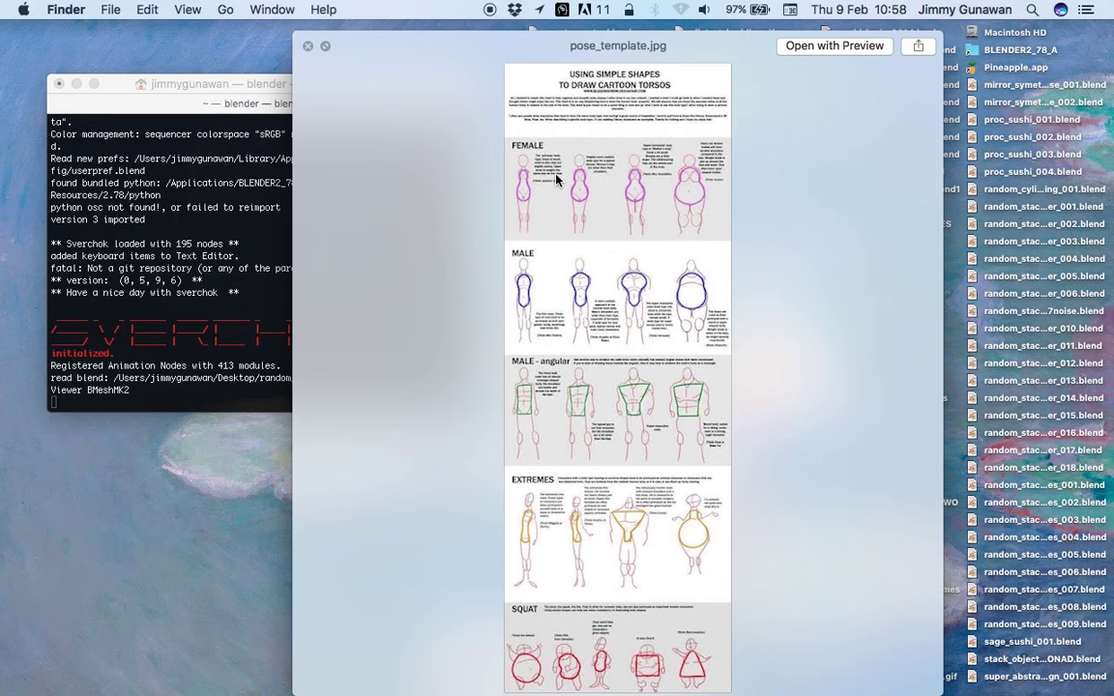
pyautogui.press('Right')
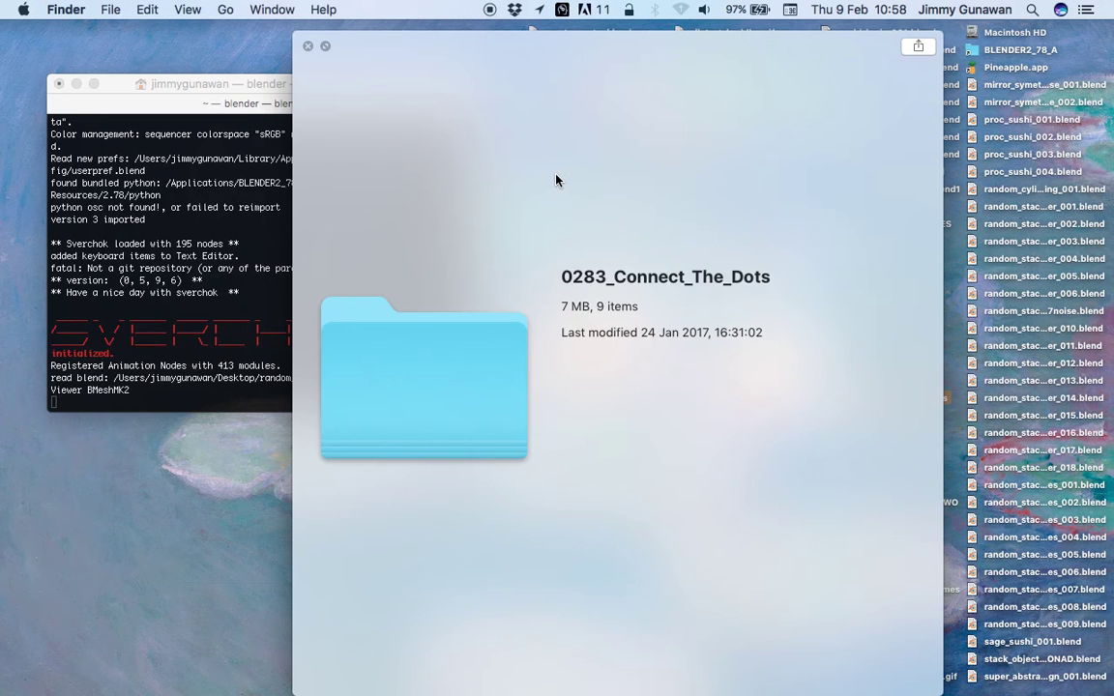
pyautogui.click(308, 46)
pyautogui.click(712, 435)
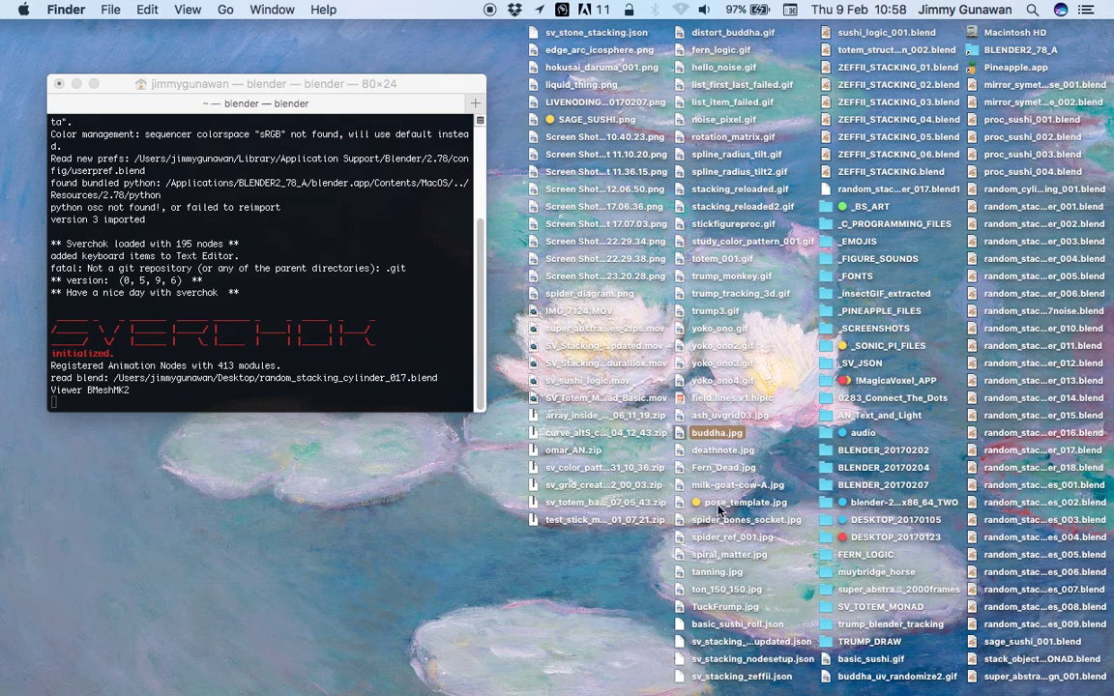
# Open pose_template.jpg from the desktop in Preview and magnify the torso chart.
pyautogui.rightClick(718, 510)
pyautogui.moveTo(866, 301)
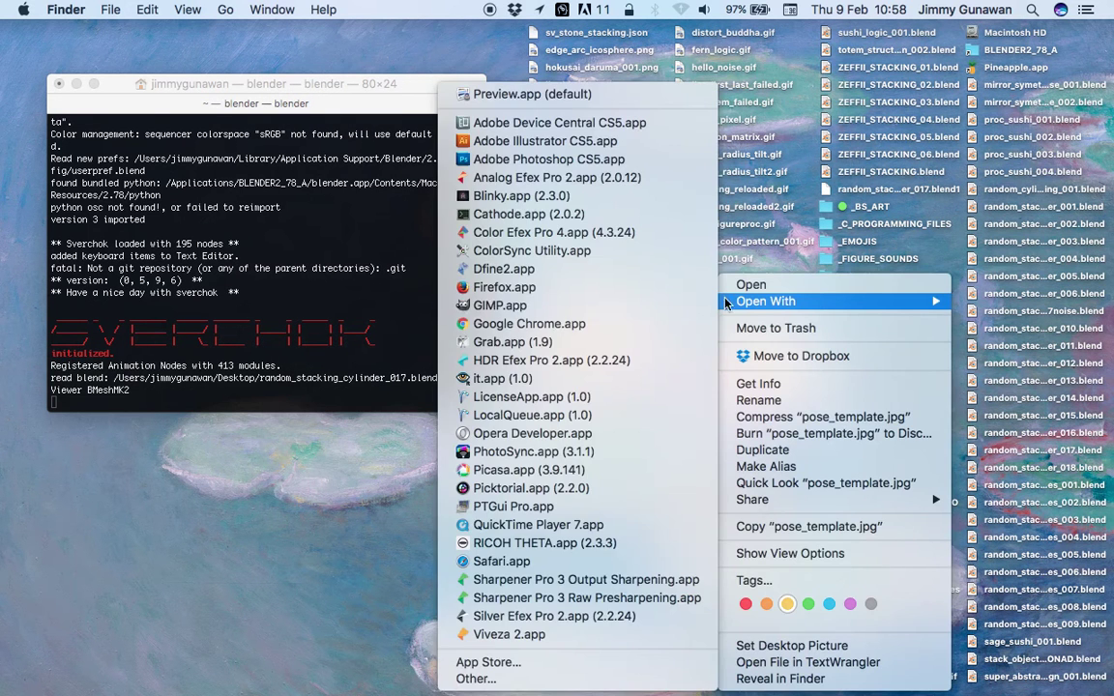
pyautogui.click(531, 94)
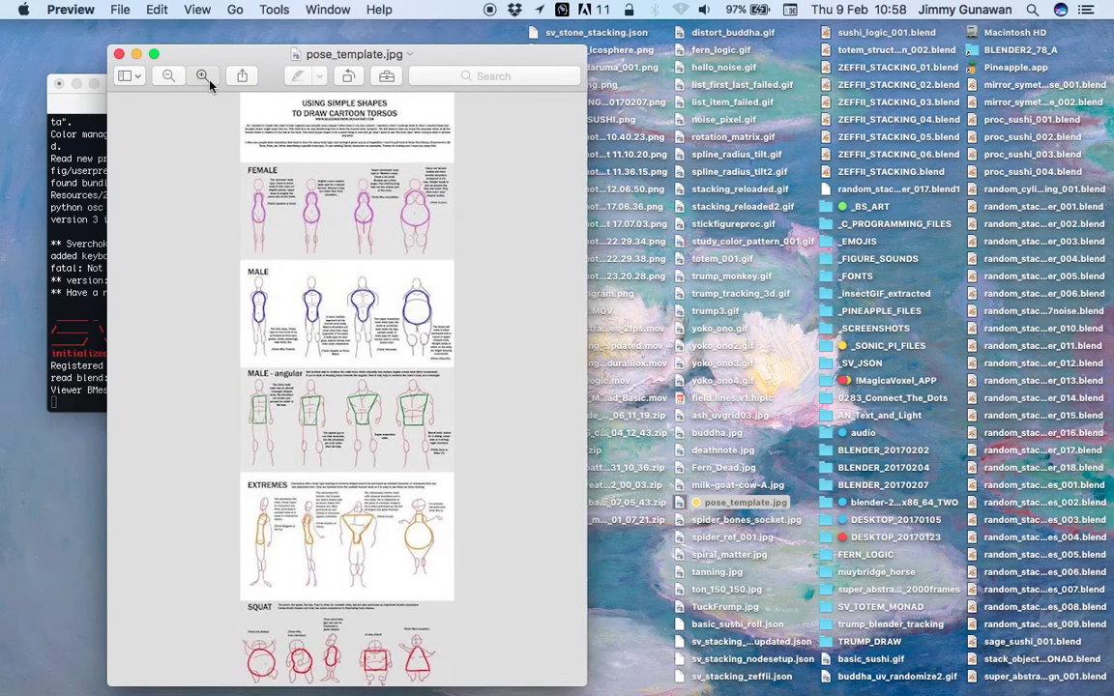
pyautogui.click(208, 81)
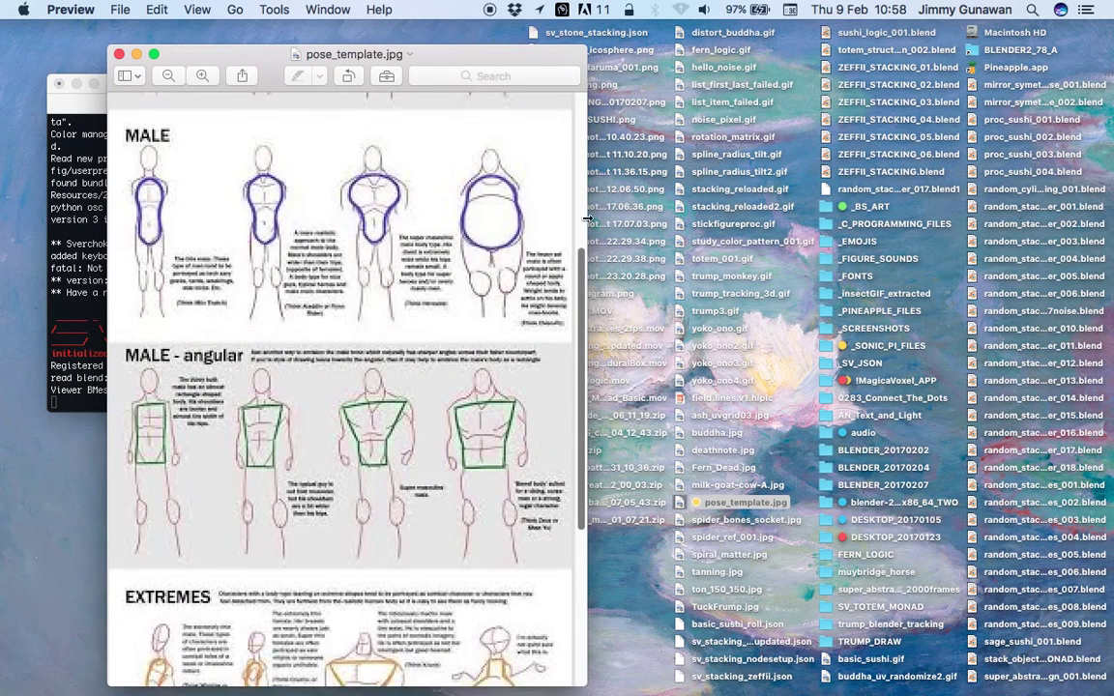
# Enlarge and reposition the Preview window and magnify the upper part of the torso chart.
pyautogui.moveTo(587, 220); pyautogui.dragTo(913, 219)
pyautogui.scroll(5, 594, 200)
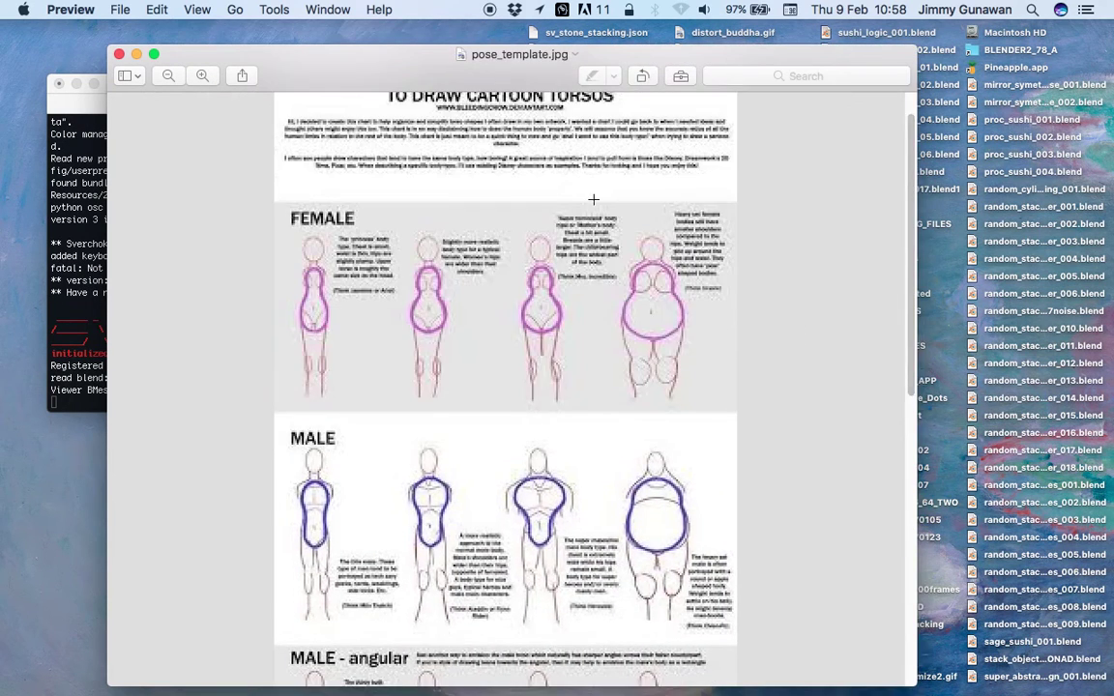
pyautogui.scroll(3, 594, 199)
pyautogui.click(202, 76)
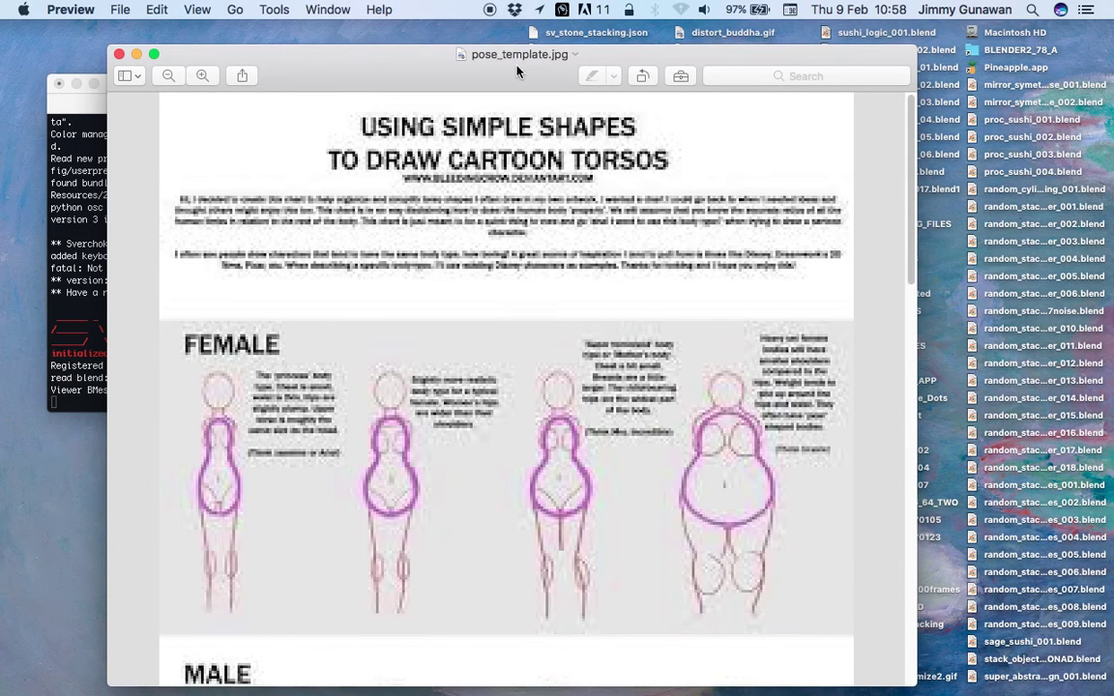
pyautogui.moveTo(515, 66); pyautogui.dragTo(496, 47)
pyautogui.moveTo(889, 667); pyautogui.dragTo(1000, 694)
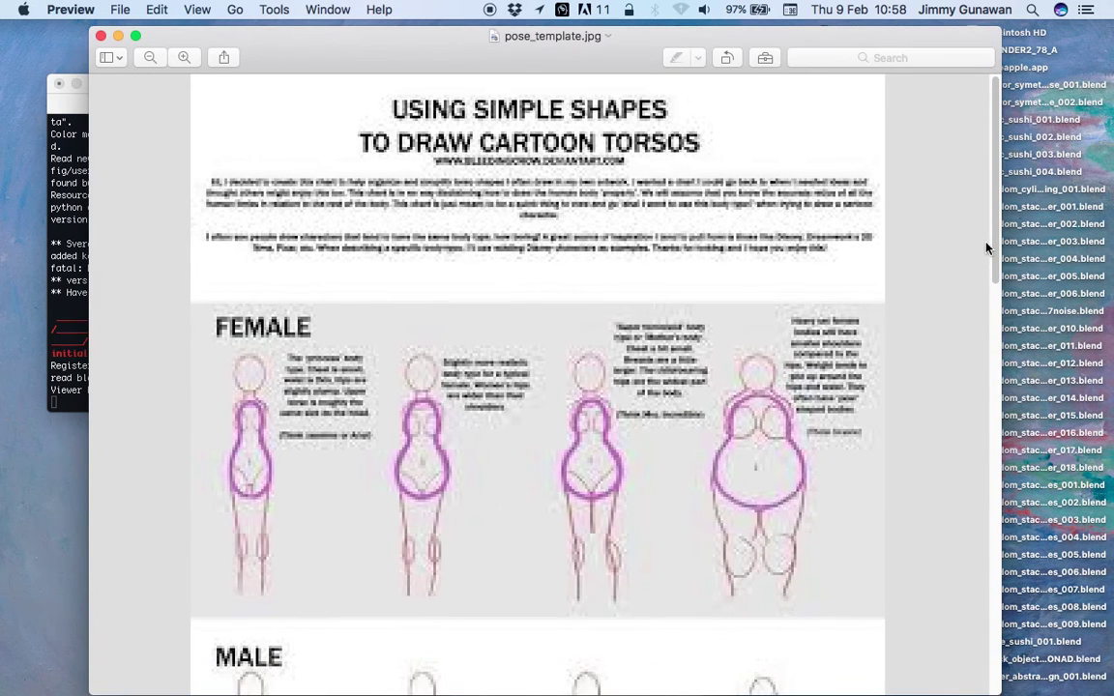
# Examine the simplified torso shapes in the chart's Female, Male, Male - angular and Extremes sections.
pyautogui.scroll(-3, 469, 395)
pyautogui.scroll(-3, 470, 395)
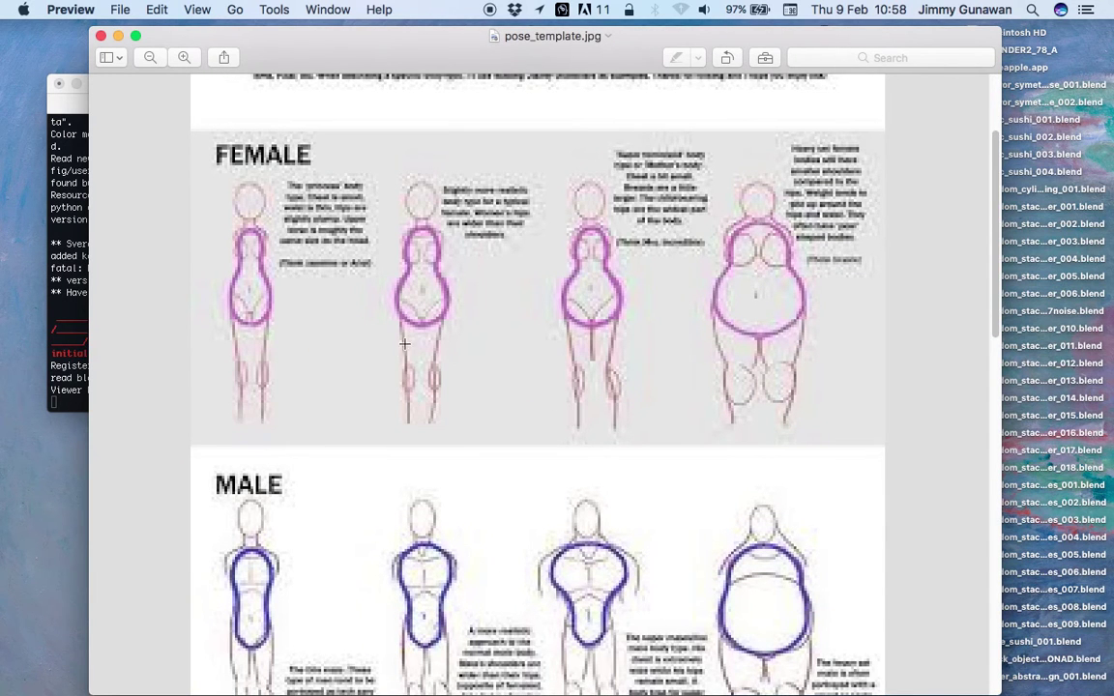
pyautogui.scroll(-1, 472, 331)
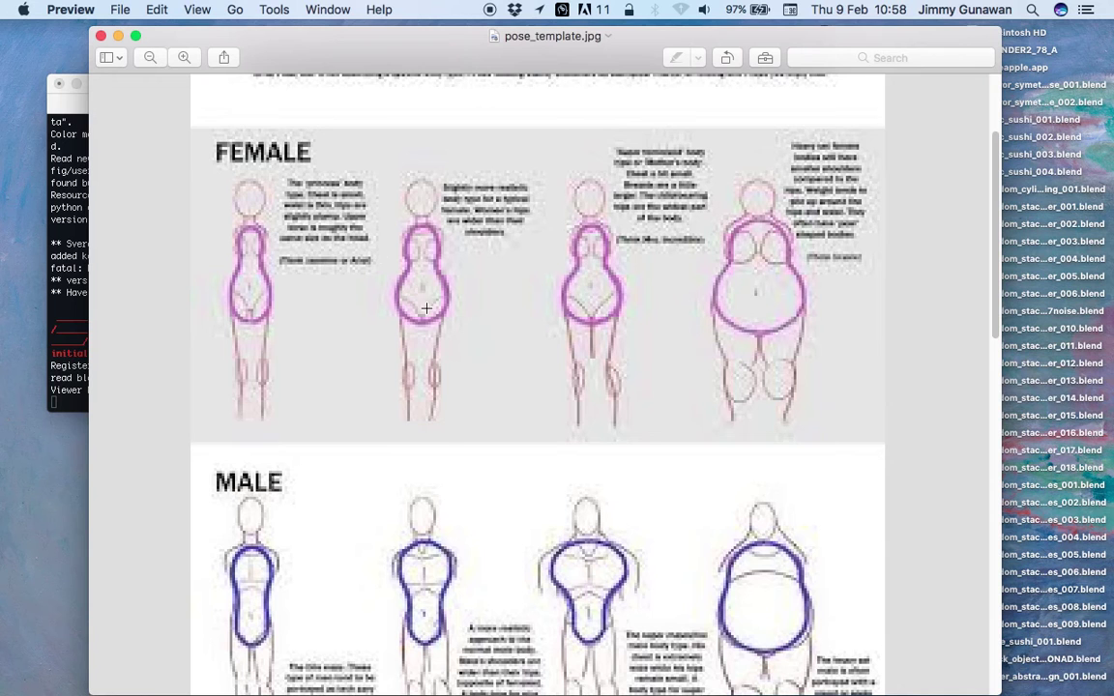
pyautogui.scroll(-1, 409, 247)
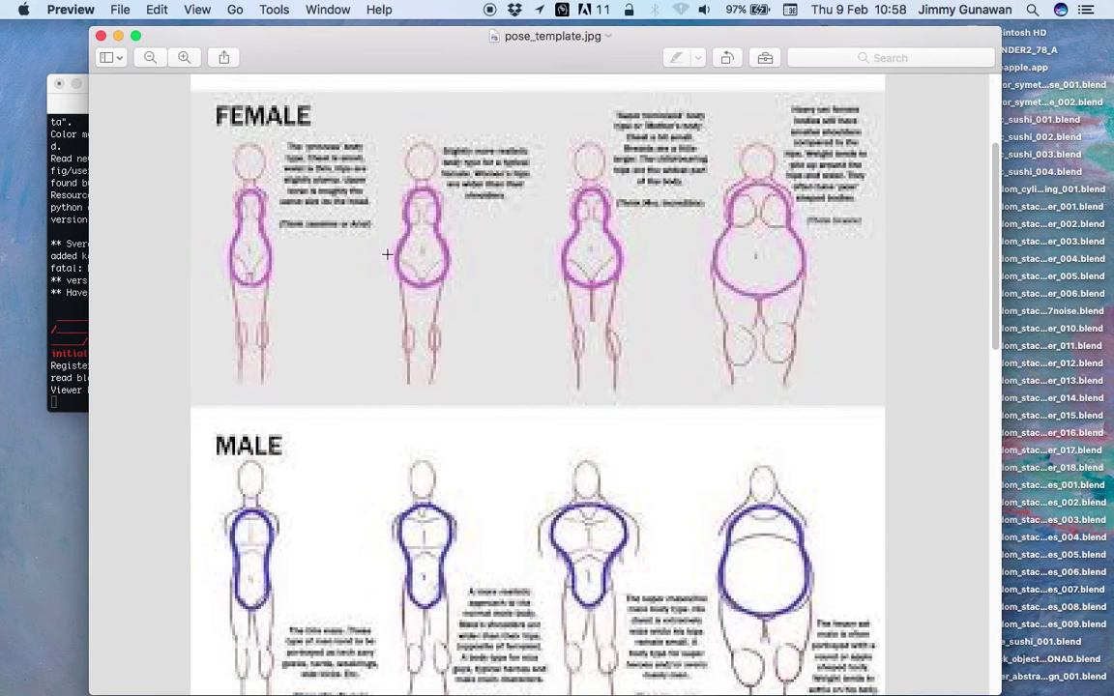
pyautogui.scroll(-2, 386, 255)
pyautogui.scroll(-8, 718, 365)
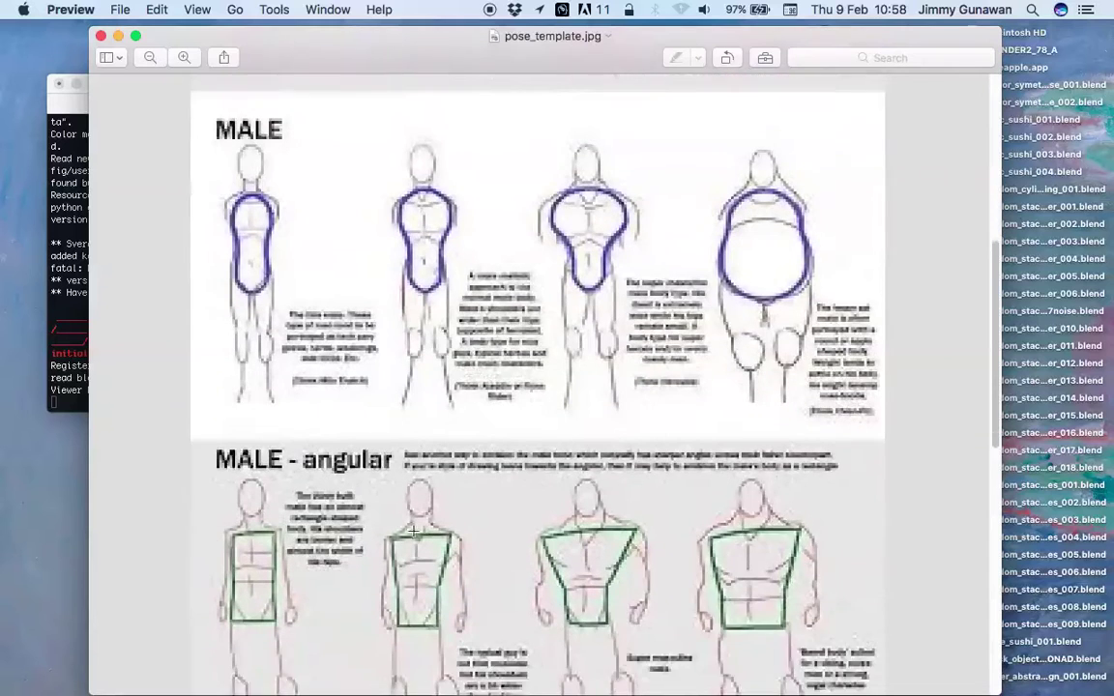
pyautogui.scroll(-6, 300, 500)
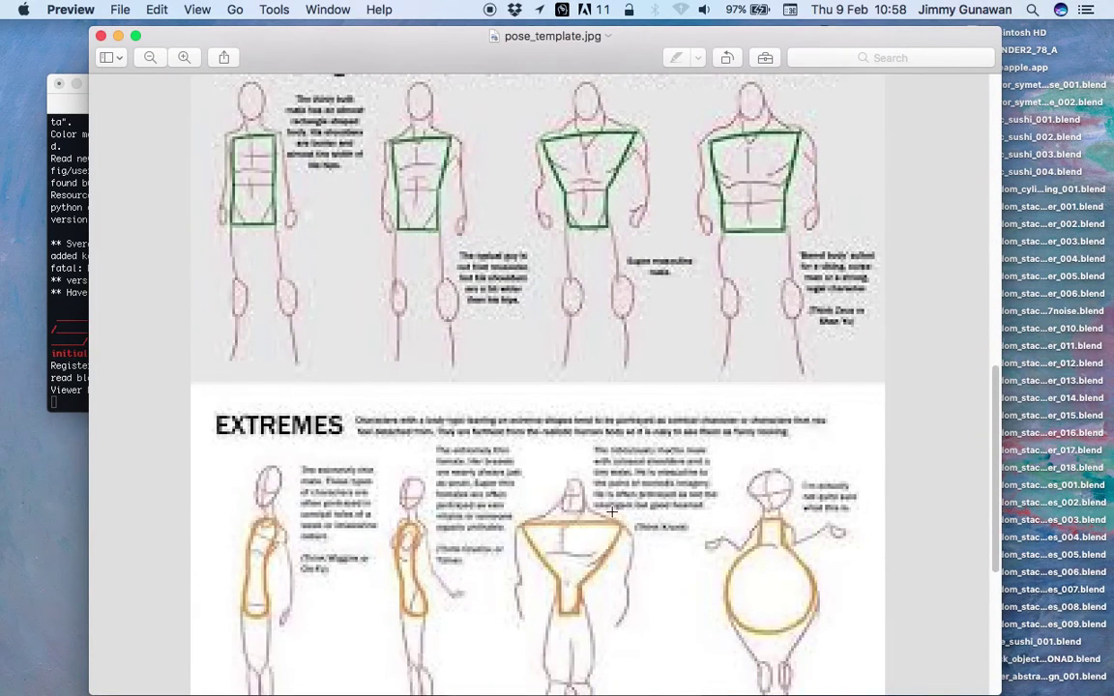
pyautogui.scroll(-2, 635, 570)
pyautogui.scroll(-1, 681, 455)
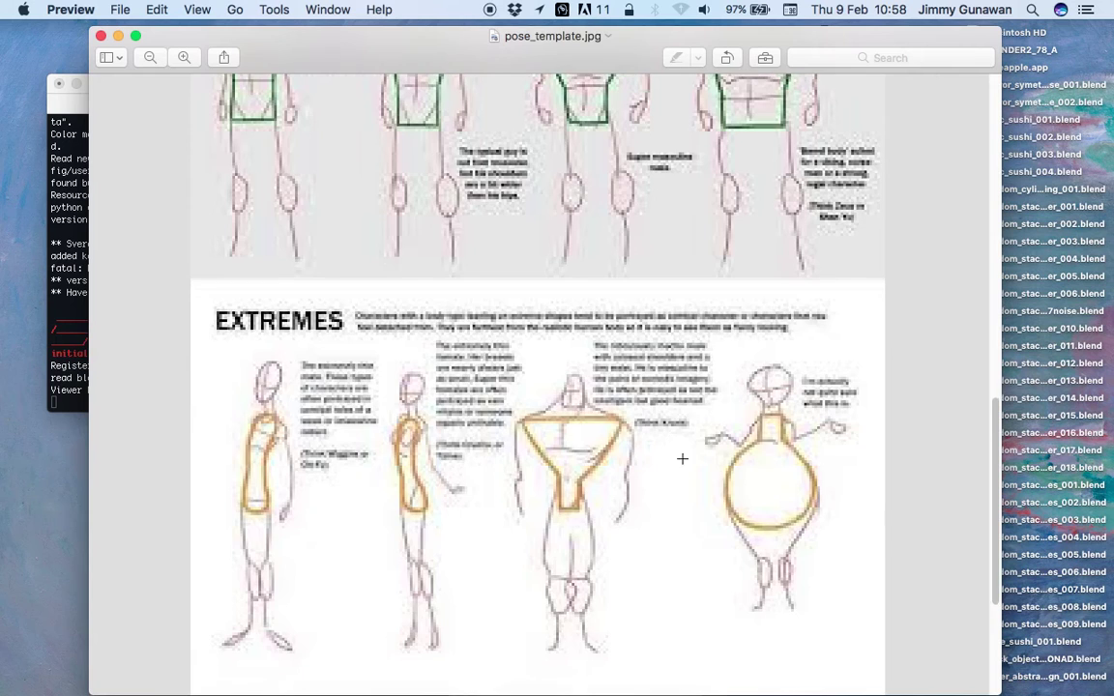
pyautogui.scroll(4, 692, 532)
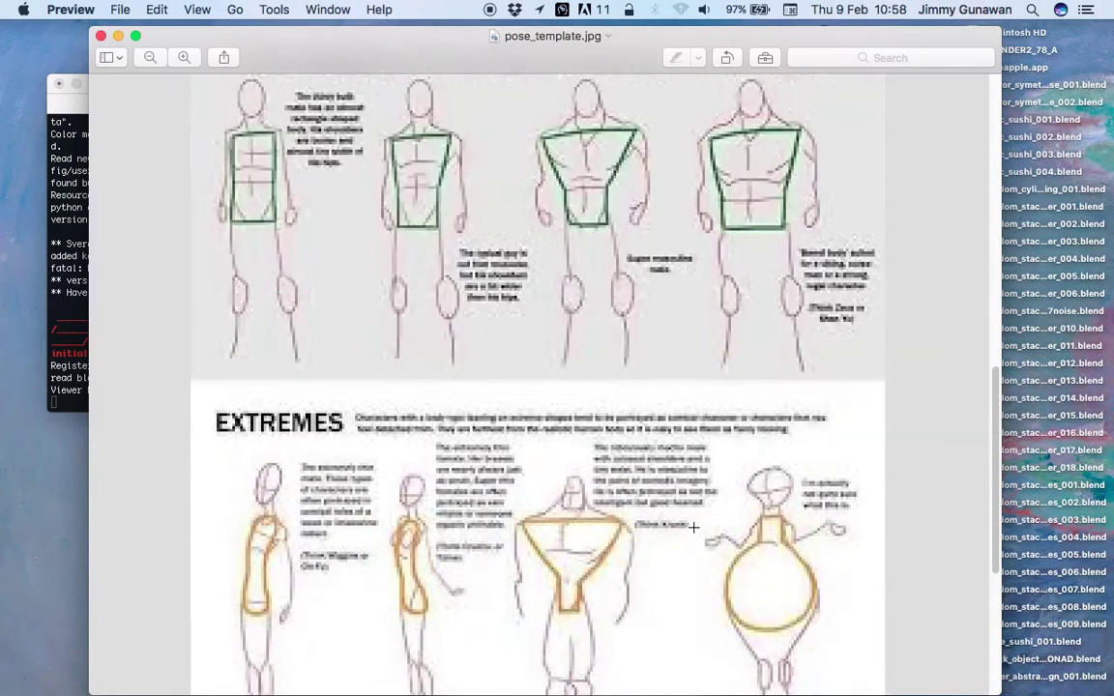
pyautogui.scroll(10, 619, 547)
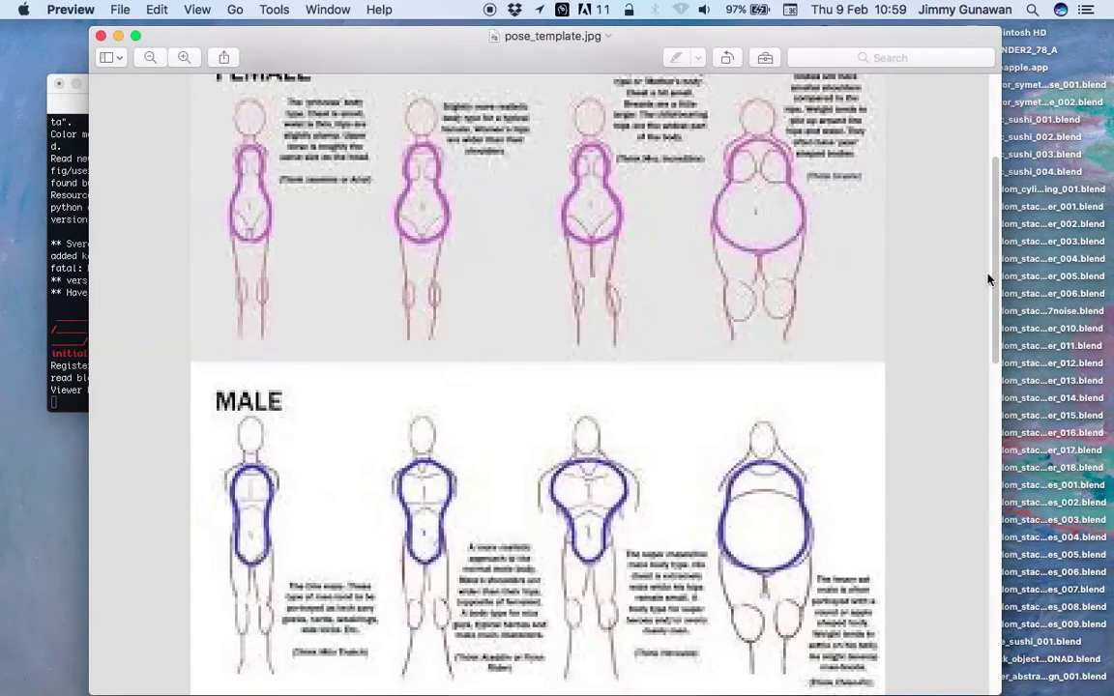
# Compare the torso outlines in the chart's Female, Male and Male - angular sections once more.
pyautogui.moveTo(988, 279); pyautogui.dragTo(1019, 434)
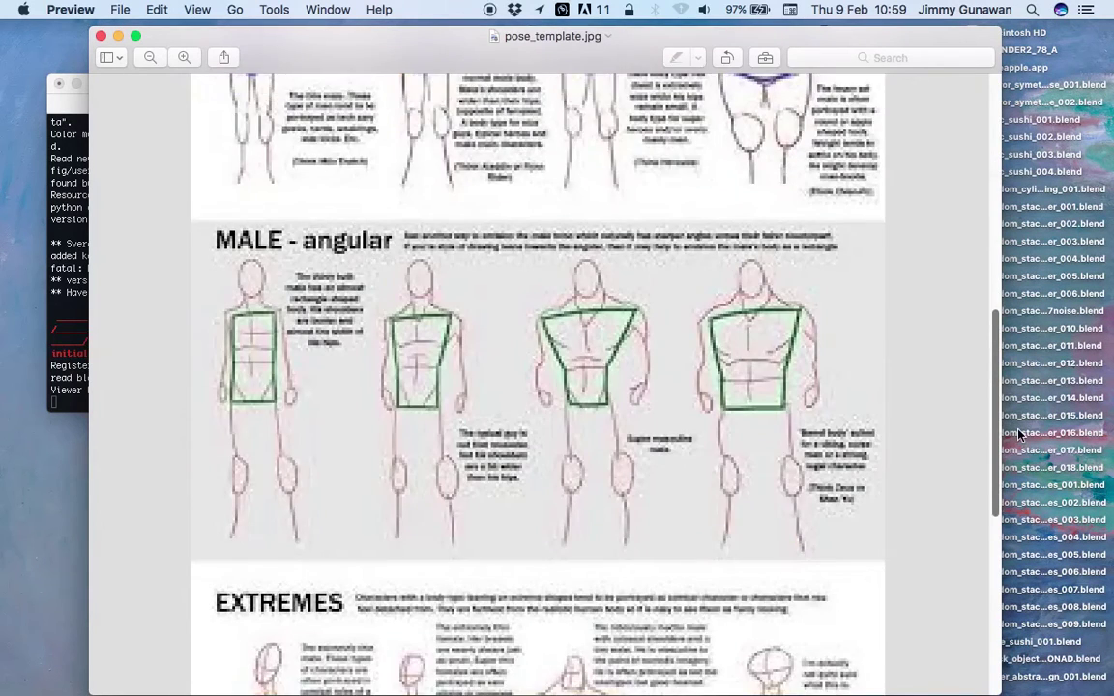
pyautogui.scroll(10, 712, 282)
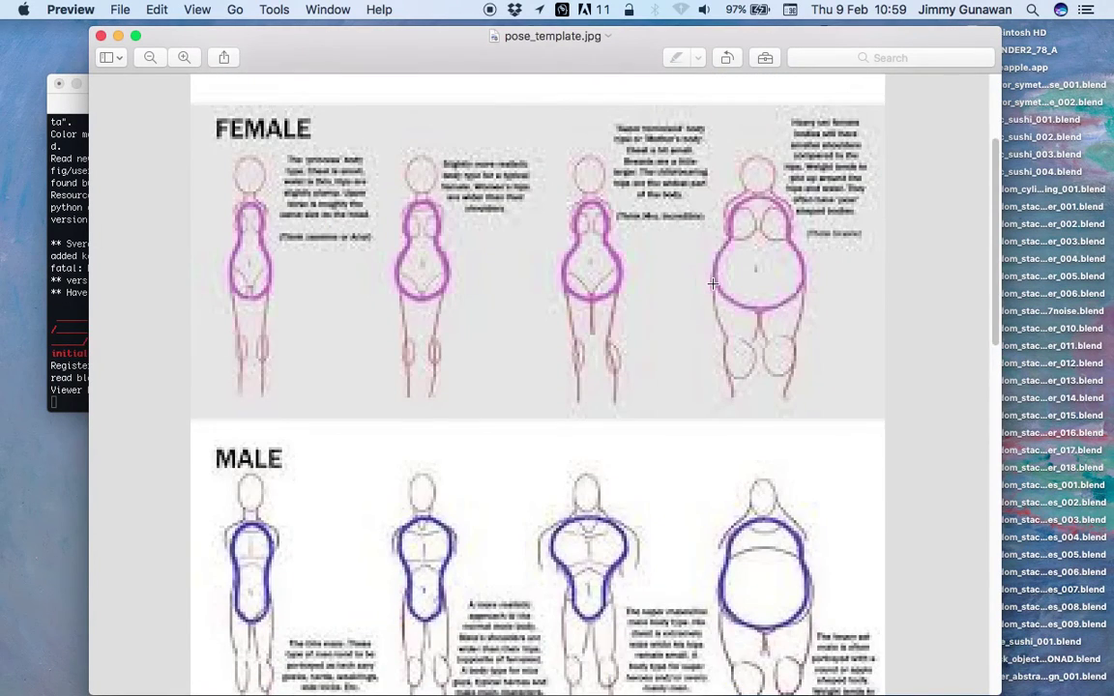
pyautogui.scroll(-10, 663, 307)
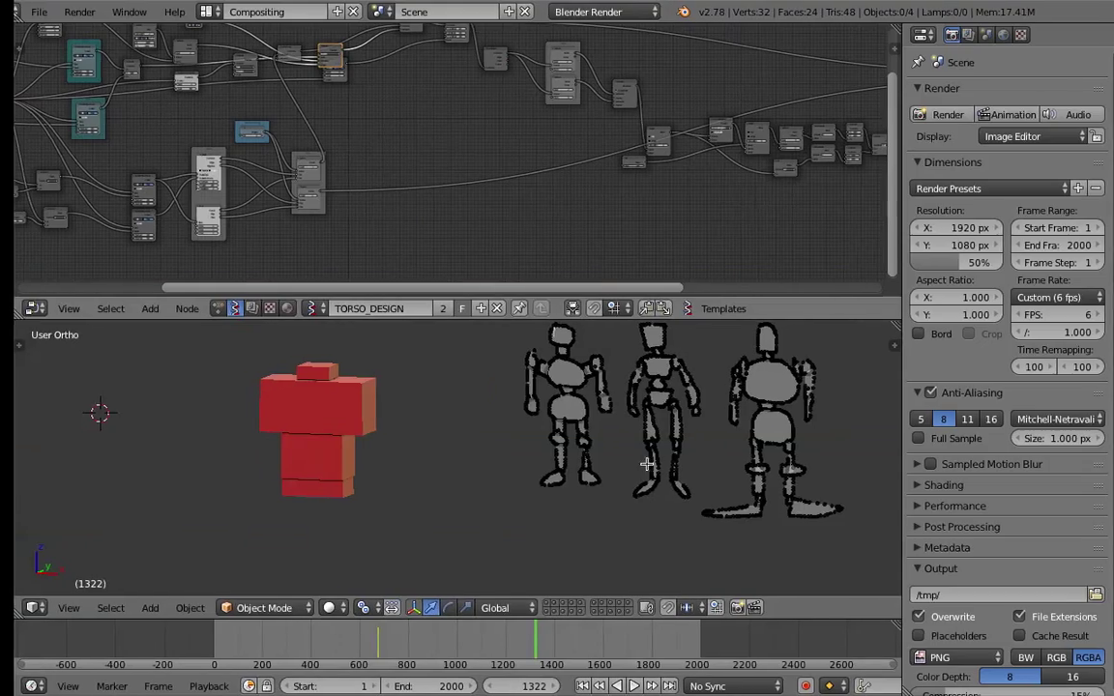
# Switch back to Blender and set the animation's end frame to 5000.
pyautogui.moveTo(236, 639)
pyautogui.mouseDown()
pyautogui.moveTo(227, 641)
pyautogui.moveTo(325, 640)
pyautogui.mouseUp()
pyautogui.write('50')
pyautogui.press('Return')
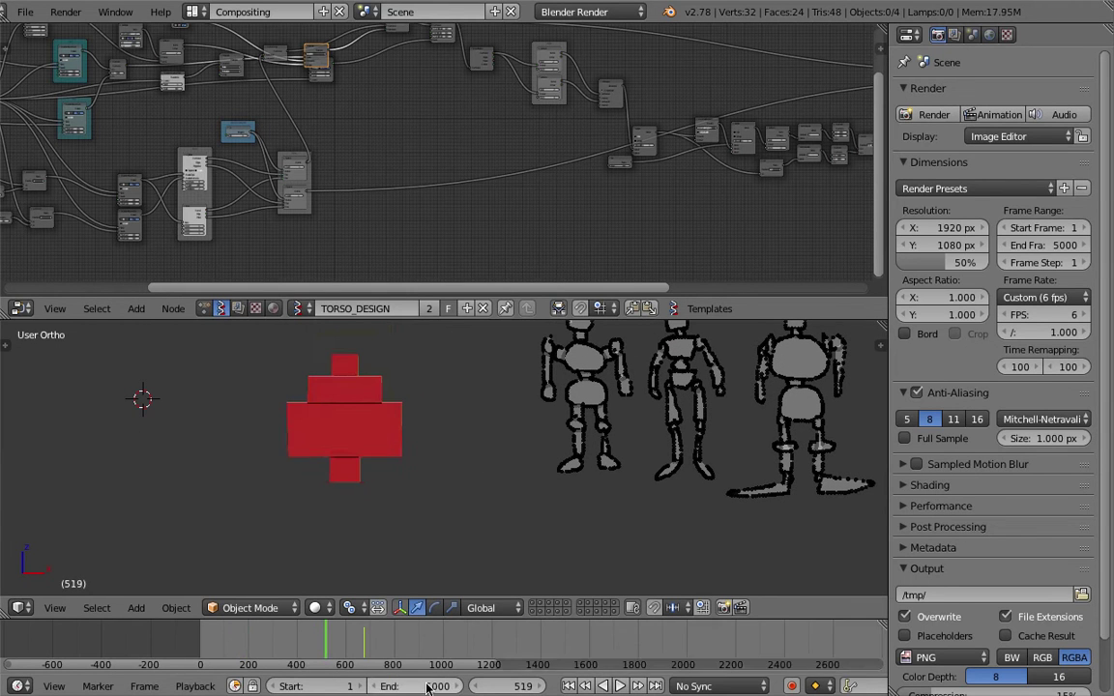
# Scrub along the extended timeline up to frame 2565 to preview different random box-stack torsos.
pyautogui.scroll(-5, 480, 651)
pyautogui.moveTo(484, 651); pyautogui.dragTo(396, 633, button='middle')
pyautogui.moveTo(395, 633); pyautogui.dragTo(460, 635)
pyautogui.keyDown('shift'); pyautogui.moveTo(404, 414); pyautogui.dragTo(400, 438, button='middle'); pyautogui.keyUp('shift')
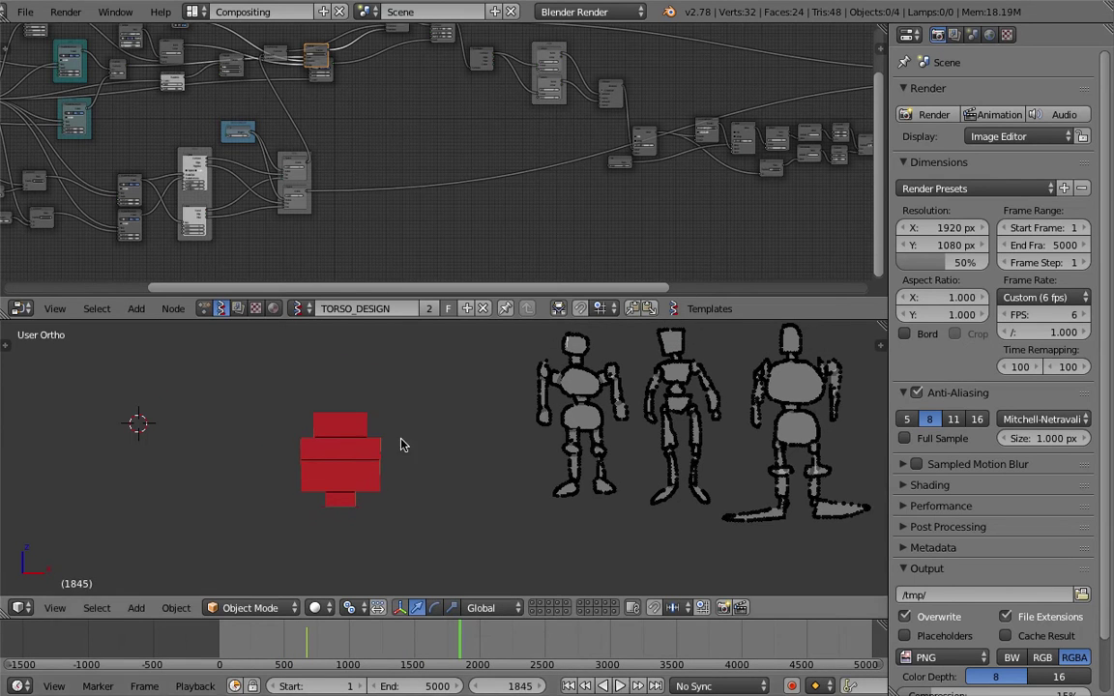
pyautogui.moveTo(489, 632); pyautogui.dragTo(511, 632)
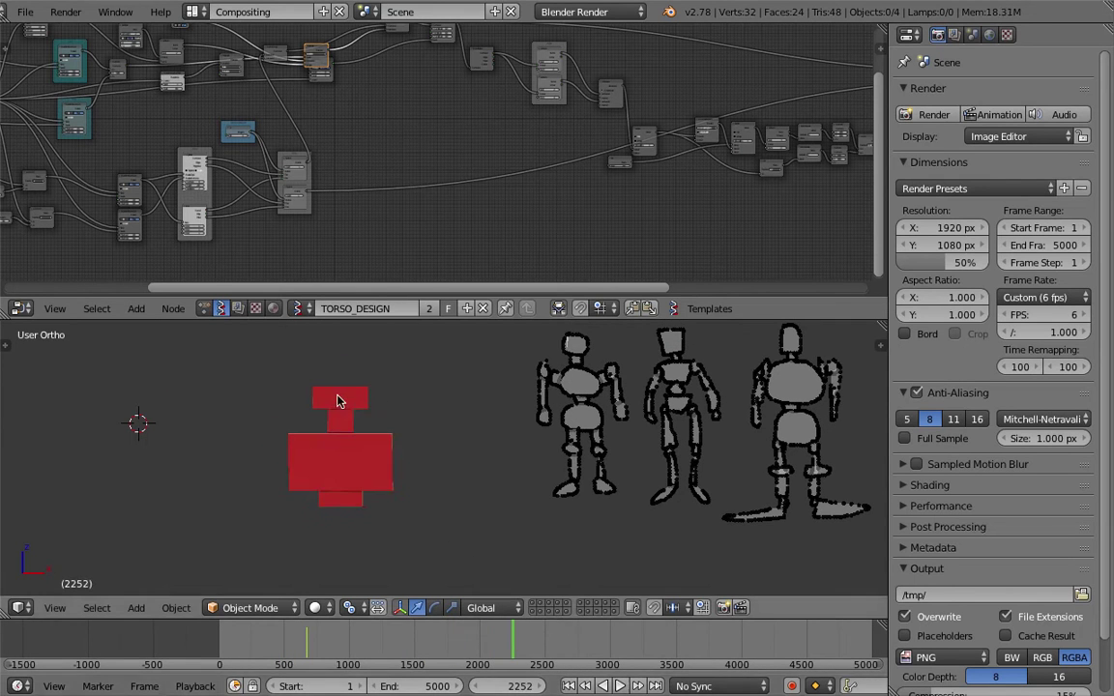
pyautogui.press('Up')
pyautogui.press('Up')
pyautogui.press('Up')
pyautogui.press('Up')
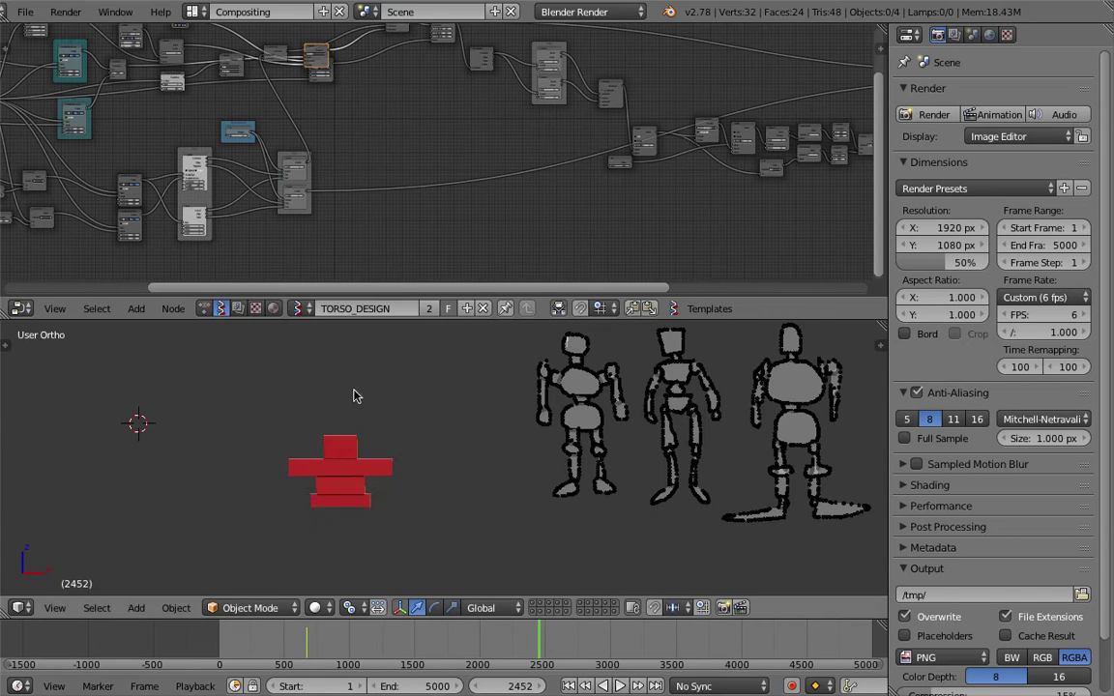
pyautogui.moveTo(354, 433); pyautogui.dragTo(347, 435, button='middle')
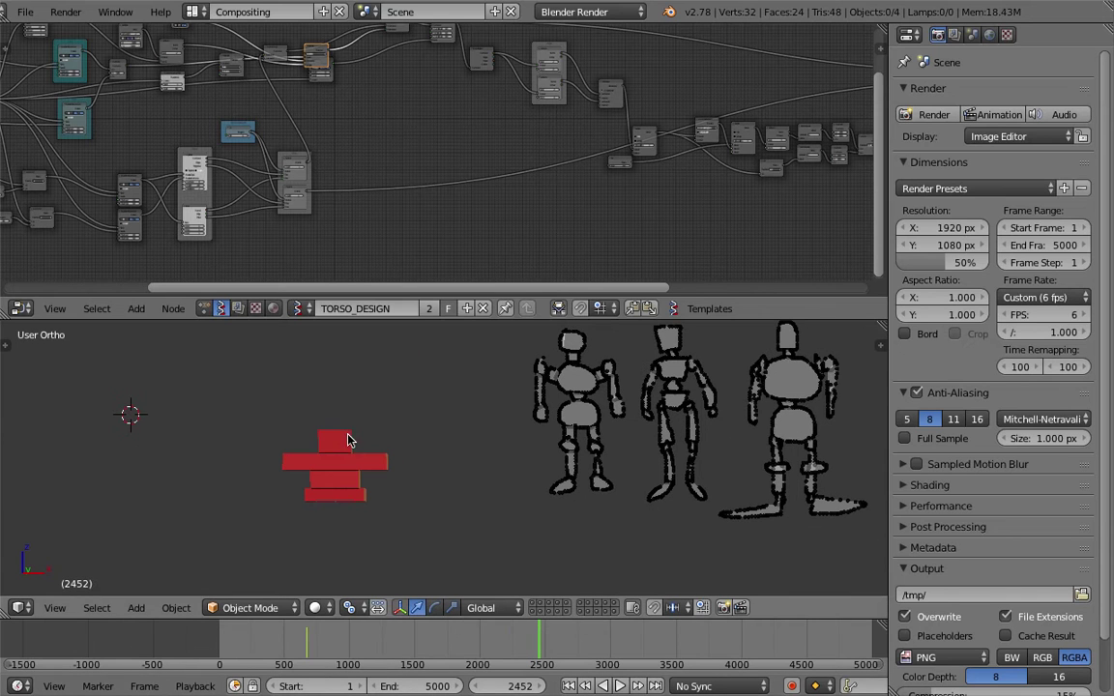
pyautogui.click(551, 638)
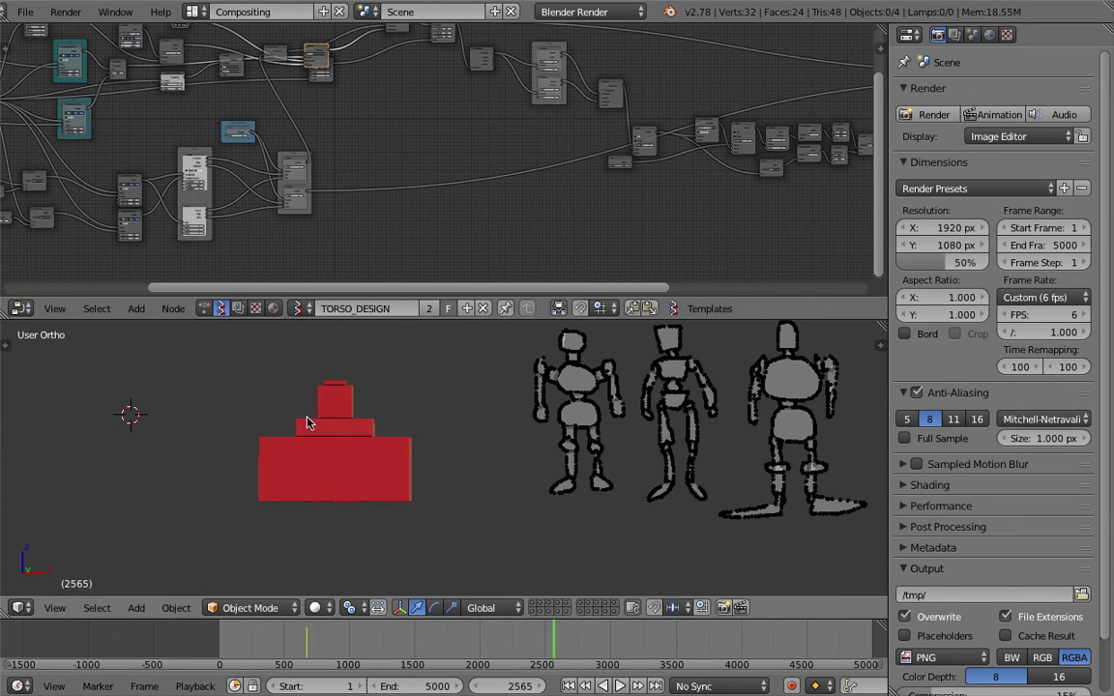
# Inspect the current box torso, briefly play the animation and continue previewing variations up to frame 3311.
pyautogui.scroll(2, 350, 433)
pyautogui.moveTo(357, 434)
pyautogui.keyDown('shift'); pyautogui.mouseDown(button='middle')
pyautogui.moveTo(373, 415)
pyautogui.moveTo(373, 430)
pyautogui.mouseUp(button='middle'); pyautogui.keyUp('shift')
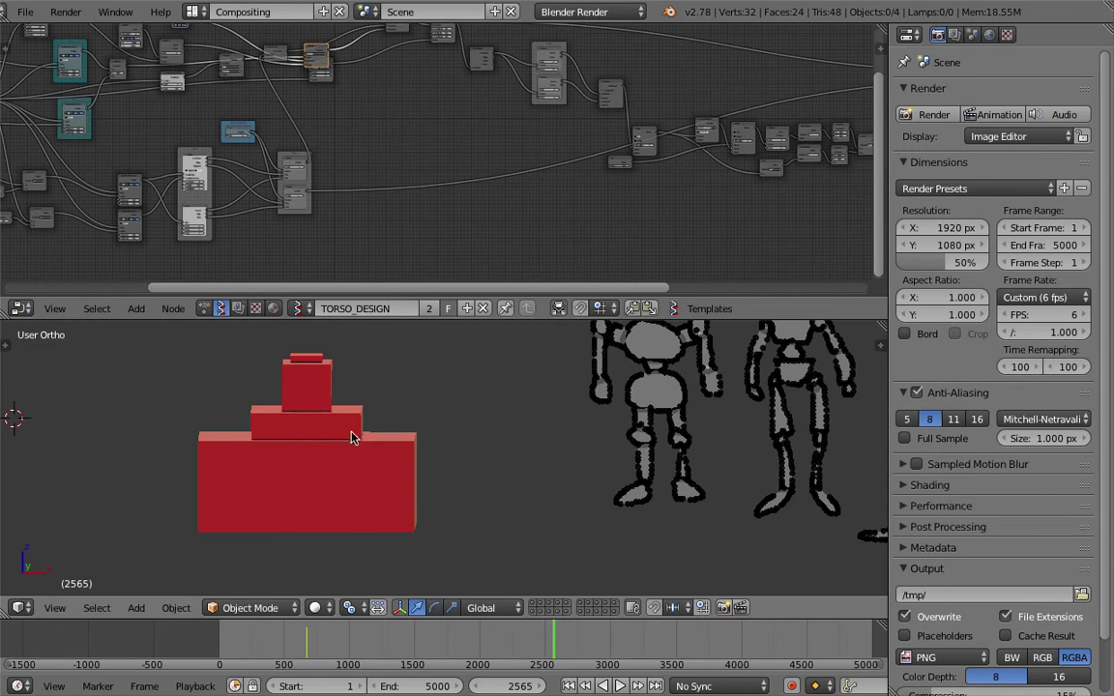
pyautogui.hotkey('alt', 'a')
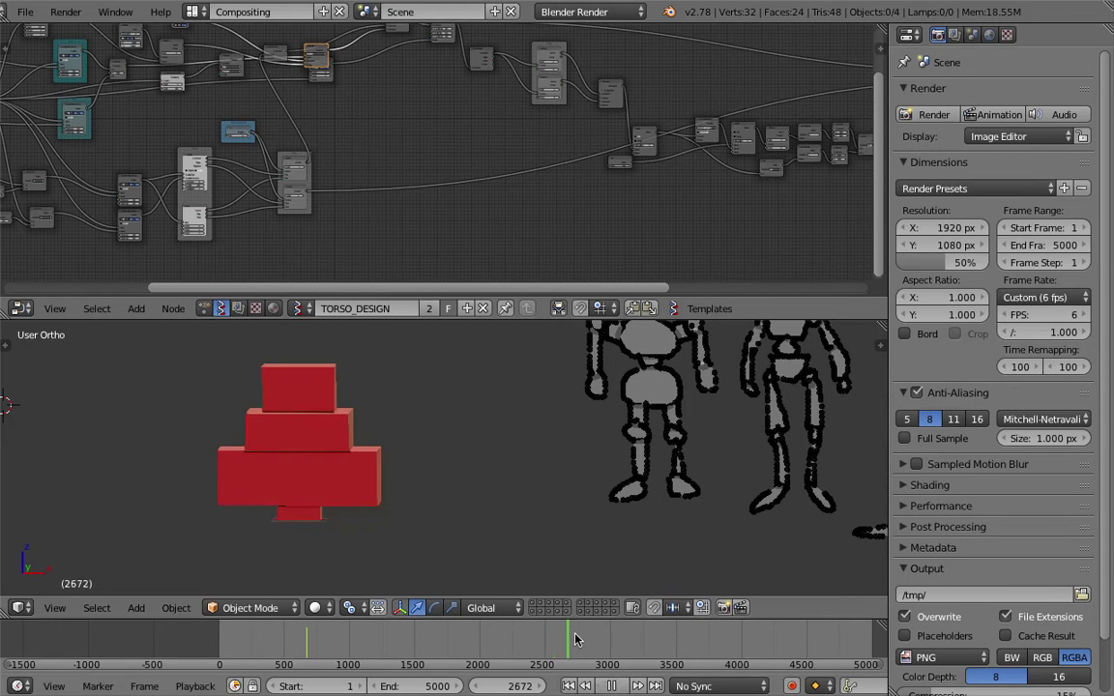
pyautogui.scroll(-1, 512, 459)
pyautogui.scroll(-1, 498, 462)
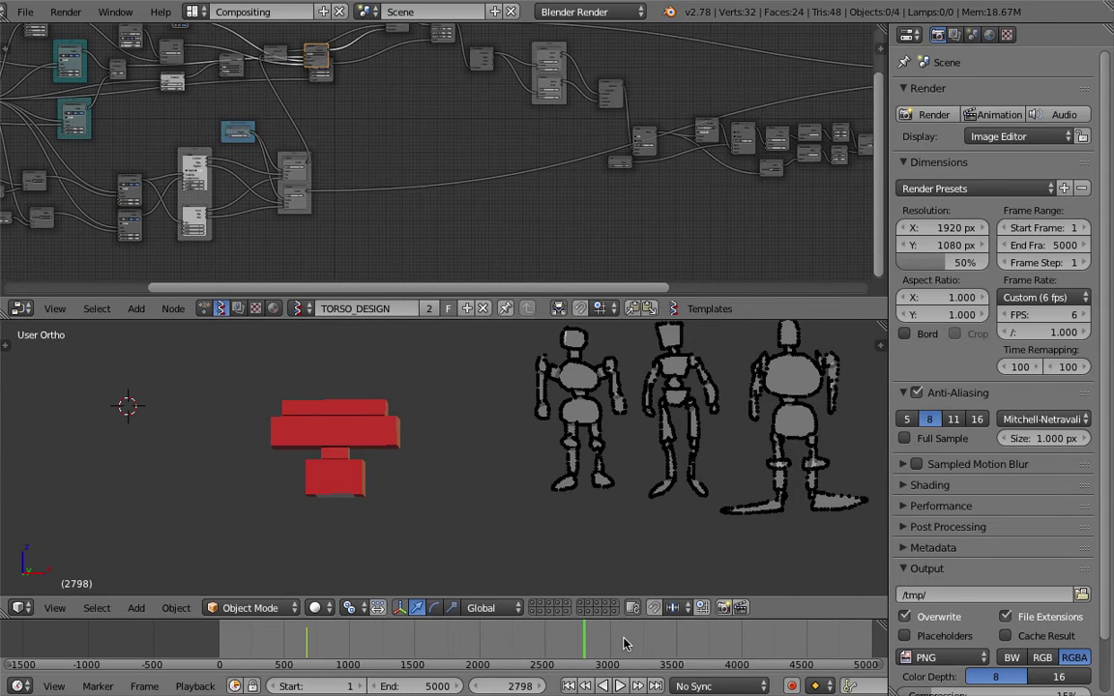
pyautogui.scroll(2, 454, 406)
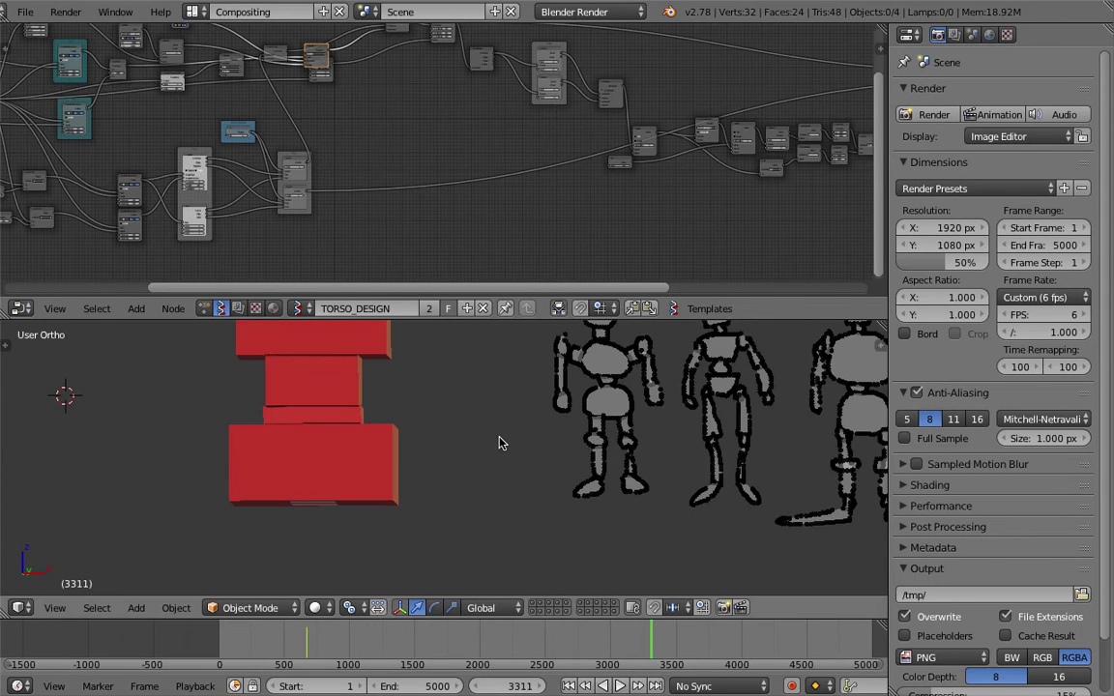
pyautogui.scroll(-1, 519, 380)
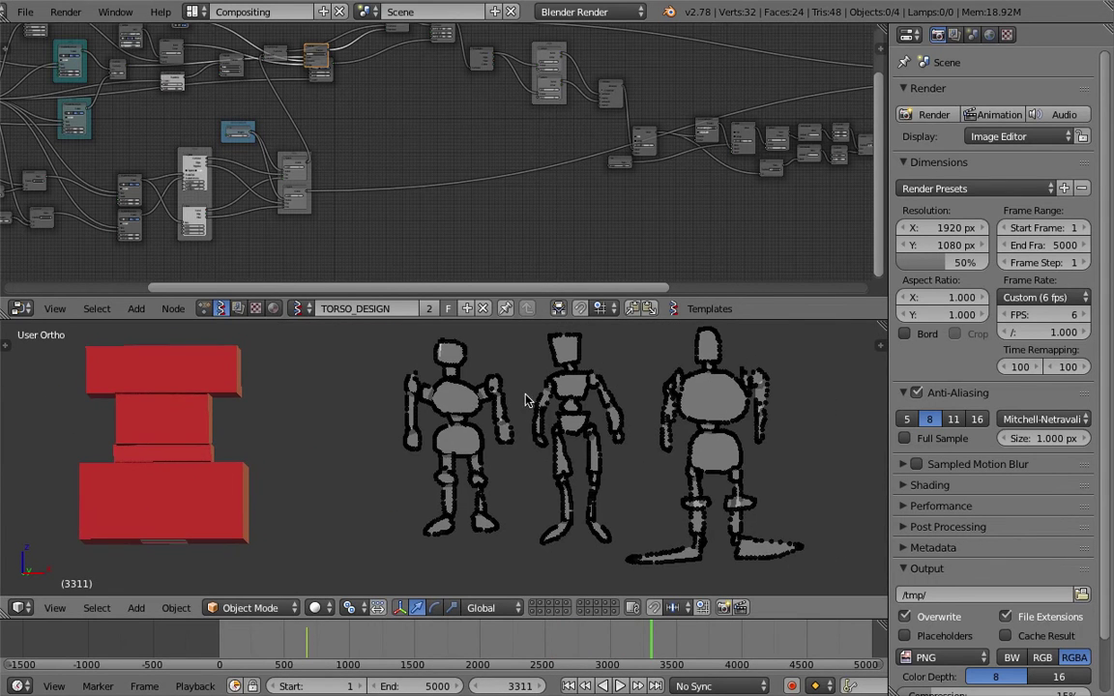
# Examine the head, chest, waist and pelvis of the first sketched robot, marking those parts with the 3D cursor.
pyautogui.scroll(4, 464, 386)
pyautogui.keyDown('shift'); pyautogui.moveTo(460, 396); pyautogui.dragTo(458, 413, button='middle'); pyautogui.keyUp('shift')
pyautogui.click(455, 403)
pyautogui.keyDown('shift'); pyautogui.scroll(-2, 462, 417); pyautogui.keyUp('shift')
pyautogui.click(459, 435)
pyautogui.keyDown('shift'); pyautogui.scroll(-1, 460, 437); pyautogui.keyUp('shift')
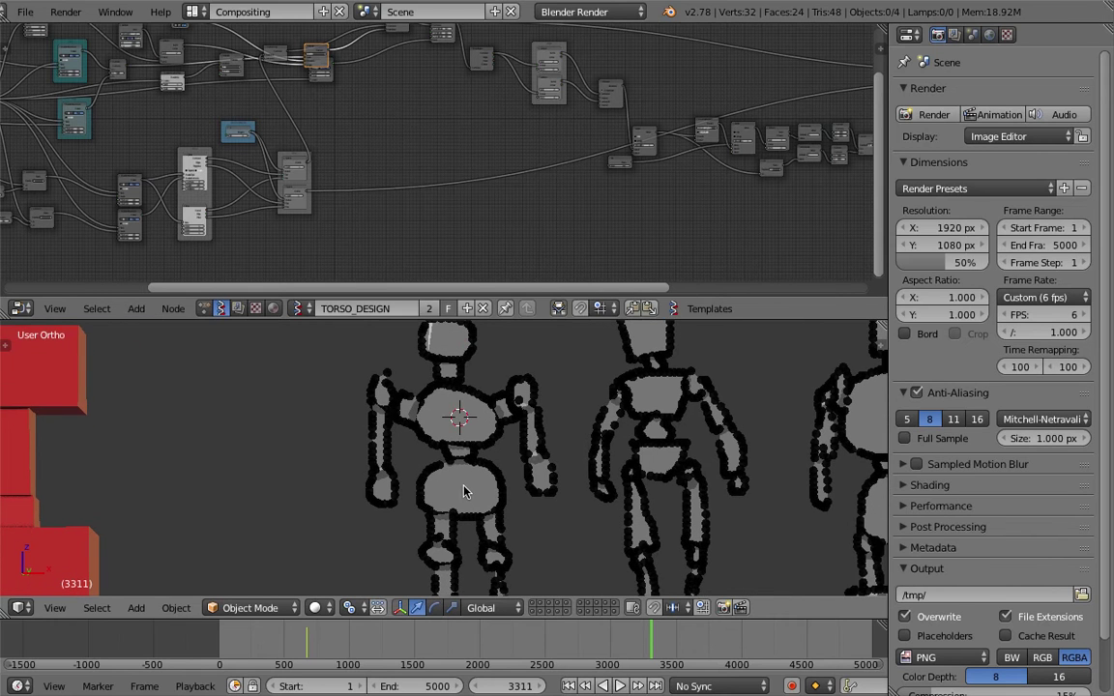
pyautogui.click(463, 491)
pyautogui.scroll(-3, 463, 491)
pyautogui.scroll(3, 420, 430)
pyautogui.click(444, 338)
pyautogui.scroll(-3, 447, 348)
pyautogui.scroll(3, 459, 420)
pyautogui.scroll(-3, 441, 392)
pyautogui.scroll(3, 454, 401)
pyautogui.click(444, 367)
pyautogui.click(456, 450)
pyautogui.click(447, 367)
pyautogui.click(458, 449)
pyautogui.scroll(-1, 448, 374)
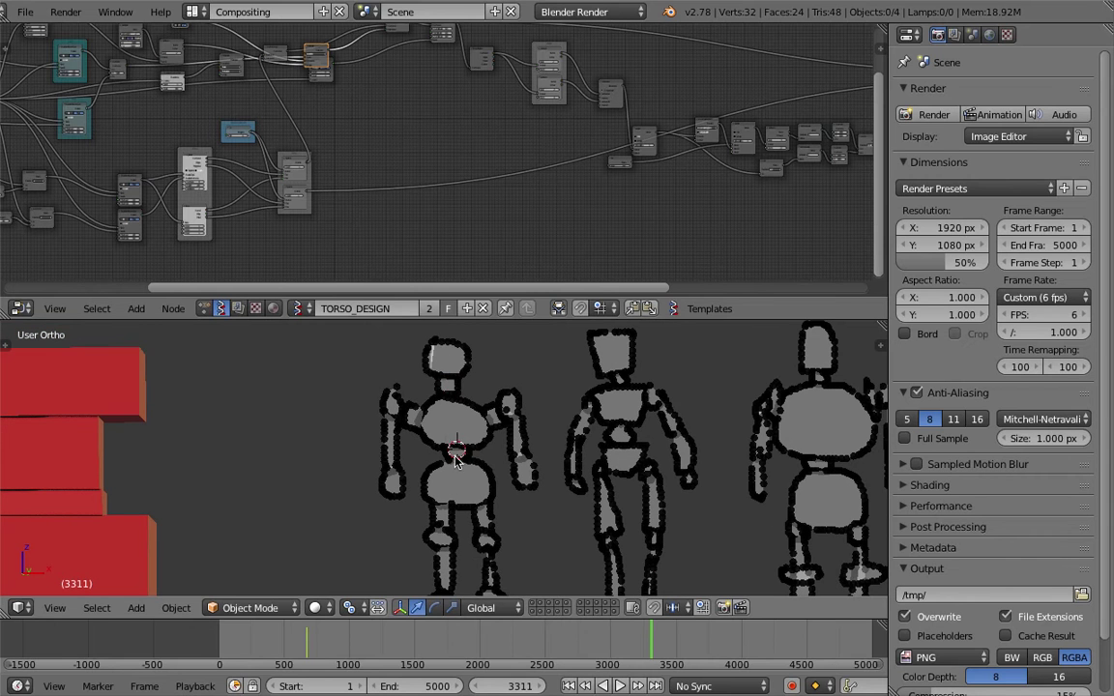
# Examine the chest, waist and pelvis of the bulky third sketched robot, marking those parts with the 3D cursor.
pyautogui.scroll(-2, 458, 460)
pyautogui.moveTo(460, 458); pyautogui.dragTo(491, 432, button='middle')
pyautogui.scroll(1, 491, 433)
pyautogui.keyDown('shift'); pyautogui.moveTo(713, 405); pyautogui.dragTo(626, 391, button='middle'); pyautogui.keyUp('shift')
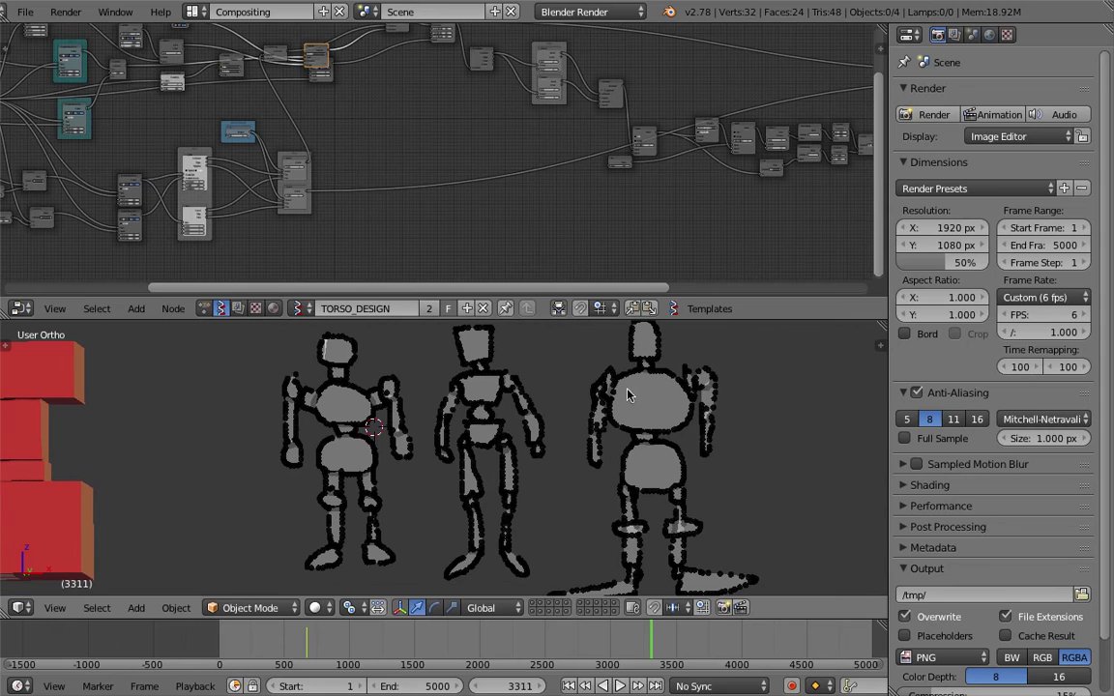
pyautogui.click(654, 405)
pyautogui.click(644, 477)
pyautogui.click(644, 367)
pyautogui.click(642, 438)
pyautogui.click(654, 377)
pyautogui.click(650, 430)
pyautogui.scroll(-1, 646, 406)
pyautogui.keyDown('shift'); pyautogui.moveTo(665, 422); pyautogui.dragTo(547, 417, button='middle'); pyautogui.keyUp('shift')
# Sketch a grease pencil figure of three touching stacked blobs, a small head over two larger body shapes.
pyautogui.press('d')
pyautogui.moveTo(663, 352)
pyautogui.mouseDown()
pyautogui.moveTo(661, 372)
pyautogui.moveTo(695, 353)
pyautogui.moveTo(665, 351)
pyautogui.moveTo(663, 416)
pyautogui.moveTo(692, 378)
pyautogui.moveTo(672, 377)
pyautogui.mouseUp()
pyautogui.moveTo(678, 437)
pyautogui.mouseDown()
pyautogui.moveTo(680, 479)
pyautogui.moveTo(682, 436)
pyautogui.mouseUp()
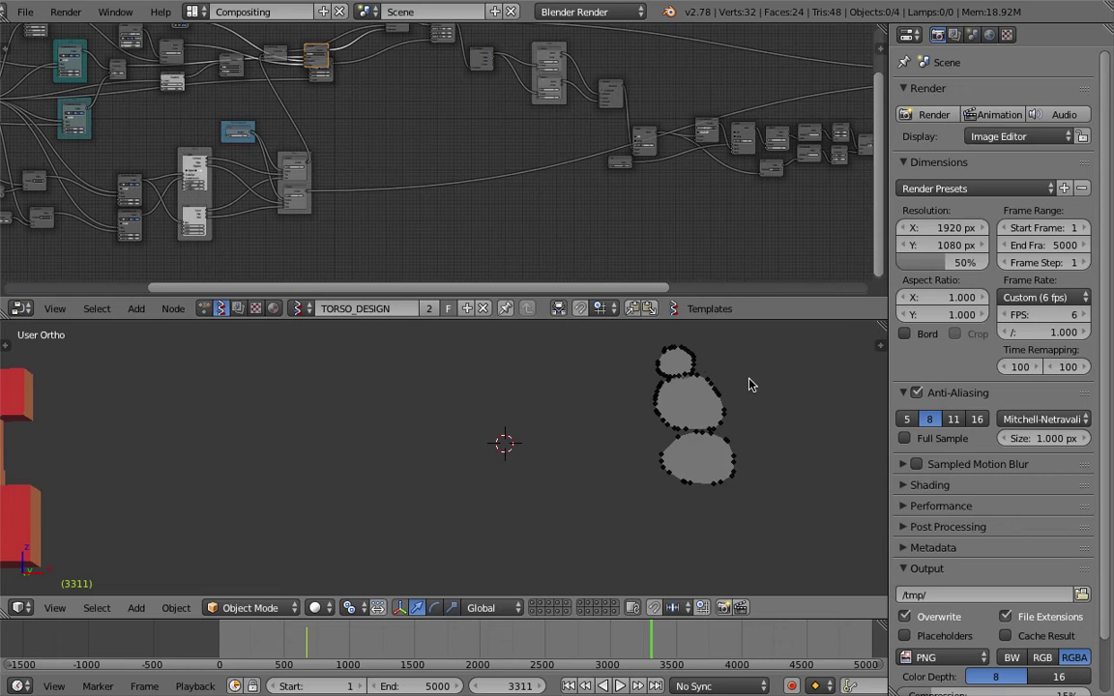
# Sketch a second grease pencil figure beside the first, with three rounded blobs joined by short connectors.
pyautogui.keyDown('shift'); pyautogui.moveTo(819, 370); pyautogui.dragTo(711, 374, button='middle'); pyautogui.keyUp('shift')
pyautogui.moveTo(726, 351)
pyautogui.mouseDown()
pyautogui.moveTo(774, 361)
pyautogui.moveTo(733, 393)
pyautogui.mouseUp()
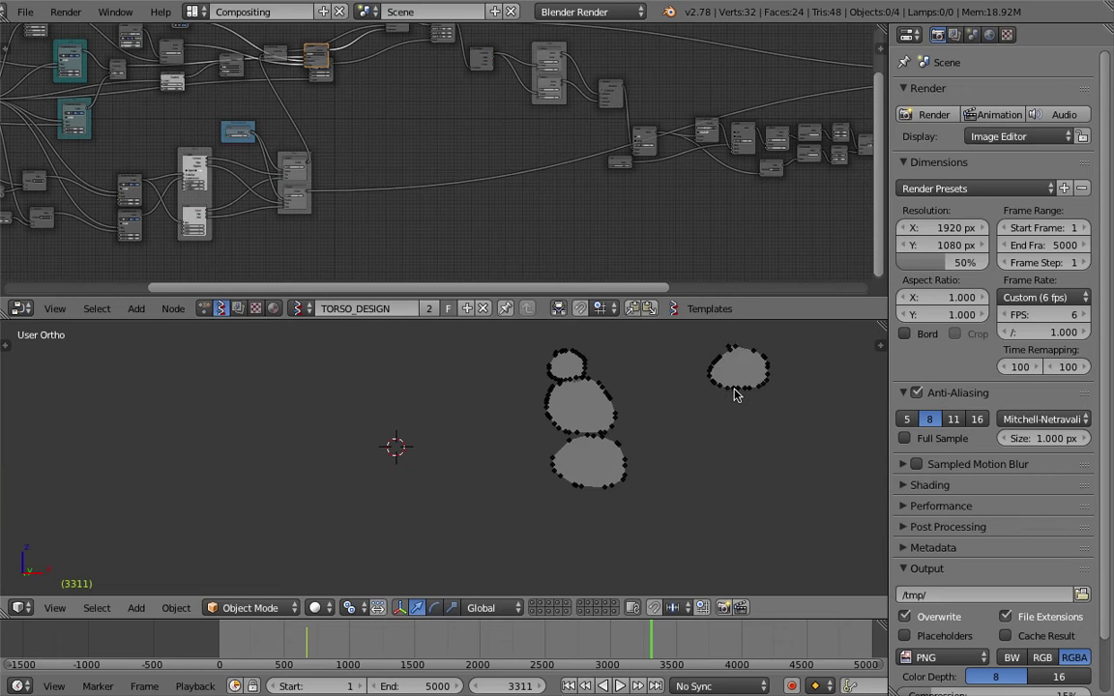
pyautogui.moveTo(728, 405); pyautogui.dragTo(740, 404)
pyautogui.moveTo(740, 451)
pyautogui.mouseDown()
pyautogui.moveTo(725, 473)
pyautogui.moveTo(793, 496)
pyautogui.moveTo(742, 452)
pyautogui.mouseUp()
pyautogui.scroll(-1, 592, 454)
pyautogui.keyDown('shift'); pyautogui.moveTo(587, 454); pyautogui.dragTo(643, 427, button='middle'); pyautogui.keyUp('shift')
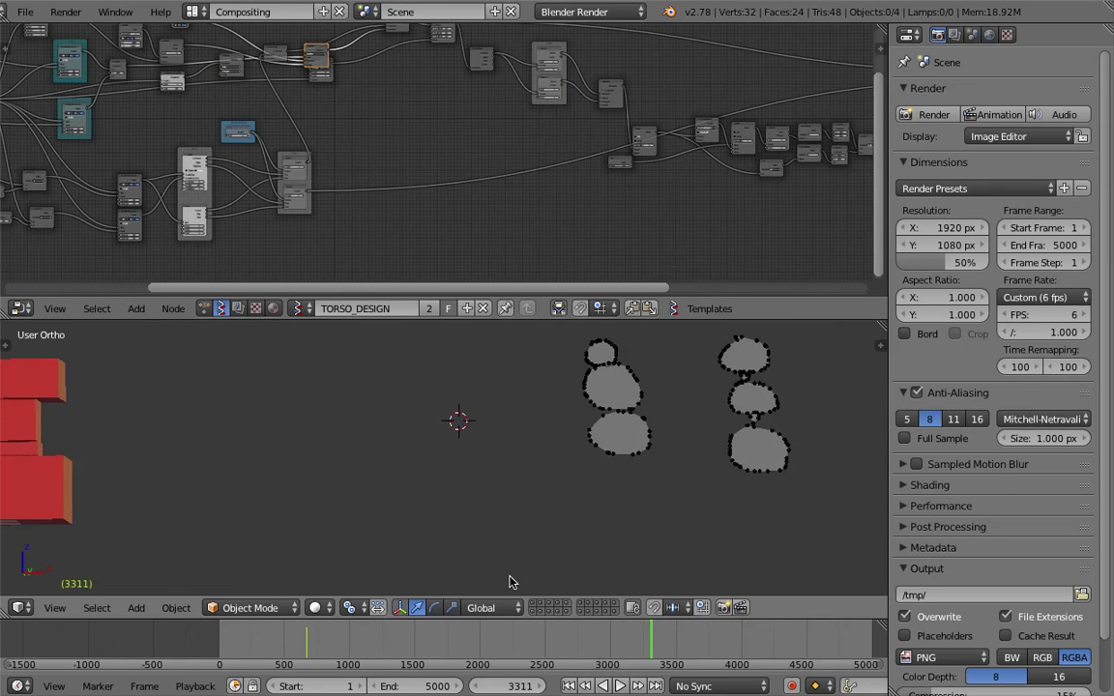
# Go back to frame 605 and compare the original robot sketches with the box torso.
pyautogui.click(297, 647)
pyautogui.scroll(5, 527, 386)
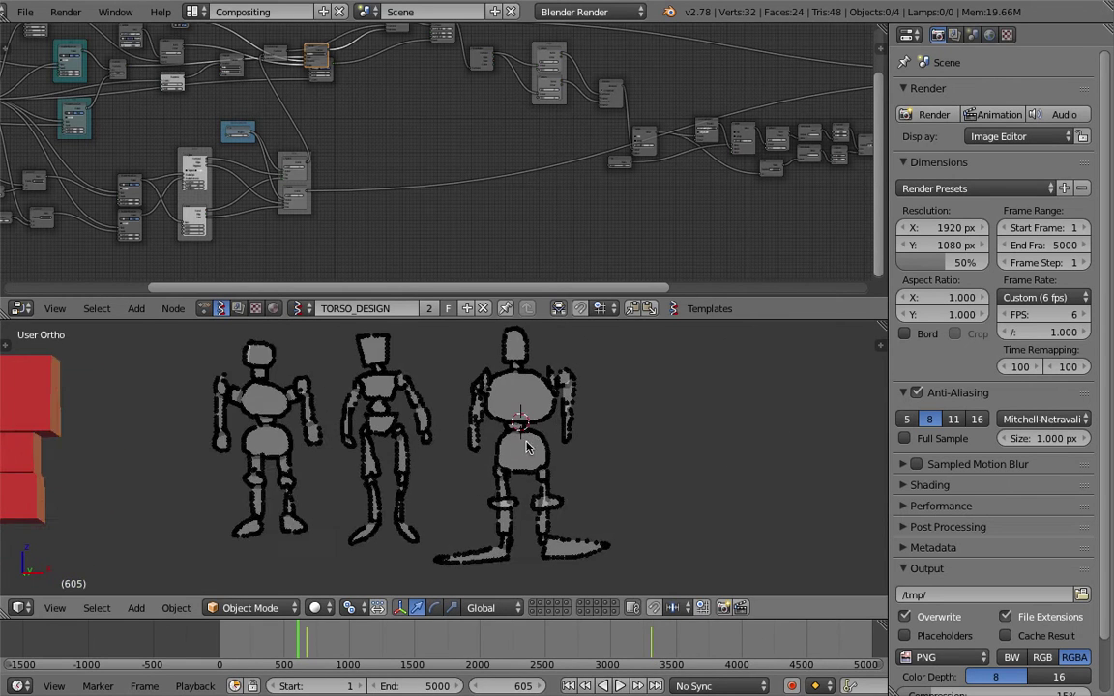
pyautogui.keyDown('shift'); pyautogui.moveTo(526, 386); pyautogui.dragTo(543, 443, button='middle'); pyautogui.keyUp('shift')
pyautogui.scroll(-1, 543, 442)
pyautogui.keyDown('shift'); pyautogui.moveTo(303, 426); pyautogui.dragTo(539, 389, button='middle'); pyautogui.keyUp('shift')
pyautogui.keyDown('shift'); pyautogui.moveTo(377, 414); pyautogui.dragTo(495, 414, button='middle'); pyautogui.keyUp('shift')
# Play through more random torso variations in two runs and stop at frame 2225 to inspect that torso.
pyautogui.hotkey('alt', 'a')
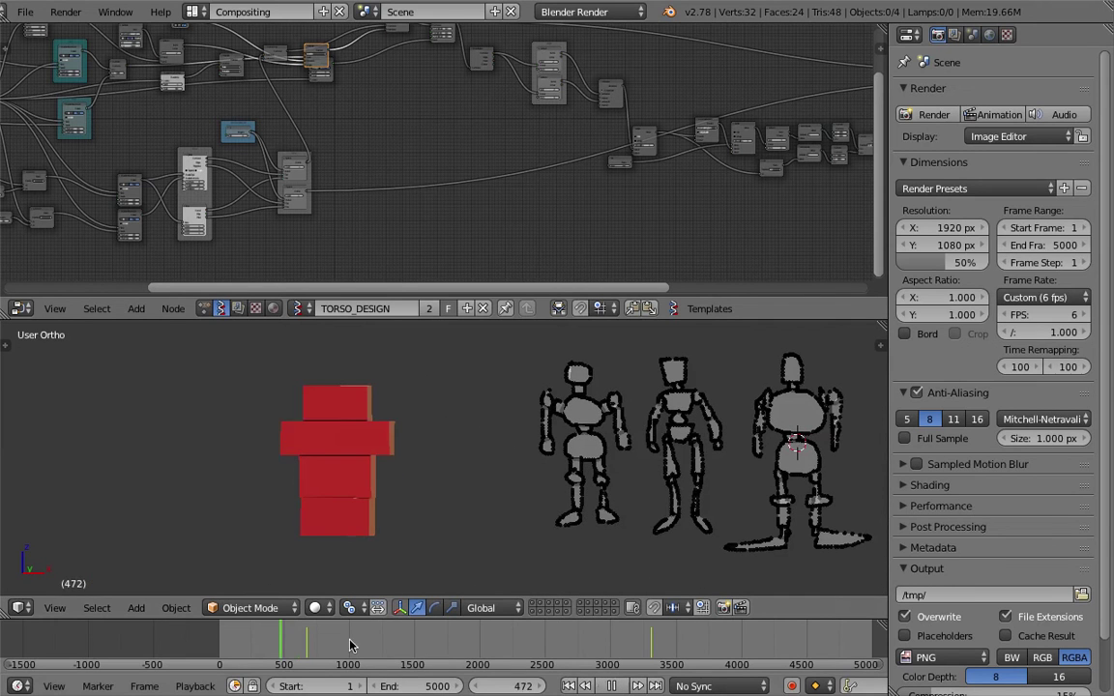
pyautogui.press('Escape')
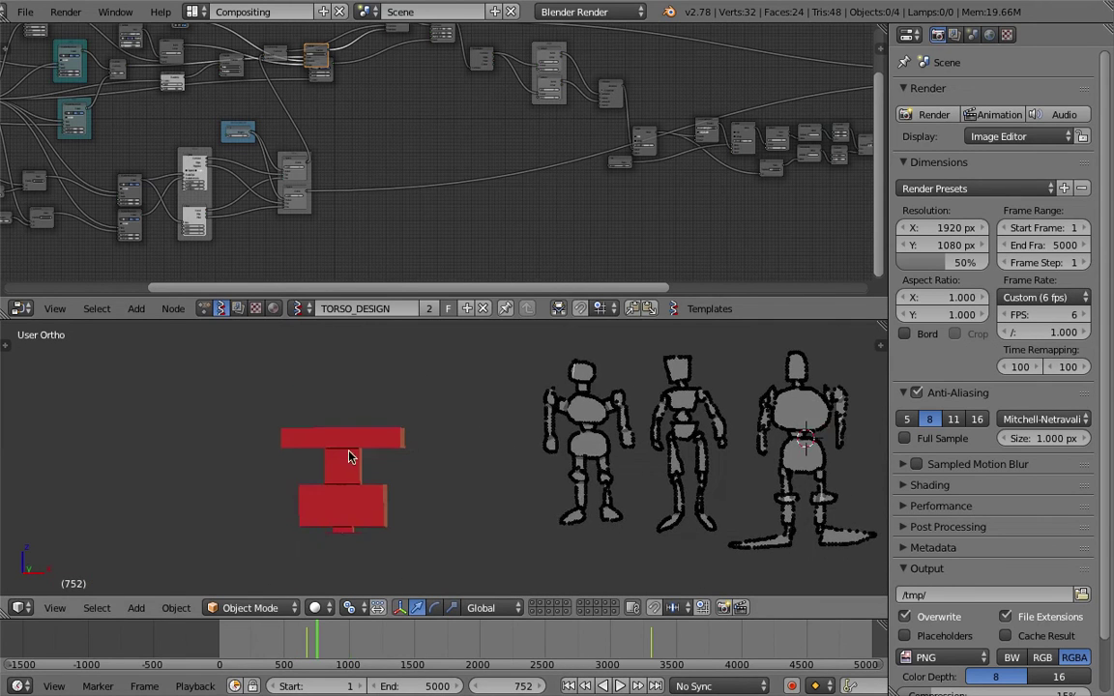
pyautogui.hotkey('alt', 'a')
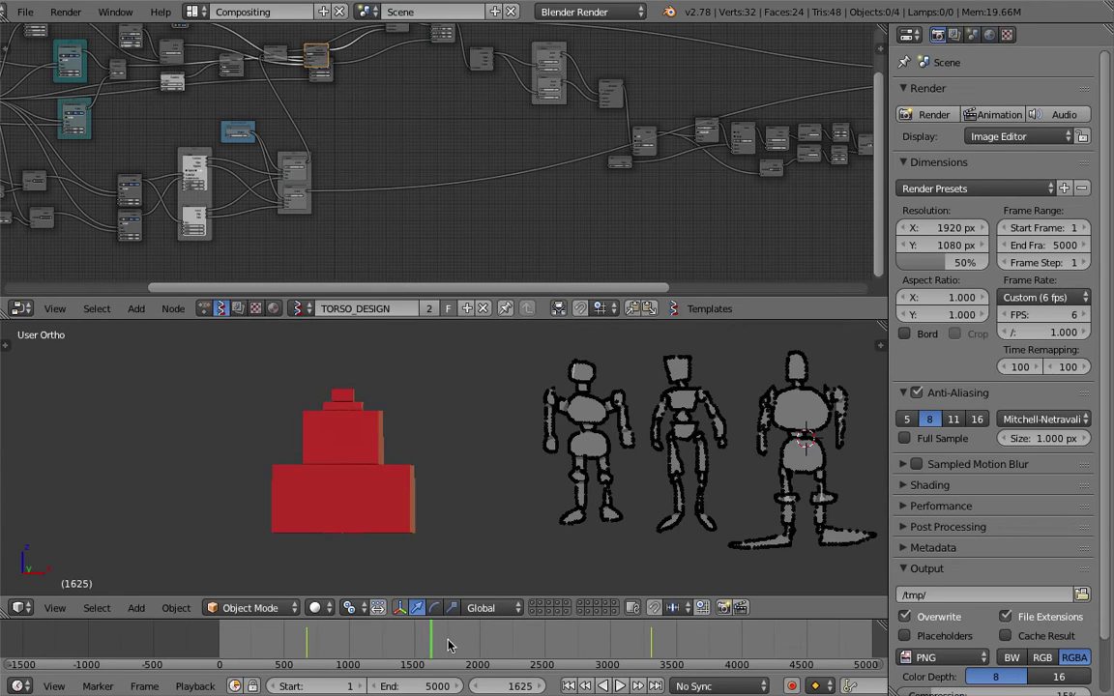
pyautogui.hotkey('alt', 'a')
pyautogui.click(508, 652)
pyautogui.scroll(3, 494, 479)
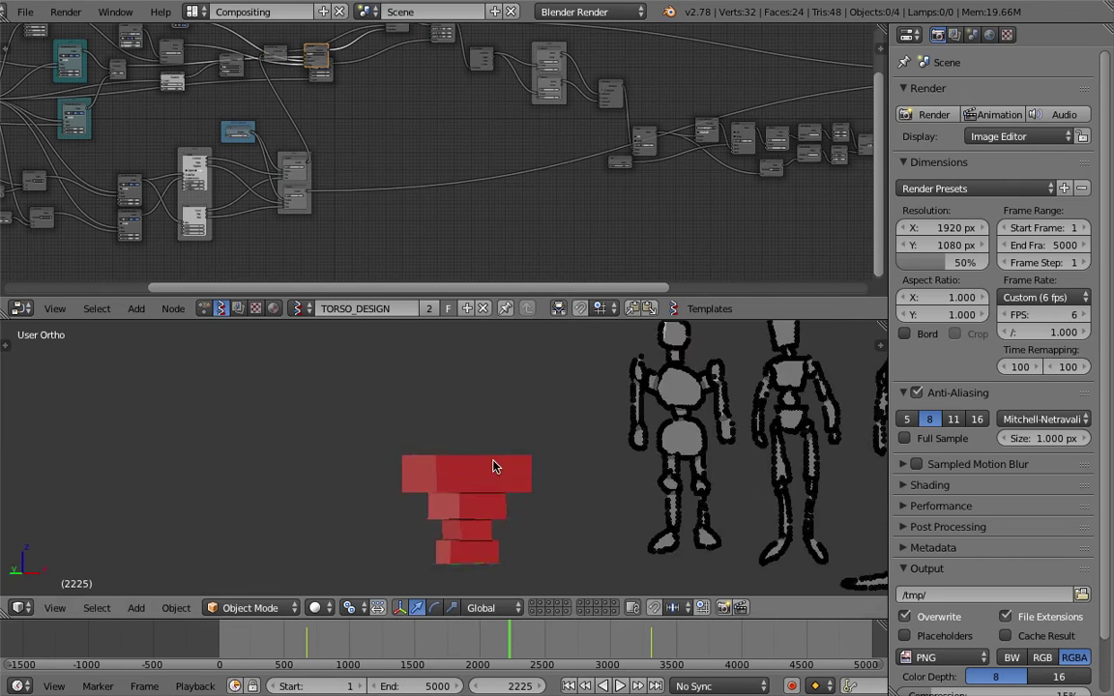
pyautogui.moveTo(493, 467); pyautogui.dragTo(547, 309, button='middle')
# Enlarge the node editor and delete the grease pencil layer that holds the robot sketches.
pyautogui.moveTo(547, 318); pyautogui.dragTo(875, 422)
pyautogui.click(881, 446)
pyautogui.scroll(-2, 842, 527)
pyautogui.scroll(6, 839, 523)
pyautogui.click(855, 535)
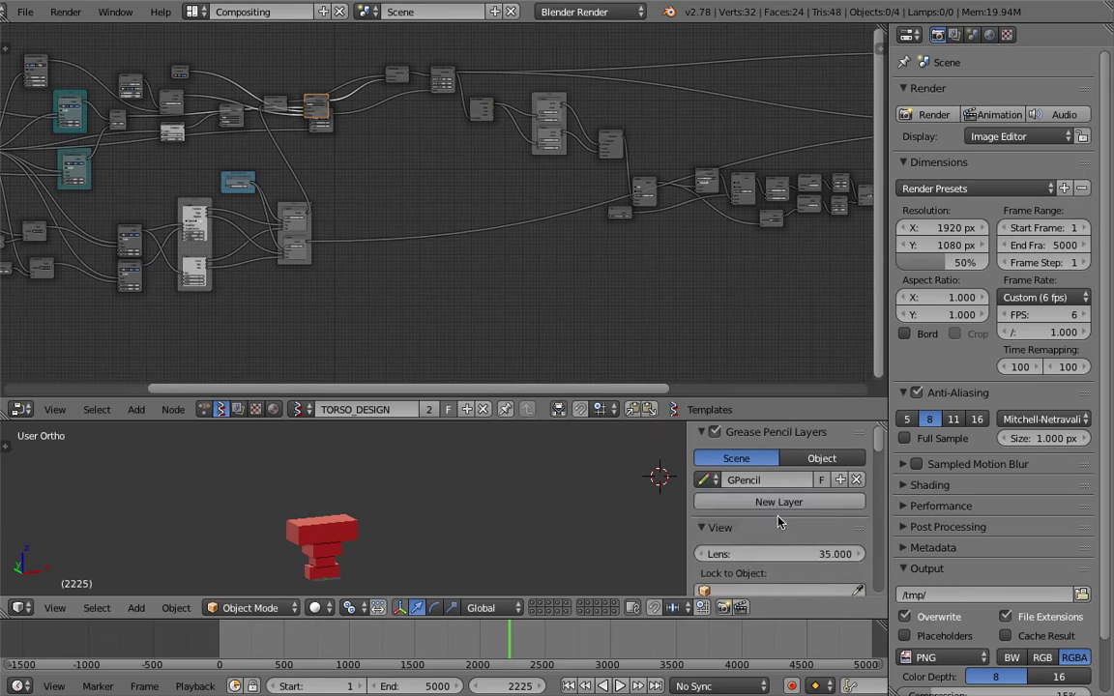
pyautogui.press('n')
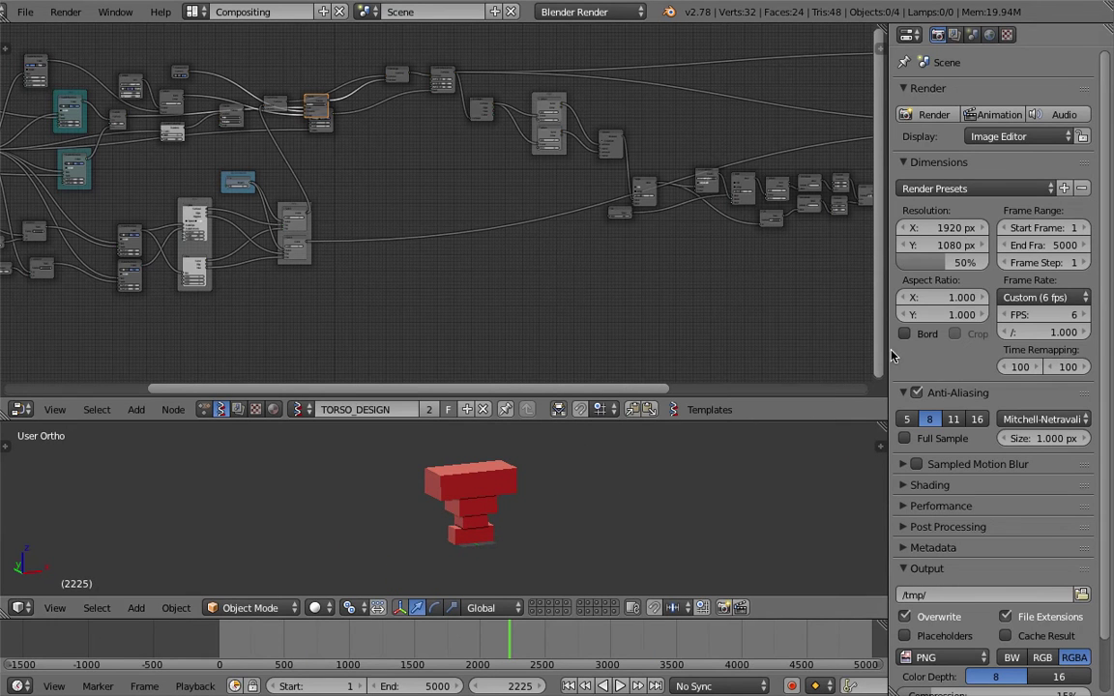
# Widen the Properties area and turn it into a second 3D View framed on the box torso.
pyautogui.moveTo(901, 348); pyautogui.dragTo(752, 346)
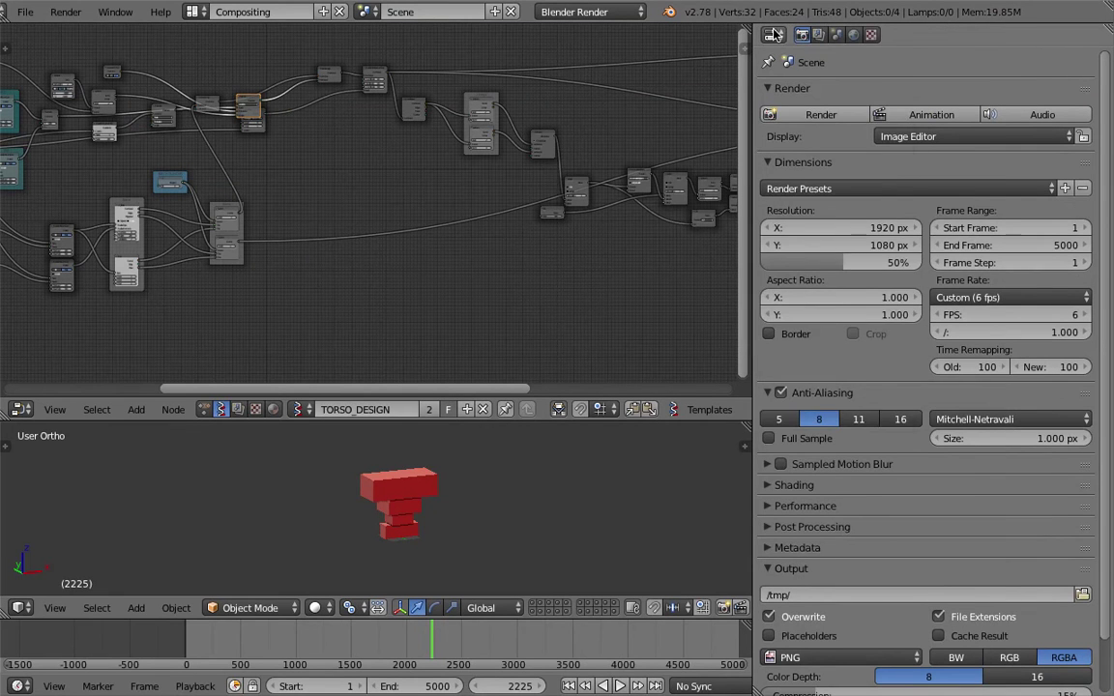
pyautogui.click(772, 35)
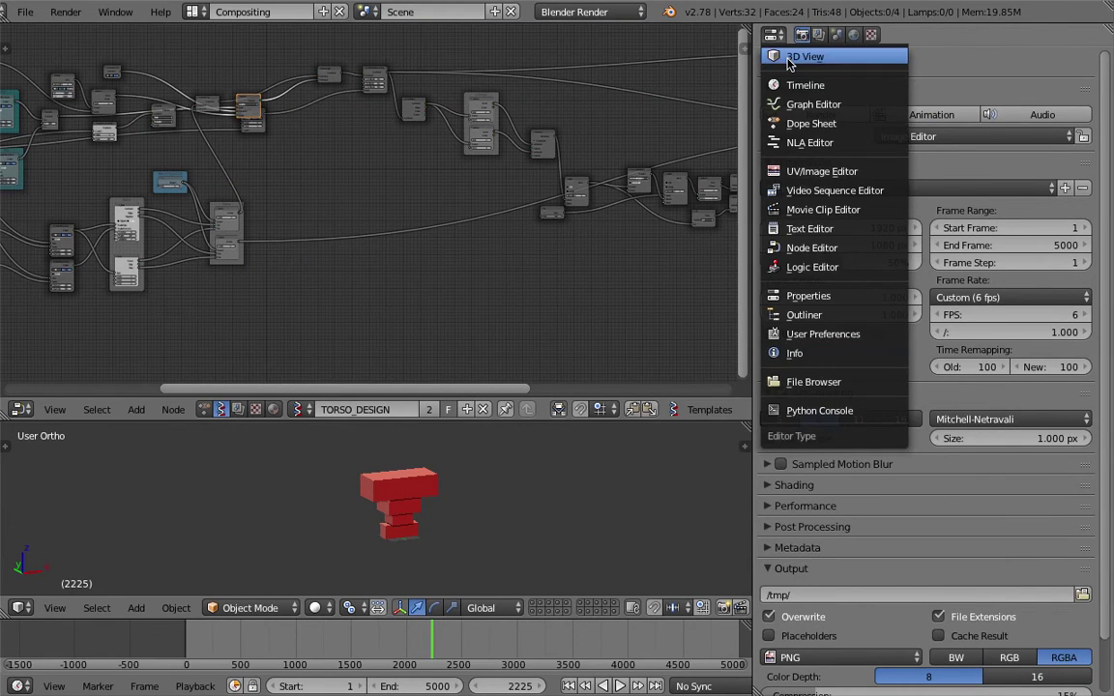
pyautogui.click(804, 56)
pyautogui.scroll(-8, 904, 474)
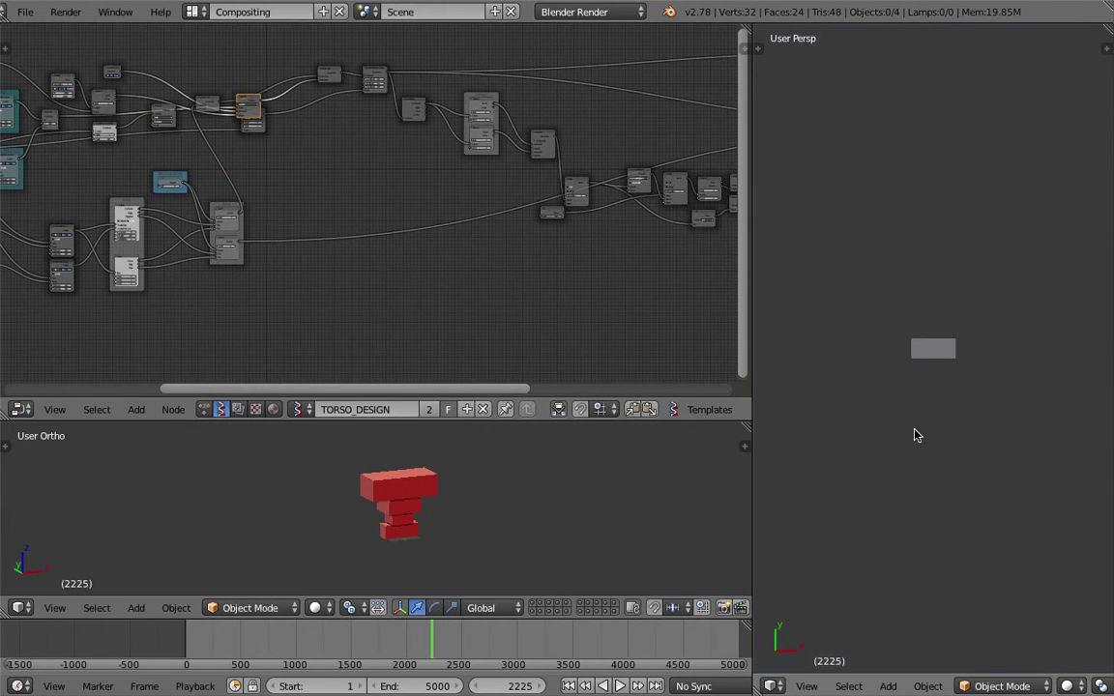
pyautogui.moveTo(878, 454); pyautogui.dragTo(1012, 237, button='middle')
pyautogui.scroll(4, 943, 303)
pyautogui.scroll(3, 955, 272)
# Enable Matcap shading in the new 3D View and choose the glossy red matcap.
pyautogui.click(1106, 50)
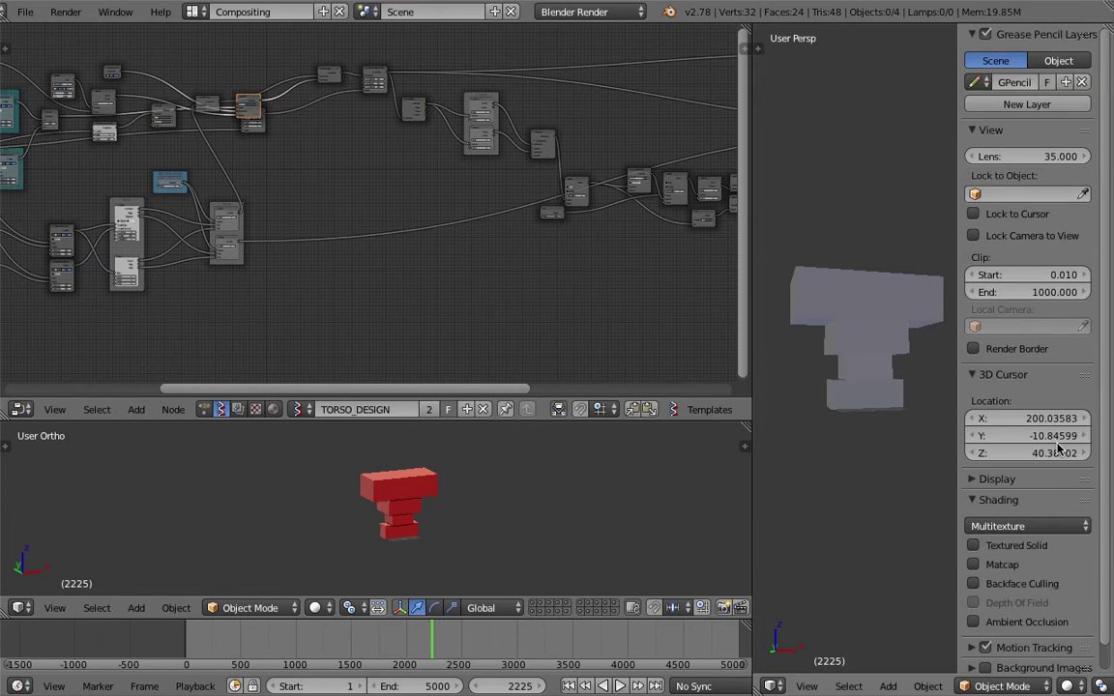
pyautogui.click(1008, 540)
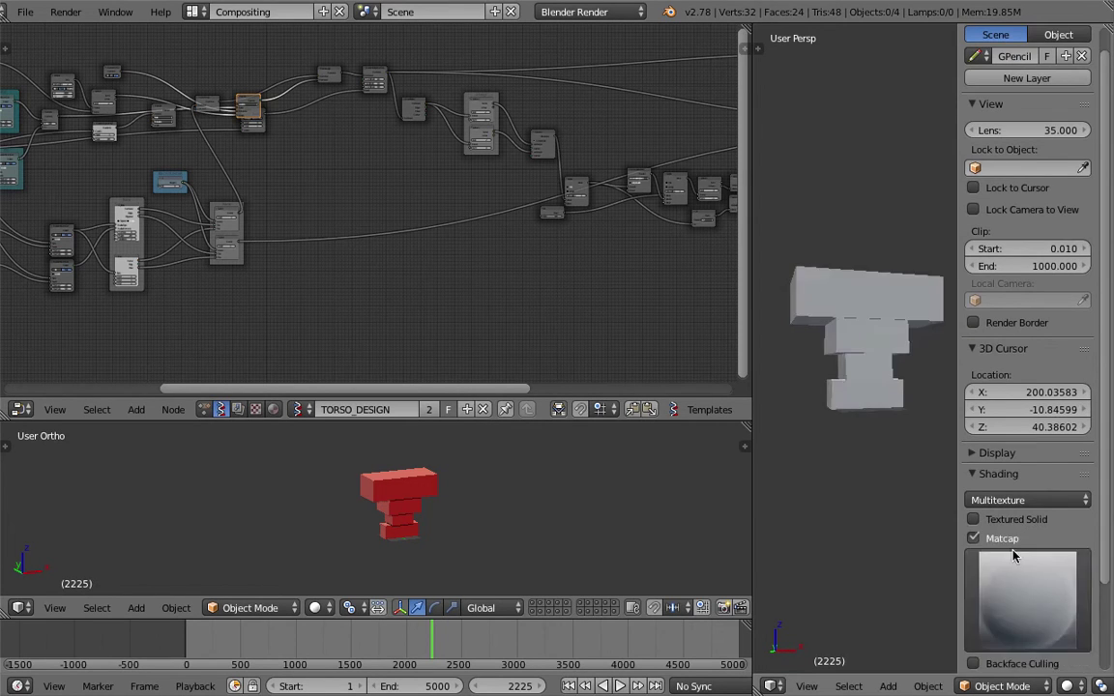
pyautogui.click(1027, 595)
pyautogui.click(841, 352)
pyautogui.moveTo(874, 416); pyautogui.dragTo(901, 457, button='middle')
pyautogui.click(995, 566)
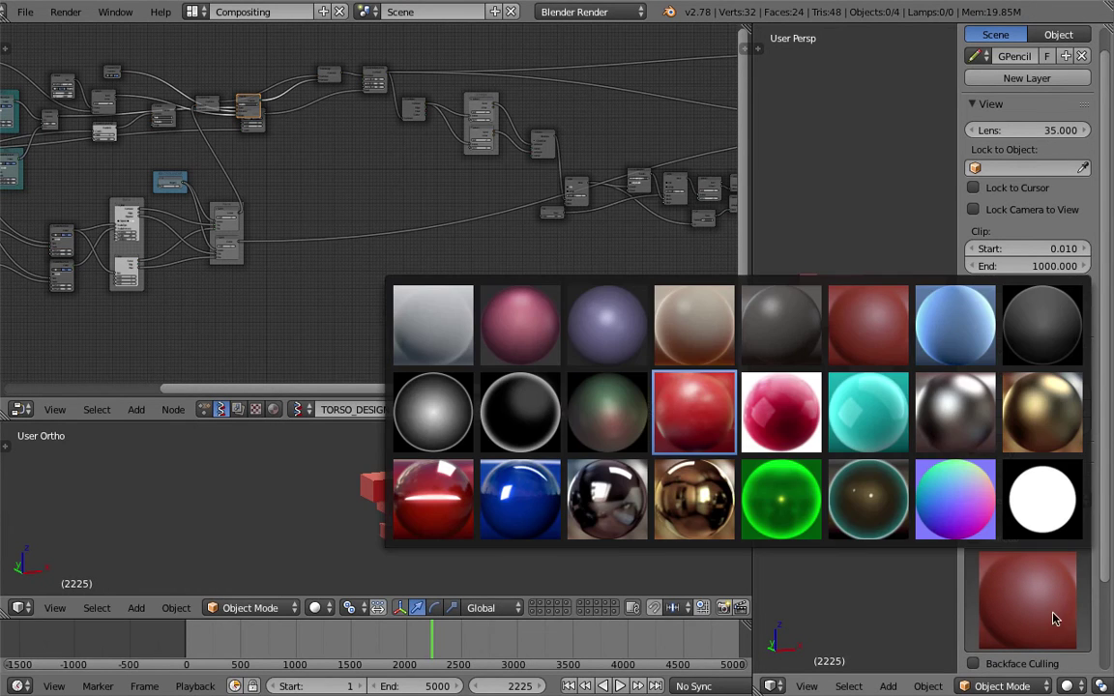
# Enable Ambient Occlusion in the new 3D View's shading and set its strength to 0.7.
pyautogui.scroll(-3, 1014, 596)
pyautogui.click(1015, 595)
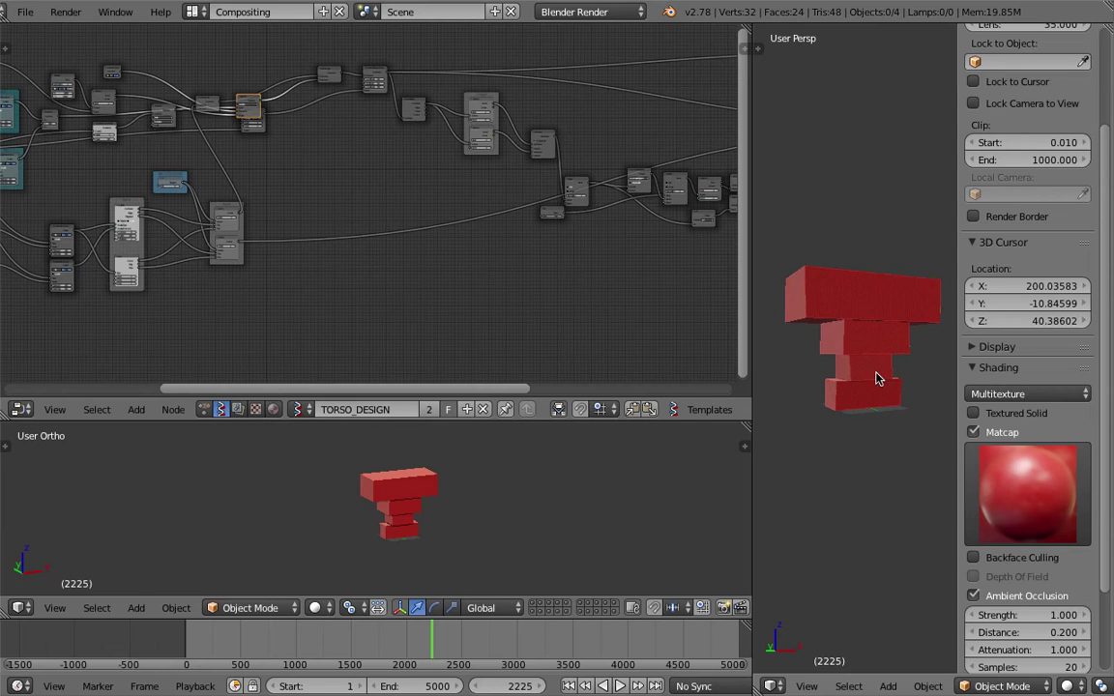
pyautogui.moveTo(1011, 614)
pyautogui.mouseDown()
pyautogui.moveTo(972, 614)
pyautogui.moveTo(996, 614)
pyautogui.mouseUp()
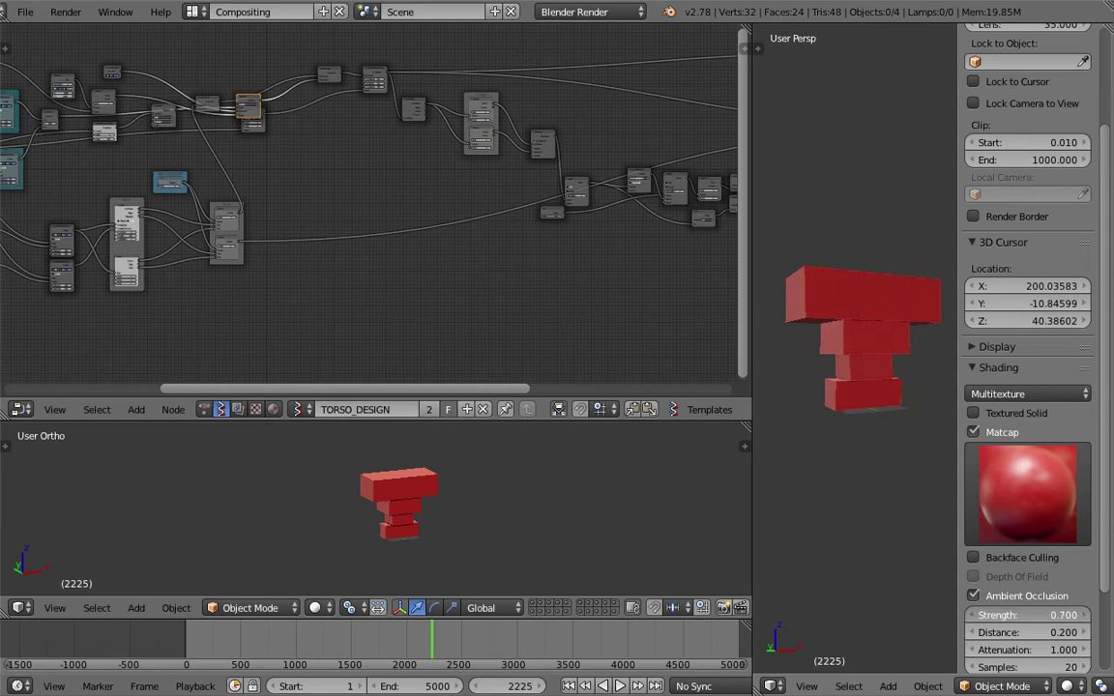
# Set the Ambient Occlusion strength to 0.4 and distance to 0.23, and extend the node editor over the areas below it.
pyautogui.moveTo(883, 633); pyautogui.dragTo(894, 632)
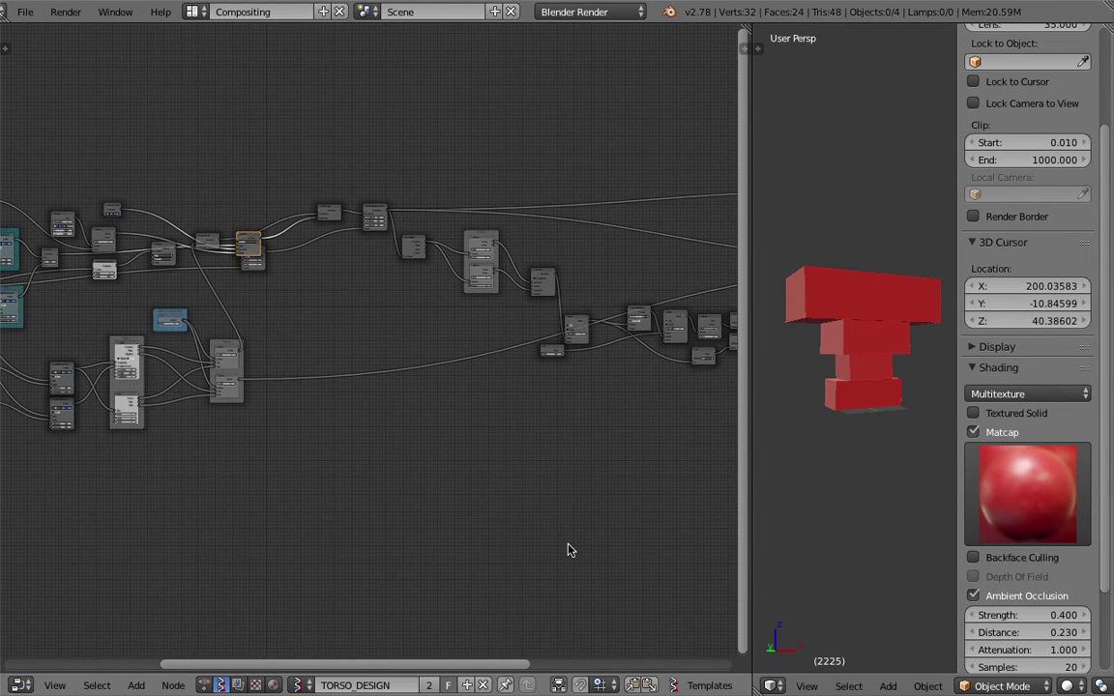
pyautogui.keyDown('ctrl'); pyautogui.hscroll(3, 602, 552); pyautogui.keyUp('ctrl')
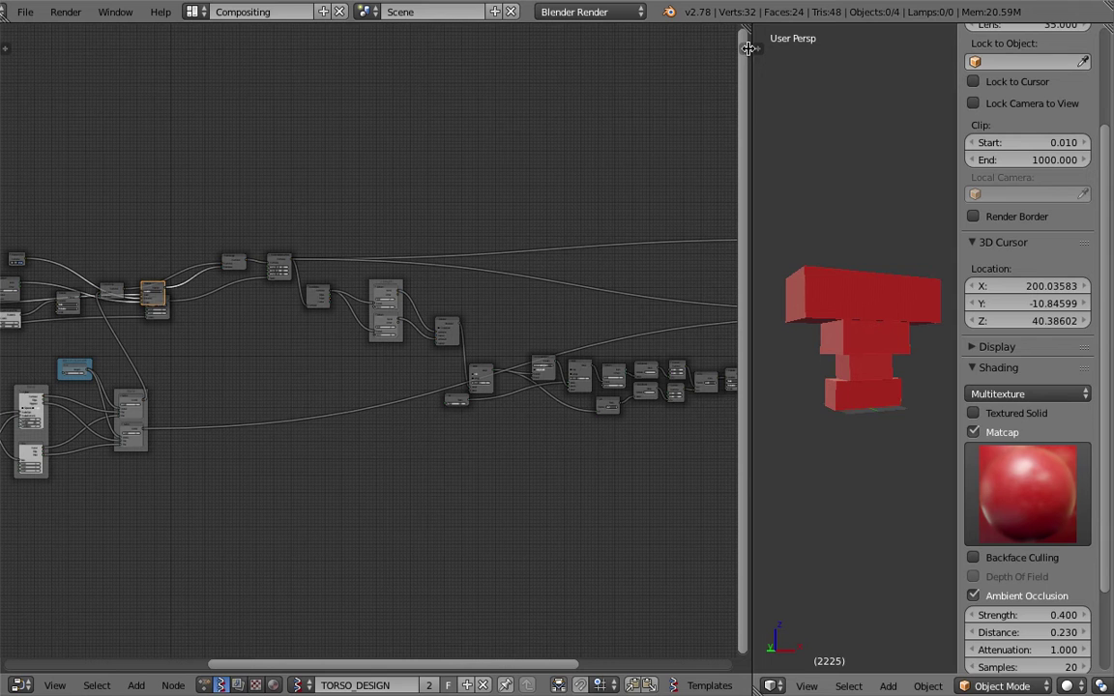
# Widen the 3D View with the red torso and hide its properties sidebar.
pyautogui.moveTo(753, 63); pyautogui.dragTo(716, 60)
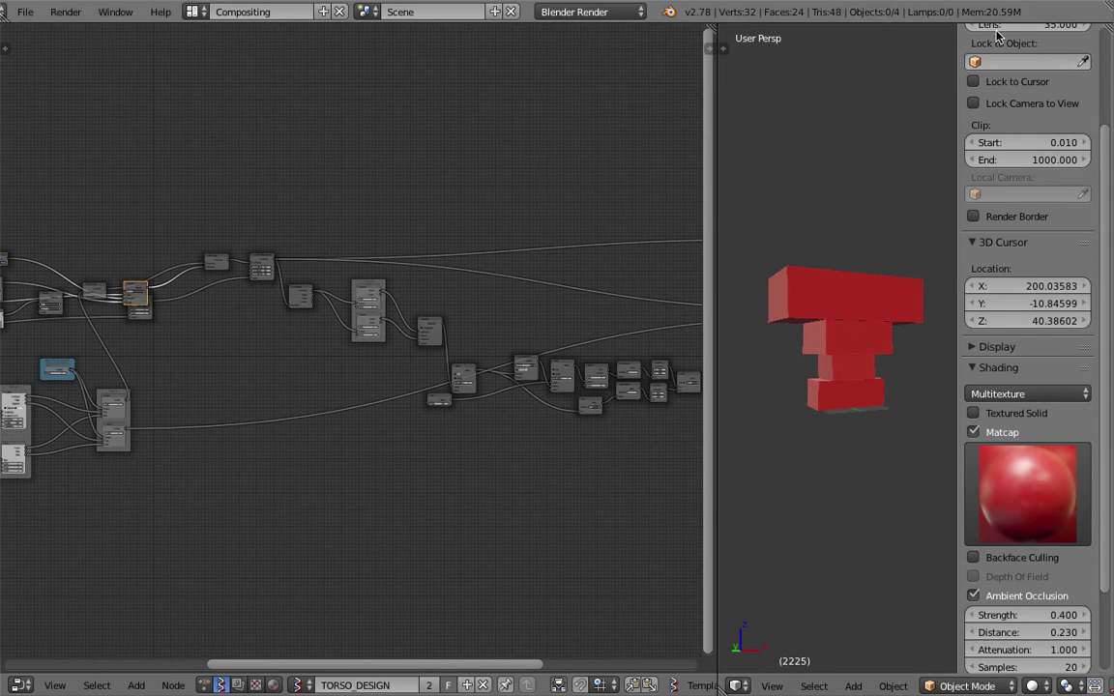
pyautogui.moveTo(957, 48); pyautogui.dragTo(1102, 111)
pyautogui.moveTo(993, 157); pyautogui.dragTo(970, 204, button='middle')
pyautogui.scroll(2, 970, 205)
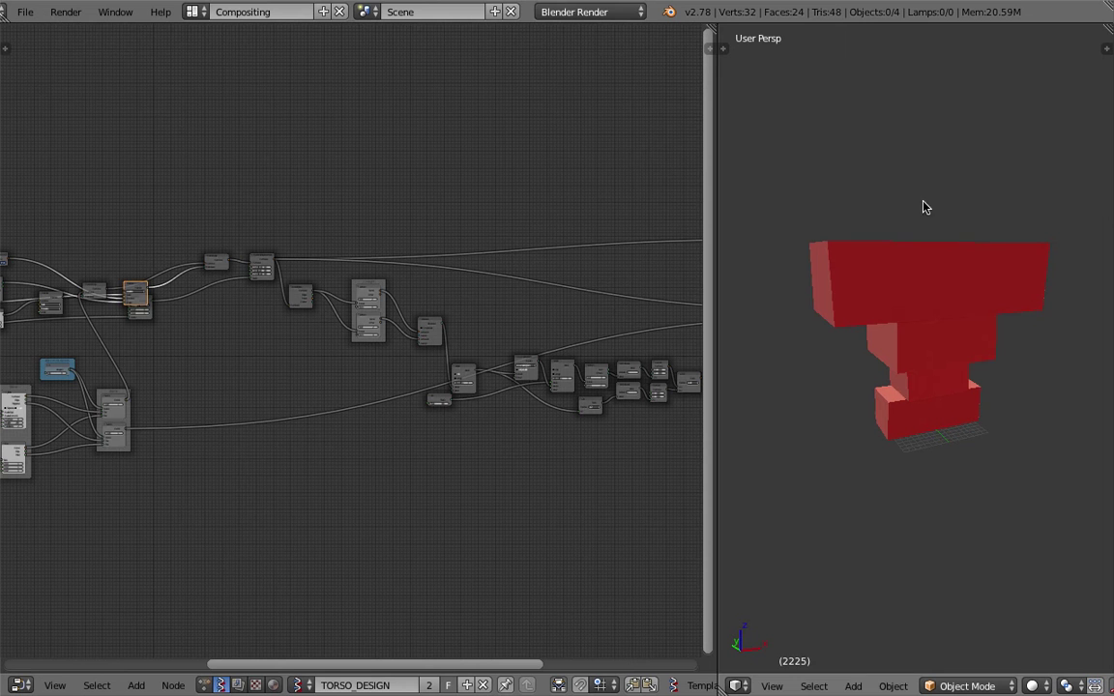
# Split a narrow strip off the top of the node editor and turn it into a Timeline.
pyautogui.moveTo(708, 27); pyautogui.dragTo(713, 92)
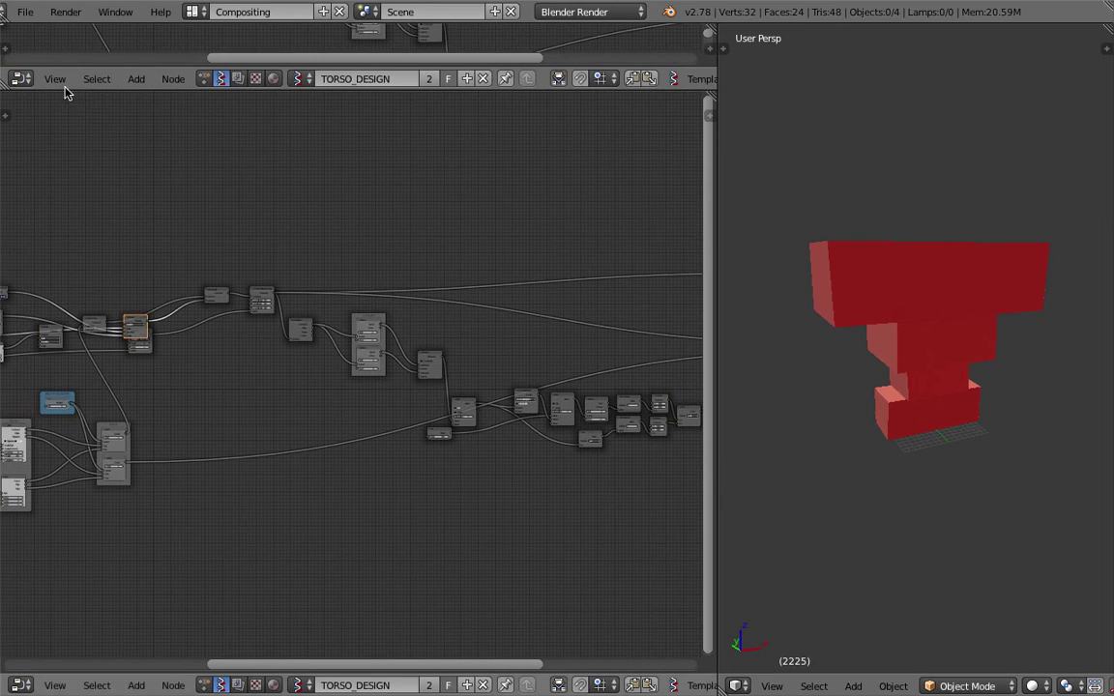
pyautogui.click(20, 78)
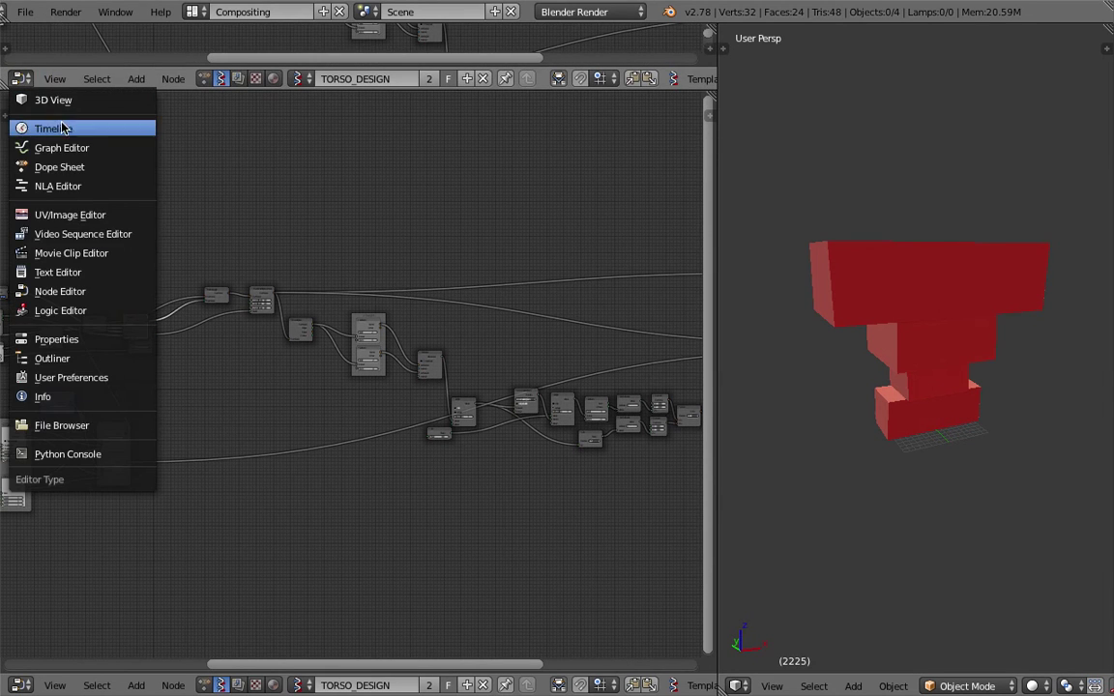
pyautogui.click(60, 126)
# Save the Blender project with Save As.
pyautogui.click(25, 12)
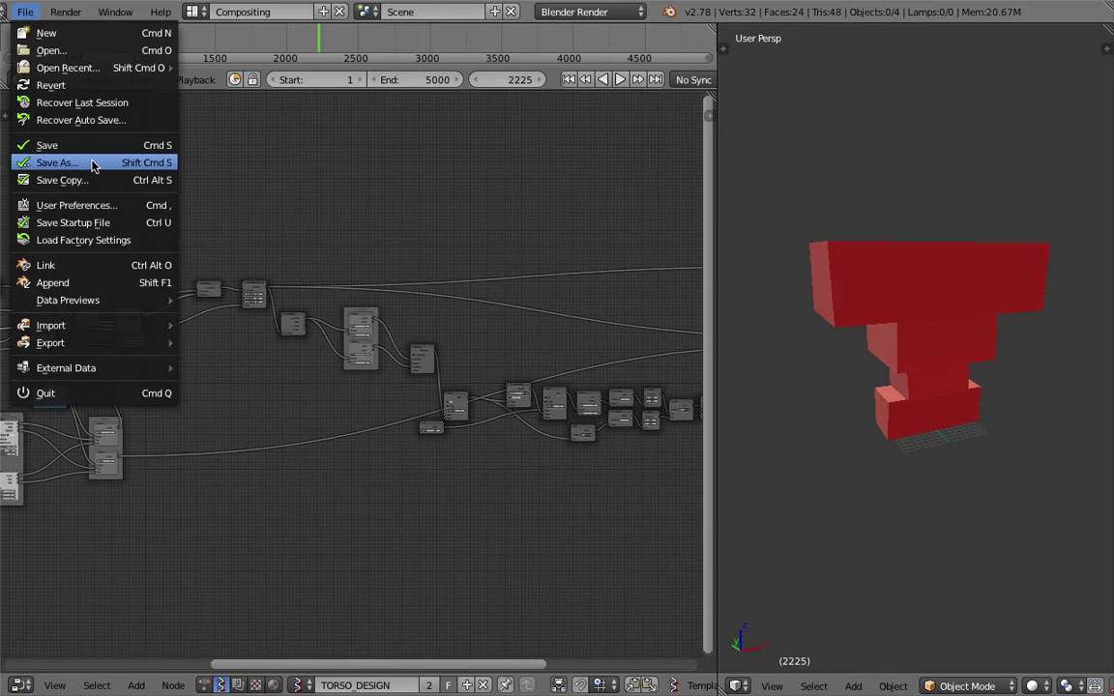
pyautogui.click(58, 161)
pyautogui.click(986, 79)
pyautogui.press('Return')
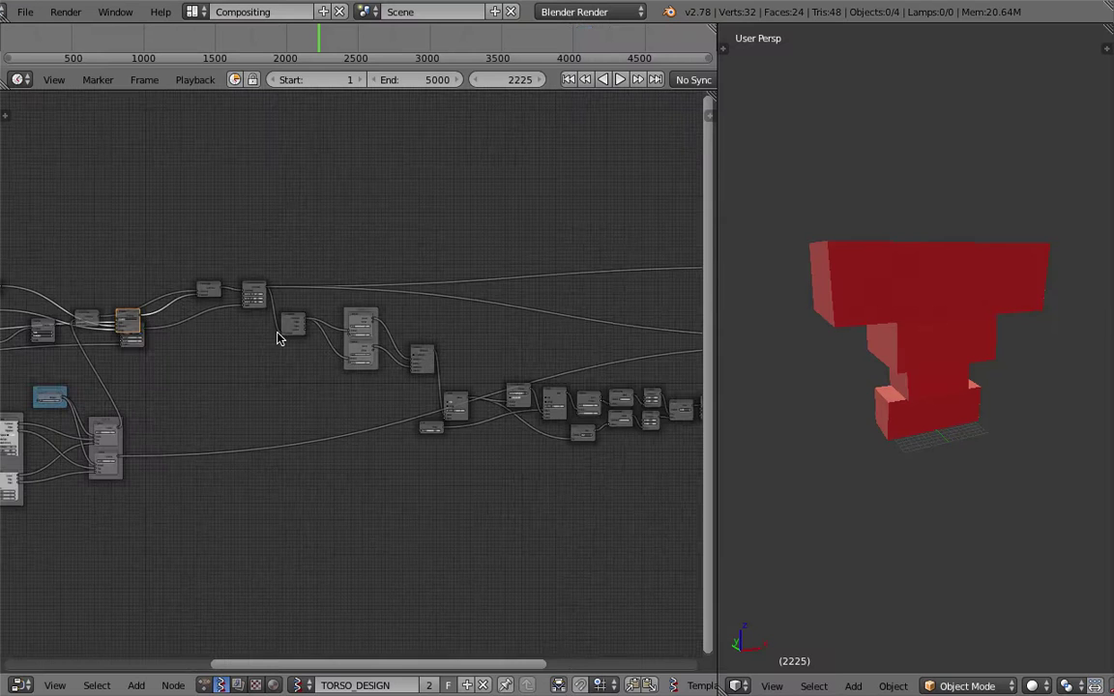
# Step frame by frame to frame 2237 and view the box torso variations from several angles.
pyautogui.moveTo(400, 309); pyautogui.dragTo(238, 294, button='middle')
pyautogui.moveTo(961, 363)
pyautogui.mouseDown(button='middle')
pyautogui.moveTo(1036, 362)
pyautogui.moveTo(976, 354)
pyautogui.mouseUp(button='middle')
pyautogui.click(896, 331)
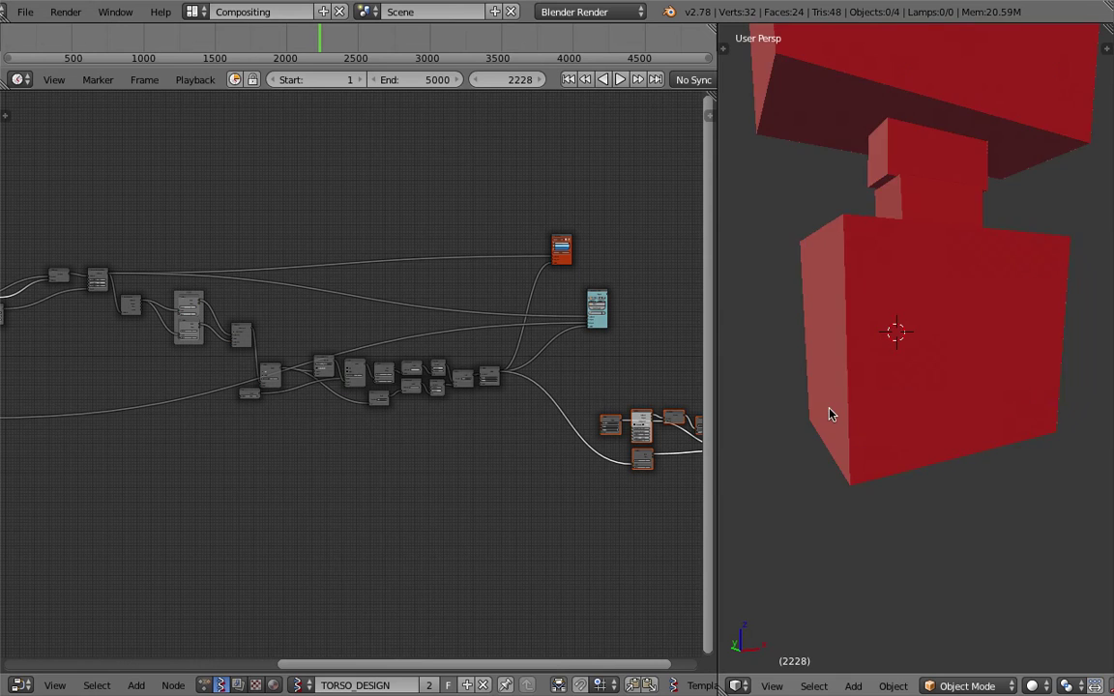
pyautogui.press('Right')
pyautogui.moveTo(880, 446); pyautogui.dragTo(913, 308, button='middle')
pyautogui.press('Right')
pyautogui.press('Right')
pyautogui.press('Right')
pyautogui.press('Right')
pyautogui.press('Right')
pyautogui.press('Right')
pyautogui.press('Right')
pyautogui.moveTo(763, 274); pyautogui.dragTo(843, 302, button='middle')
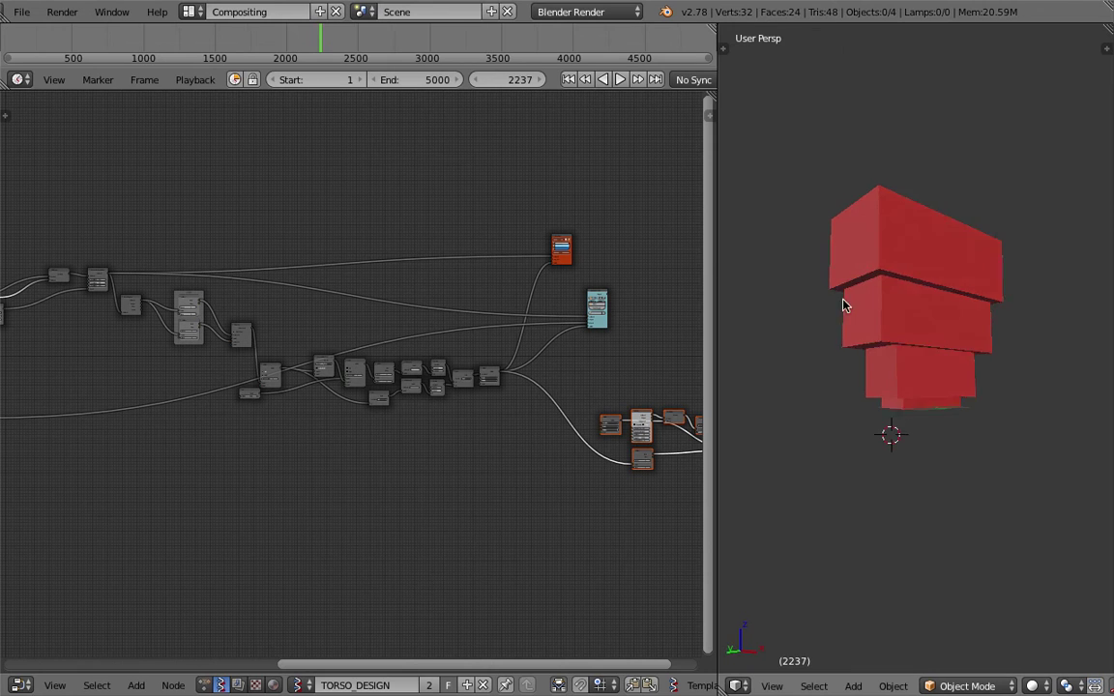
# Continue stepping through the box torso variations to frame 2246 while viewing each one closely.
pyautogui.scroll(2, 851, 308)
pyautogui.moveTo(896, 338); pyautogui.dragTo(957, 352, button='middle')
pyautogui.click(964, 492)
pyautogui.press('Right')
pyautogui.press('Right')
pyautogui.moveTo(932, 524); pyautogui.dragTo(914, 489, button='middle')
pyautogui.press('Right')
pyautogui.press('Right')
pyautogui.press('Right')
pyautogui.press('Right')
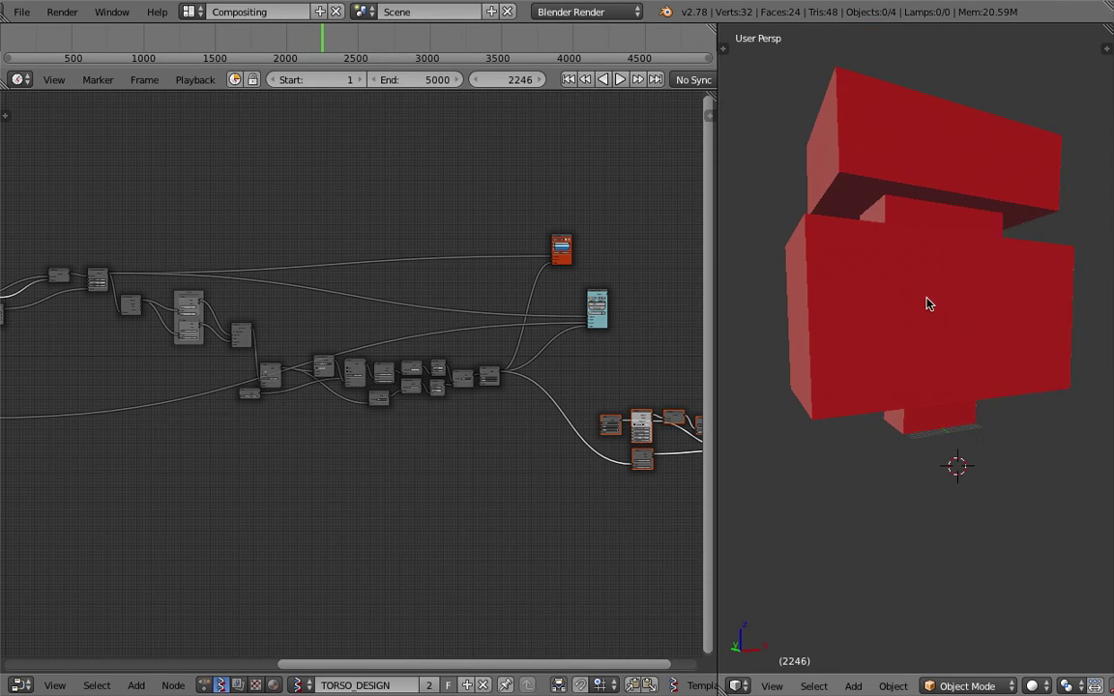
# Examine the torso node tree from its output nodes back to the Cylinder, Box and Switch nodes.
pyautogui.moveTo(442, 331); pyautogui.dragTo(348, 294, button='middle')
pyautogui.scroll(4, 448, 335)
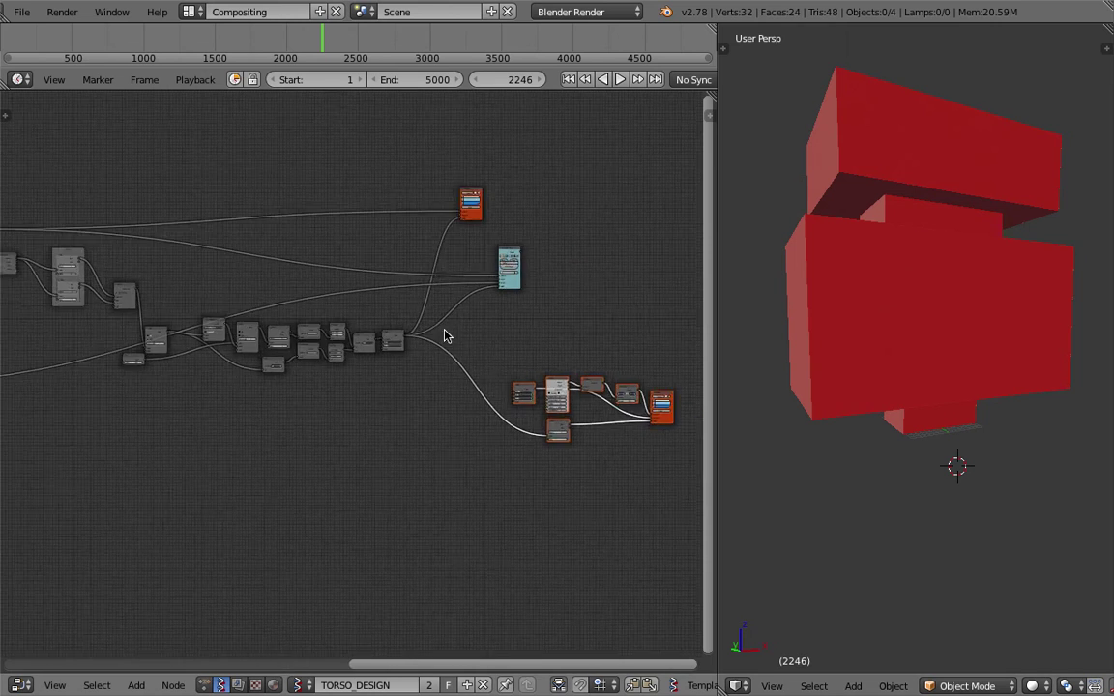
pyautogui.moveTo(278, 360); pyautogui.dragTo(465, 351, button='middle')
pyautogui.moveTo(307, 337); pyautogui.dragTo(378, 355, button='middle')
pyautogui.moveTo(85, 361); pyautogui.dragTo(473, 330, button='middle')
pyautogui.moveTo(681, 360)
pyautogui.mouseDown(button='middle')
pyautogui.moveTo(139, 340)
pyautogui.moveTo(386, 309)
pyautogui.moveTo(615, 306)
pyautogui.mouseUp(button='middle')
pyautogui.scroll(5, 334, 263)
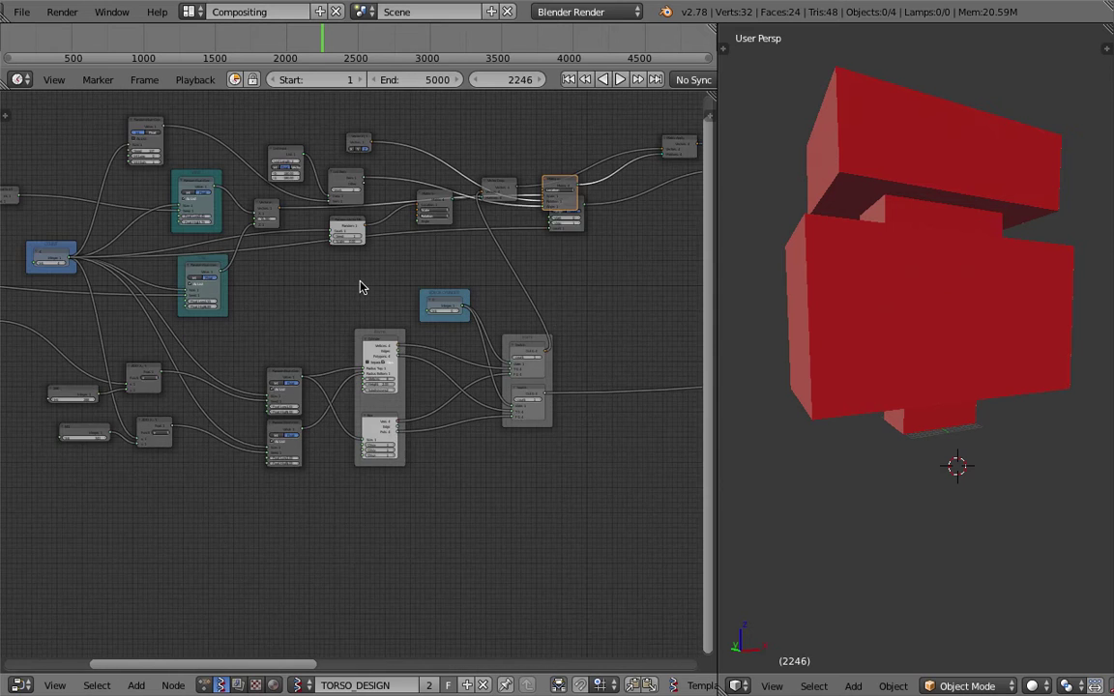
pyautogui.moveTo(917, 319); pyautogui.dragTo(914, 362, button='middle')
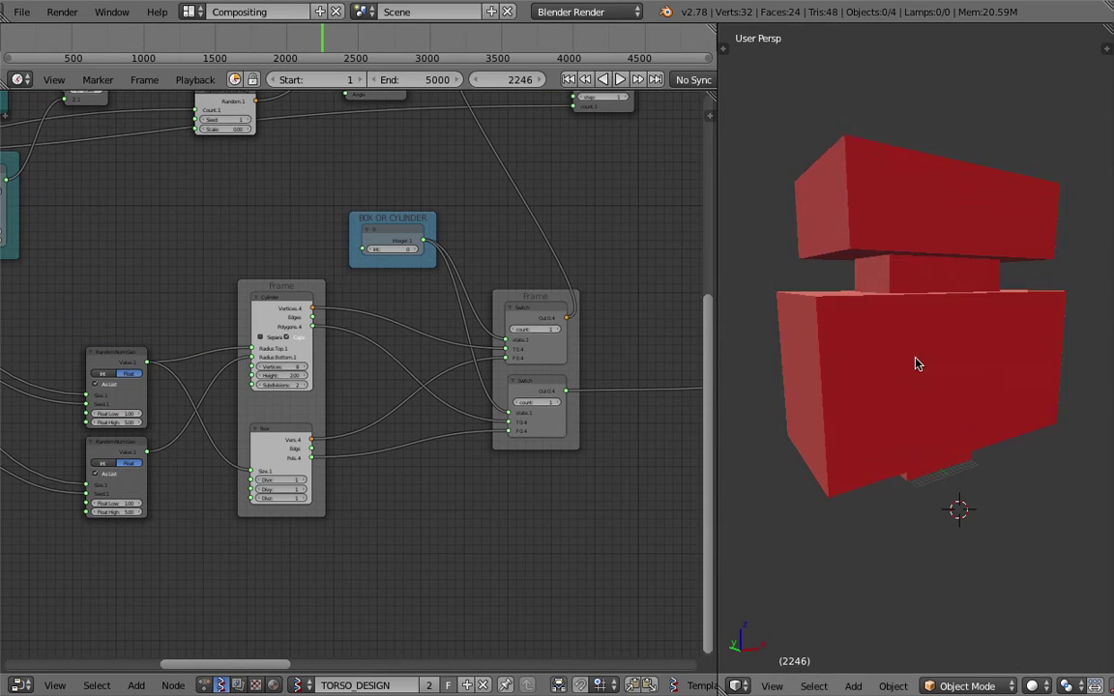
pyautogui.scroll(2, 344, 340)
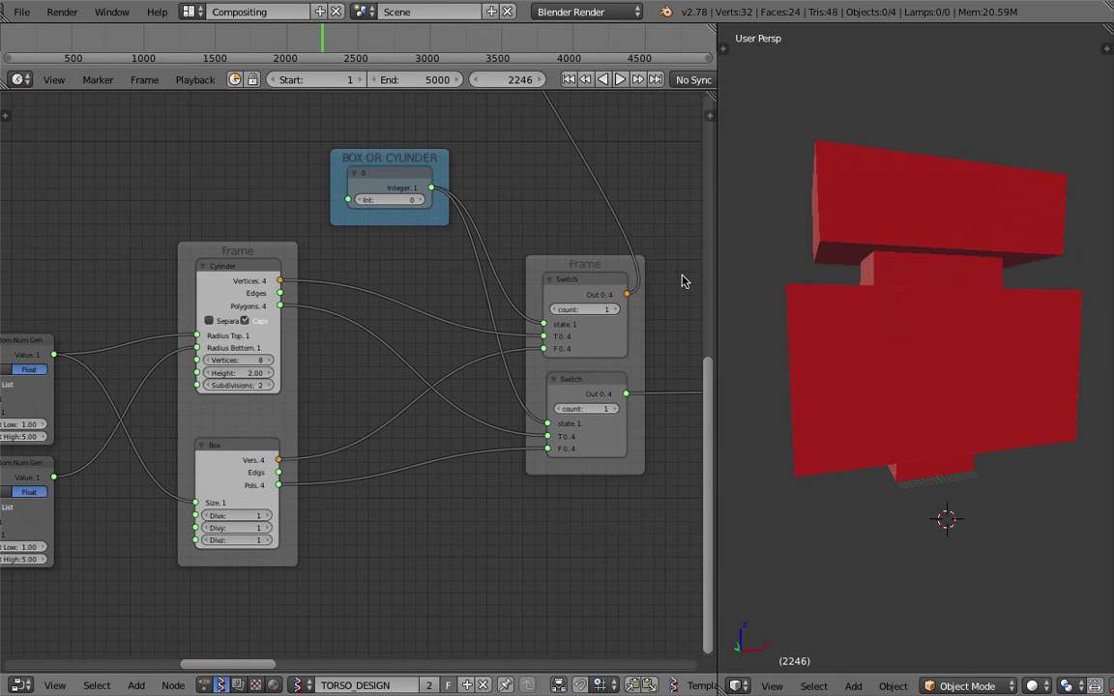
pyautogui.moveTo(927, 304); pyautogui.dragTo(936, 315, button='middle')
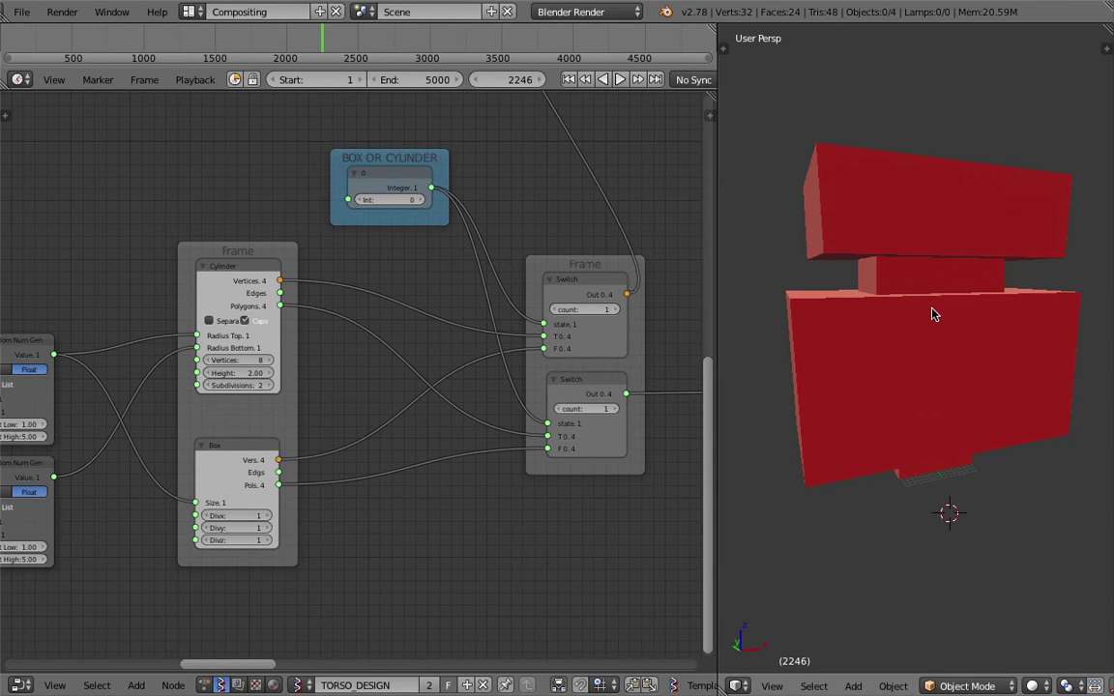
# Set the BOX OR CYLINDER integer to 1 to preview a cylinder torso, then return it to 0.
pyautogui.click(421, 204)
pyautogui.moveTo(760, 265); pyautogui.dragTo(880, 354, button='middle')
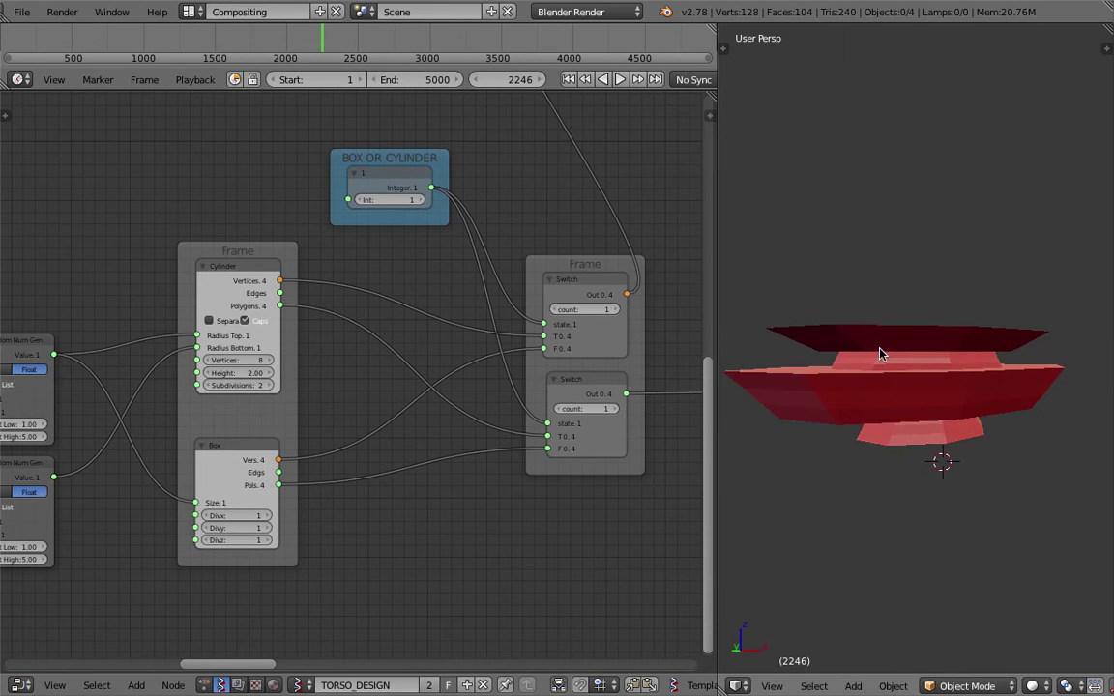
pyautogui.scroll(-2, 879, 354)
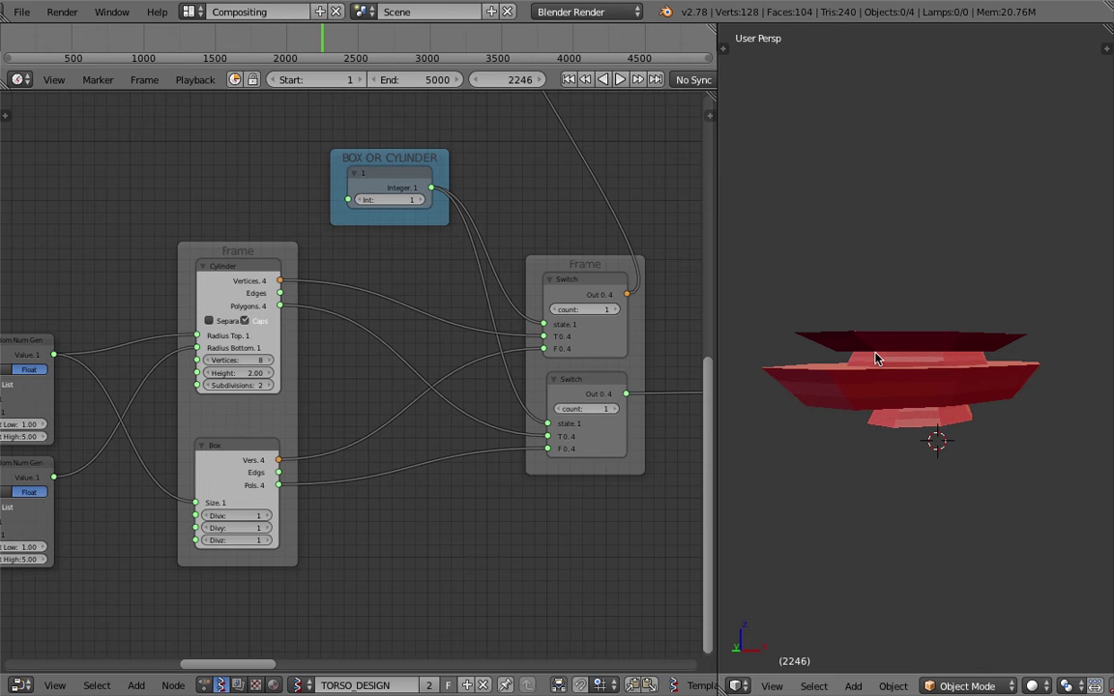
pyautogui.moveTo(878, 373); pyautogui.dragTo(883, 385, button='middle')
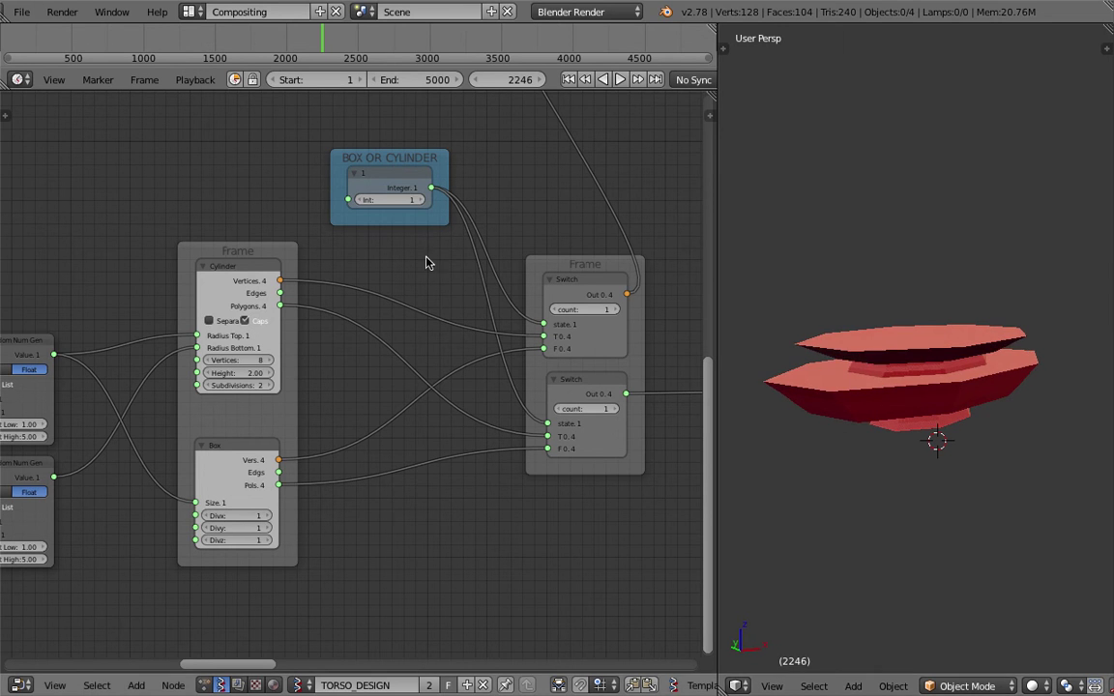
pyautogui.click(361, 200)
pyautogui.moveTo(953, 331); pyautogui.dragTo(932, 363, button='middle')
# Set the Float Low of the WIDE random number node to 4.16 and the Vector in node's Y to 2.26.
pyautogui.scroll(-1, 319, 287)
pyautogui.scroll(-1, 321, 287)
pyautogui.moveTo(321, 287); pyautogui.dragTo(445, 293, button='middle')
pyautogui.scroll(4, 330, 290)
pyautogui.scroll(1, 461, 356)
pyautogui.moveTo(350, 303); pyautogui.dragTo(358, 303)
pyautogui.moveTo(870, 393); pyautogui.dragTo(846, 382, button='middle')
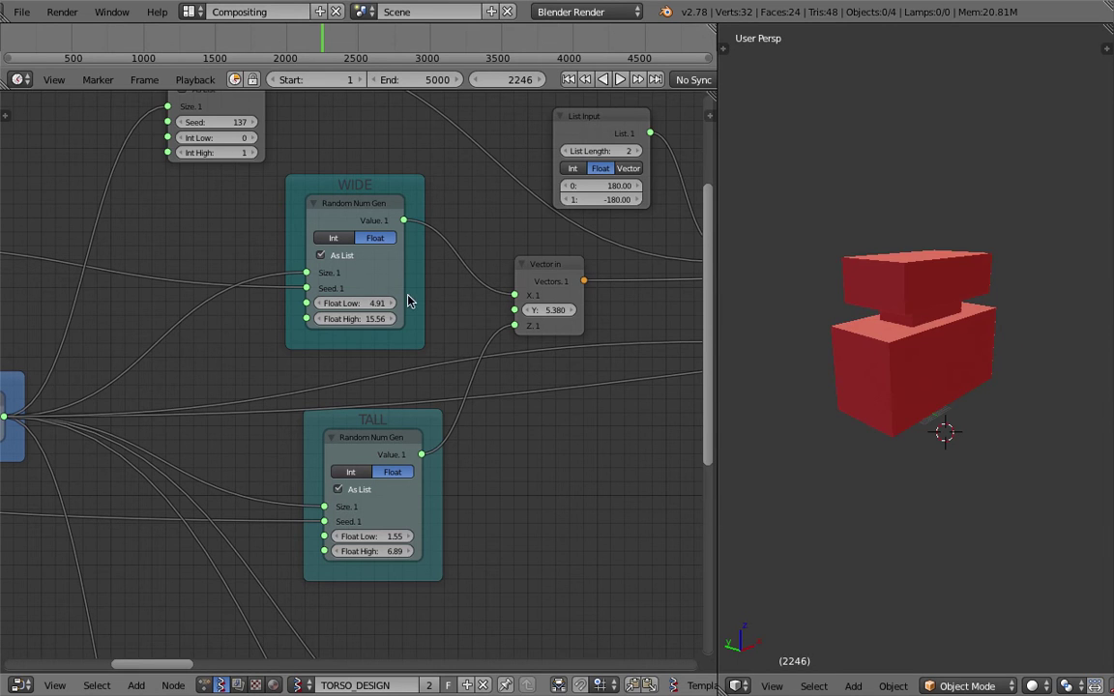
pyautogui.moveTo(549, 310); pyautogui.dragTo(534, 310)
pyautogui.moveTo(958, 423); pyautogui.dragTo(807, 411, button='middle')
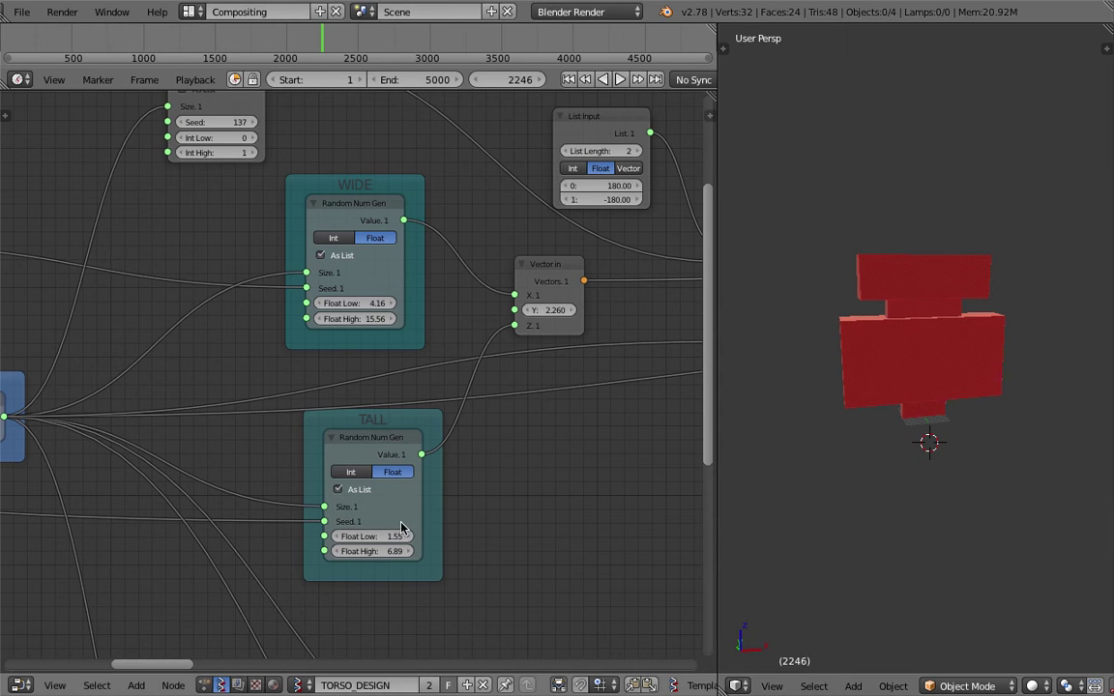
# Move the TALL frame slightly down and set its random number range to Float Low 2.63 and Float High 7.79.
pyautogui.moveTo(393, 426); pyautogui.dragTo(385, 440)
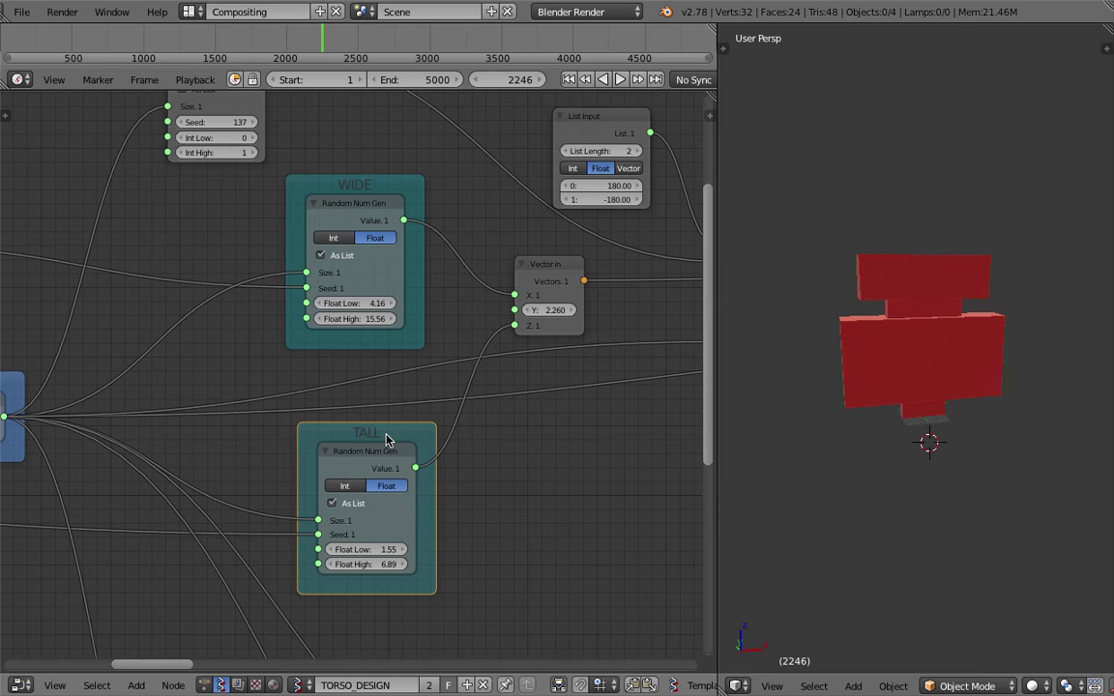
pyautogui.moveTo(840, 417); pyautogui.dragTo(851, 393, button='middle')
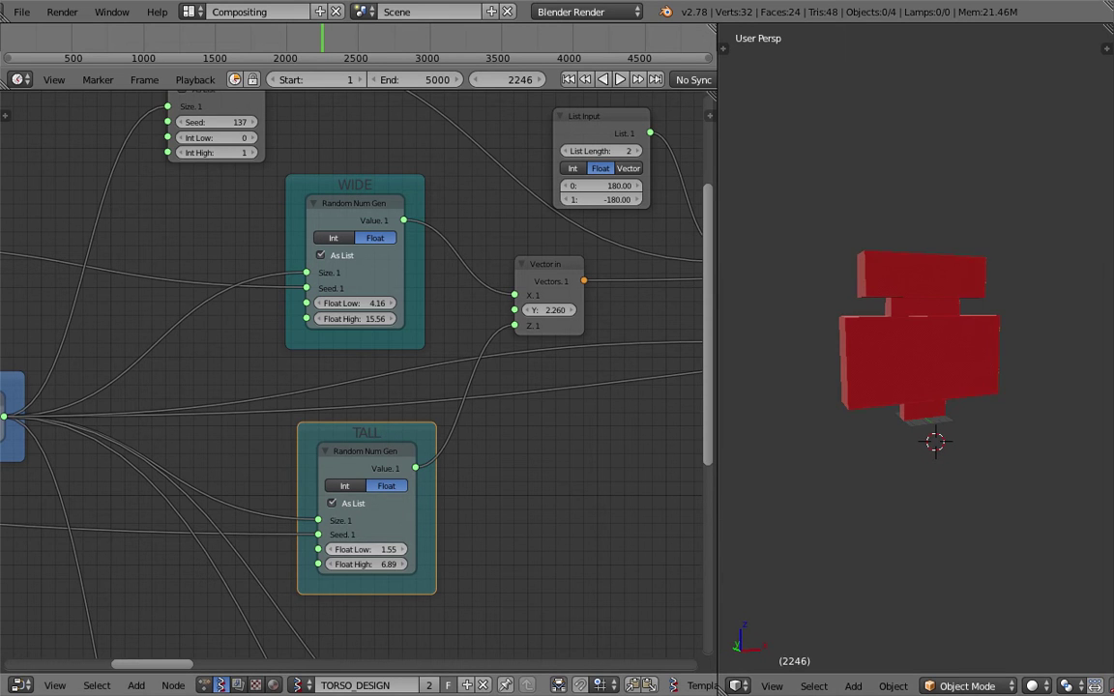
pyautogui.moveTo(366, 549)
pyautogui.mouseDown()
pyautogui.moveTo(398, 549)
pyautogui.moveTo(362, 549)
pyautogui.moveTo(350, 564)
pyautogui.mouseUp()
pyautogui.moveTo(952, 466); pyautogui.dragTo(975, 469, button='middle')
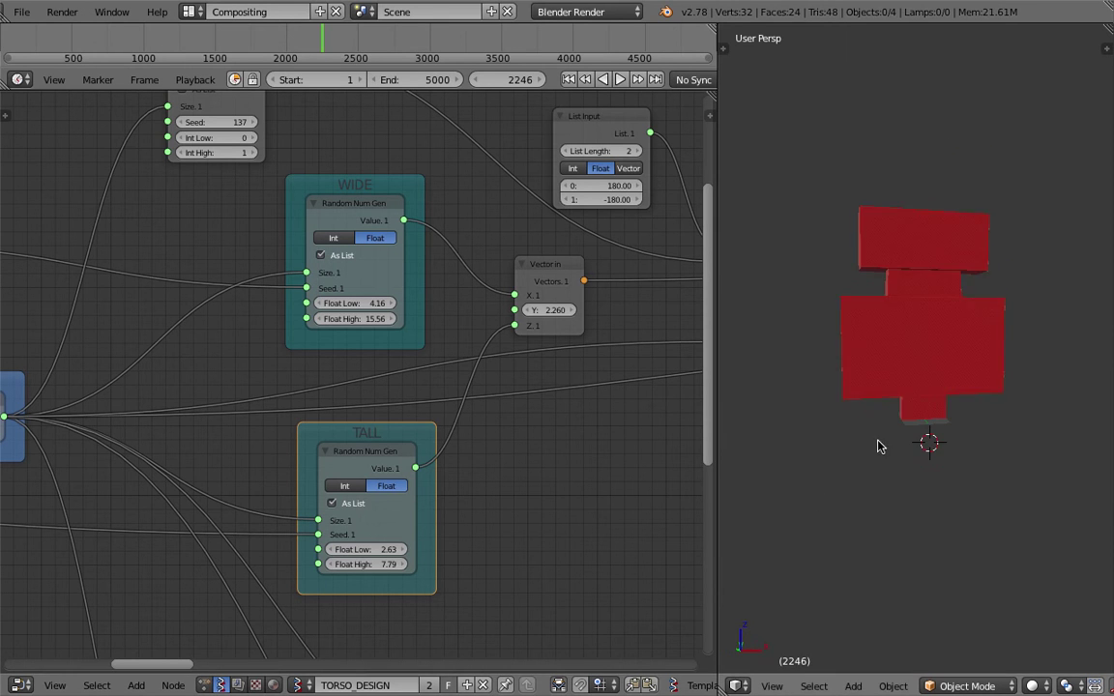
# Align the TALL frame directly beneath the WIDE frame in the node tree.
pyautogui.moveTo(369, 235); pyautogui.dragTo(353, 231, button='middle')
pyautogui.click(346, 219)
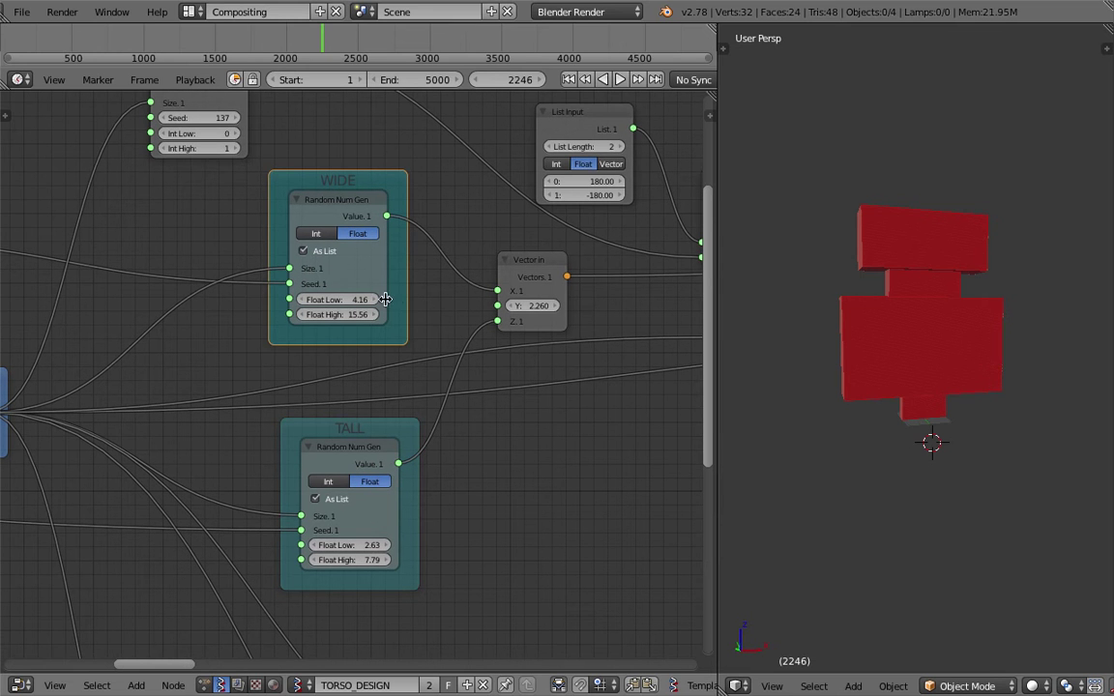
pyautogui.moveTo(363, 437); pyautogui.dragTo(354, 441)
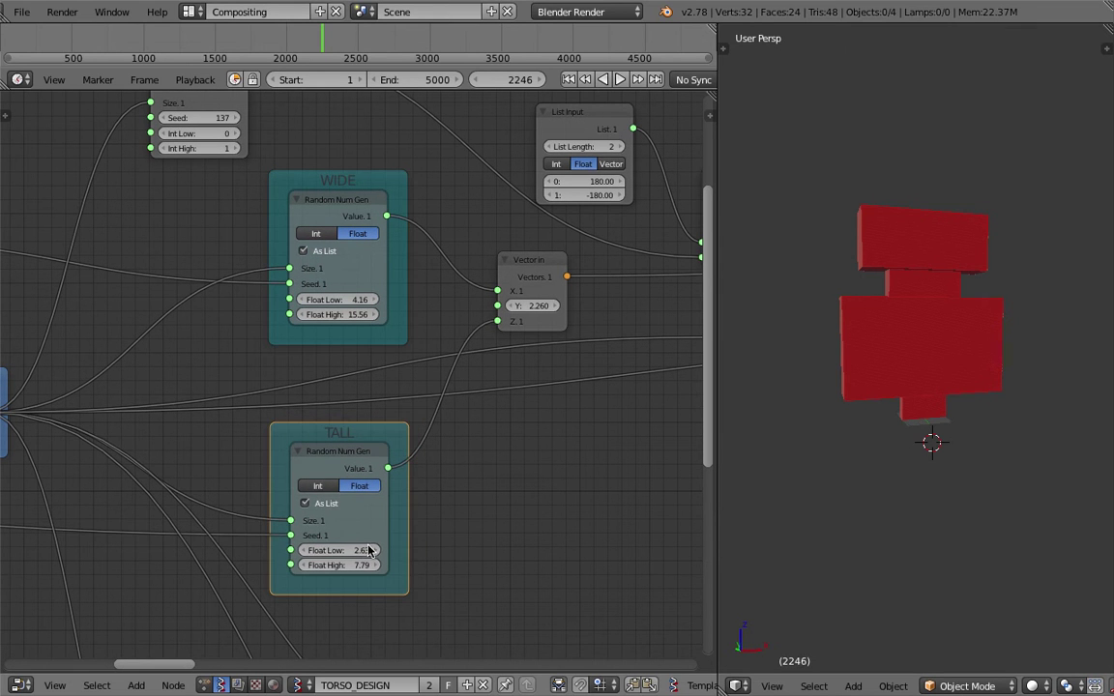
pyautogui.moveTo(869, 364); pyautogui.dragTo(888, 359, button='middle')
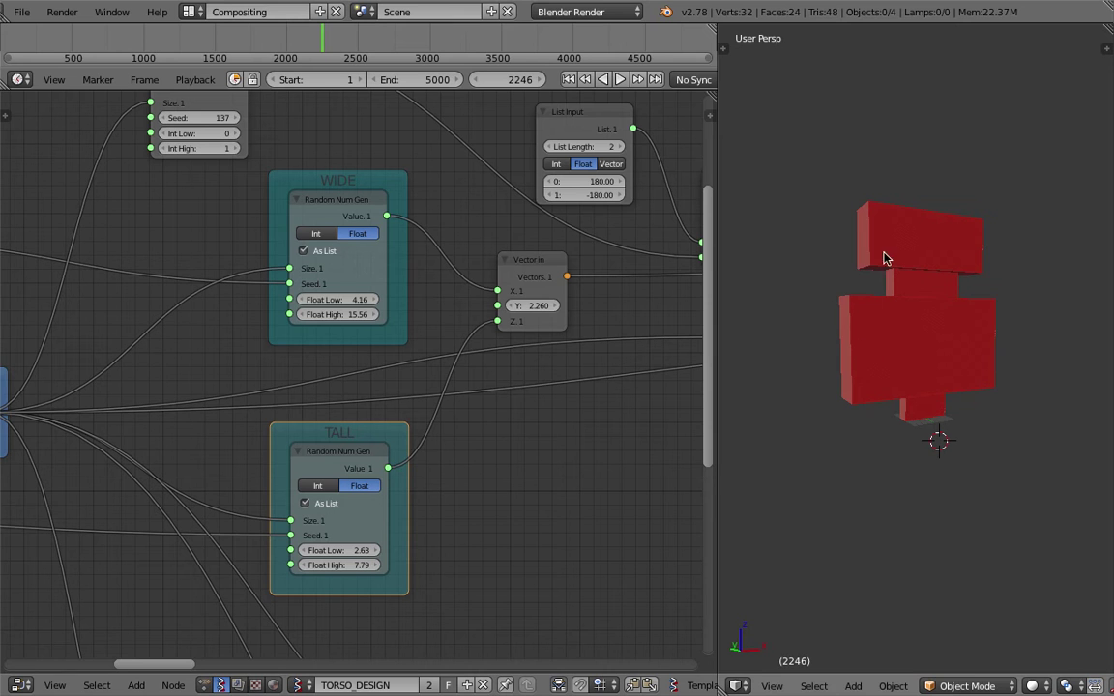
# Play the animation and scrub the timeline to frame 3118 to preview torso variations.
pyautogui.click(490, 46)
pyautogui.hotkey('alt', 'a')
pyautogui.moveTo(493, 47); pyautogui.dragTo(446, 43)
pyautogui.hotkey('alt', 'a')
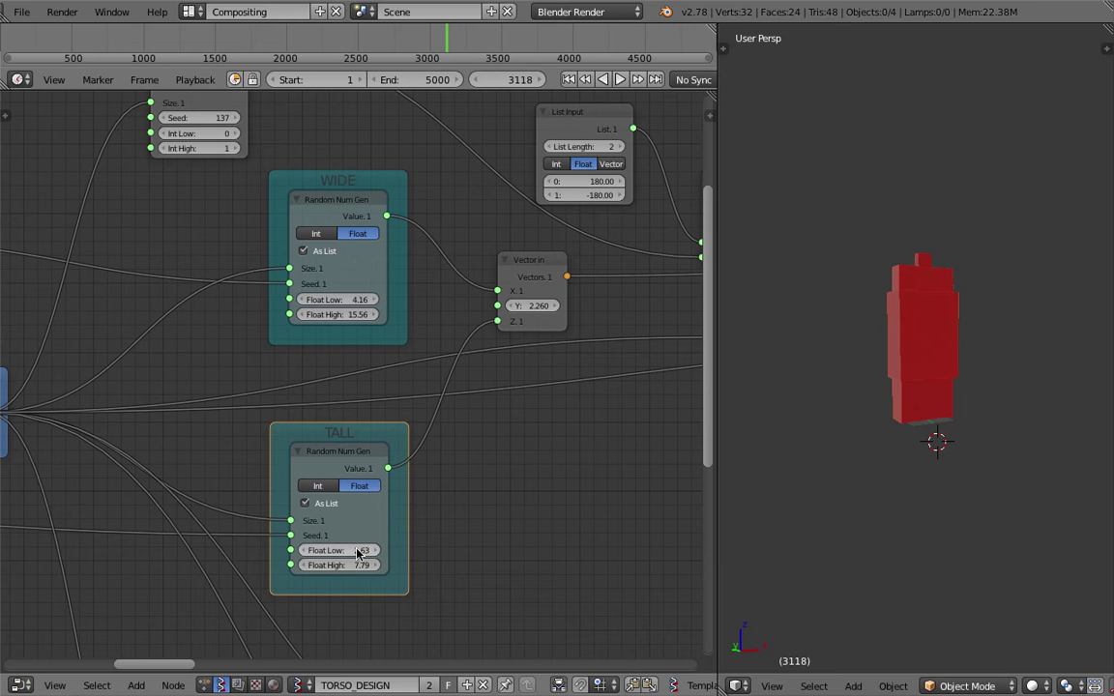
# Set Float Low to 1 in the TALL random number node and to 7.57 in the WIDE one.
pyautogui.write('1')
pyautogui.press('Return')
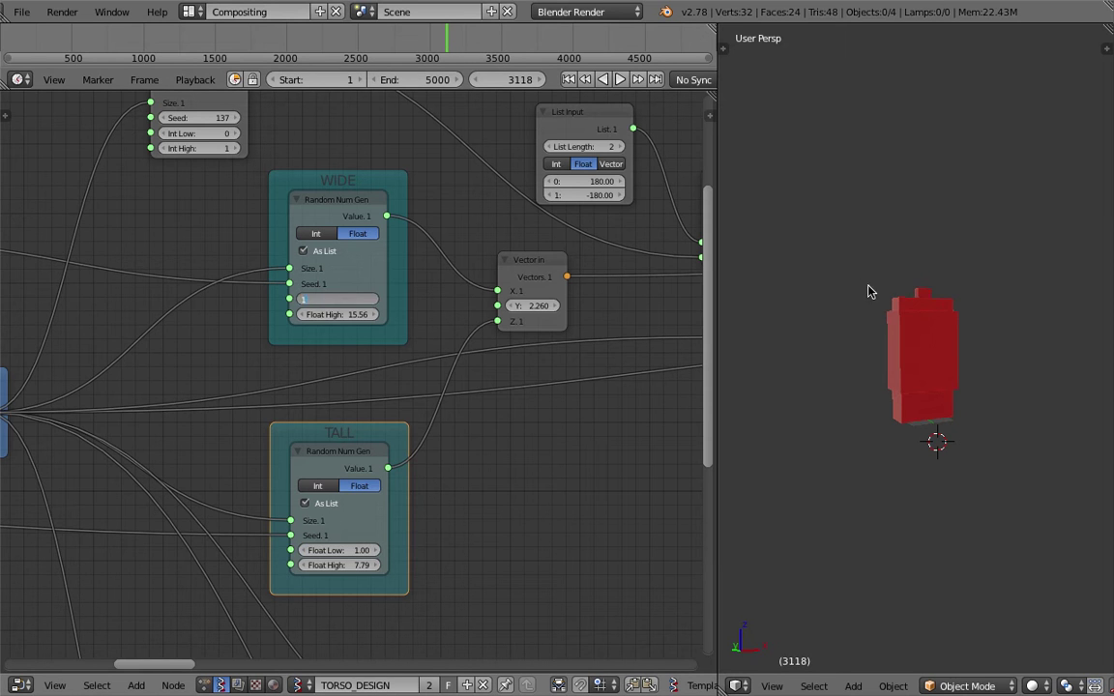
pyautogui.write('1')
pyautogui.press('Return')
pyautogui.moveTo(355, 302); pyautogui.dragTo(397, 303)
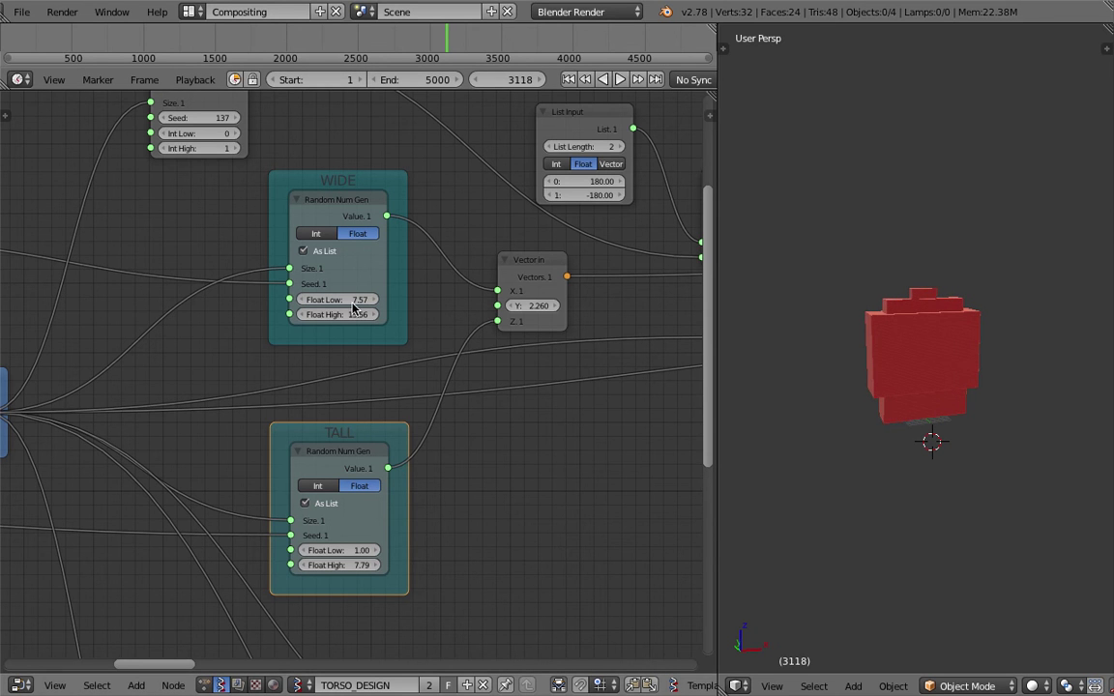
# Scrub the timeline around frame 2668 and view the torso shapes produced by the new ranges.
pyautogui.moveTo(350, 45); pyautogui.dragTo(382, 45)
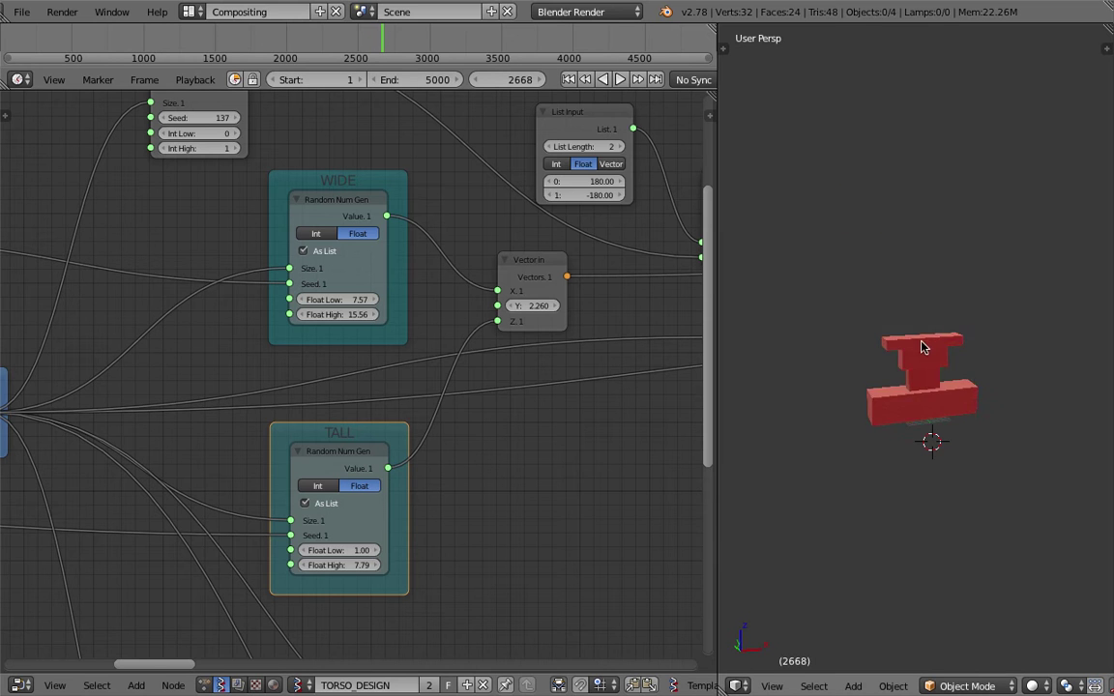
pyautogui.moveTo(849, 378); pyautogui.dragTo(828, 393, button='middle')
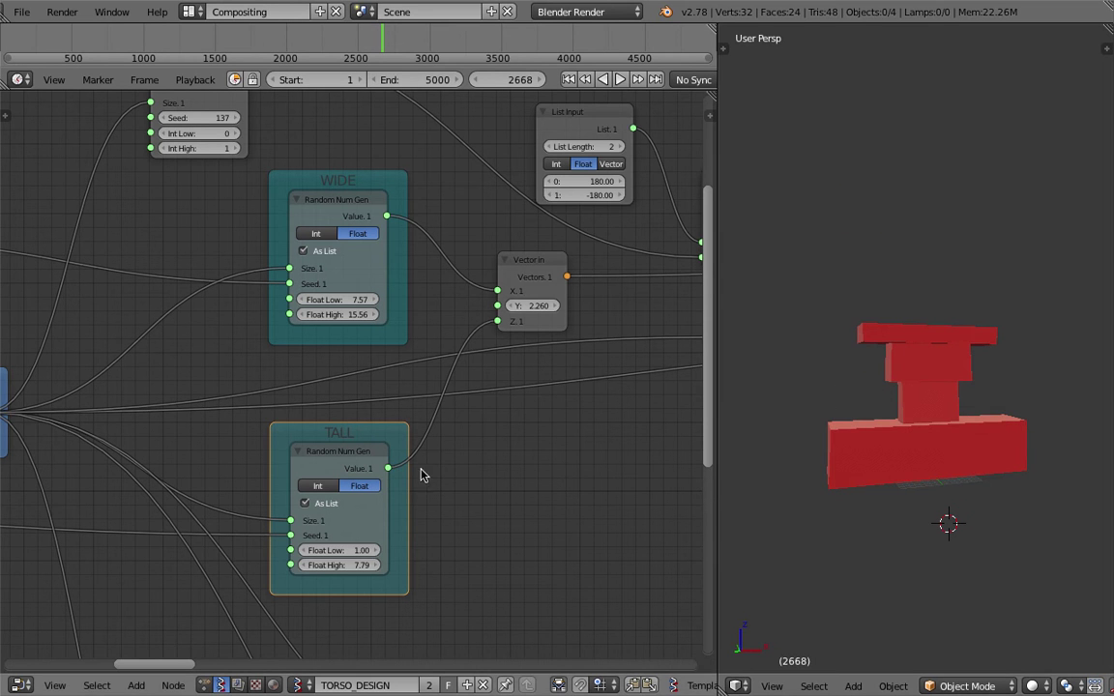
pyautogui.moveTo(350, 44); pyautogui.dragTo(342, 41)
pyautogui.moveTo(947, 326); pyautogui.dragTo(890, 364, button='middle')
# Switch the 3D View to wireframe and play the animation to preview torso variations through frame 3684.
pyautogui.press('z')
pyautogui.moveTo(334, 39); pyautogui.dragTo(355, 40)
pyautogui.moveTo(356, 40); pyautogui.dragTo(348, 43, button='middle')
pyautogui.moveTo(870, 242); pyautogui.dragTo(801, 218, button='middle')
pyautogui.hotkey('alt', 'a')
pyautogui.click(491, 44)
pyautogui.moveTo(491, 39); pyautogui.dragTo(518, 37)
pyautogui.hotkey('alt', 'a')
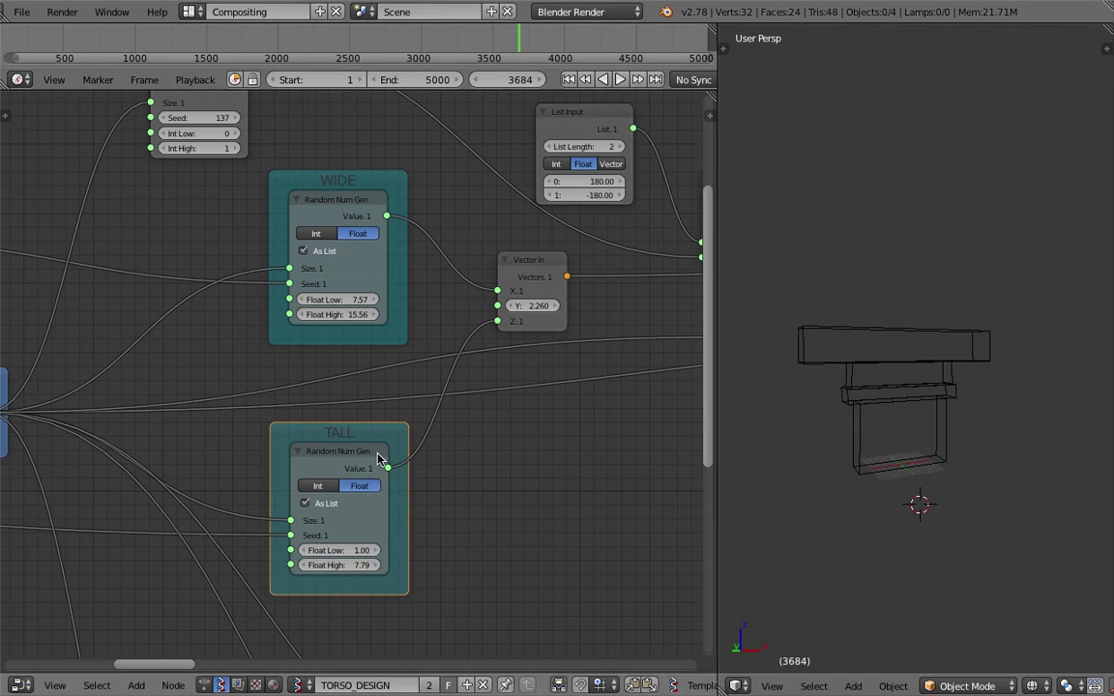
# Set the TALL random number node's Float Low to 0.31 and return the 3D View to solid shading.
pyautogui.moveTo(338, 550)
pyautogui.mouseDown()
pyautogui.moveTo(305, 550)
pyautogui.moveTo(325, 550)
pyautogui.mouseUp()
pyautogui.moveTo(519, 491); pyautogui.dragTo(493, 459, button='middle')
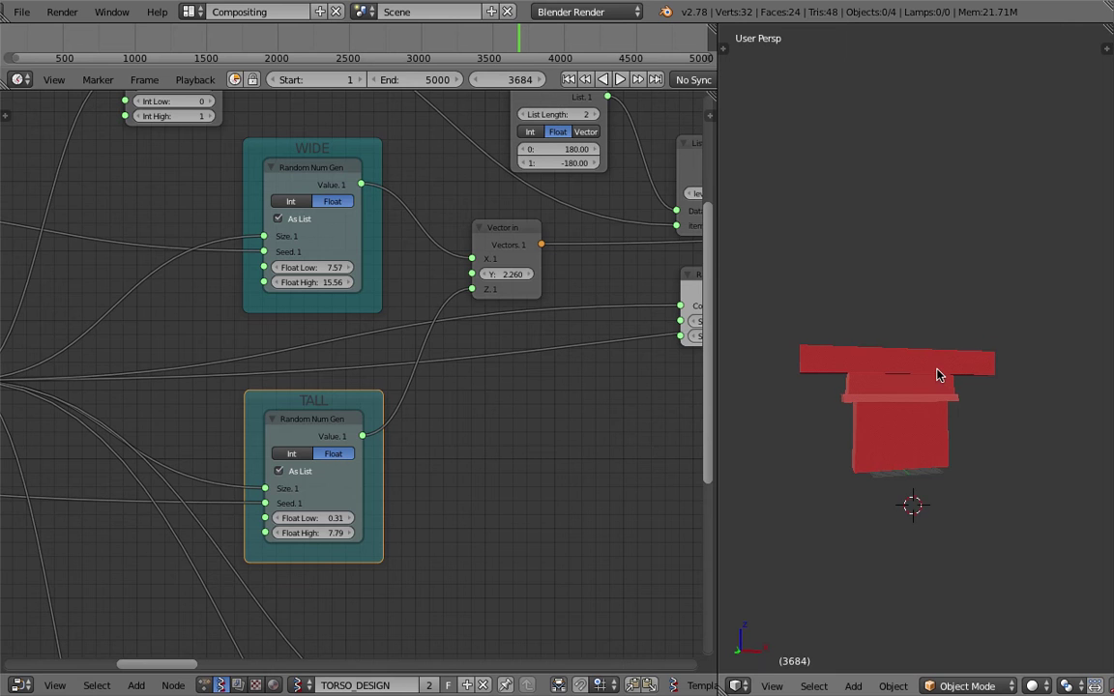
# Move the 341 integer node so it sits aligned beneath the 288 integer node.
pyautogui.scroll(-3, 428, 495)
pyautogui.moveTo(431, 549); pyautogui.dragTo(435, 255, button='middle')
pyautogui.moveTo(109, 352); pyautogui.dragTo(309, 330, button='middle')
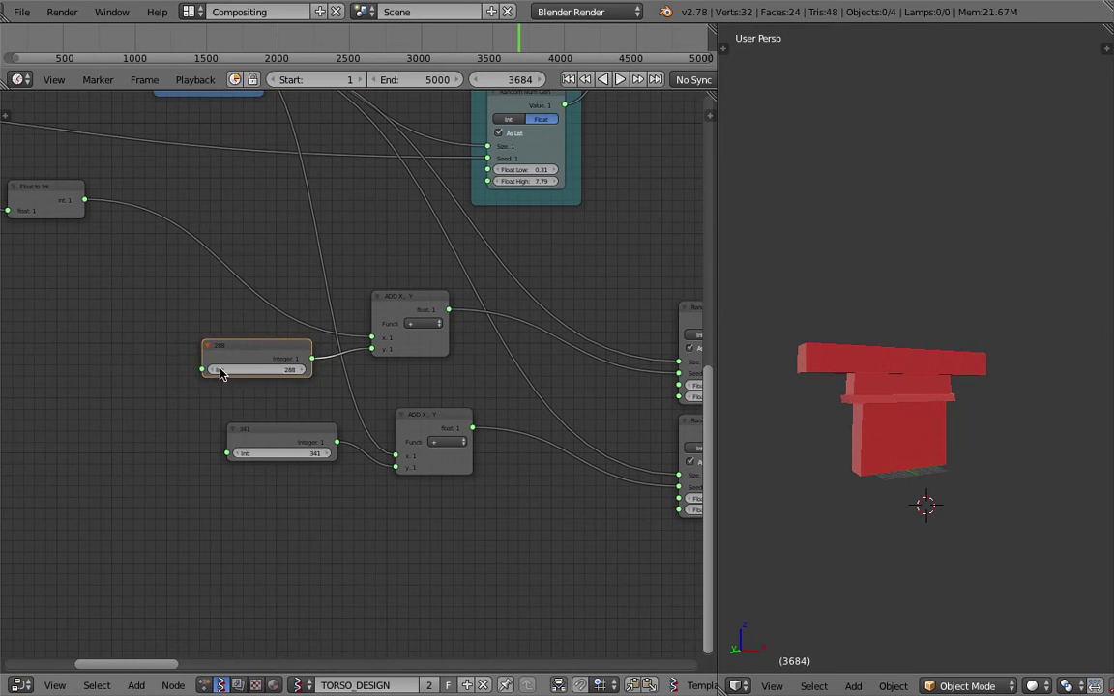
pyautogui.moveTo(220, 374); pyautogui.dragTo(212, 368)
pyautogui.moveTo(275, 438); pyautogui.dragTo(192, 443)
# Nudge the integer node of the BOX OR CYLINDER frame slightly upward.
pyautogui.moveTo(589, 373); pyautogui.dragTo(278, 343, button='middle')
pyautogui.scroll(-4, 415, 355)
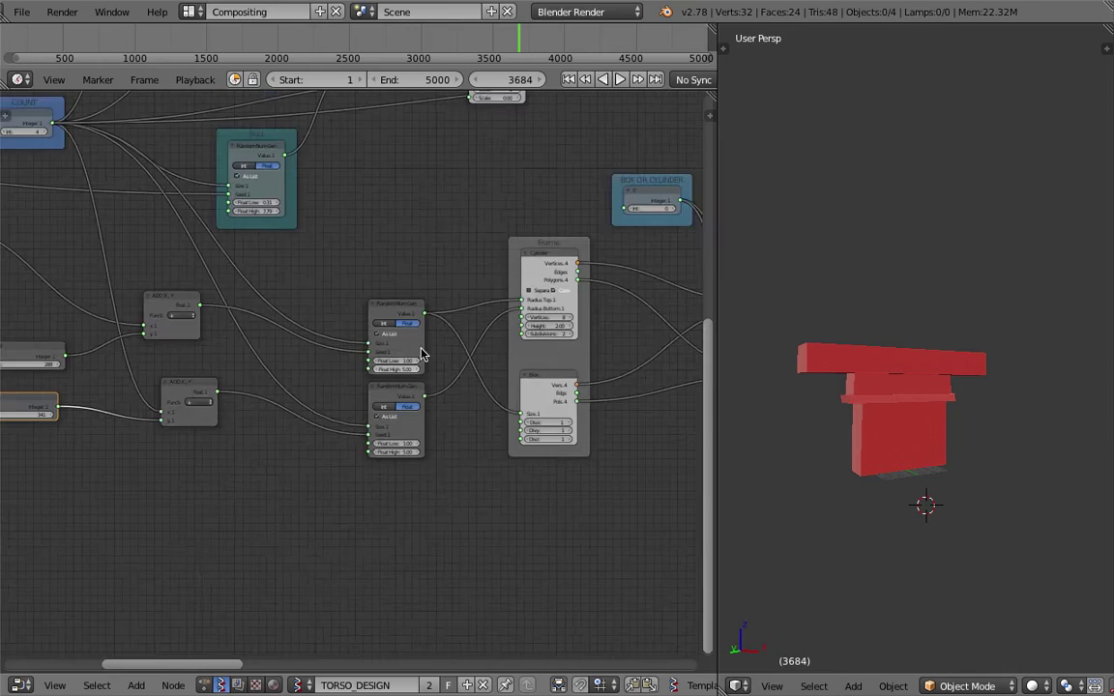
pyautogui.scroll(-3, 421, 349)
pyautogui.moveTo(420, 345); pyautogui.dragTo(258, 405, button='middle')
pyautogui.scroll(9, 263, 405)
pyautogui.moveTo(515, 300); pyautogui.dragTo(300, 406, button='middle')
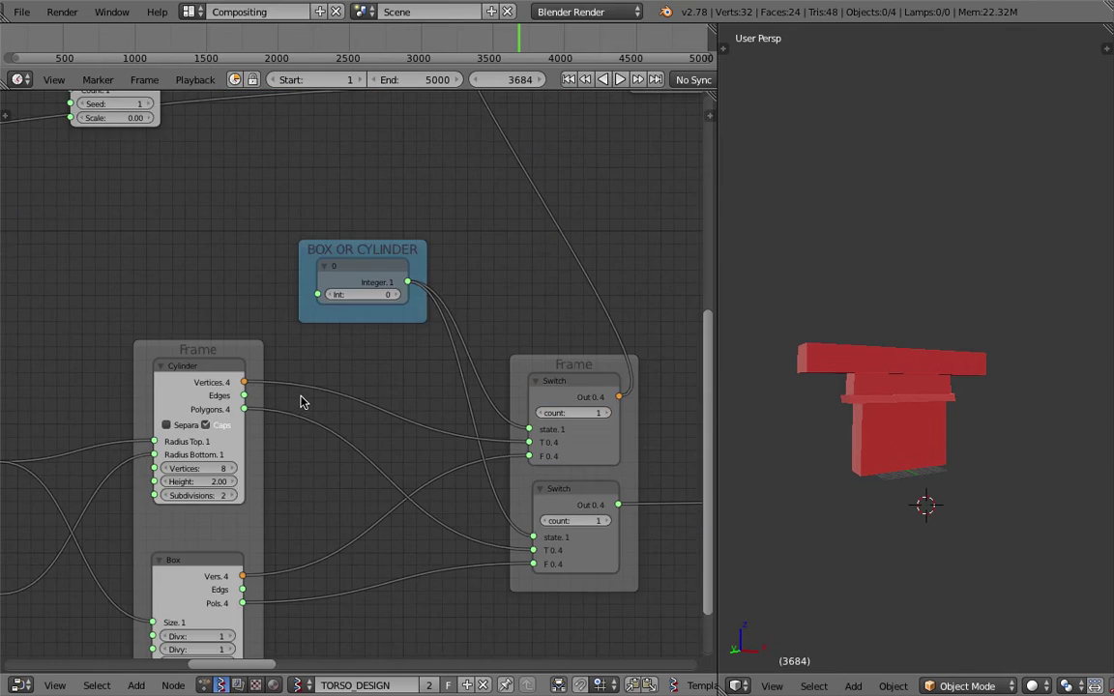
pyautogui.scroll(-1, 271, 366)
pyautogui.moveTo(355, 279); pyautogui.dragTo(359, 258)
# Set the COUNT integer to 9 and view the whole box stack in the 3D View.
pyautogui.moveTo(158, 415); pyautogui.dragTo(351, 380, button='middle')
pyautogui.scroll(-5, 351, 380)
pyautogui.moveTo(297, 352); pyautogui.dragTo(547, 441, button='middle')
pyautogui.scroll(12, 229, 338)
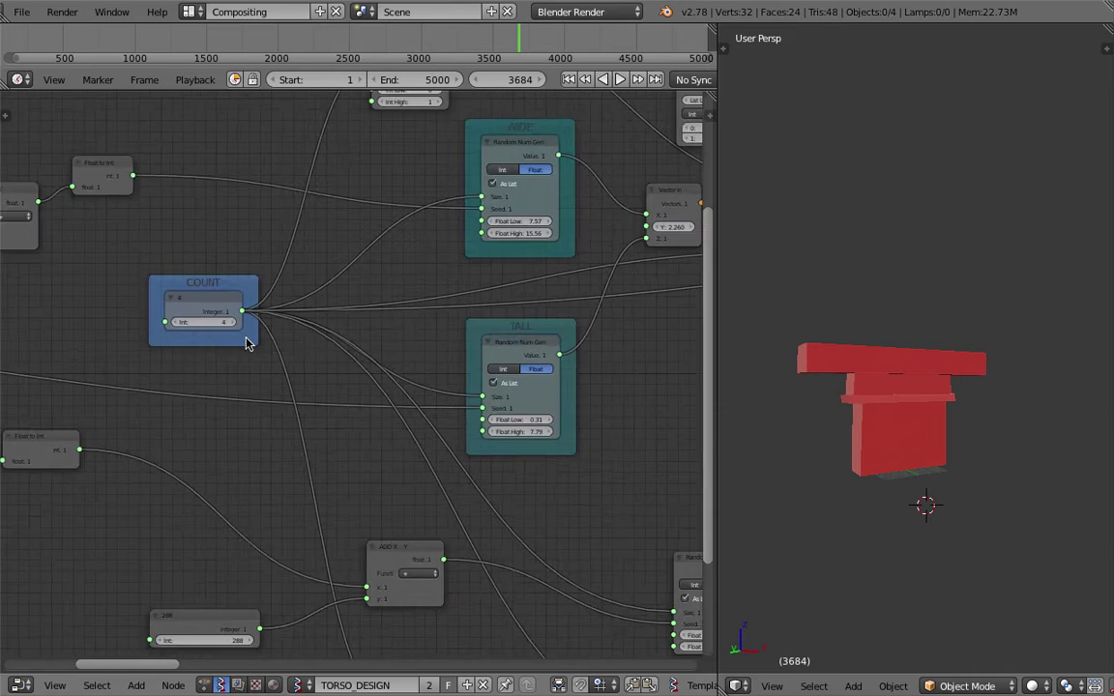
pyautogui.moveTo(246, 345); pyautogui.dragTo(440, 390, button='middle')
pyautogui.scroll(6, 440, 391)
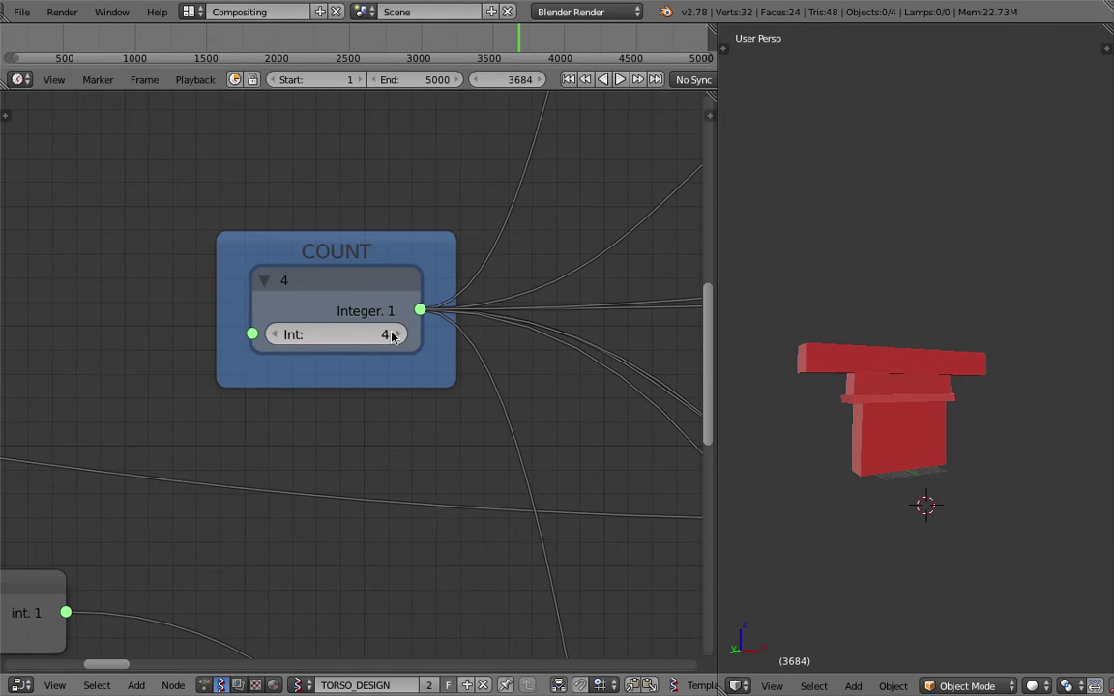
pyautogui.click(390, 330)
pyautogui.write('9')
pyautogui.press('Return')
pyautogui.scroll(-4, 942, 431)
pyautogui.moveTo(944, 430); pyautogui.dragTo(895, 438, button='middle')
# Raise the COUNT integer by a few single steps, then set it to 4.
pyautogui.click(398, 334)
pyautogui.click(399, 334)
pyautogui.click(399, 334)
pyautogui.click(368, 335)
pyautogui.write('4')
pyautogui.press('Return')
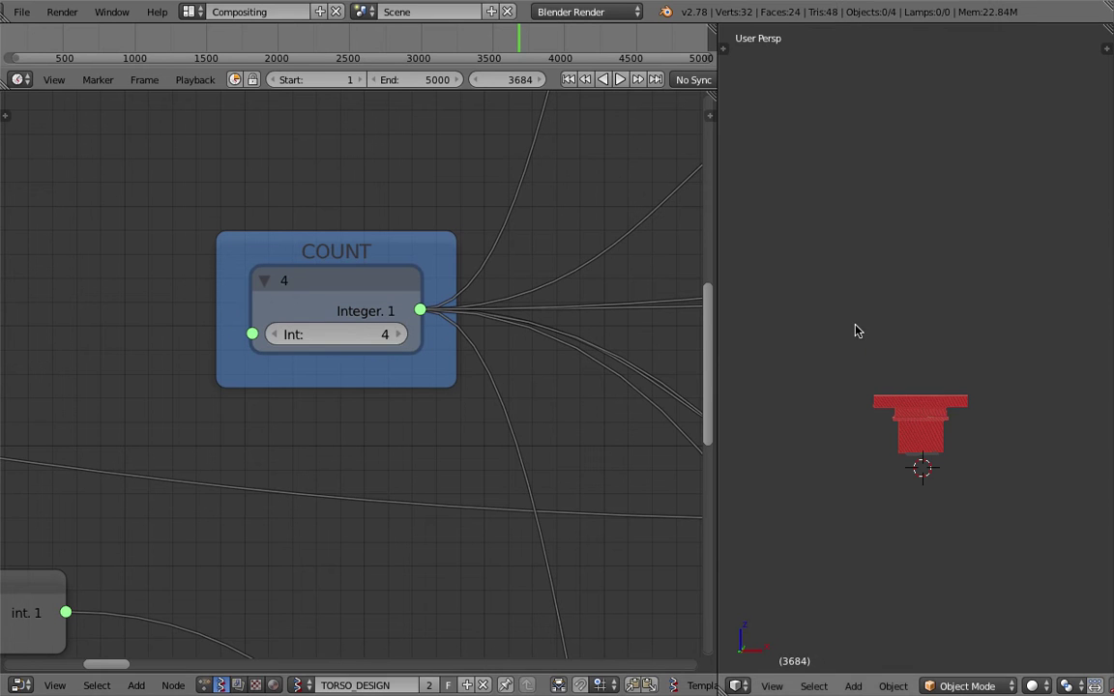
# Set the COUNT integer to 12 and examine the resulting stack from several angles.
pyautogui.click(385, 333)
pyautogui.write('12')
pyautogui.press('Return')
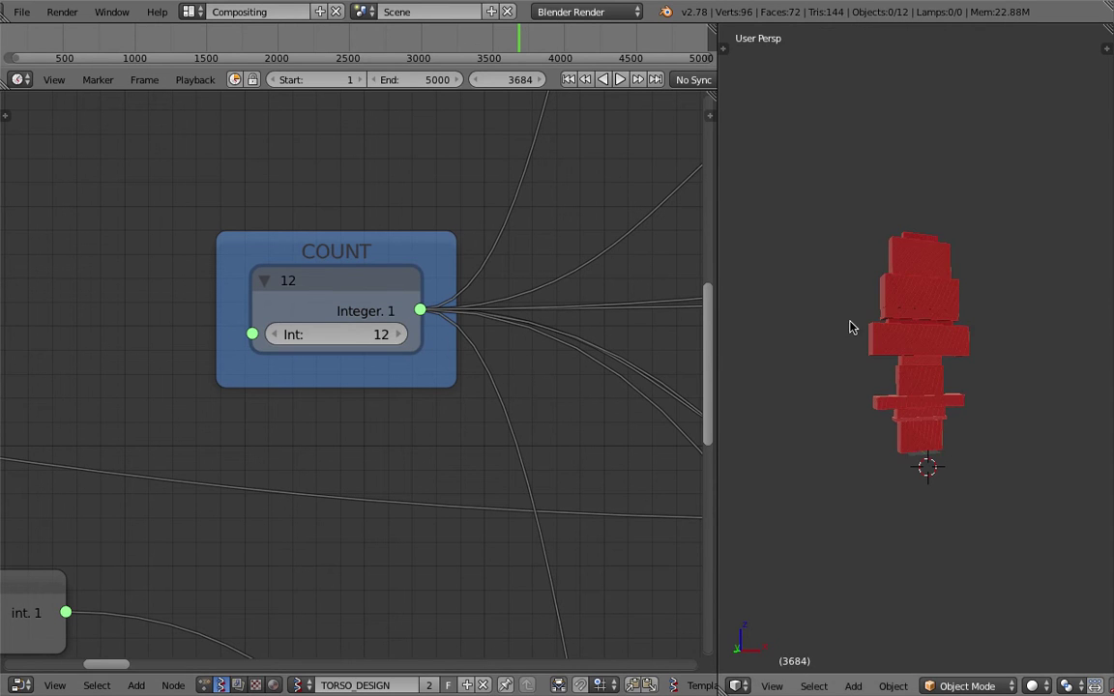
pyautogui.scroll(2, 865, 324)
pyautogui.moveTo(877, 325); pyautogui.dragTo(956, 319, button='middle')
pyautogui.scroll(2, 911, 308)
pyautogui.scroll(2, 956, 319)
pyautogui.scroll(-4, 951, 327)
pyautogui.scroll(3, 951, 329)
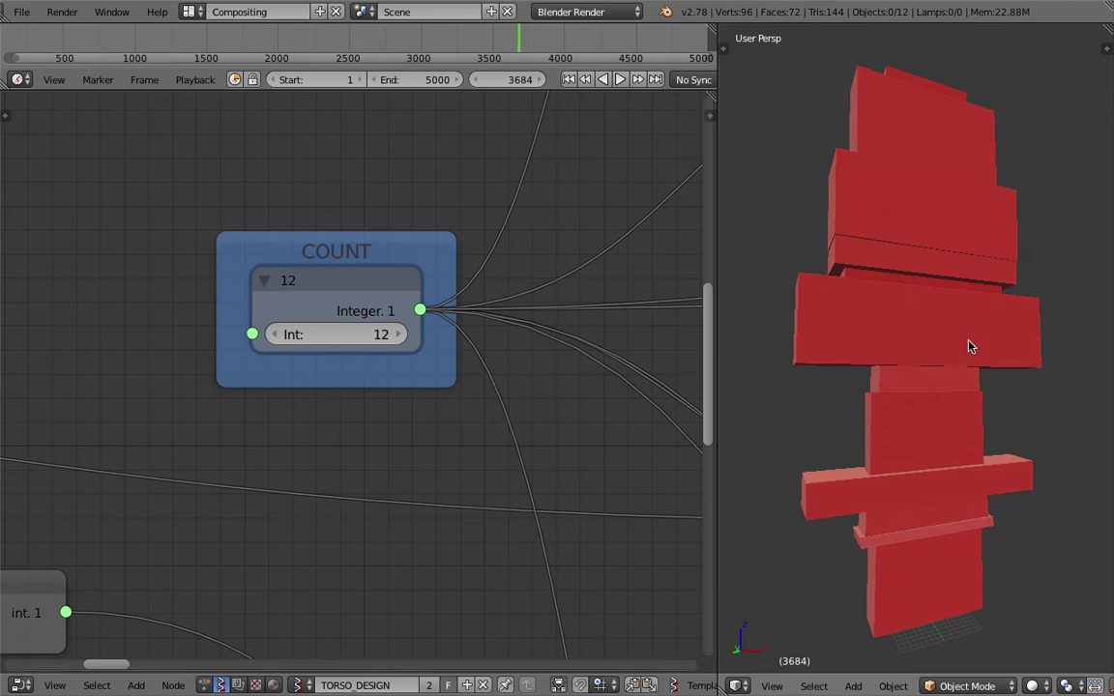
pyautogui.scroll(-4, 971, 346)
pyautogui.moveTo(935, 365); pyautogui.dragTo(858, 356, button='middle')
# Set the COUNT integer back to 4, then step it up to 8.
pyautogui.click(369, 334)
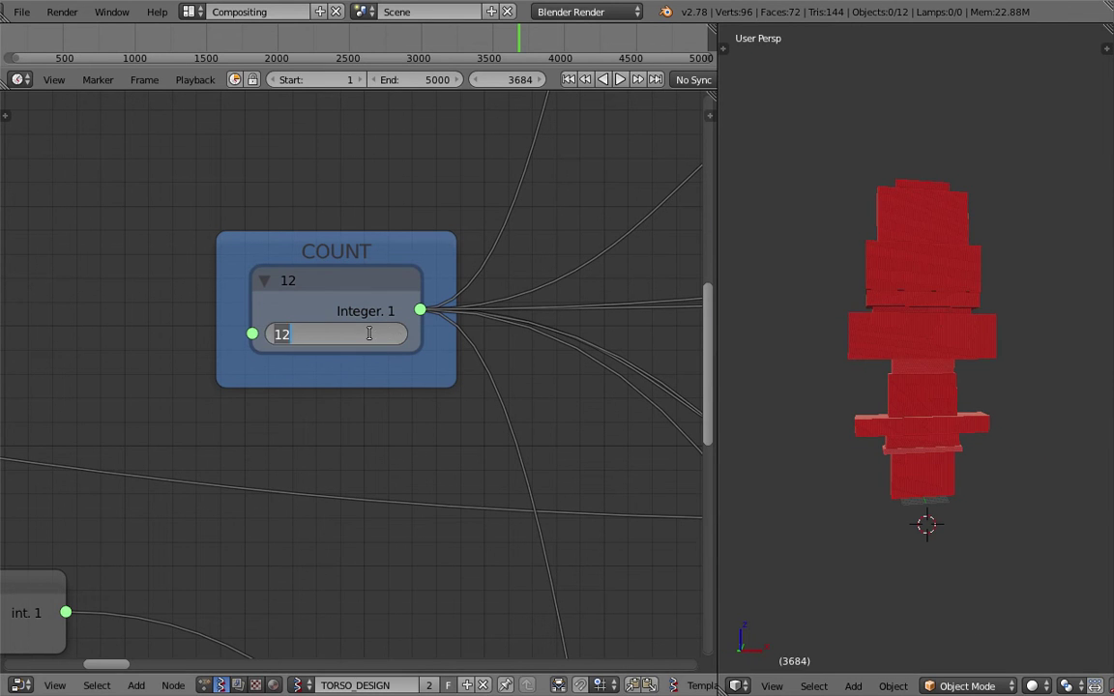
pyautogui.write('4')
pyautogui.press('Return')
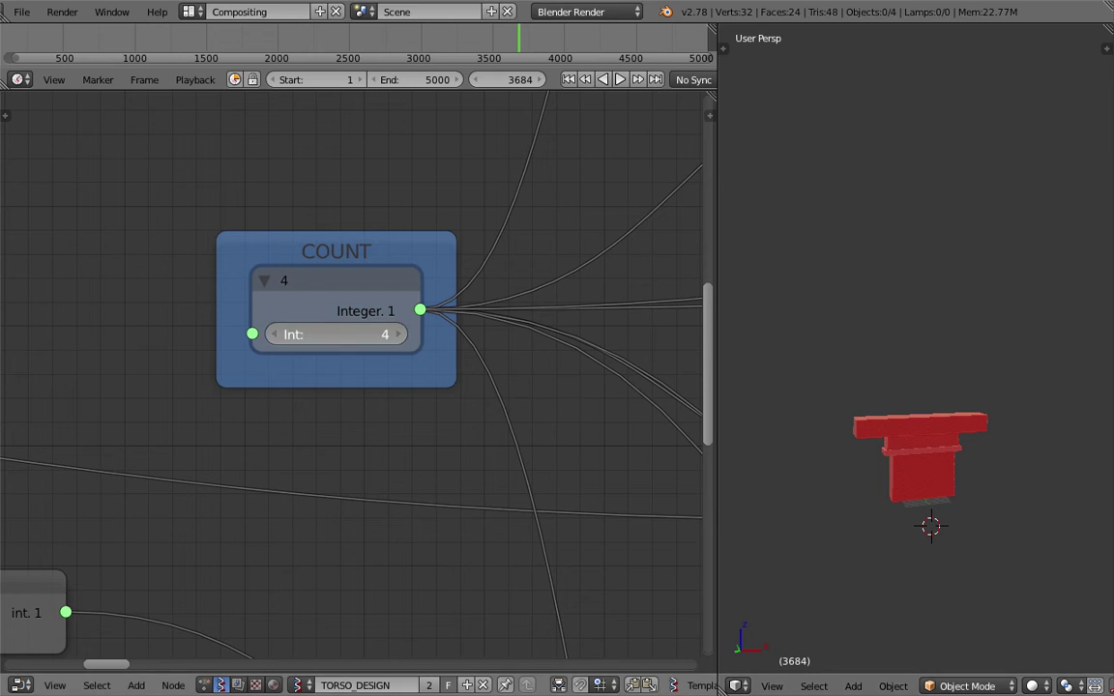
pyautogui.click(392, 335)
pyautogui.click(393, 334)
pyautogui.click(393, 335)
pyautogui.click(393, 335)
# Lower the COUNT integer to 6 and frame the stack in the 3D View.
pyautogui.moveTo(816, 360); pyautogui.dragTo(805, 350, button='middle')
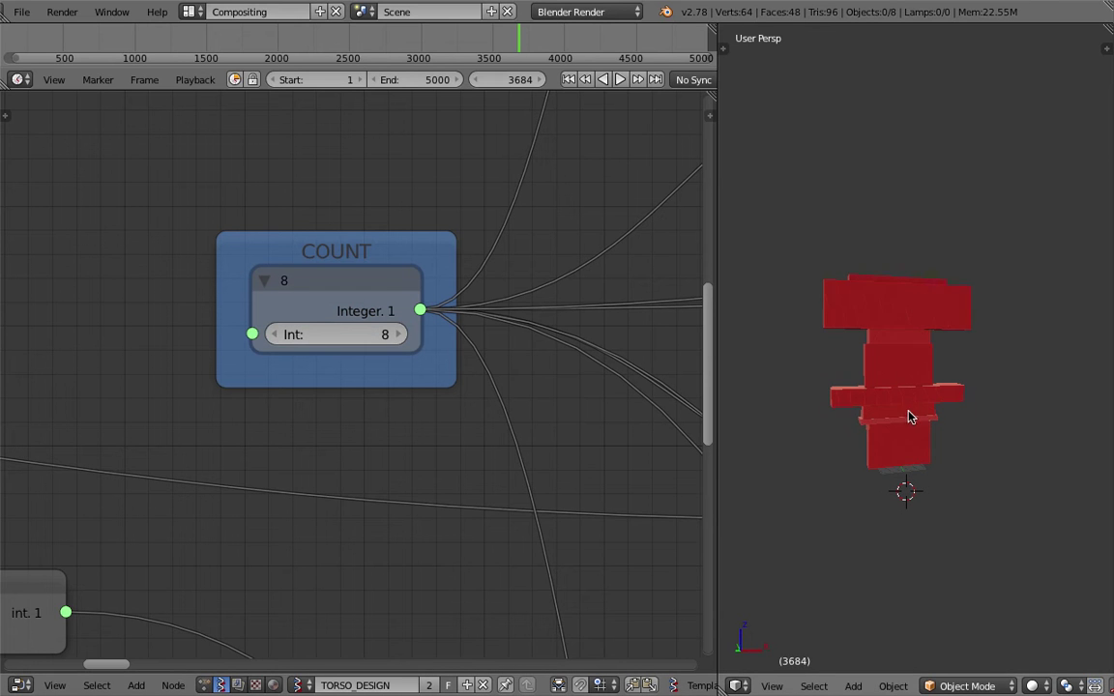
pyautogui.click(271, 334)
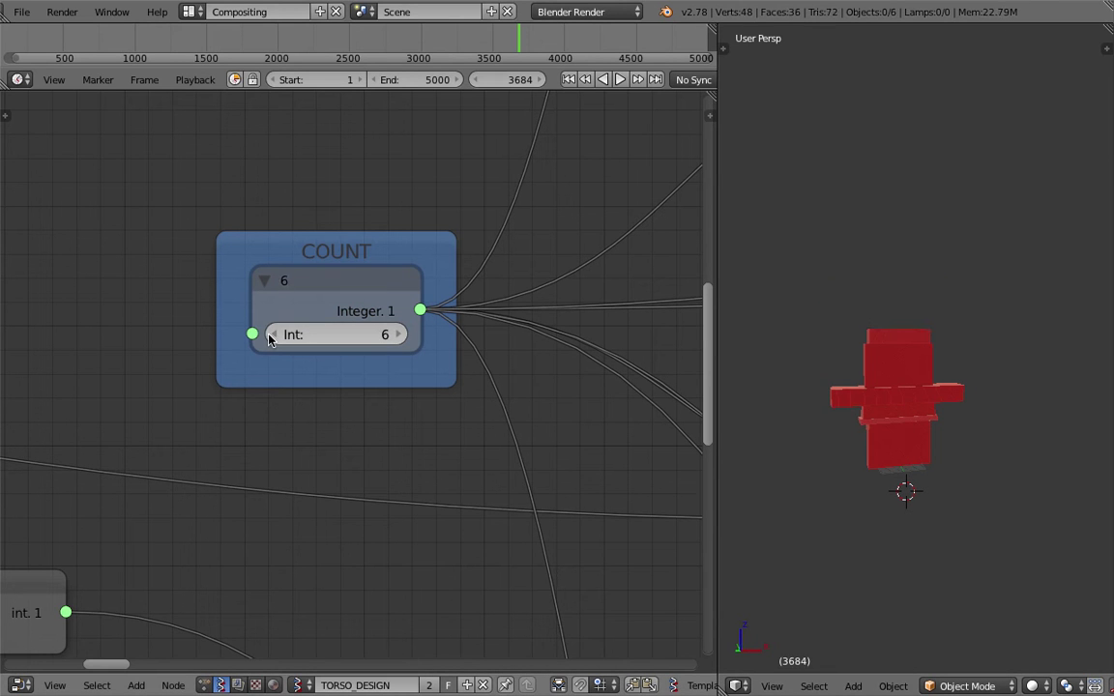
pyautogui.moveTo(866, 333); pyautogui.dragTo(904, 319, button='middle')
pyautogui.scroll(2, 915, 304)
# Scrub the timeline through frames 1974, 1159 and 3647 to compare the six-box torso variations.
pyautogui.moveTo(421, 58); pyautogui.dragTo(283, 50)
pyautogui.hotkey('alt', 'a')
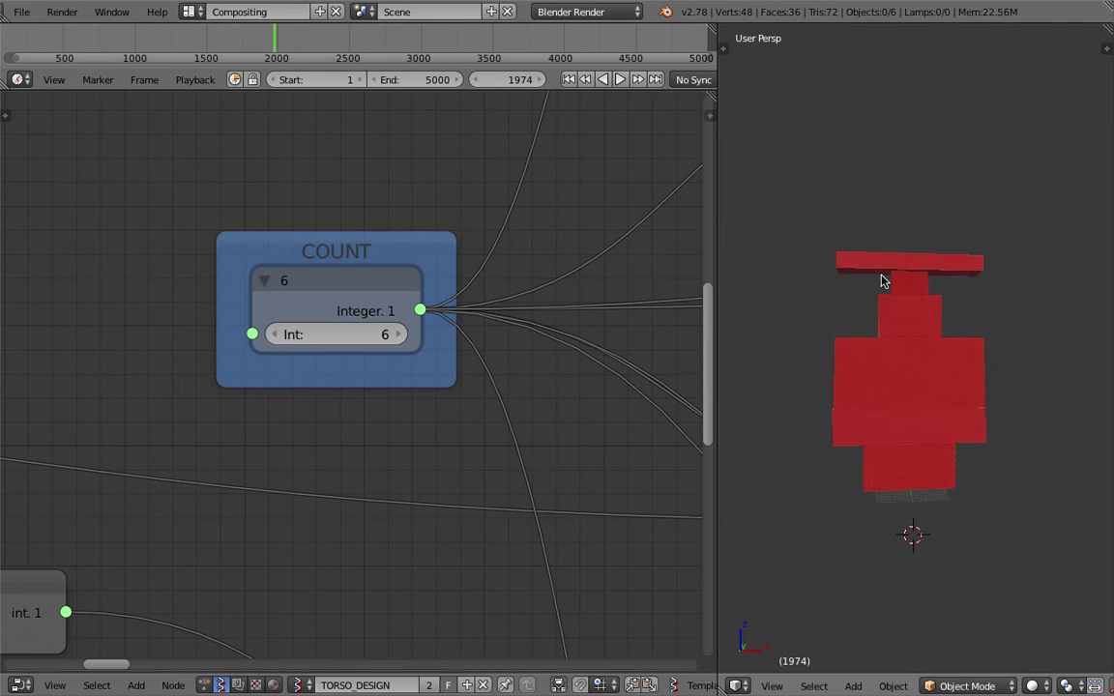
pyautogui.moveTo(253, 45); pyautogui.dragTo(158, 52)
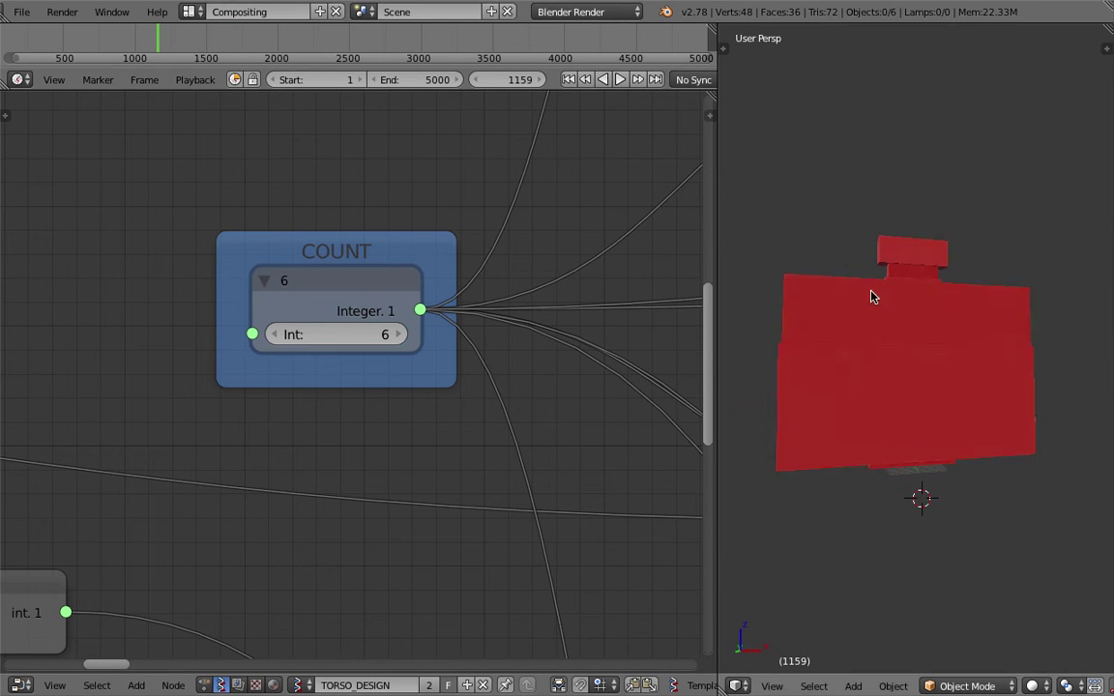
pyautogui.click(358, 38)
pyautogui.moveTo(882, 201); pyautogui.dragTo(858, 296, button='middle')
pyautogui.click(513, 45)
pyautogui.scroll(-2, 919, 289)
pyautogui.scroll(5, 924, 295)
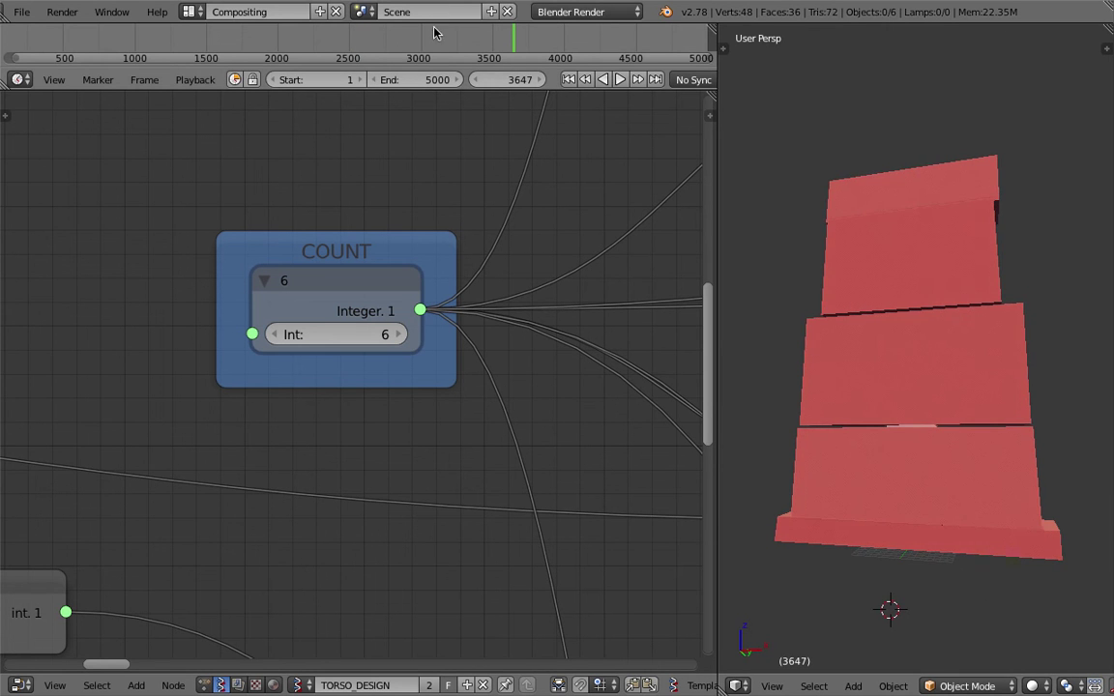
# Widen the timeline range, scrub to frame 853 and view the torso there from a new angle.
pyautogui.scroll(-8, 454, 34)
pyautogui.moveTo(469, 40); pyautogui.dragTo(217, 44)
pyautogui.moveTo(920, 288)
pyautogui.mouseDown(button='middle')
pyautogui.moveTo(1012, 295)
pyautogui.moveTo(909, 276)
pyautogui.mouseUp(button='middle')
pyautogui.moveTo(220, 44); pyautogui.dragTo(190, 45)
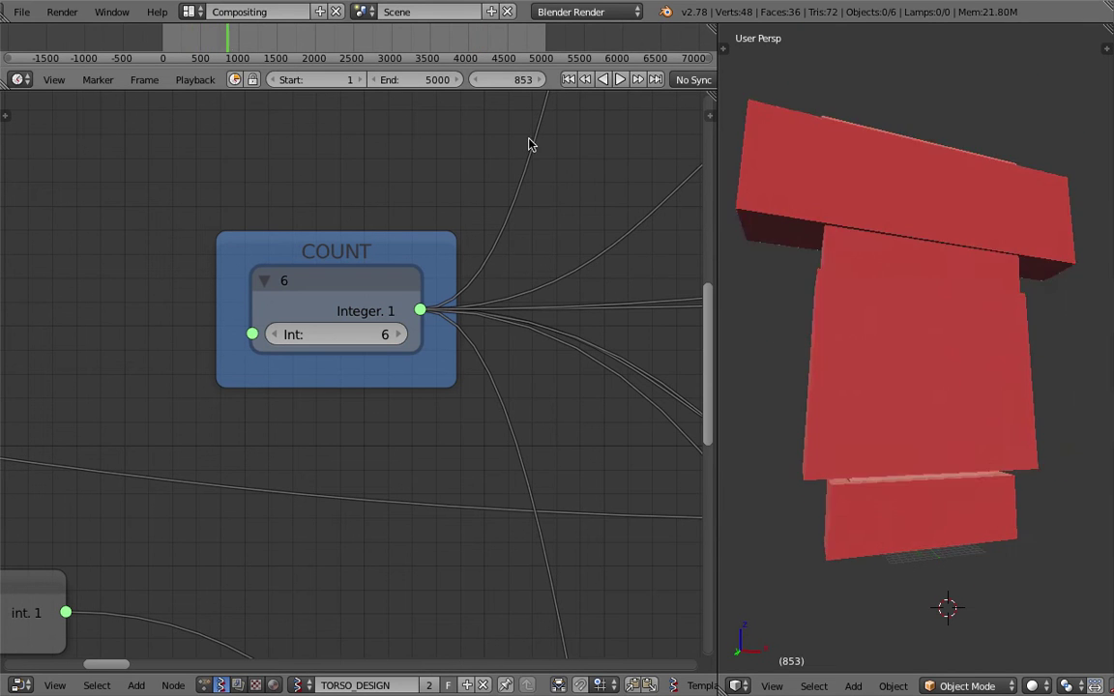
pyautogui.hotkey('alt', 'a')
pyautogui.moveTo(868, 253); pyautogui.dragTo(860, 263, button='middle')
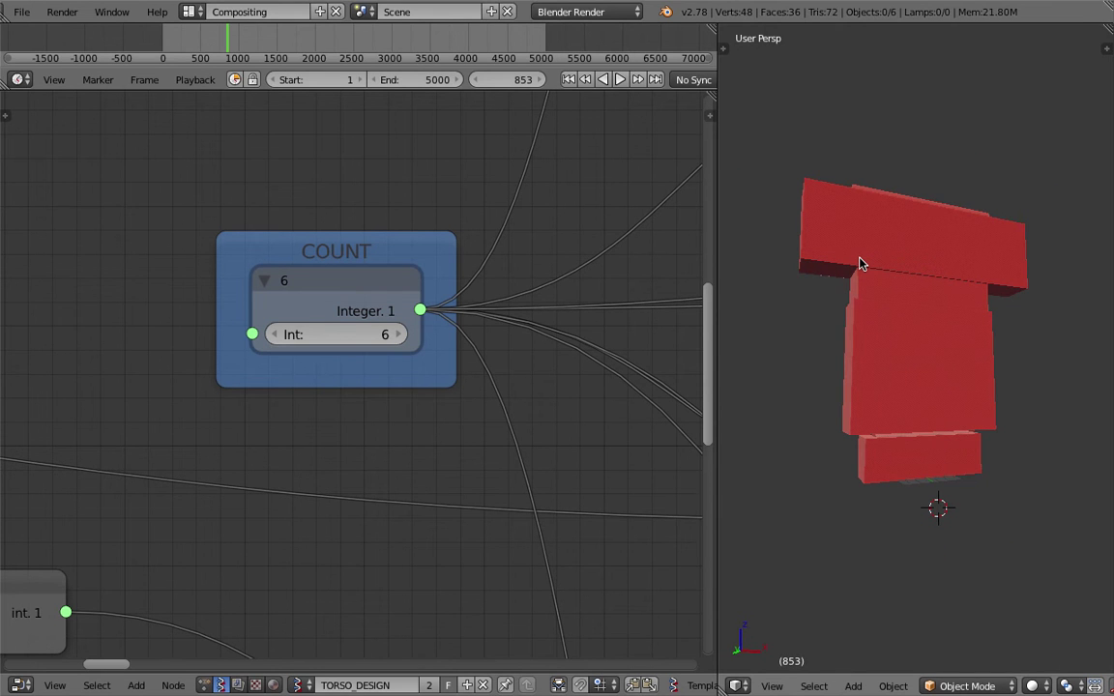
# Switch to Preview and look through the EXTREMES and SQUAT body types in pose_template.jpg.
pyautogui.hotkey('ctrl', 'Left')
pyautogui.scroll(-10, 984, 390)
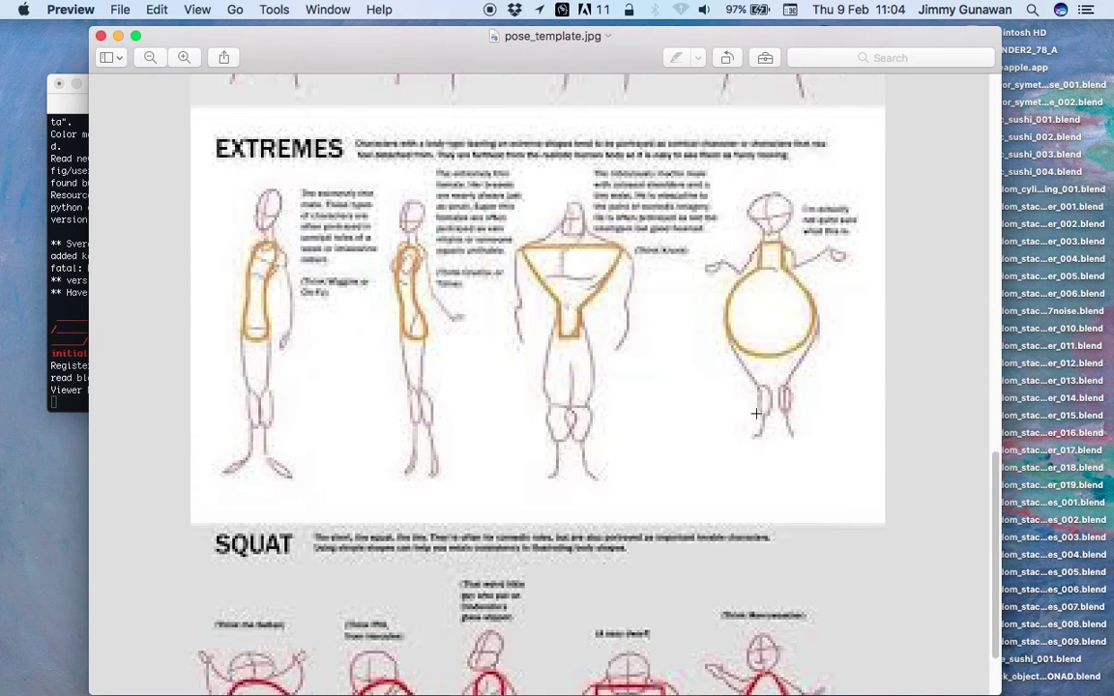
pyautogui.scroll(-3, 756, 413)
pyautogui.moveTo(996, 561); pyautogui.dragTo(997, 312)
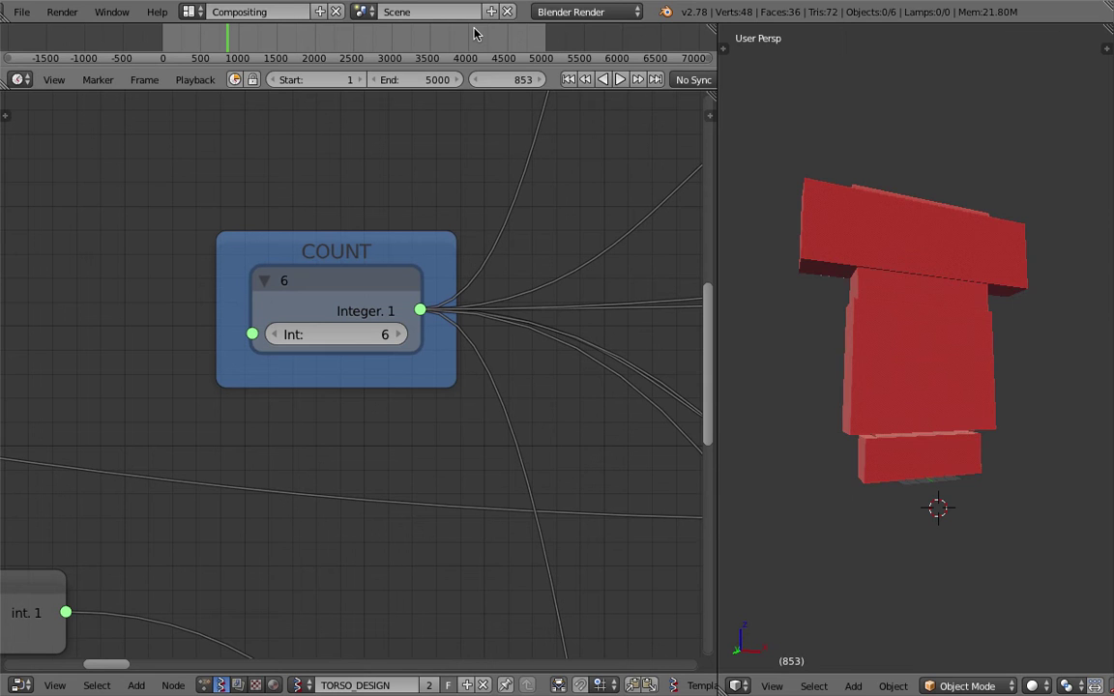
# In Blender, scrub to frame 1420 and set the WIDE random number node's Float Low to 6.91 and Float High to 18.11.
pyautogui.moveTo(474, 34); pyautogui.dragTo(271, 36)
pyautogui.moveTo(907, 288); pyautogui.dragTo(872, 291, button='middle')
pyautogui.moveTo(460, 174); pyautogui.dragTo(405, 378, button='middle')
pyautogui.scroll(-5, 405, 378)
pyautogui.moveTo(624, 205); pyautogui.dragTo(335, 277, button='middle')
pyautogui.scroll(1, 405, 353)
pyautogui.scroll(3, 405, 354)
pyautogui.moveTo(405, 358); pyautogui.dragTo(419, 163, button='middle')
pyautogui.moveTo(354, 280); pyautogui.dragTo(301, 280)
pyautogui.moveTo(368, 302); pyautogui.dragTo(396, 303)
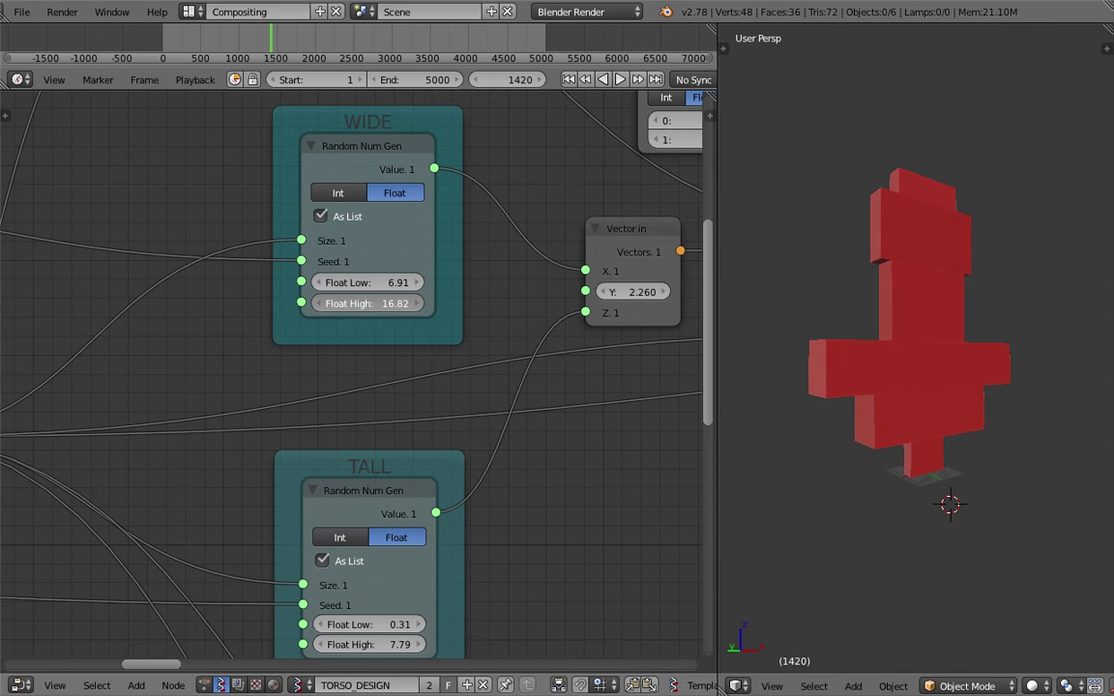
pyautogui.moveTo(396, 303); pyautogui.dragTo(411, 303)
# Set the WIDE random number node's Float Low to 3.64, checking the torso at frame 3123.
pyautogui.moveTo(367, 282); pyautogui.dragTo(340, 283)
pyautogui.moveTo(832, 353); pyautogui.dragTo(758, 323, button='middle')
pyautogui.moveTo(375, 39); pyautogui.dragTo(402, 43)
pyautogui.moveTo(386, 281); pyautogui.dragTo(423, 281)
# Set the TALL random number node's Float Low to 0.13.
pyautogui.moveTo(434, 310); pyautogui.dragTo(430, 95, button='middle')
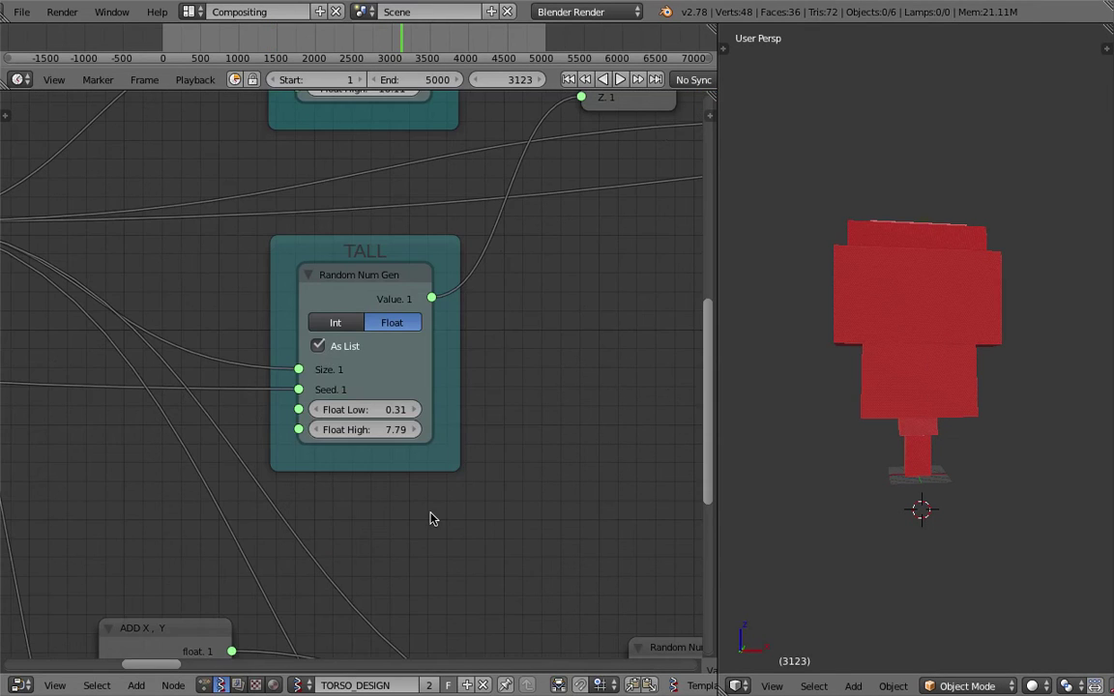
pyautogui.moveTo(388, 410); pyautogui.dragTo(383, 410)
pyautogui.moveTo(788, 275); pyautogui.dragTo(860, 311, button='middle')
# Try torso depths by setting the Vector in node's Y to 1.270, then to 1.
pyautogui.moveTo(588, 236); pyautogui.dragTo(540, 343, button='middle')
pyautogui.moveTo(581, 182); pyautogui.dragTo(563, 181)
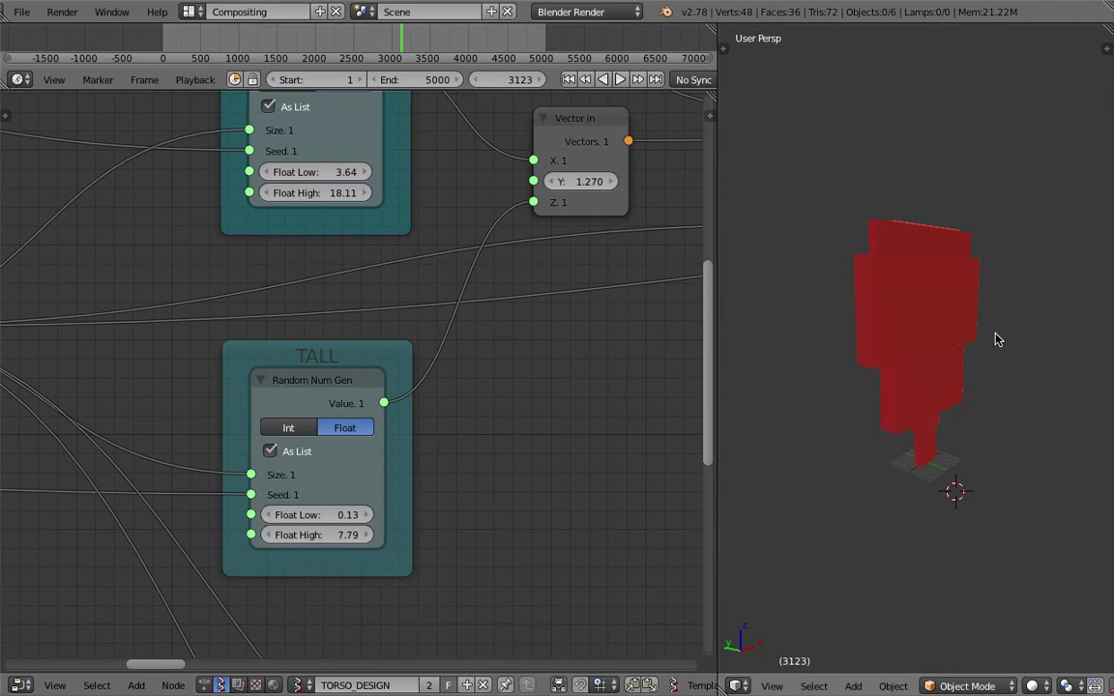
pyautogui.moveTo(997, 339); pyautogui.dragTo(914, 372, button='middle')
pyautogui.doubleClick(589, 183)
pyautogui.write('1')
pyautogui.press('Return')
# Raise the Vector in node's Y to 10.450 and scrub to frame 4315 to view the deeper boxes.
pyautogui.moveTo(833, 349); pyautogui.dragTo(905, 363, button='middle')
pyautogui.moveTo(583, 182); pyautogui.dragTo(674, 182)
pyautogui.moveTo(909, 382); pyautogui.dragTo(850, 282, button='middle')
pyautogui.moveTo(504, 46); pyautogui.dragTo(500, 47)
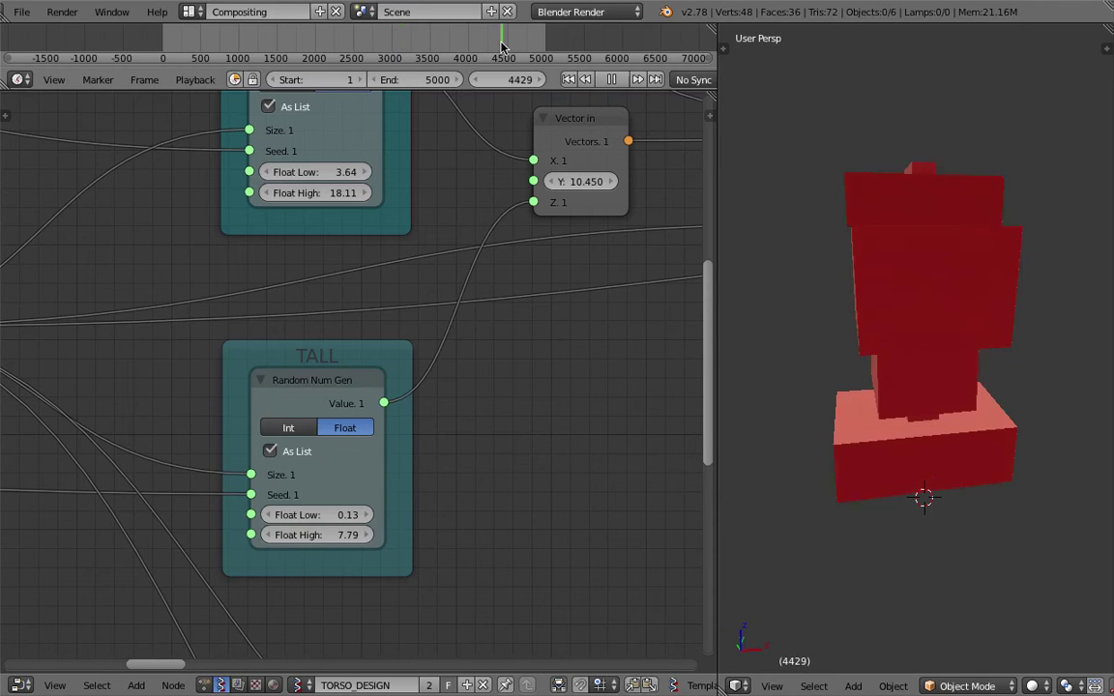
pyautogui.press('Escape')
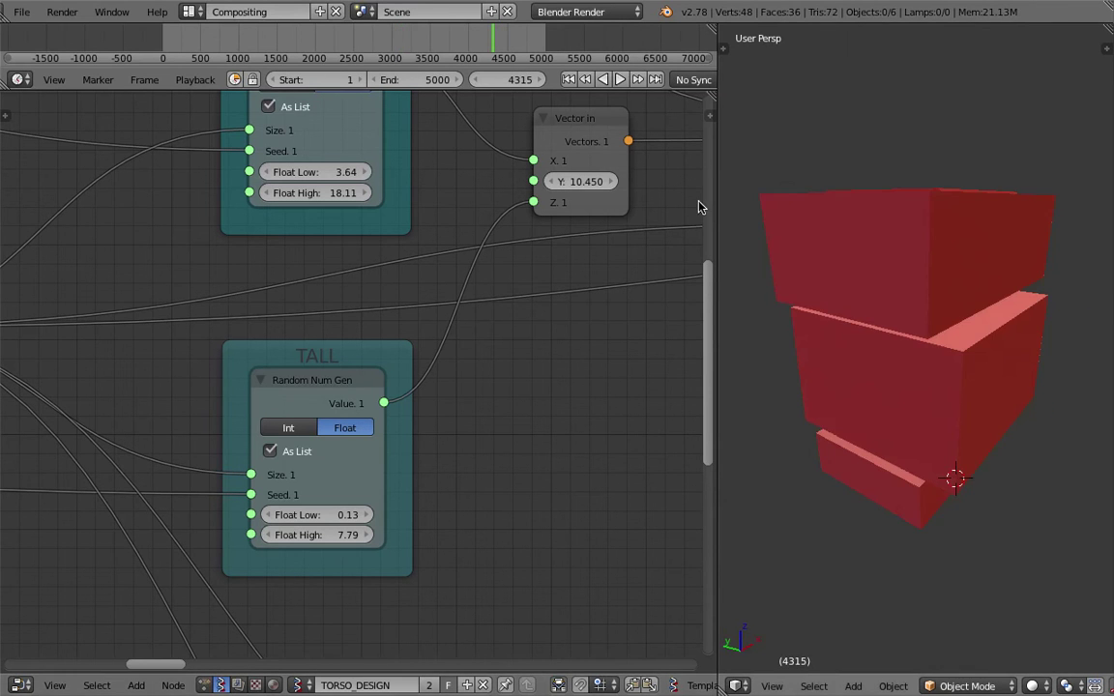
# Reset the Vector in node's Y to 1, then raise it to 2.950 and view the stack.
pyautogui.click(580, 181)
pyautogui.write('1')
pyautogui.press('Return')
pyautogui.moveTo(582, 182); pyautogui.dragTo(601, 181)
pyautogui.scroll(-2, 822, 283)
pyautogui.moveTo(907, 302); pyautogui.dragTo(834, 290, button='middle')
# Raise the TALL node's Float Low to just over 3, previewing the torsos at frames 2181 and 3532.
pyautogui.moveTo(313, 43); pyautogui.dragTo(330, 46)
pyautogui.moveTo(350, 513); pyautogui.dragTo(355, 518)
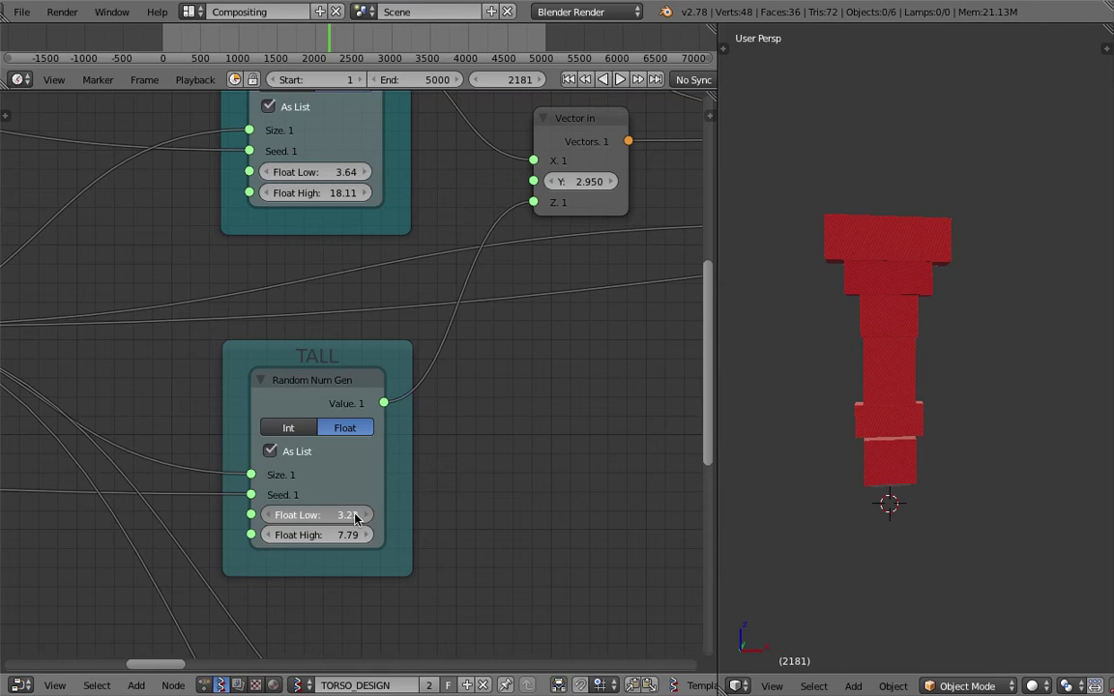
pyautogui.click(411, 39)
pyautogui.hotkey('alt', 'a')
pyautogui.hotkey('alt', 'a')
# Trace the node tree from the random number generators through the list and distance nodes to the final viewers.
pyautogui.scroll(-4, 552, 309)
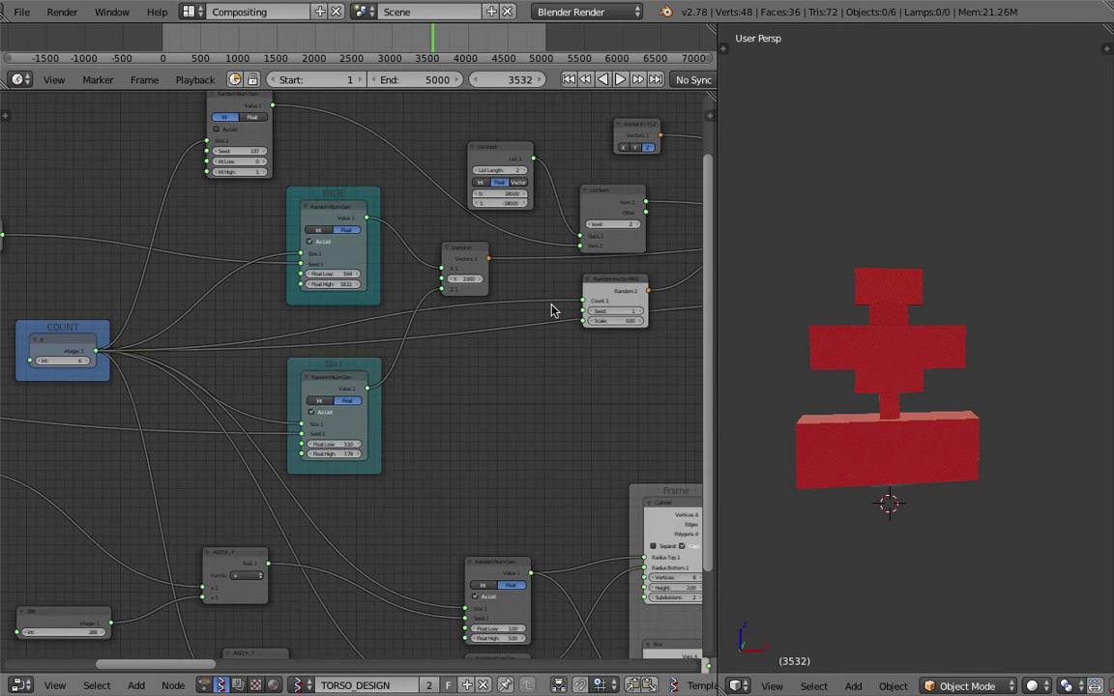
pyautogui.scroll(-1, 244, 241)
pyautogui.moveTo(427, 362); pyautogui.dragTo(135, 236, button='middle')
pyautogui.moveTo(394, 377)
pyautogui.mouseDown(button='middle')
pyautogui.moveTo(361, 355)
pyautogui.moveTo(64, 320)
pyautogui.mouseUp(button='middle')
pyautogui.moveTo(386, 336); pyautogui.dragTo(178, 359, button='middle')
pyautogui.moveTo(516, 355); pyautogui.dragTo(192, 378, button='middle')
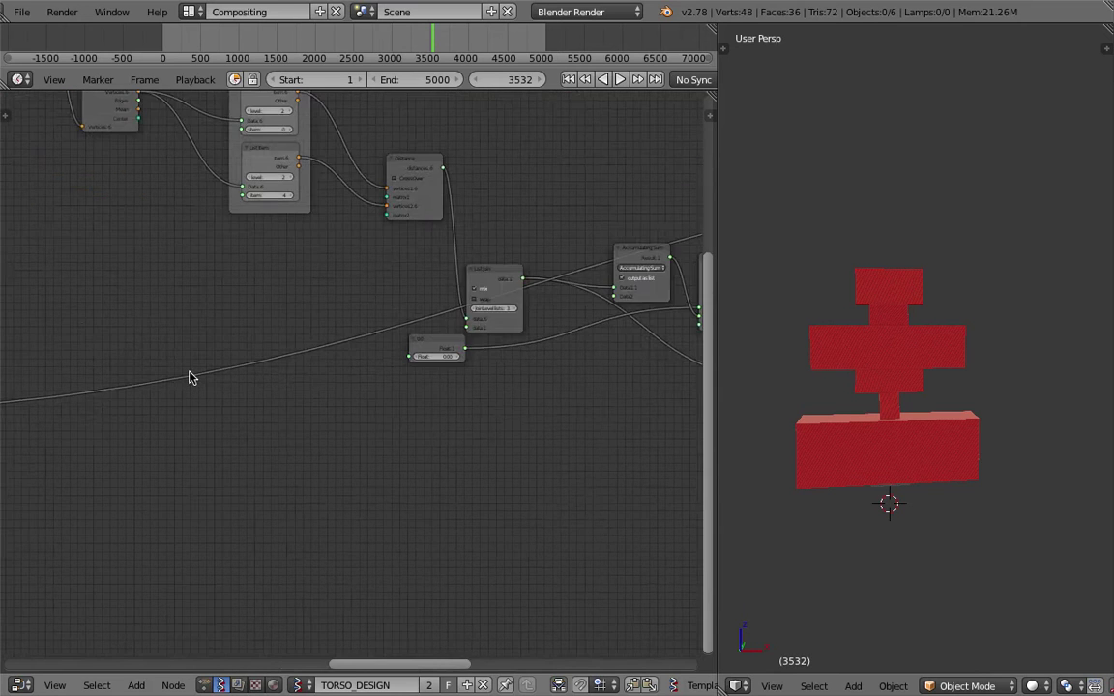
pyautogui.scroll(3, 482, 374)
pyautogui.moveTo(483, 374); pyautogui.dragTo(171, 391, button='middle')
pyautogui.scroll(-11, 321, 418)
pyautogui.moveTo(321, 418); pyautogui.dragTo(2, 357, button='middle')
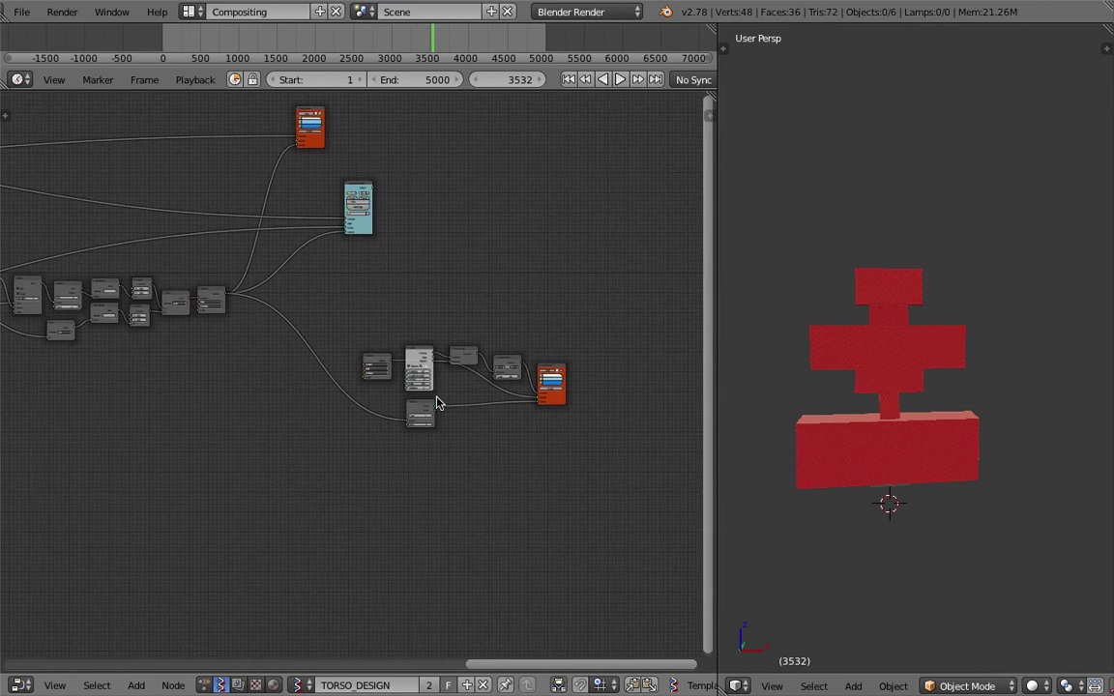
# Turn on the display of the Viewer Draw node fed by the Cylinder and List Item nodes.
pyautogui.scroll(5, 437, 397)
pyautogui.moveTo(482, 383); pyautogui.dragTo(227, 402, button='middle')
pyautogui.scroll(3, 227, 402)
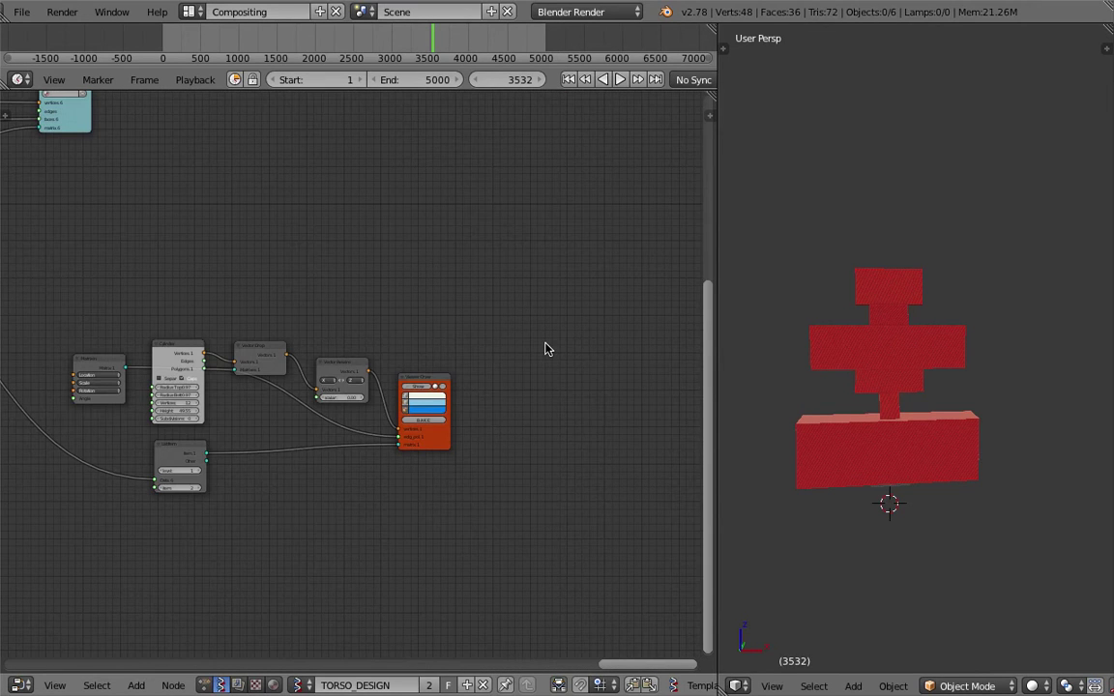
pyautogui.scroll(2, 906, 388)
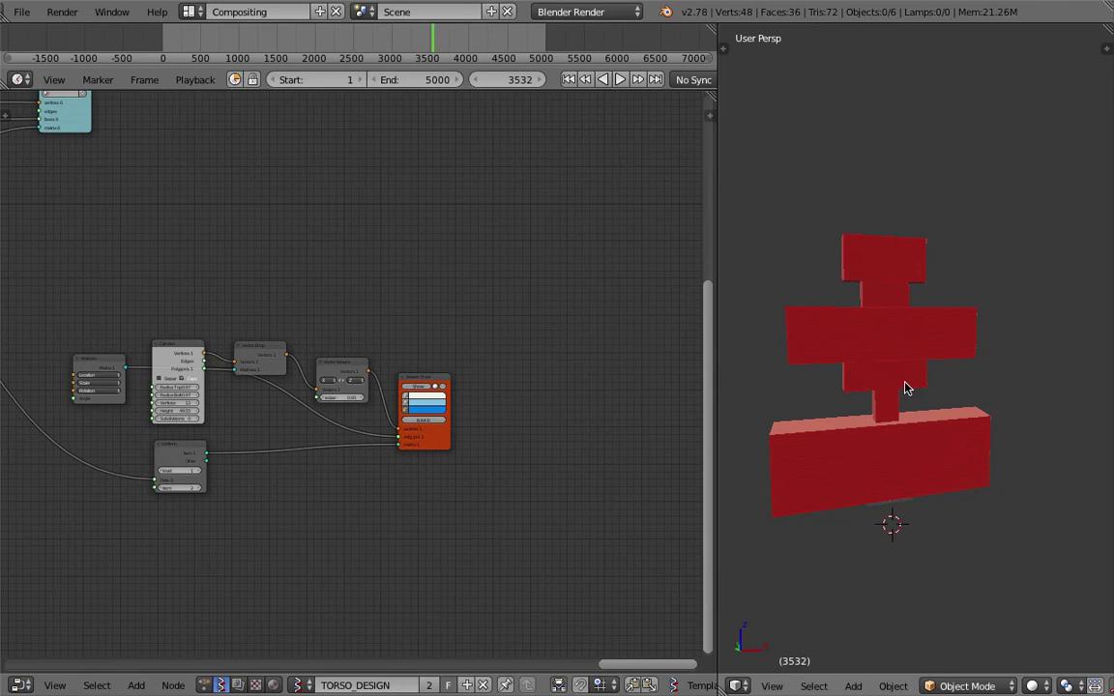
pyautogui.moveTo(417, 388); pyautogui.dragTo(548, 340, button='middle')
pyautogui.scroll(3, 547, 340)
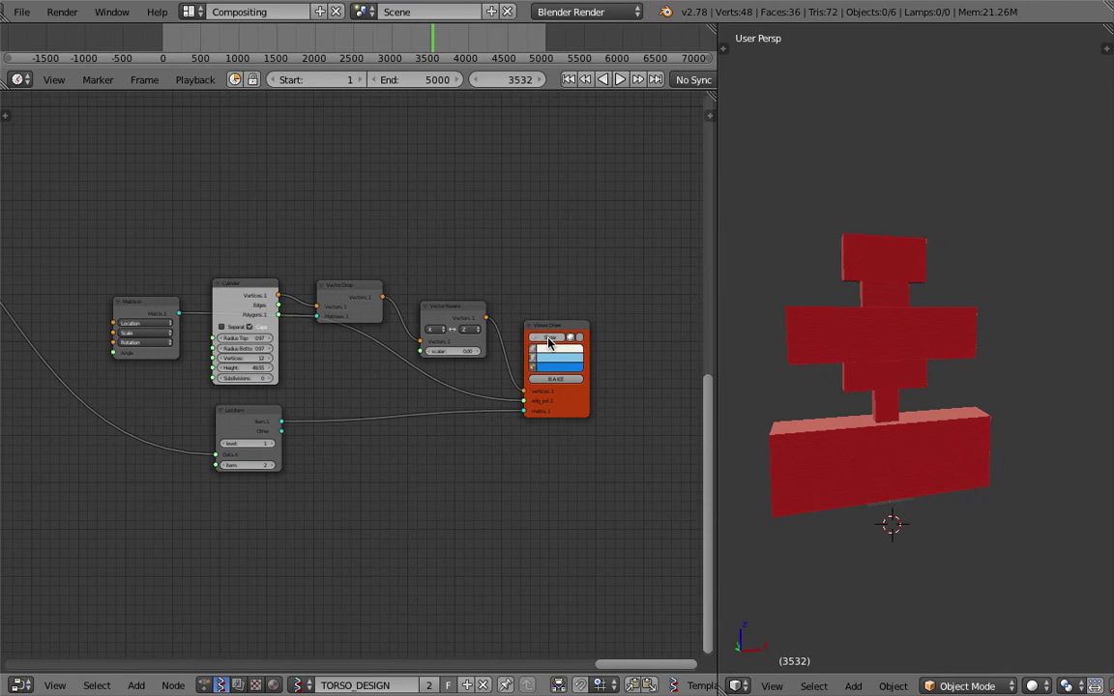
pyautogui.click(548, 338)
pyautogui.moveTo(839, 369); pyautogui.dragTo(866, 360, button='middle')
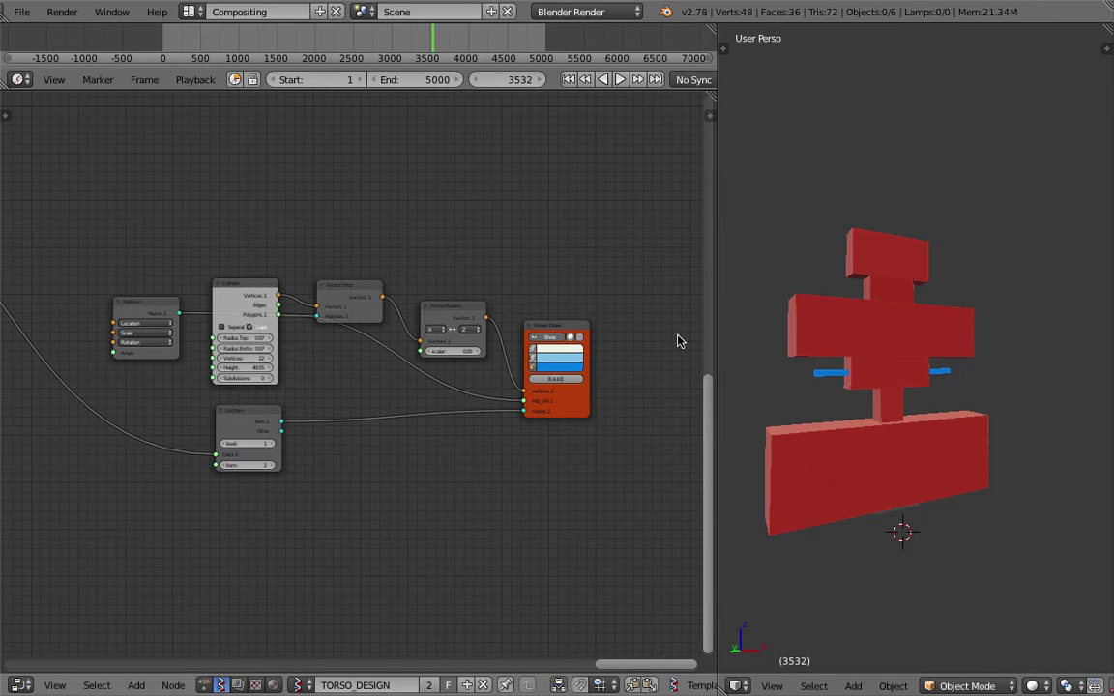
# Scrub to frame 2794 to check the cylinder bar against a different torso.
pyautogui.scroll(-3, 549, 361)
pyautogui.scroll(2, 547, 362)
pyautogui.moveTo(448, 49); pyautogui.dragTo(376, 47)
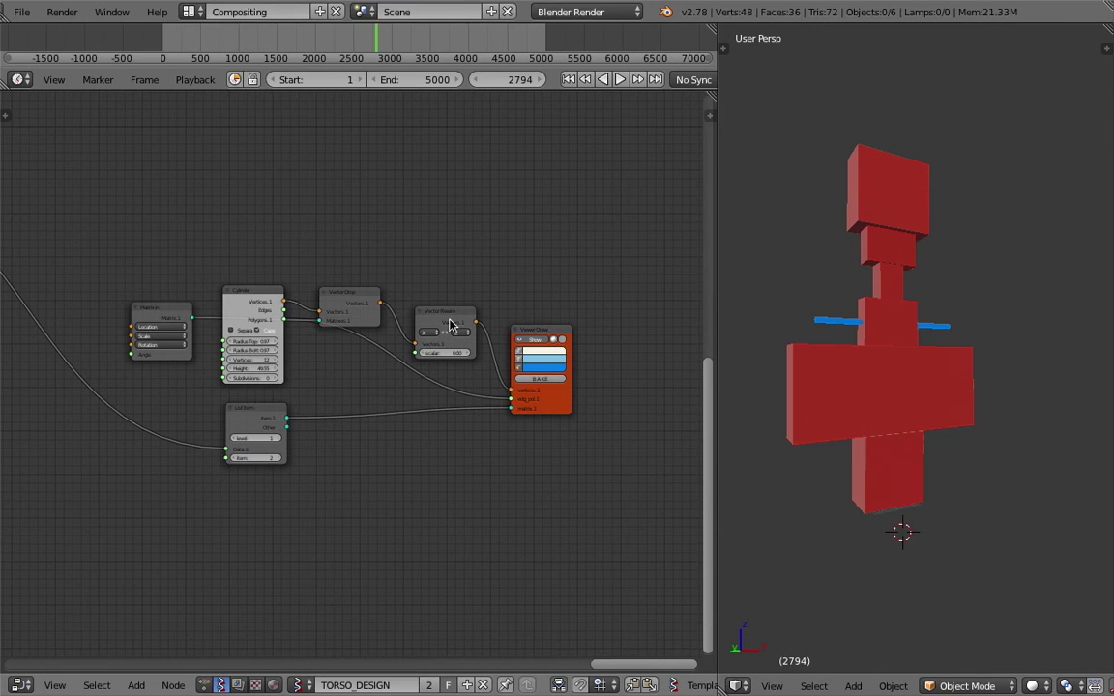
# Try different item indices in the cylinder branch's List Item node and settle on 4, moving the bar to another box.
pyautogui.scroll(1, 516, 404)
pyautogui.scroll(1, 517, 408)
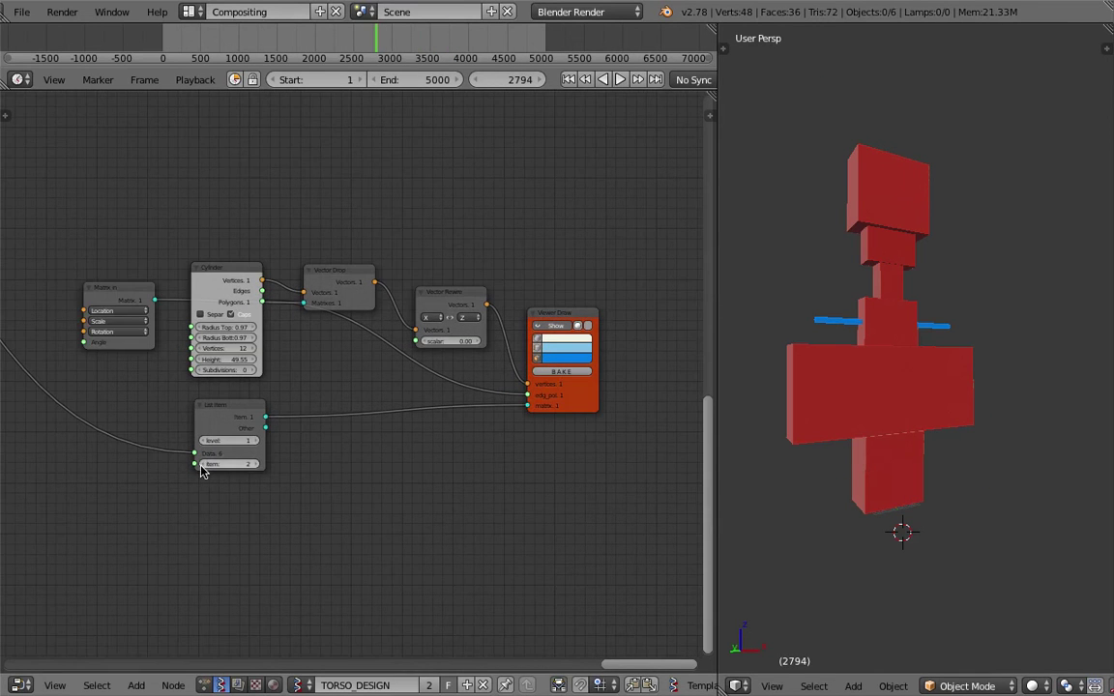
pyautogui.click(202, 464)
pyautogui.click(252, 464)
pyautogui.click(252, 464)
pyautogui.click(202, 465)
pyautogui.click(253, 466)
pyautogui.click(254, 466)
pyautogui.click(198, 466)
pyautogui.moveTo(982, 365); pyautogui.dragTo(904, 386, button='middle')
pyautogui.scroll(-1, 520, 387)
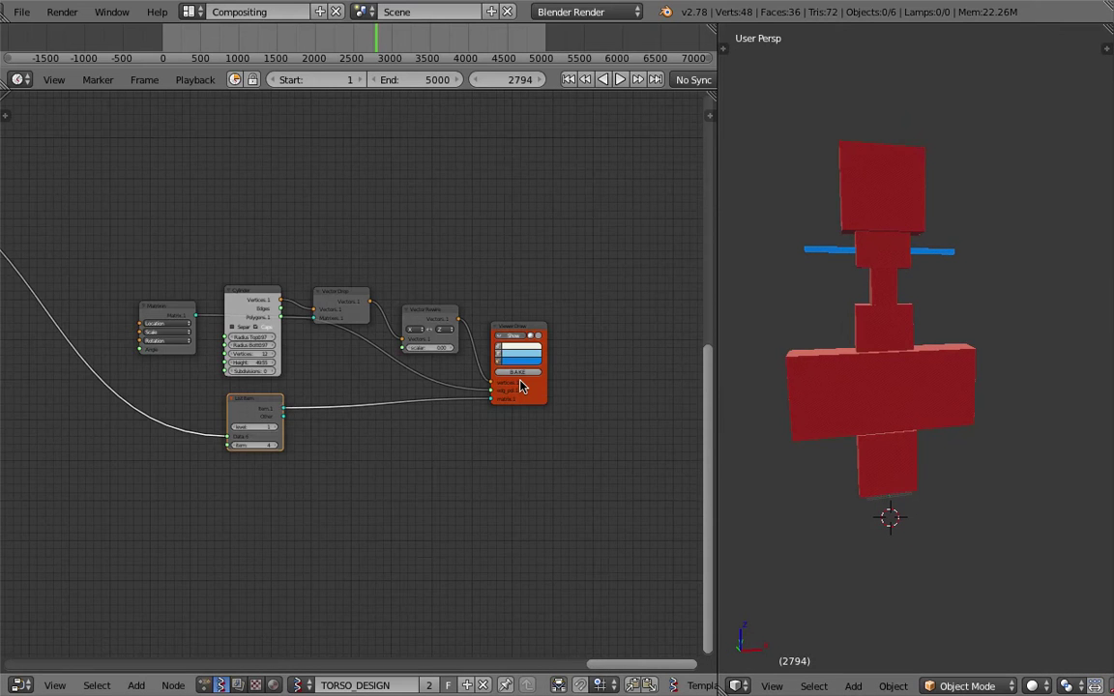
# Move the Viewer BMesh node farther away from the matrix node that feeds it.
pyautogui.moveTo(520, 380); pyautogui.dragTo(388, 569, button='middle')
pyautogui.scroll(-6, 414, 314)
pyautogui.moveTo(271, 286); pyautogui.dragTo(447, 248, button='middle')
pyautogui.scroll(4, 329, 189)
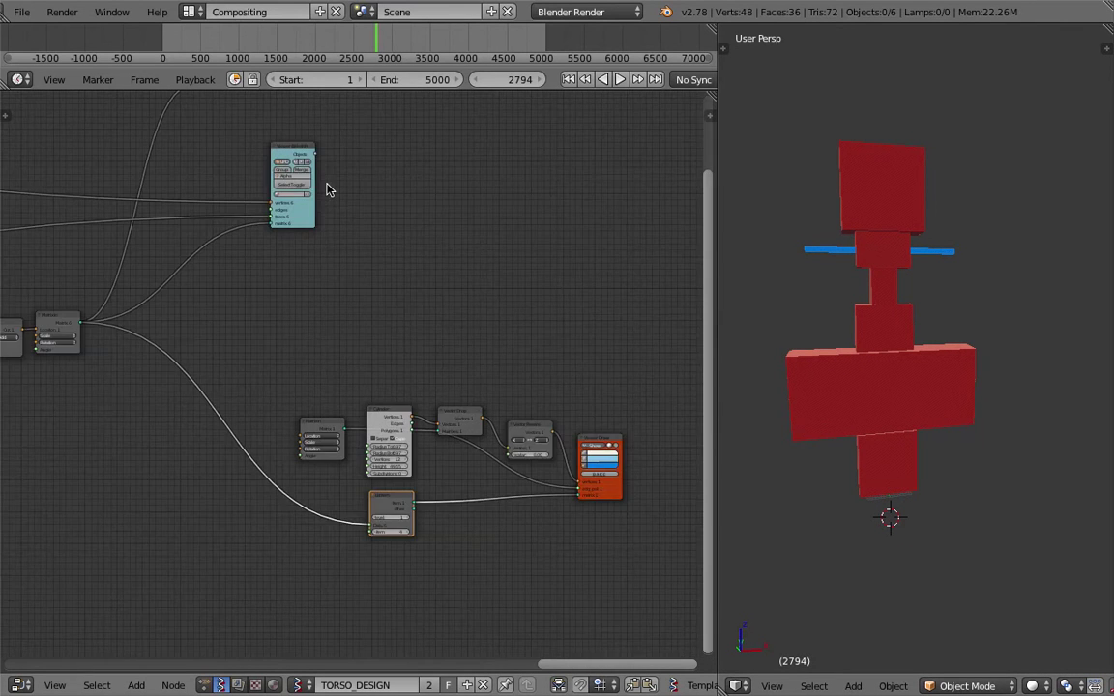
pyautogui.moveTo(294, 136); pyautogui.dragTo(454, 138)
pyautogui.moveTo(440, 243); pyautogui.dragTo(454, 306, button='middle')
pyautogui.scroll(1, 454, 305)
pyautogui.scroll(2, 397, 249)
pyautogui.moveTo(425, 258); pyautogui.dragTo(386, 235, button='middle')
pyautogui.moveTo(471, 306); pyautogui.dragTo(422, 333, button='middle')
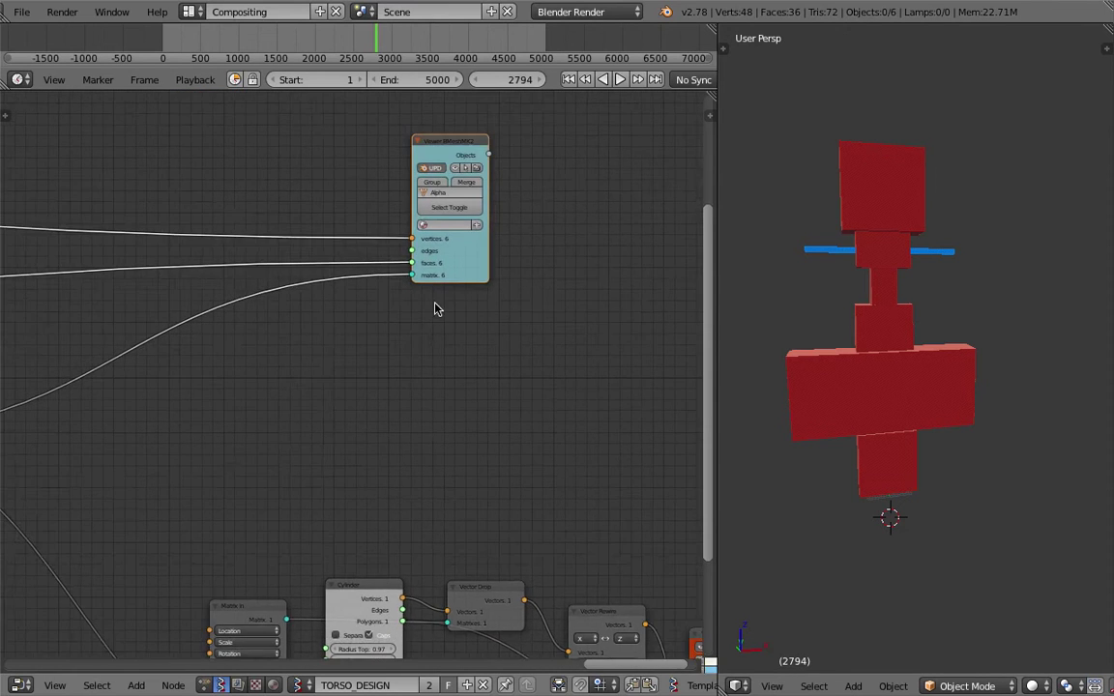
pyautogui.scroll(1, 435, 301)
# Trace the nodes upstream of the torso's matrix node by extending the selection along its links, and deselect everything.
pyautogui.scroll(-5, 323, 326)
pyautogui.moveTo(323, 326); pyautogui.dragTo(592, 300, button='middle')
pyautogui.scroll(-5, 241, 358)
pyautogui.moveTo(436, 310); pyautogui.dragTo(434, 277, button='middle')
pyautogui.click(432, 330)
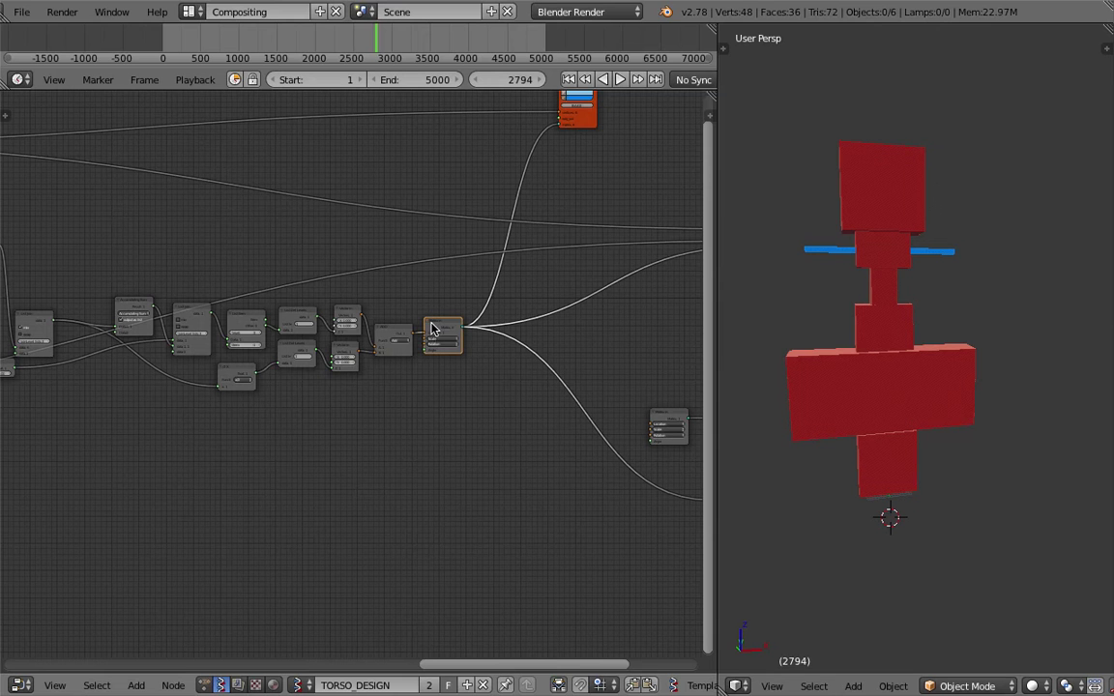
pyautogui.press('l')
pyautogui.press('l')
pyautogui.press('l')
pyautogui.press('l')
pyautogui.press('l')
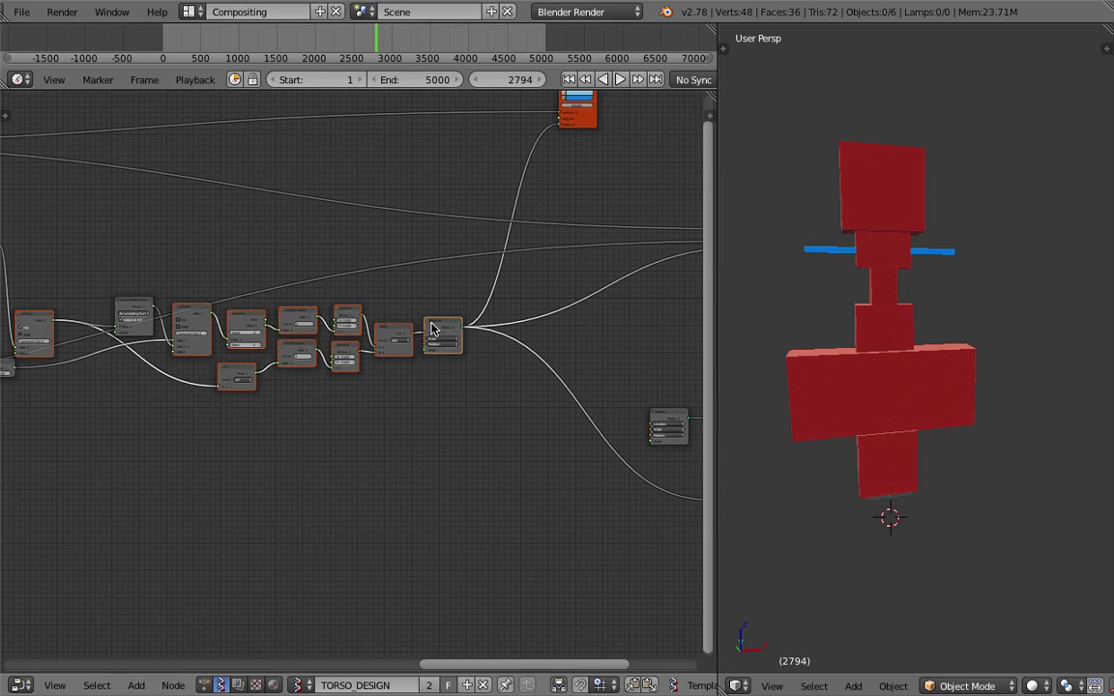
pyautogui.press('a')
# Set the Cylinder node's height to 70.52 and orbit around the torso to judge the bar.
pyautogui.moveTo(494, 293); pyautogui.dragTo(352, 320, button='middle')
pyautogui.moveTo(526, 389); pyautogui.dragTo(302, 345, button='middle')
pyautogui.scroll(3, 361, 368)
pyautogui.scroll(4, 427, 370)
pyautogui.moveTo(552, 431)
pyautogui.mouseDown(button='middle')
pyautogui.moveTo(427, 370)
pyautogui.moveTo(488, 371)
pyautogui.mouseUp(button='middle')
pyautogui.scroll(2, 537, 377)
pyautogui.moveTo(875, 269); pyautogui.dragTo(850, 281, button='middle')
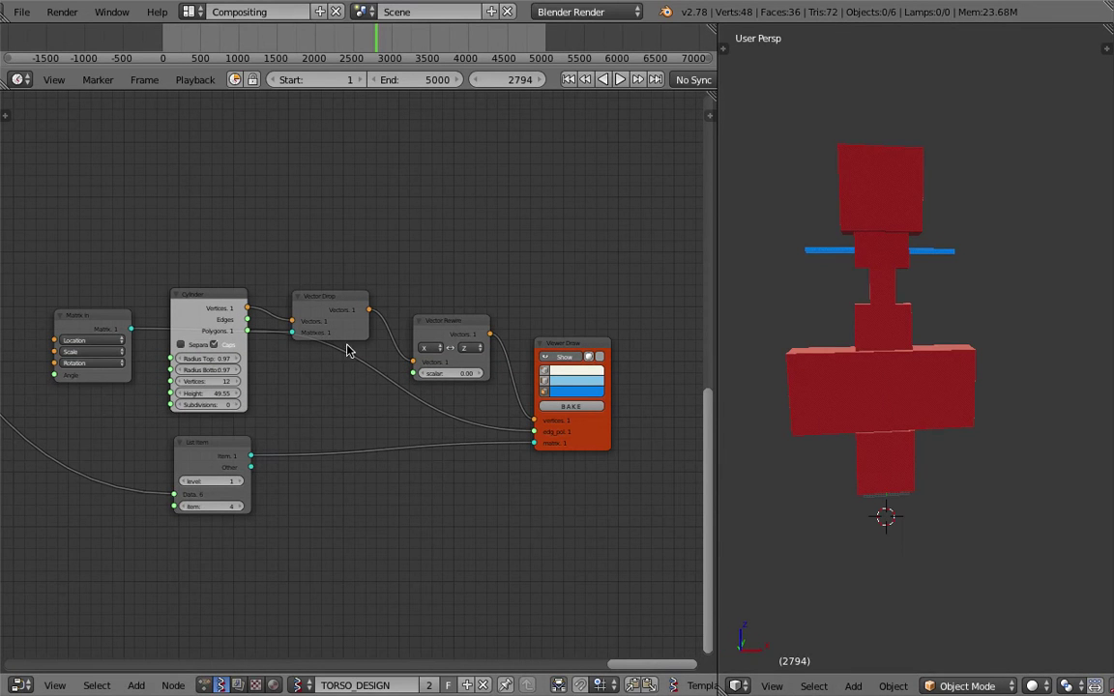
pyautogui.moveTo(222, 394); pyautogui.dragTo(237, 393)
pyautogui.moveTo(858, 491); pyautogui.dragTo(923, 464, button='middle')
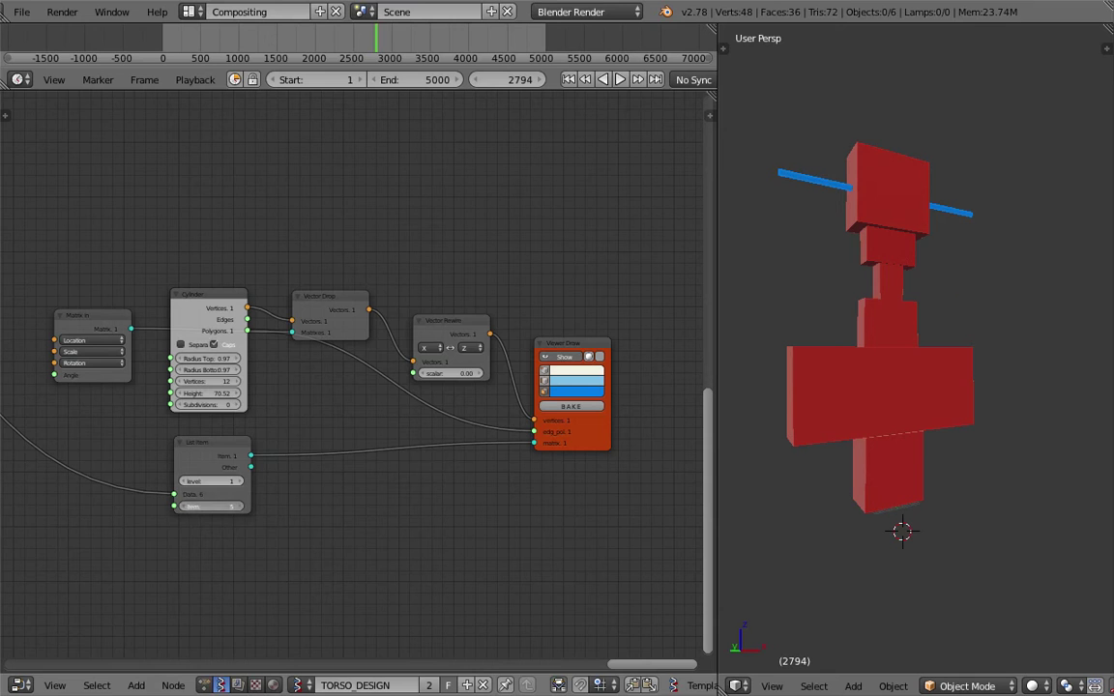
# Set the item index of the cylinder branch's List Item node to 3.
pyautogui.click(196, 505)
pyautogui.scroll(-2, 196, 505)
pyautogui.moveTo(867, 353); pyautogui.dragTo(900, 328, button='middle')
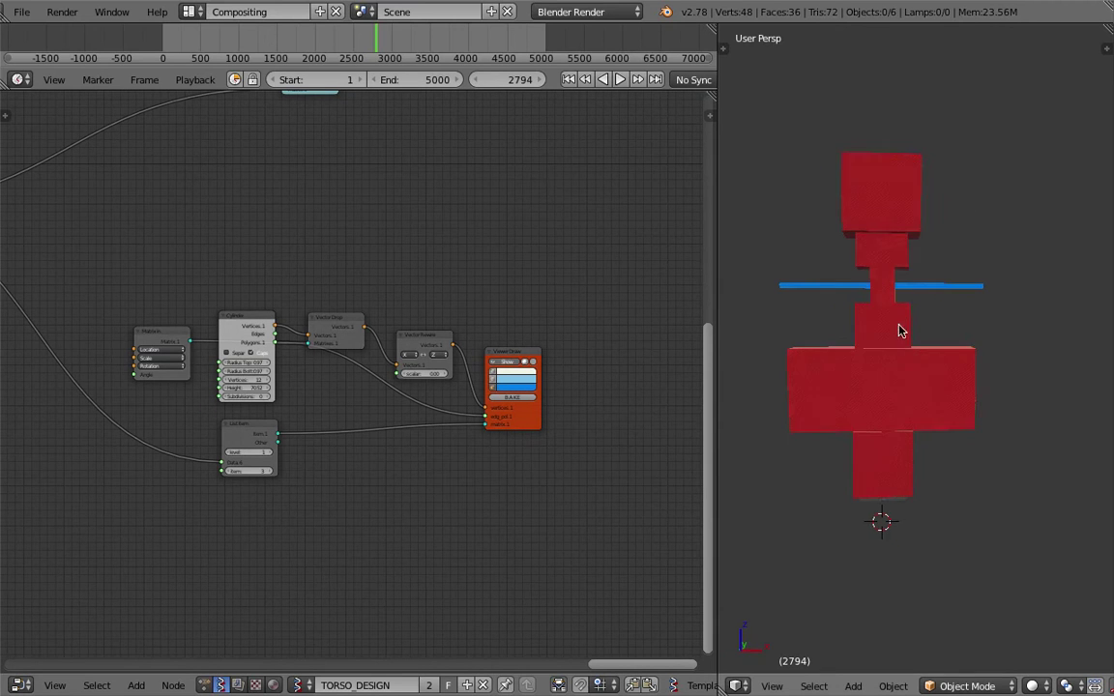
pyautogui.moveTo(904, 281); pyautogui.dragTo(895, 331, button='middle')
# Scrub through frames 3305 and 4020 to frame 2385, checking the cylinder bar on different torsos.
pyautogui.moveTo(268, 41); pyautogui.dragTo(417, 45)
pyautogui.moveTo(895, 356)
pyautogui.mouseDown(button='middle')
pyautogui.moveTo(840, 344)
pyautogui.moveTo(898, 351)
pyautogui.mouseUp(button='middle')
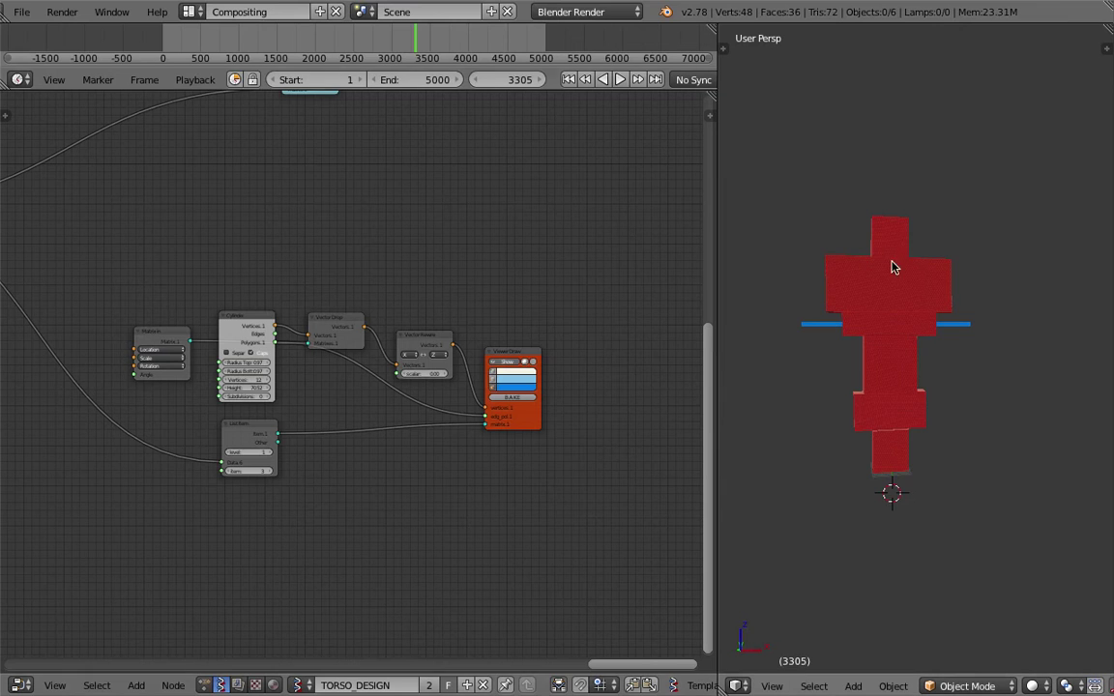
pyautogui.moveTo(895, 266); pyautogui.dragTo(933, 264, button='middle')
pyautogui.click(461, 45)
pyautogui.moveTo(461, 45)
pyautogui.mouseDown()
pyautogui.moveTo(483, 43)
pyautogui.moveTo(470, 45)
pyautogui.mouseUp()
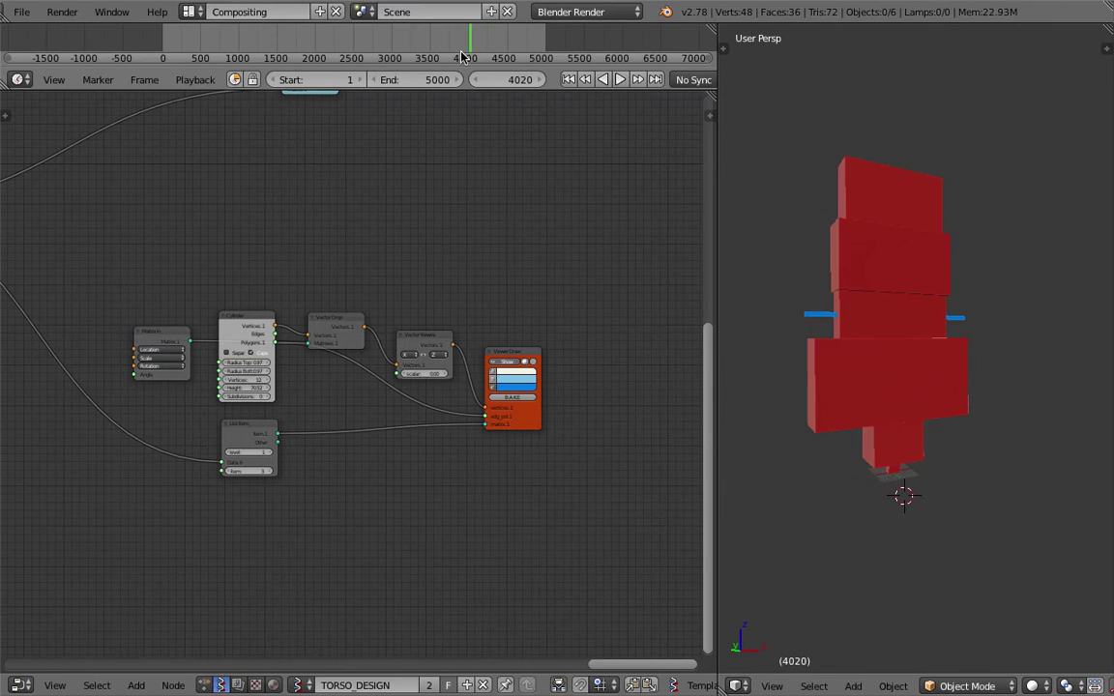
pyautogui.click(415, 46)
pyautogui.moveTo(382, 46); pyautogui.dragTo(343, 46)
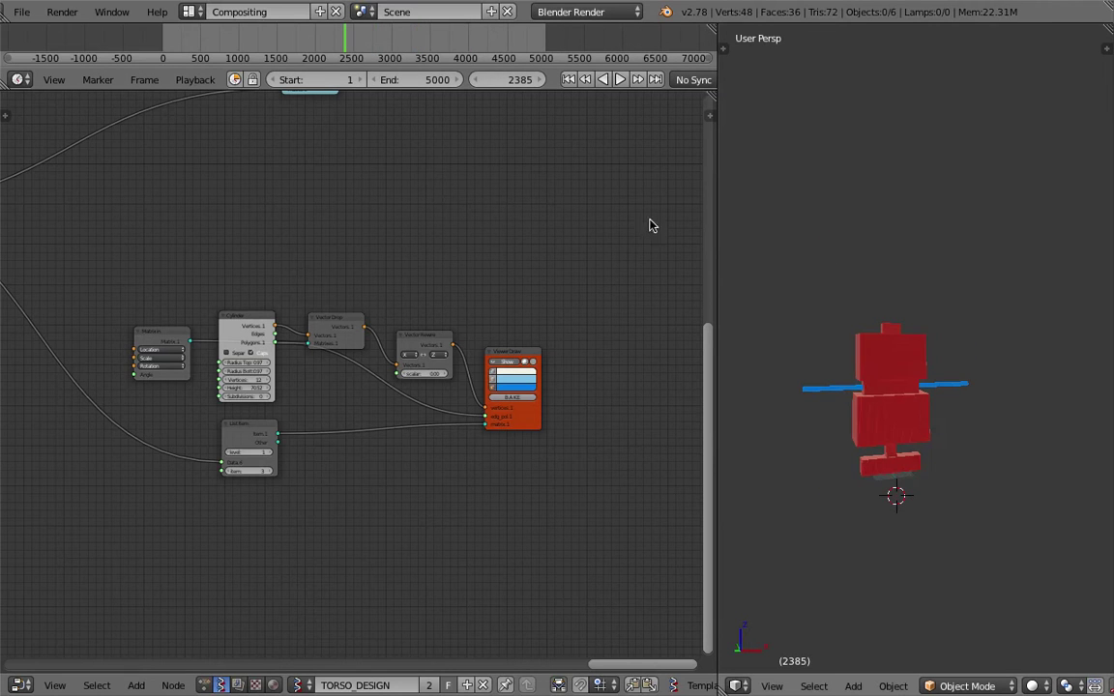
pyautogui.scroll(3, 899, 328)
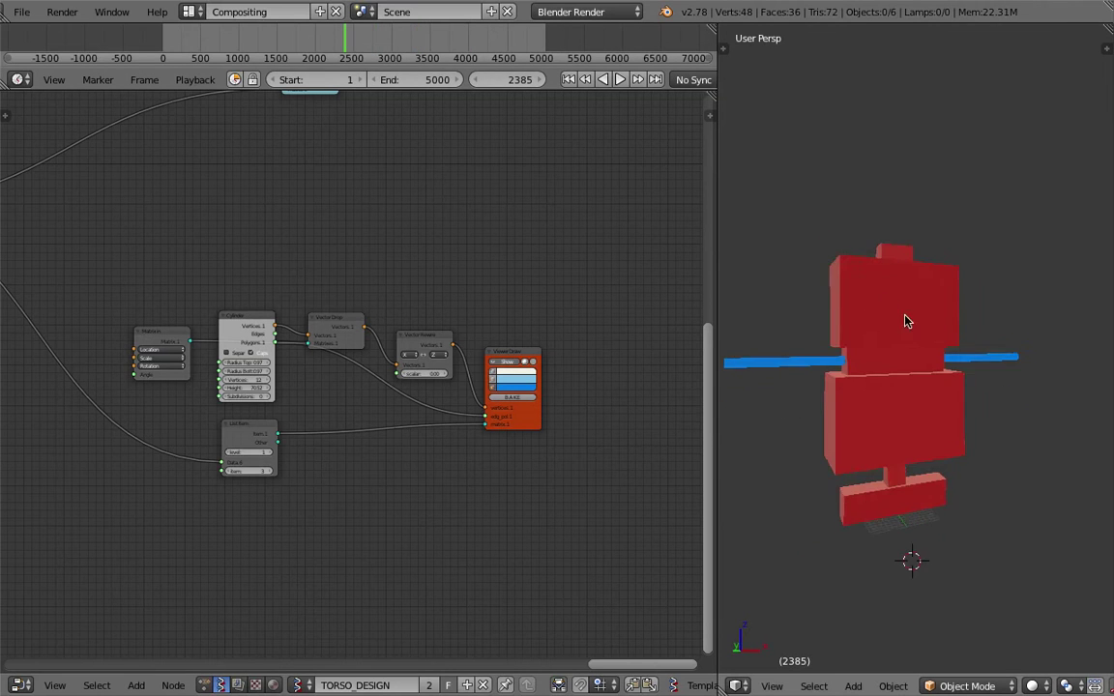
# Shorten the bar by setting the Cylinder node's height to 47.12.
pyautogui.scroll(1, 645, 419)
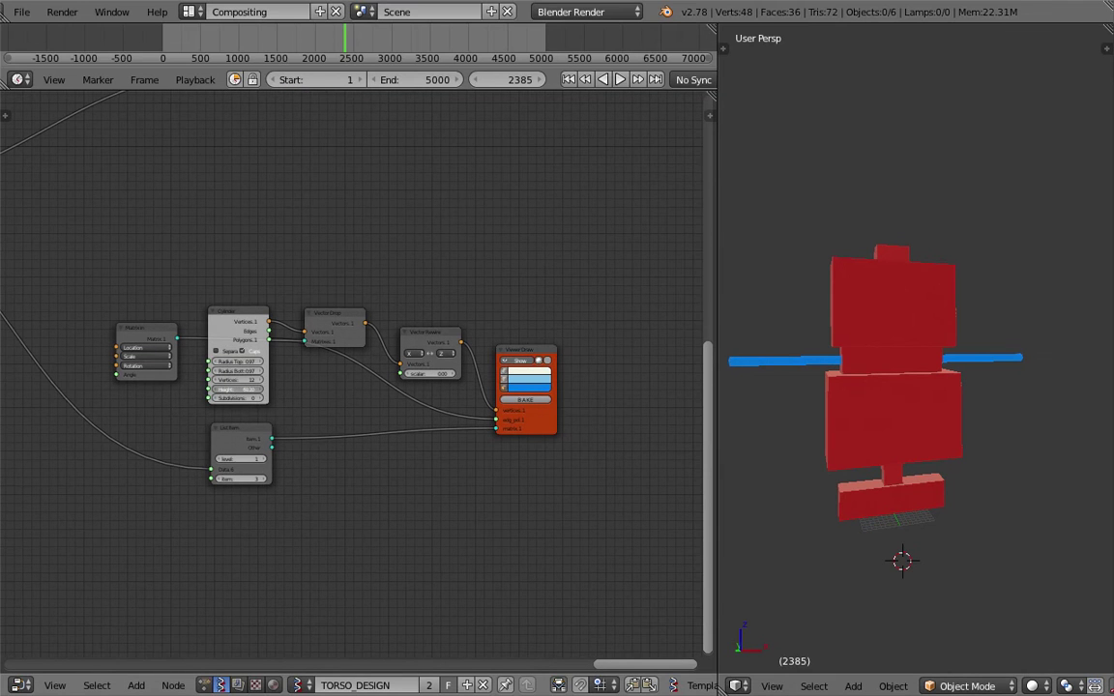
pyautogui.moveTo(238, 389); pyautogui.dragTo(199, 389)
pyautogui.moveTo(887, 422); pyautogui.dragTo(900, 467, button='middle')
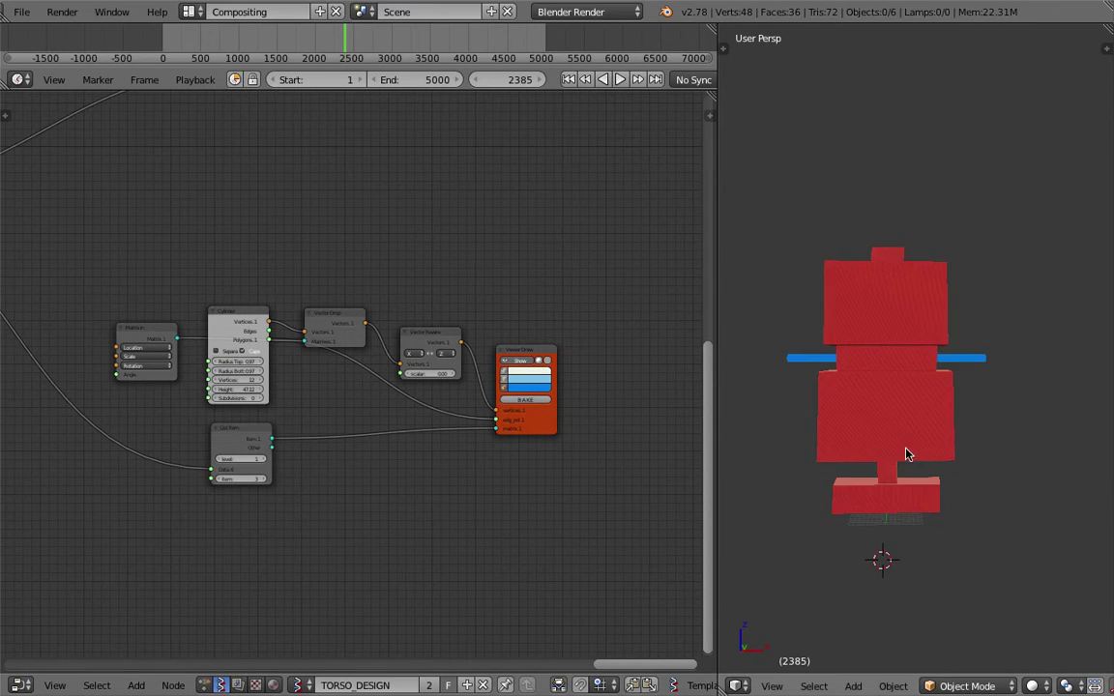
# Show the 3D view's properties and collapse the Shading section to reach the Grease Pencil layer settings.
pyautogui.moveTo(1002, 342); pyautogui.dragTo(1030, 363)
pyautogui.press('n')
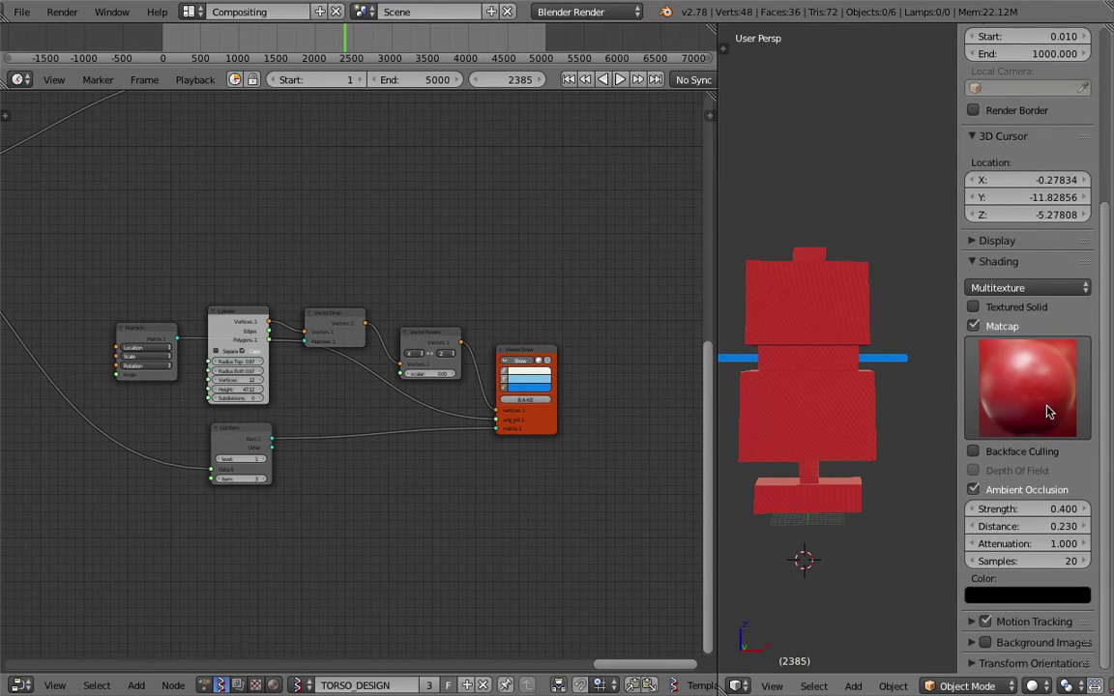
pyautogui.scroll(6, 1050, 426)
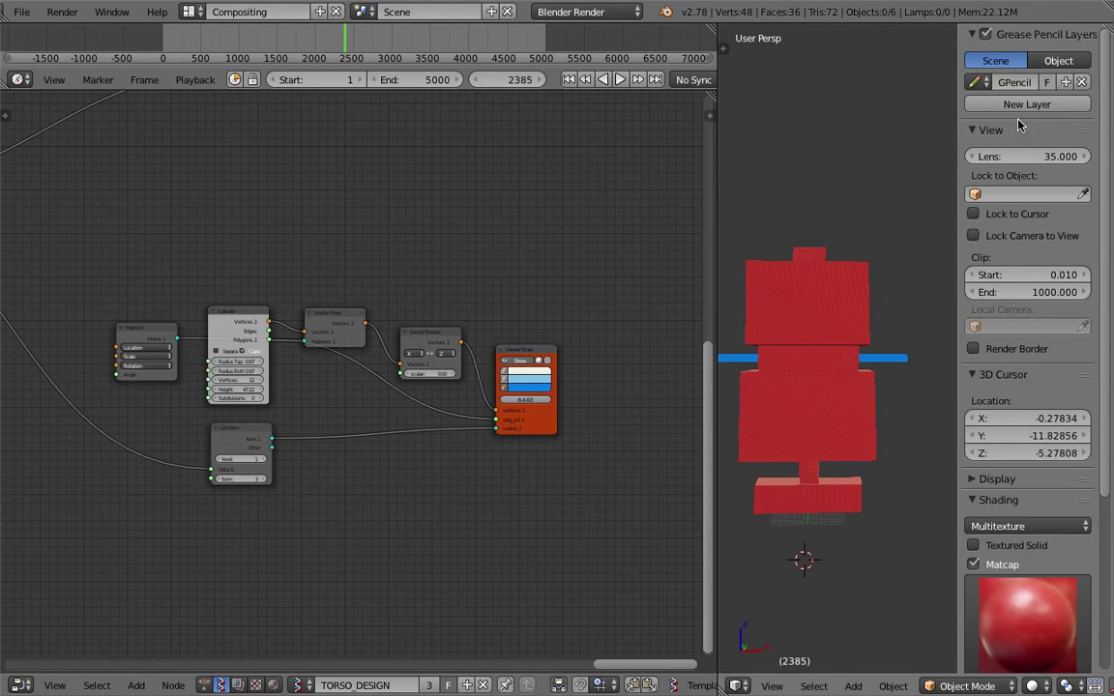
pyautogui.scroll(-6, 1015, 401)
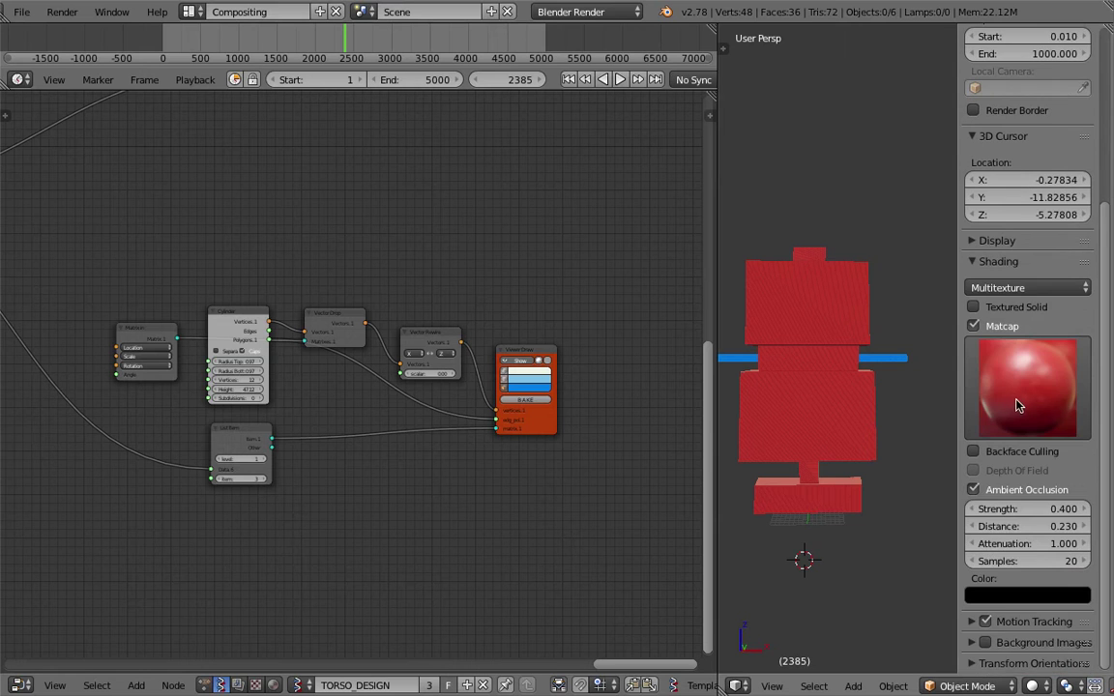
pyautogui.scroll(6, 1018, 406)
pyautogui.scroll(-3, 1023, 283)
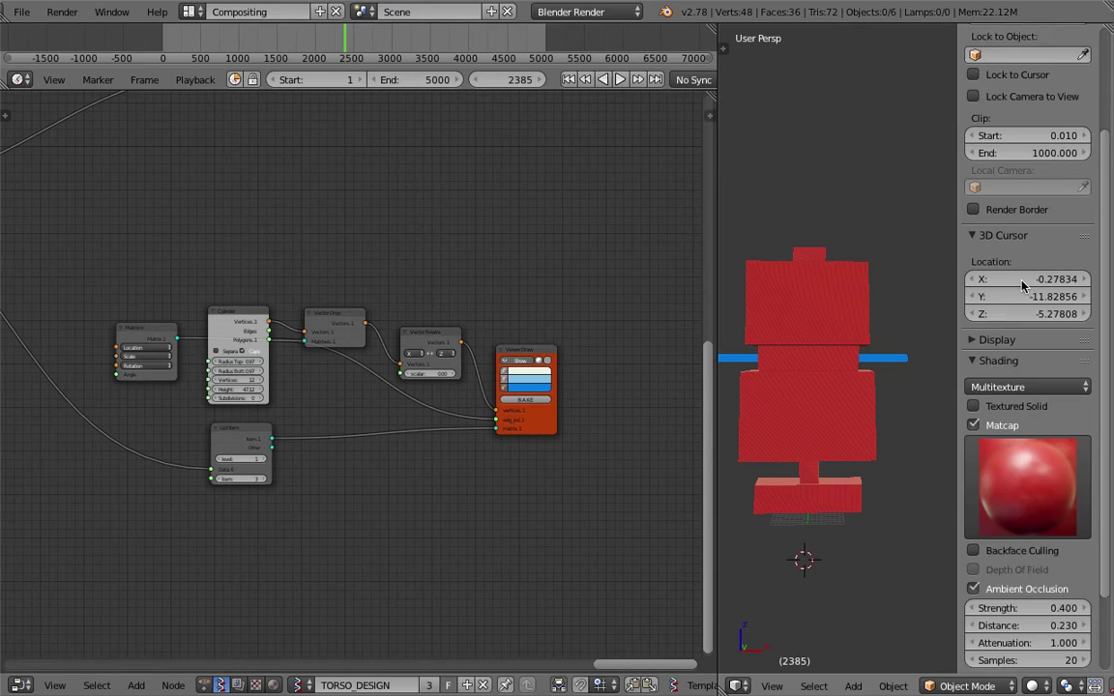
pyautogui.scroll(-3, 1023, 283)
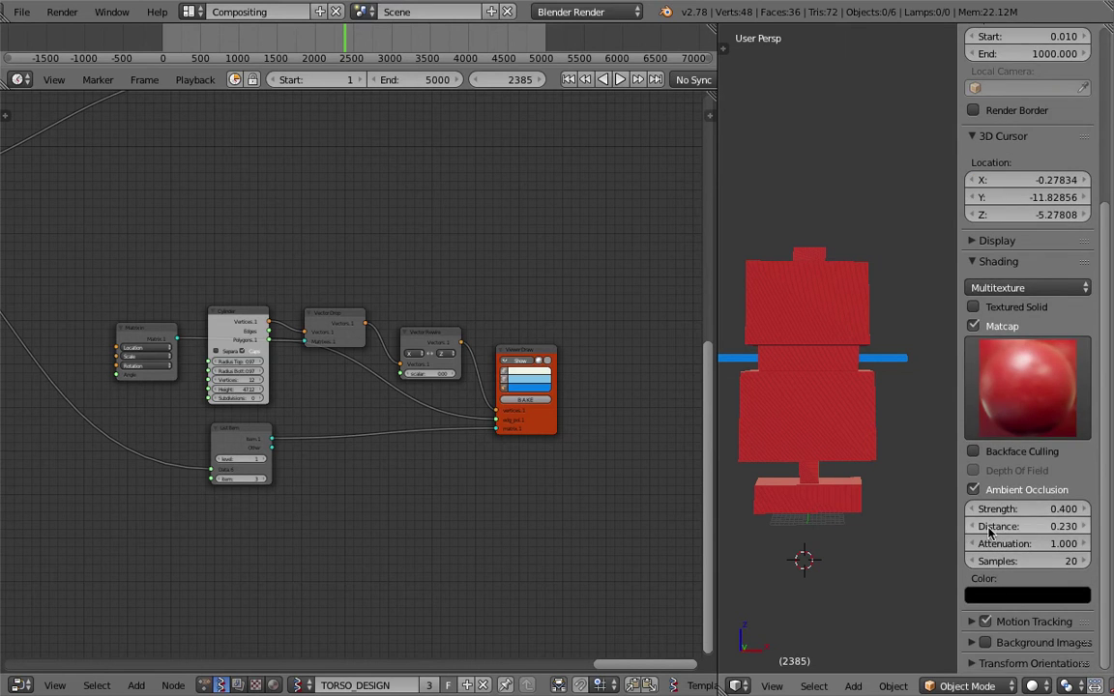
pyautogui.click(976, 261)
pyautogui.click(976, 326)
pyautogui.click(976, 327)
pyautogui.click(971, 304)
pyautogui.click(970, 303)
pyautogui.click(969, 283)
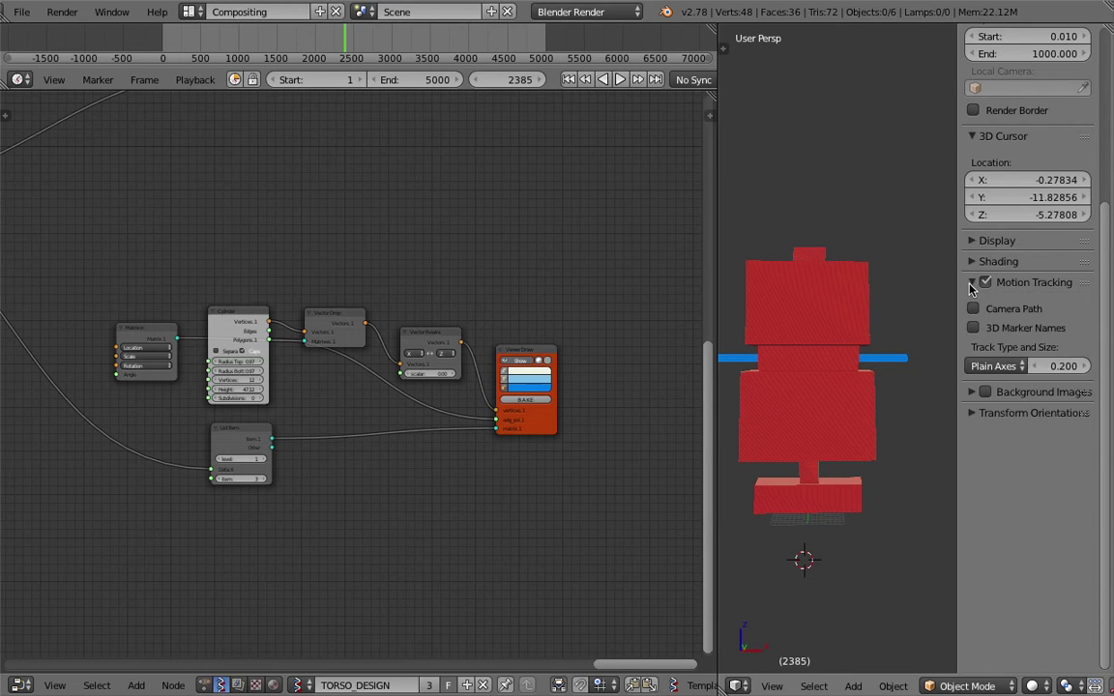
pyautogui.click(970, 284)
pyautogui.click(971, 263)
pyautogui.click(971, 263)
pyautogui.scroll(7, 984, 282)
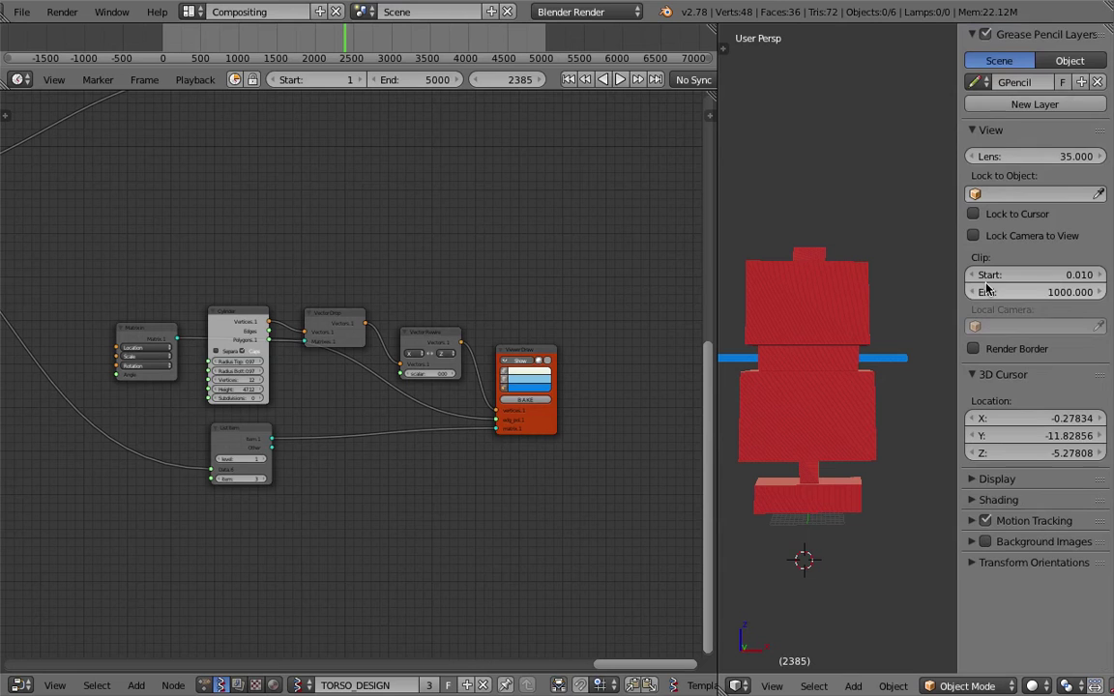
# Add a Grease Pencil layer and draw a closed test stroke above the torso.
pyautogui.click(1015, 107)
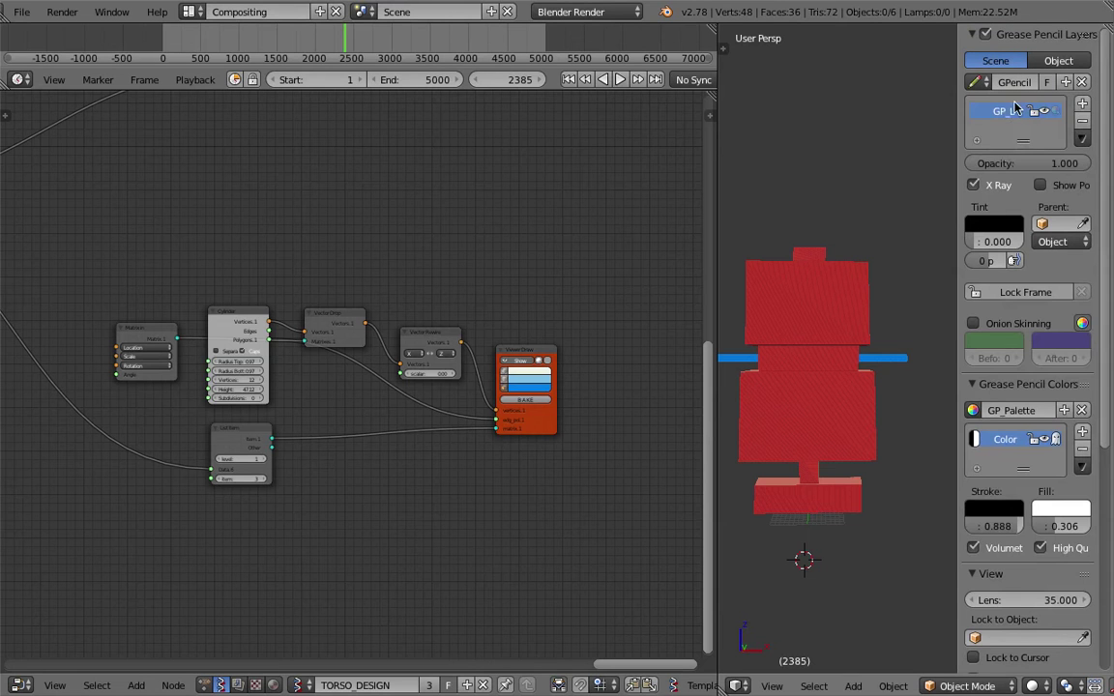
pyautogui.moveTo(835, 173)
pyautogui.mouseDown()
pyautogui.moveTo(875, 180)
pyautogui.moveTo(827, 167)
pyautogui.mouseUp()
# Turn off volumetric strokes for the Grease Pencil color and draw three more small closed test shapes beside the torso.
pyautogui.scroll(-4, 1033, 394)
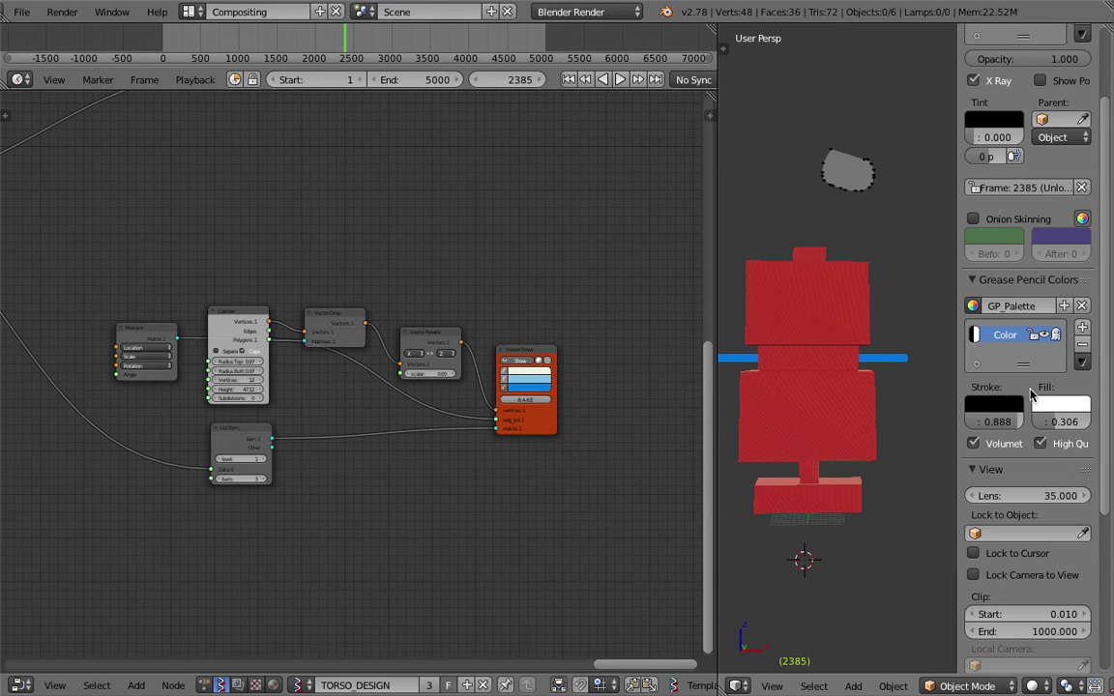
pyautogui.scroll(-1, 1033, 393)
pyautogui.click(973, 408)
pyautogui.moveTo(891, 199)
pyautogui.mouseDown()
pyautogui.moveTo(912, 210)
pyautogui.moveTo(887, 201)
pyautogui.mouseUp()
pyautogui.moveTo(926, 282); pyautogui.dragTo(923, 254)
pyautogui.moveTo(923, 295); pyautogui.dragTo(921, 310)
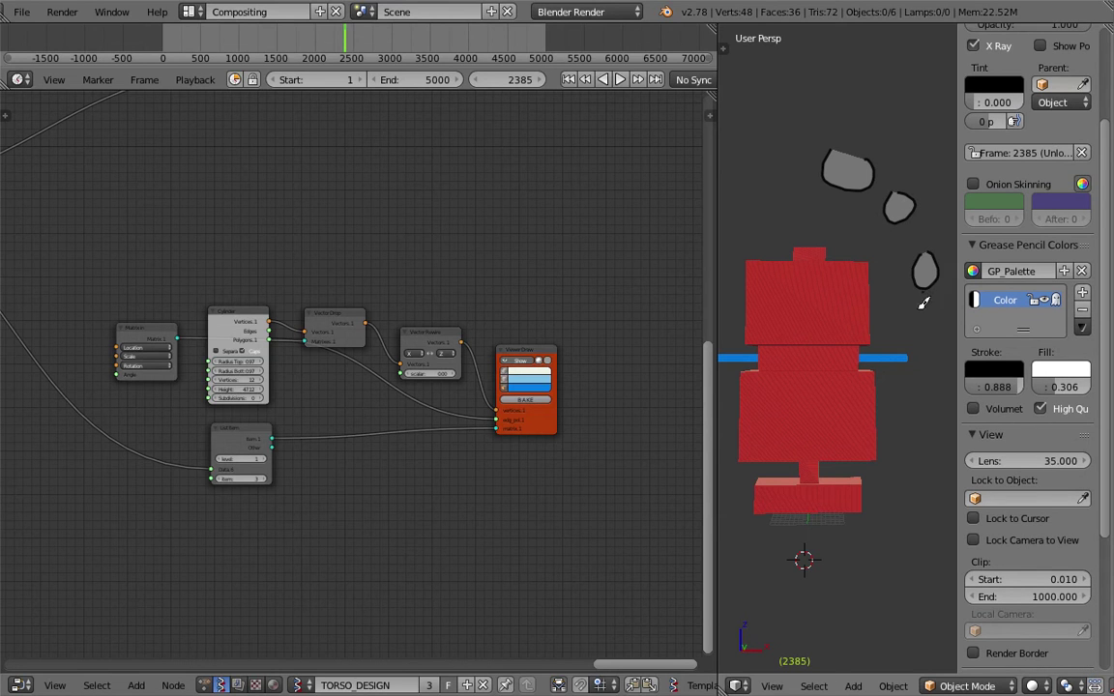
# Widen the 3D view and switch it to the front orthographic view, keeping the torso in frame.
pyautogui.moveTo(718, 256); pyautogui.dragTo(546, 256)
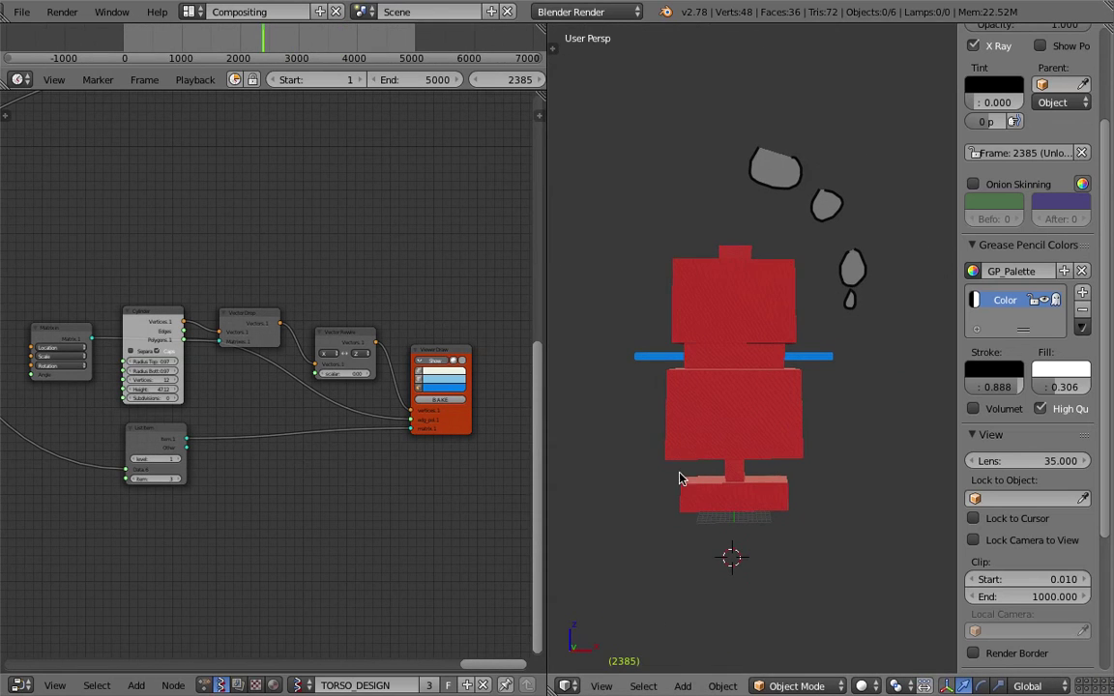
pyautogui.click(601, 685)
pyautogui.click(623, 572)
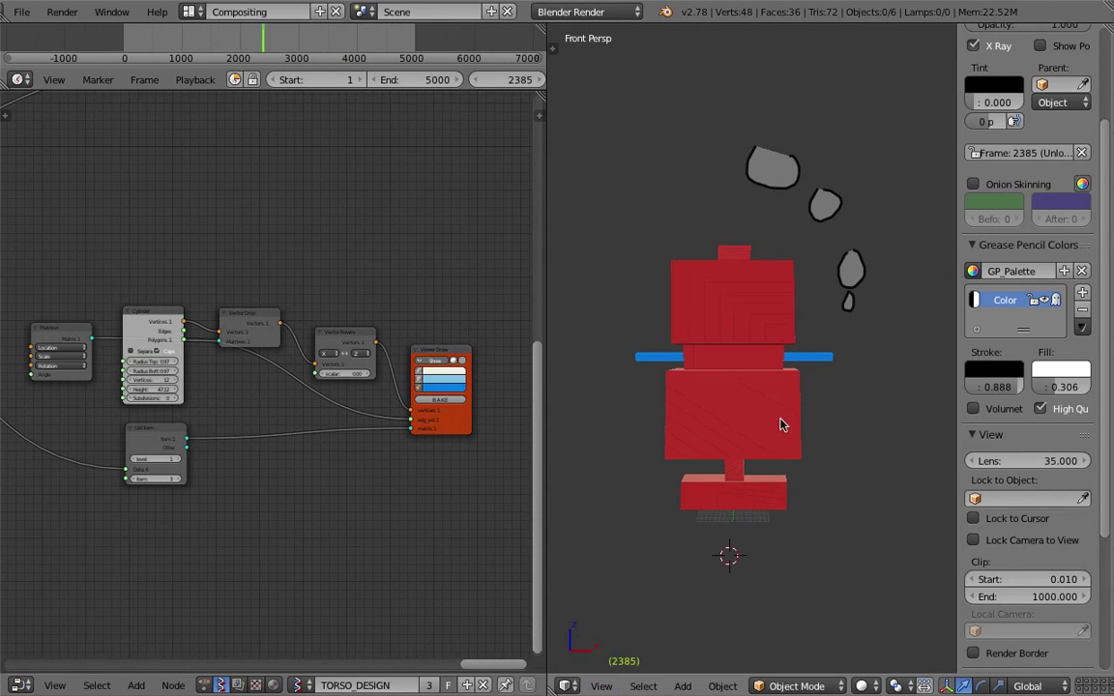
pyautogui.click(600, 685)
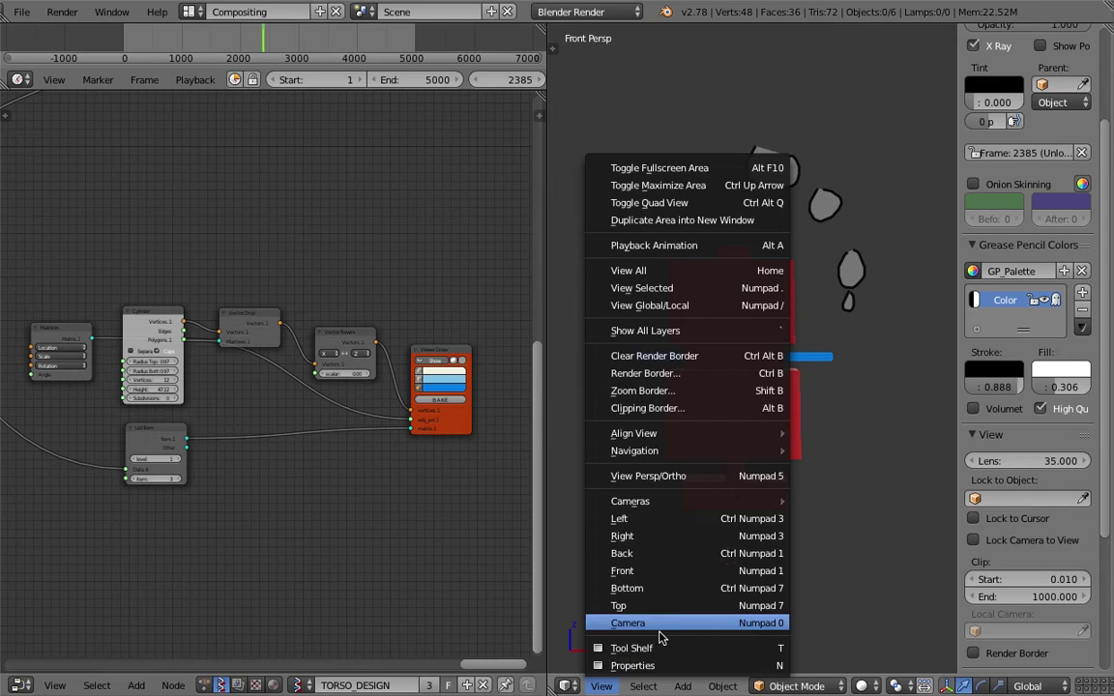
pyautogui.click(611, 476)
pyautogui.keyDown('shift'); pyautogui.moveTo(793, 404); pyautogui.dragTo(944, 356, button='middle'); pyautogui.keyUp('shift')
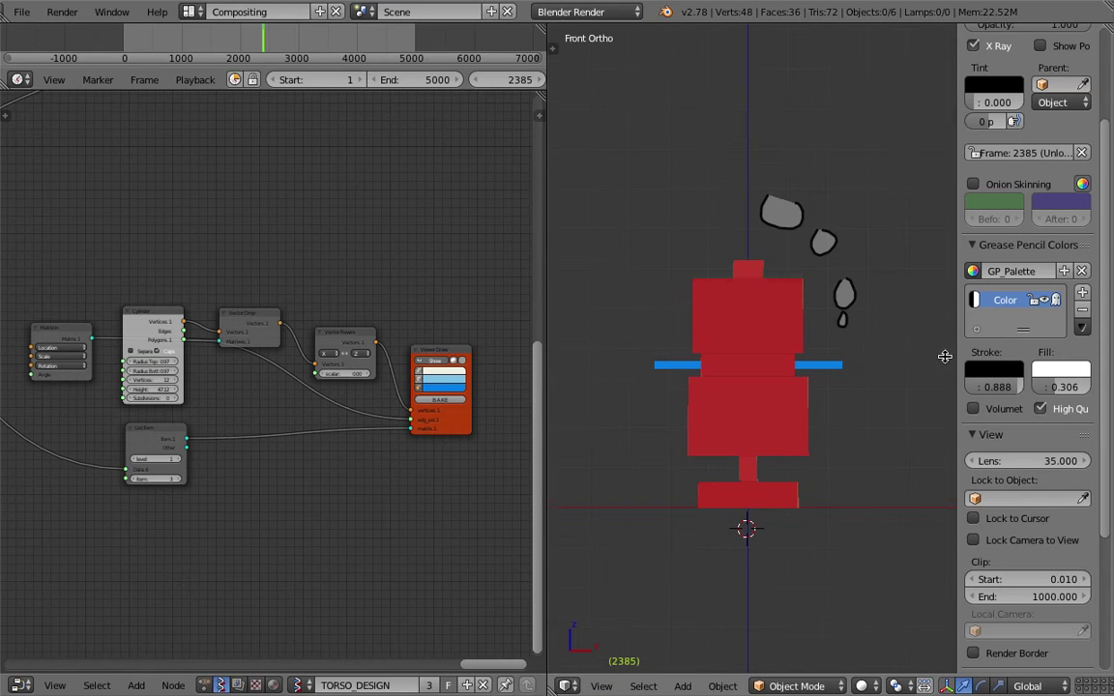
# Delete the Grease Pencil layer holding the test strokes and add a new empty layer.
pyautogui.scroll(4, 1083, 319)
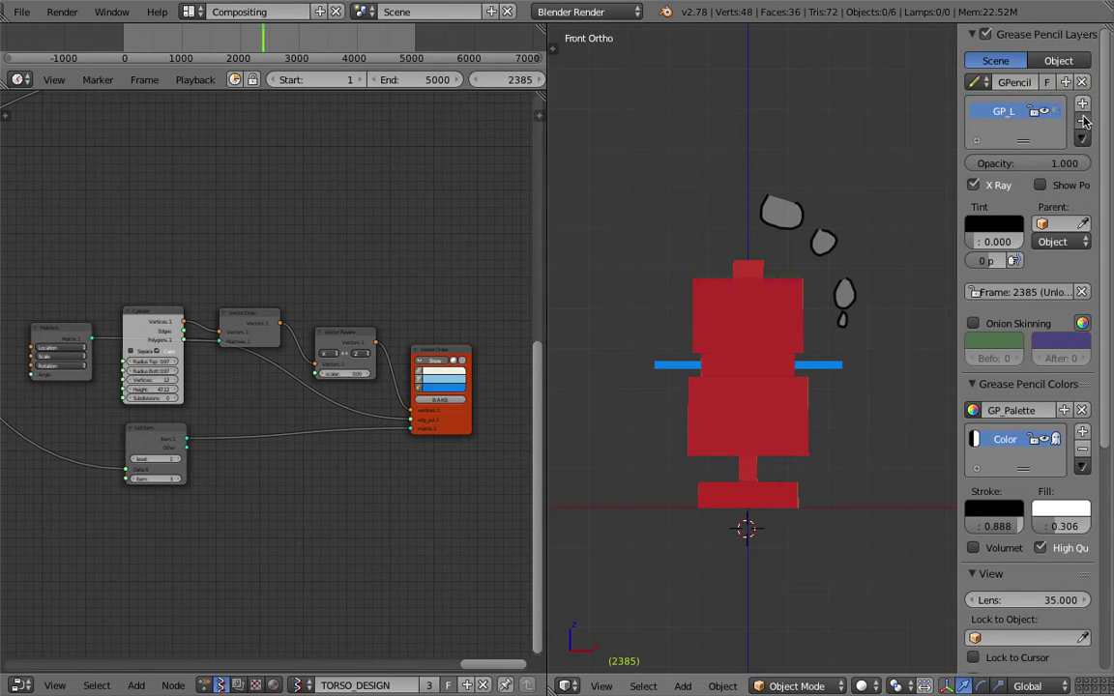
pyautogui.click(1083, 120)
pyautogui.click(1044, 103)
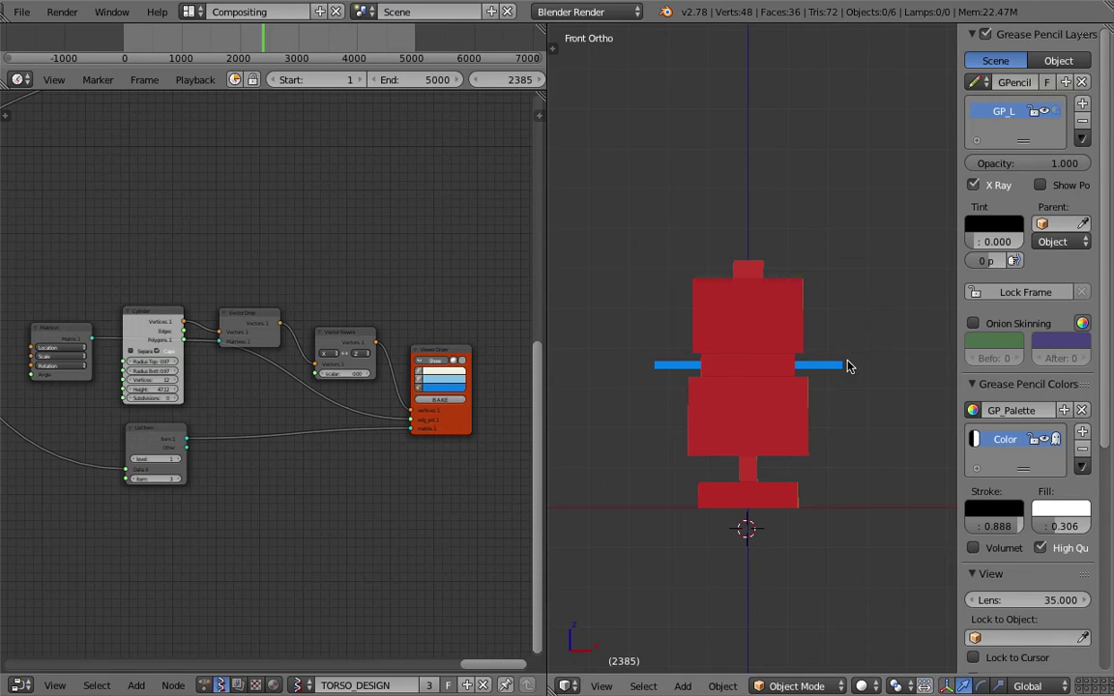
# Sketch a shoulder joint and a hanging arm at each end of the blue cylinder bar.
pyautogui.moveTo(844, 356); pyautogui.dragTo(851, 368)
pyautogui.moveTo(856, 372); pyautogui.dragTo(856, 373)
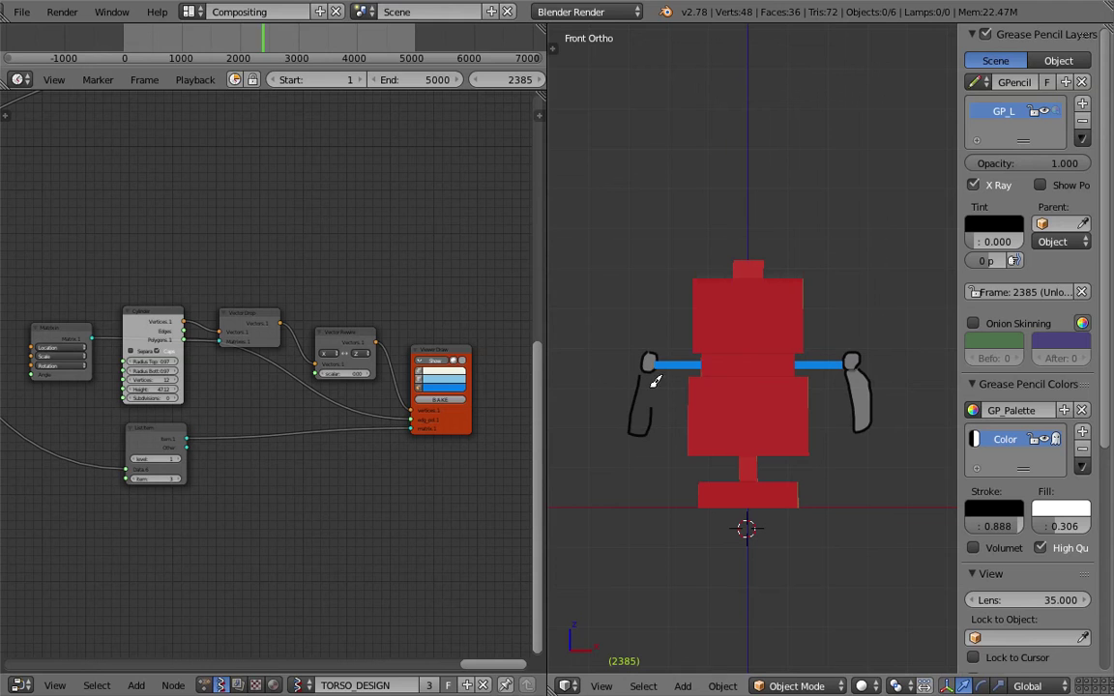
pyautogui.moveTo(655, 382); pyautogui.dragTo(654, 380)
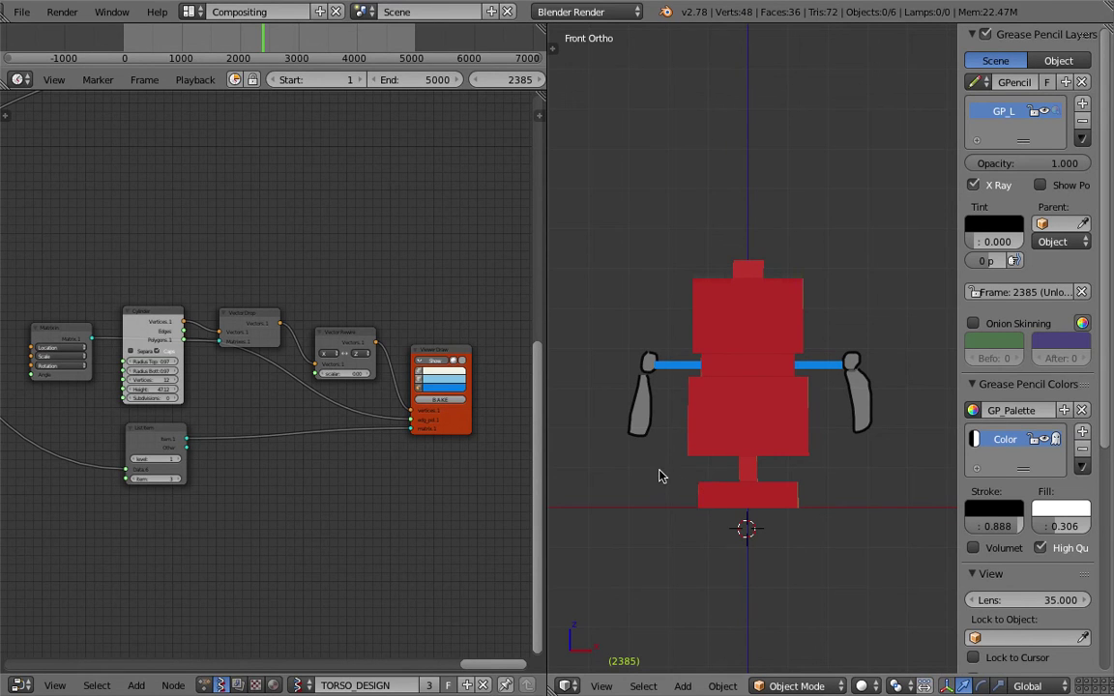
# Sketch two legs beside the lowest box and a face with eyes and a mouth on the upper large box.
pyautogui.moveTo(688, 457); pyautogui.dragTo(681, 463)
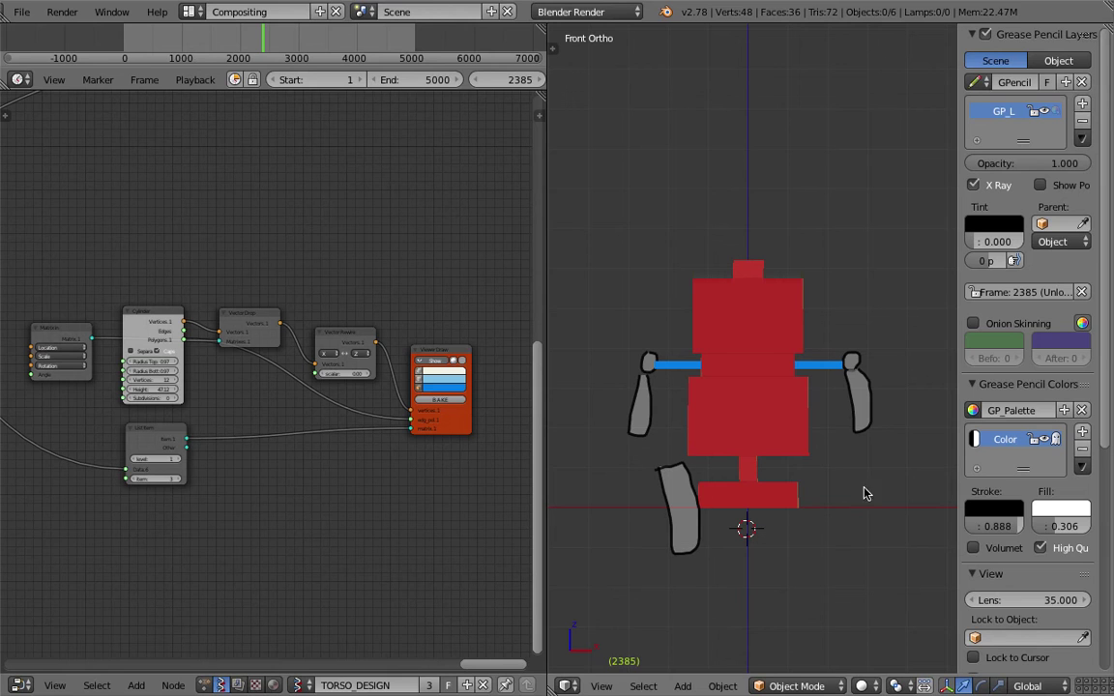
pyautogui.moveTo(807, 477); pyautogui.dragTo(805, 473)
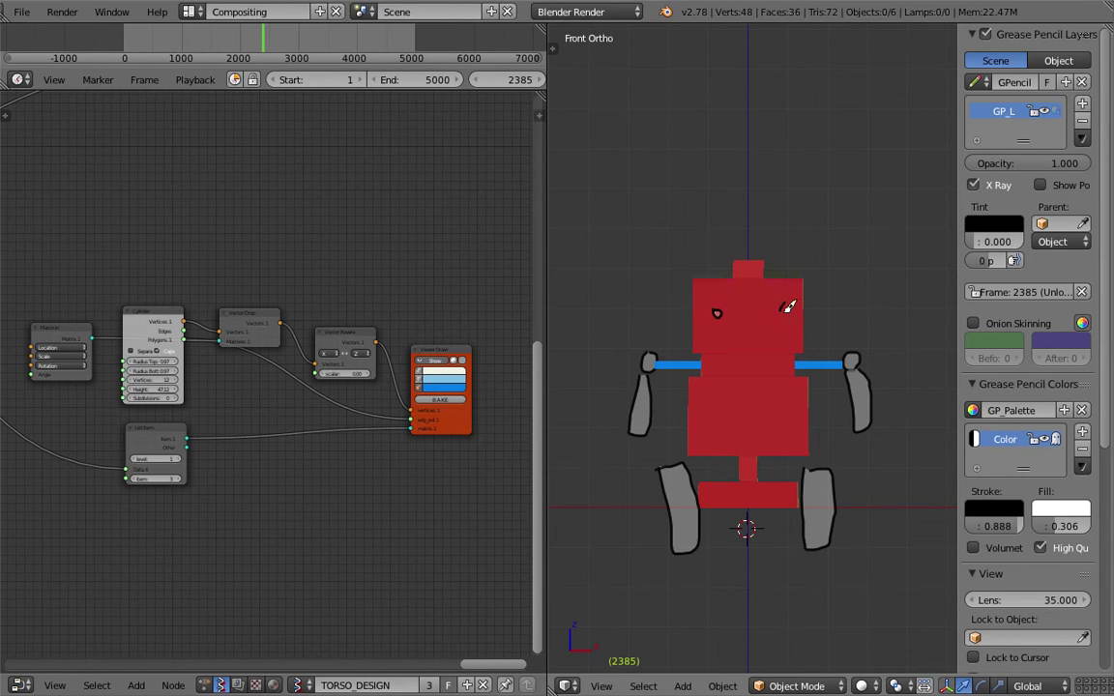
pyautogui.moveTo(738, 334); pyautogui.dragTo(731, 332)
# On frame 2386, sketch two eyes, an arm with a shoulder joint on each side, and two legs over the box torso.
pyautogui.press('Right')
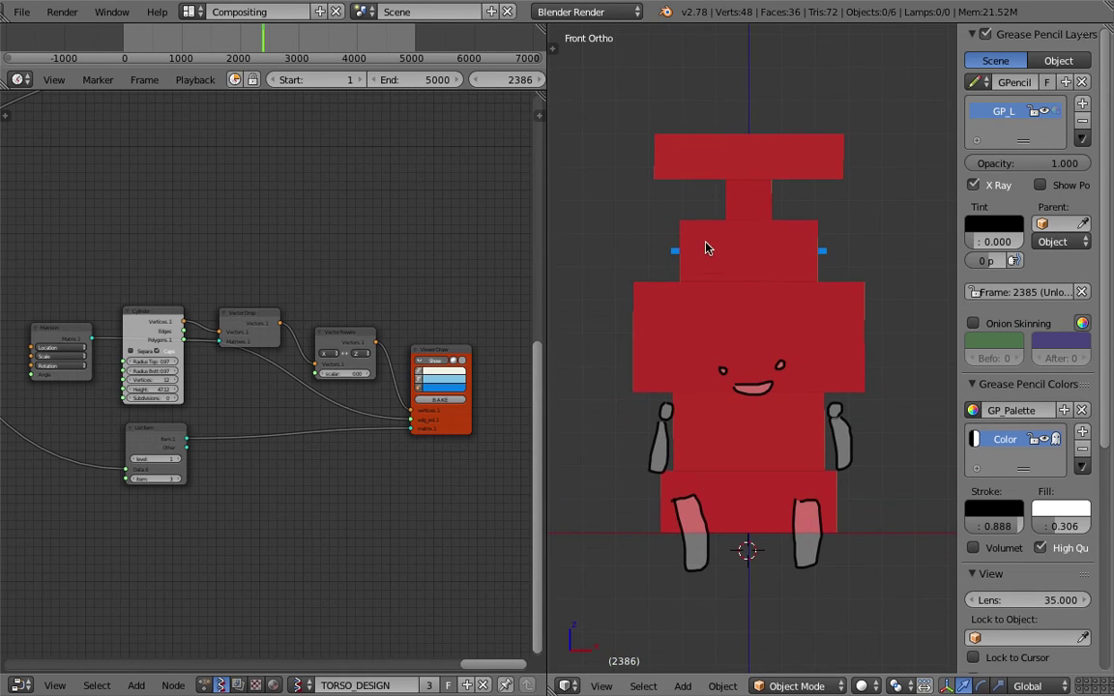
pyautogui.moveTo(707, 242); pyautogui.dragTo(704, 245)
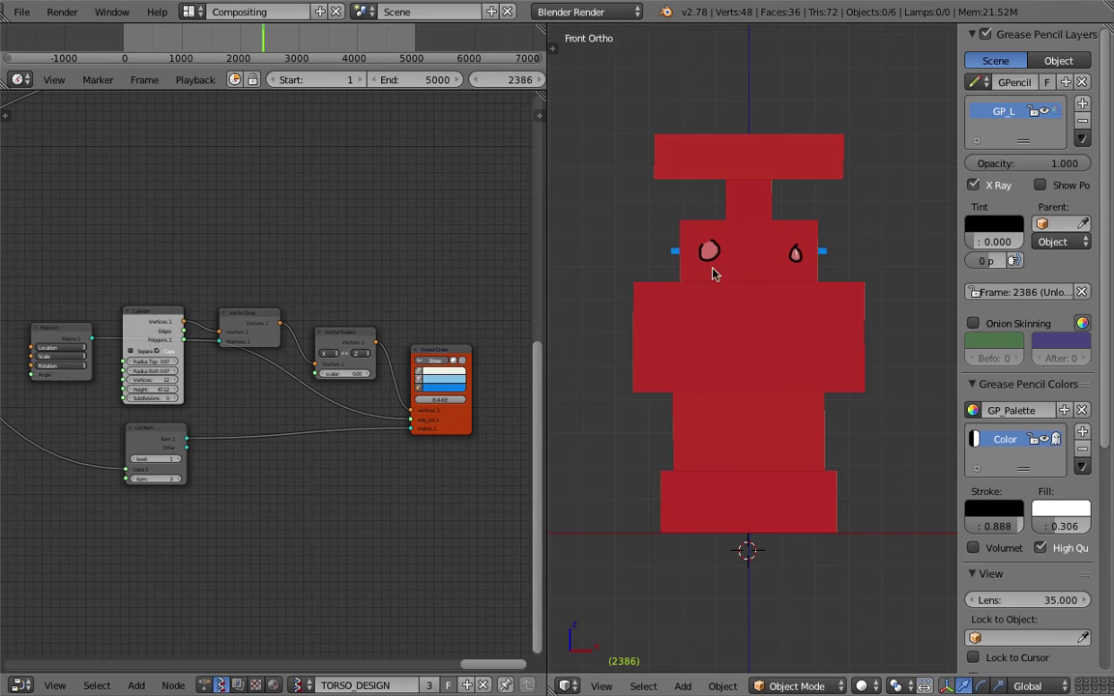
pyautogui.moveTo(631, 326); pyautogui.dragTo(630, 344)
pyautogui.moveTo(866, 321)
pyautogui.mouseDown()
pyautogui.moveTo(893, 340)
pyautogui.moveTo(887, 356)
pyautogui.mouseUp()
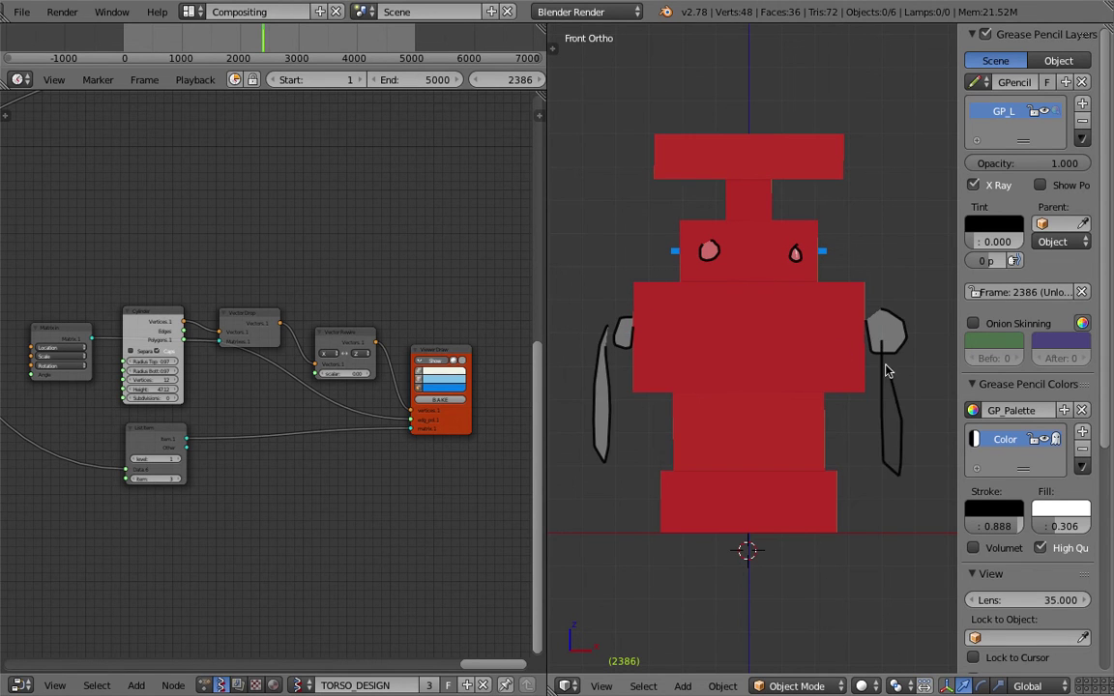
pyautogui.moveTo(687, 509)
pyautogui.mouseDown()
pyautogui.moveTo(689, 631)
pyautogui.moveTo(690, 522)
pyautogui.mouseUp()
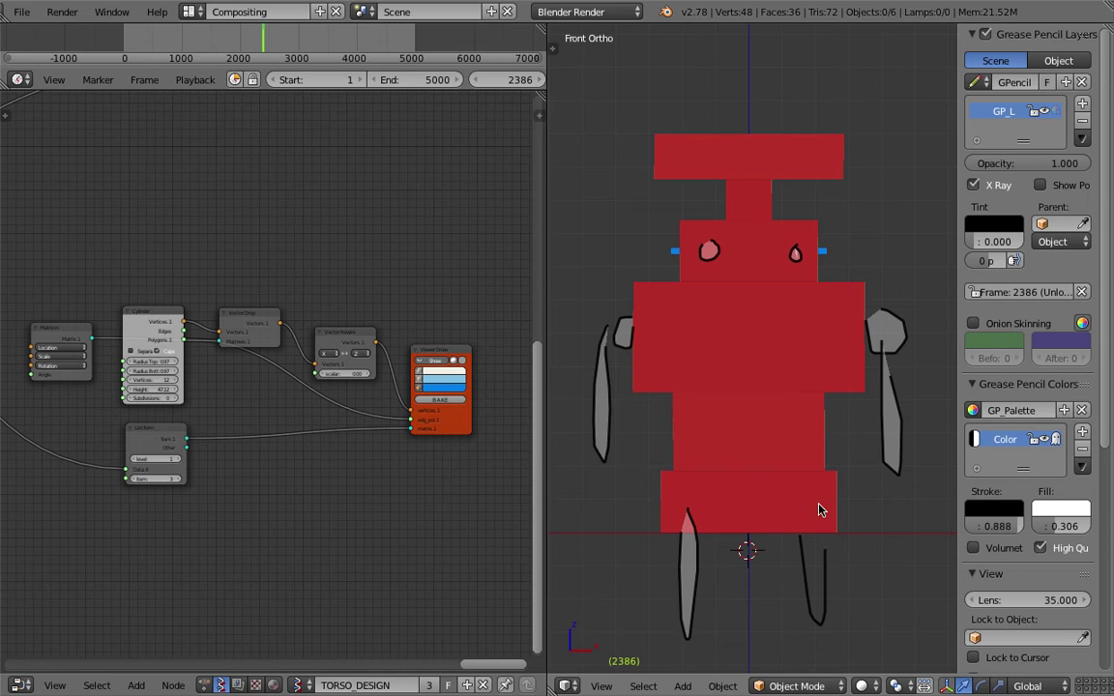
pyautogui.moveTo(818, 509); pyautogui.dragTo(817, 502)
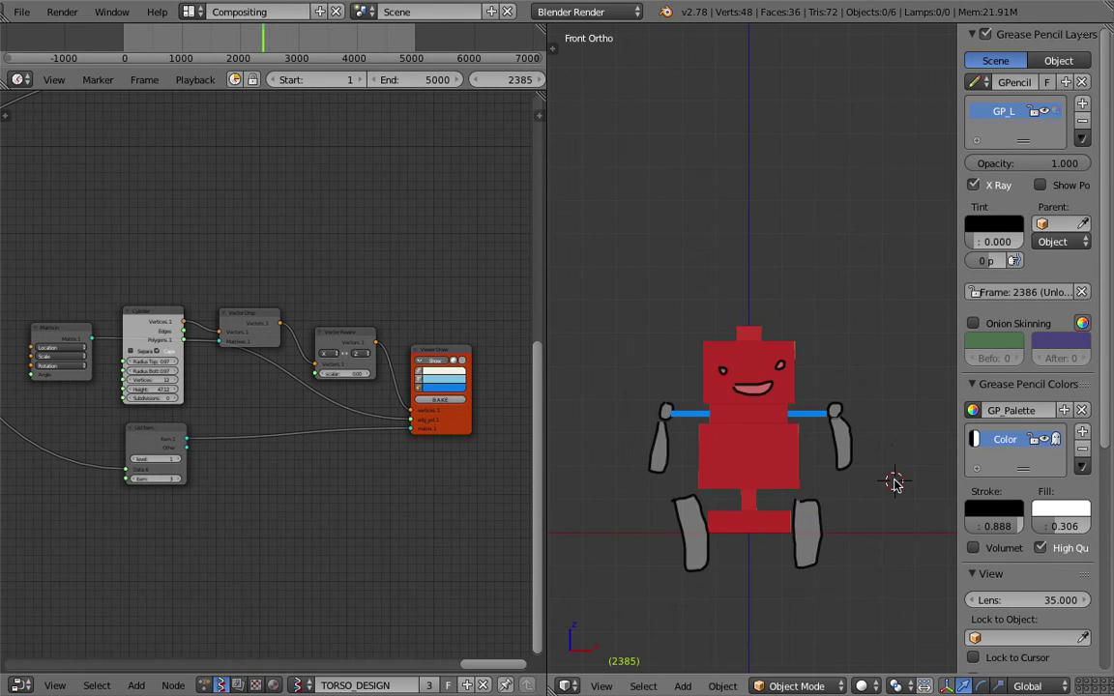
# On frame 2387, sketch three eyes on the wide upper box, an arm at each end of the blue bar, and two jointed legs.
pyautogui.press('Right')
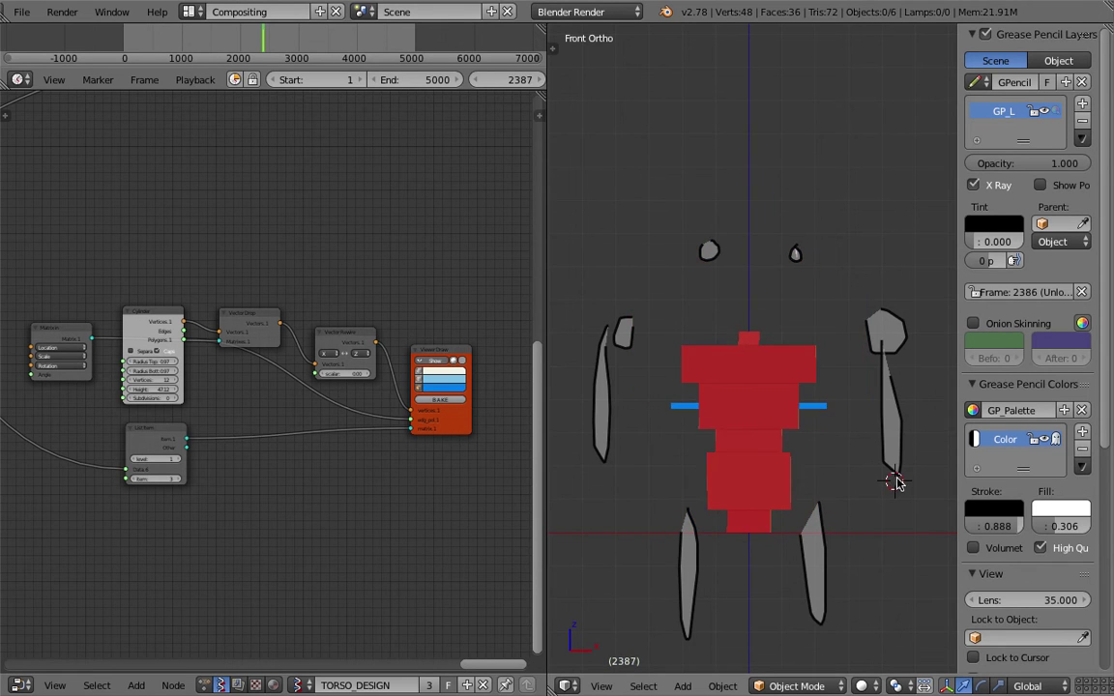
pyautogui.scroll(2, 755, 418)
pyautogui.moveTo(679, 363); pyautogui.dragTo(735, 371)
pyautogui.keyDown('shift'); pyautogui.scroll(-3, 707, 400); pyautogui.keyUp('shift')
pyautogui.moveTo(622, 389); pyautogui.dragTo(627, 377)
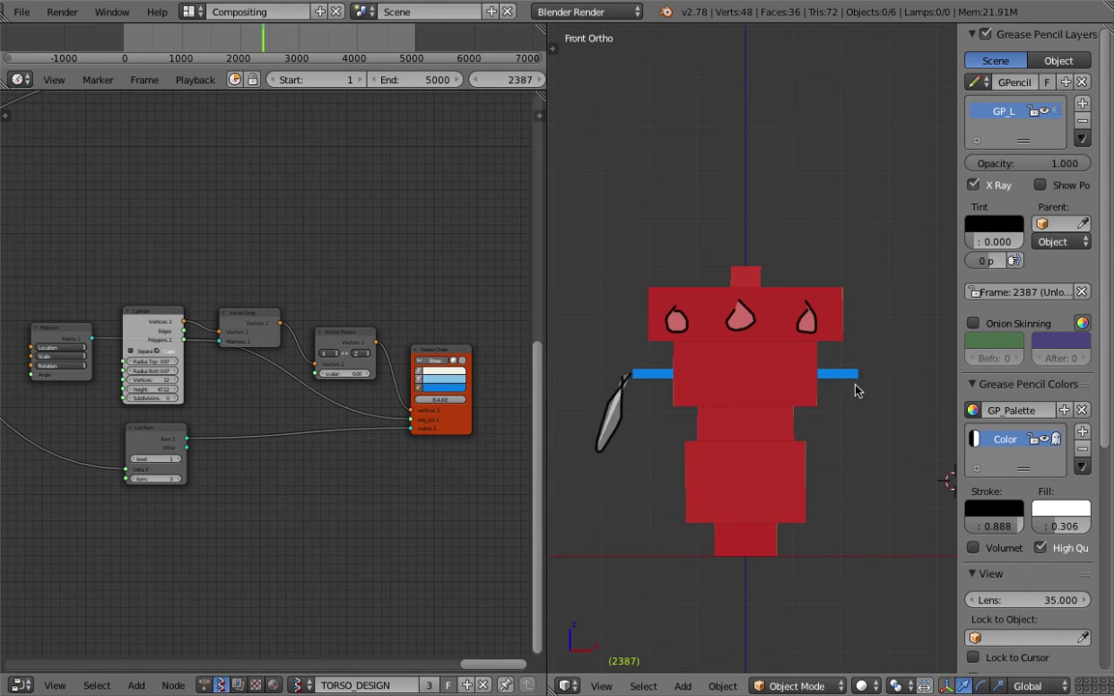
pyautogui.moveTo(891, 411); pyautogui.dragTo(859, 372)
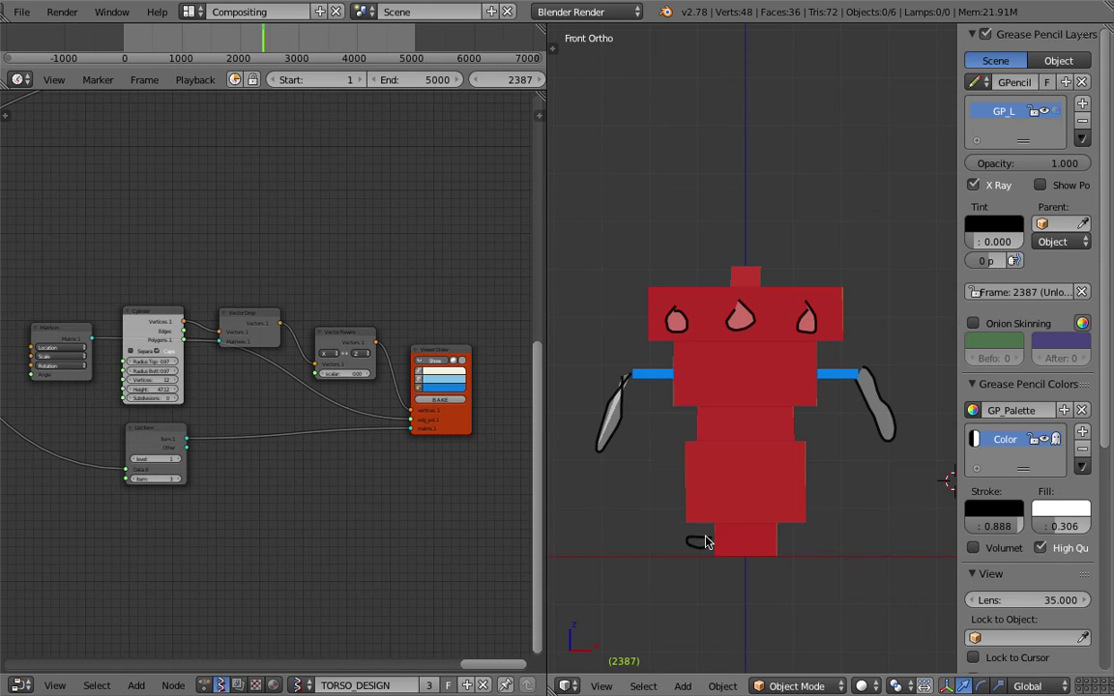
pyautogui.moveTo(771, 560); pyautogui.dragTo(775, 553)
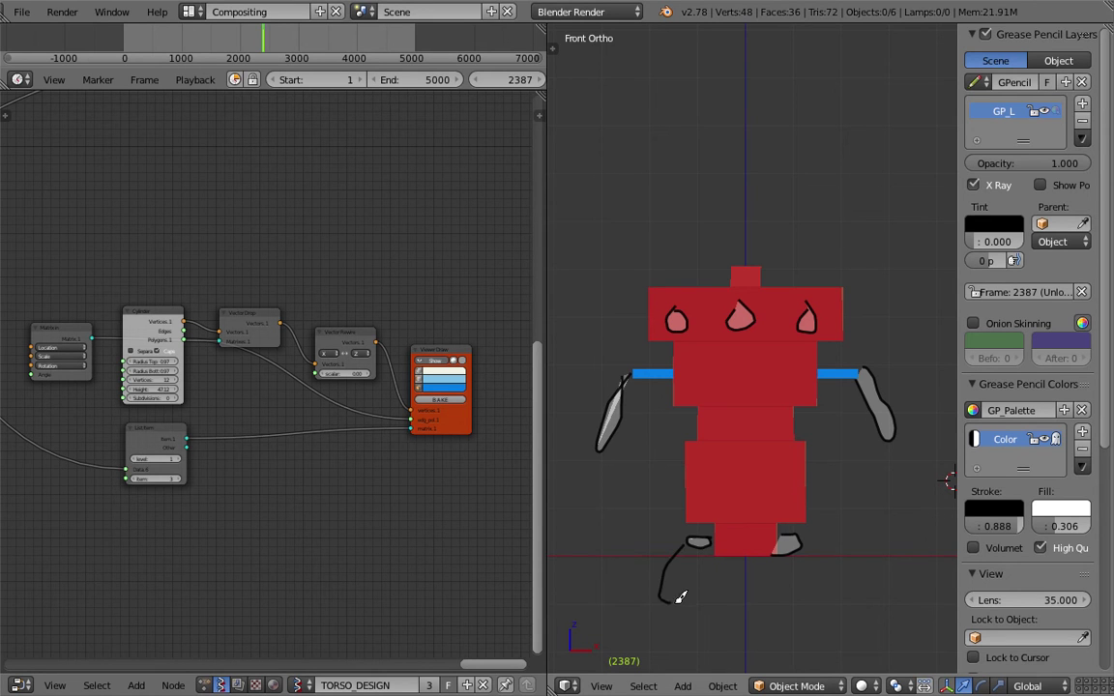
pyautogui.moveTo(842, 557); pyautogui.dragTo(848, 530)
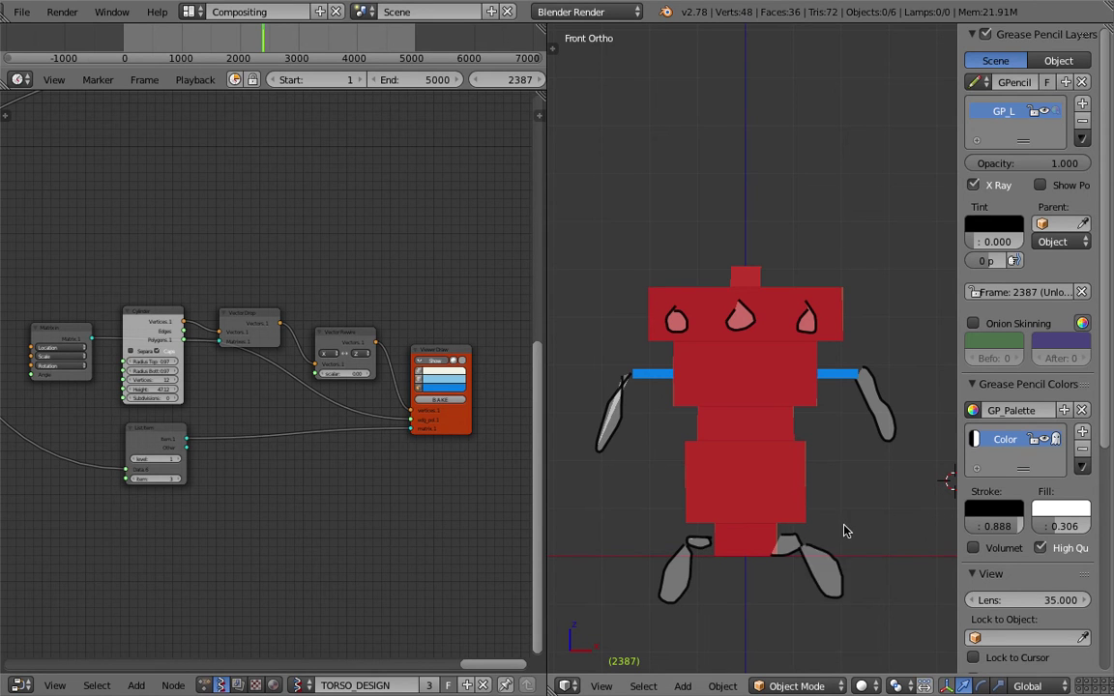
# Step back and forth through frames 2385 to 2387 to compare the sketched characters.
pyautogui.scroll(-1, 849, 512)
pyautogui.press('Right')
pyautogui.press('Left')
pyautogui.press('Left')
pyautogui.press('Left')
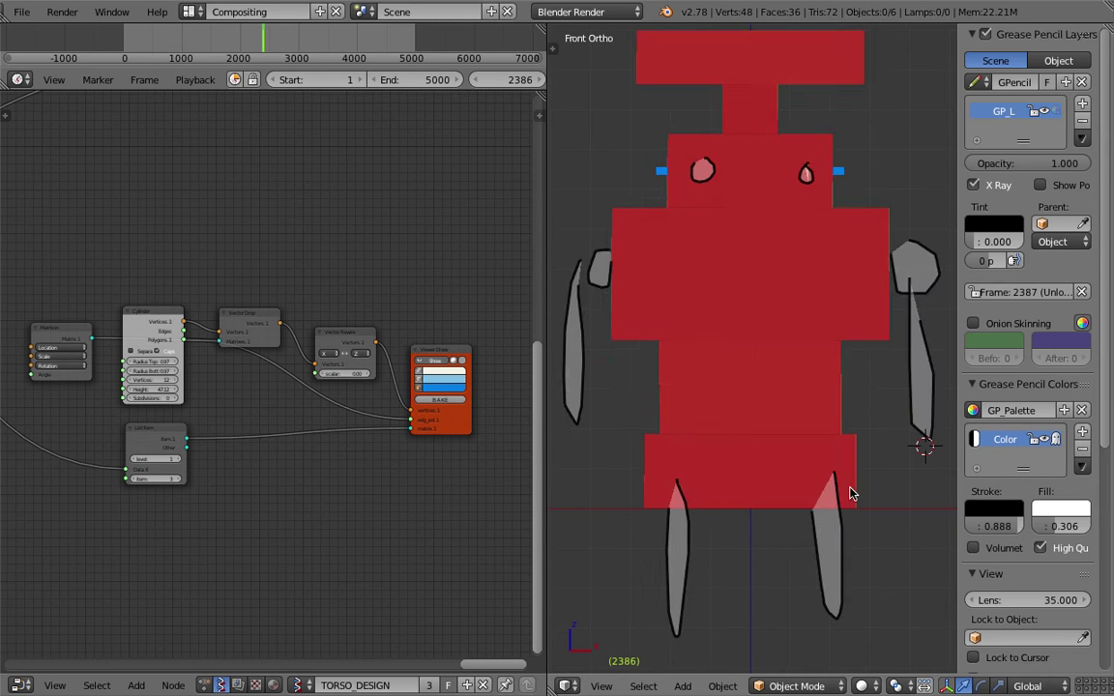
pyautogui.press('Right')
pyautogui.press('Left')
pyautogui.press('Right')
pyautogui.press('Right')
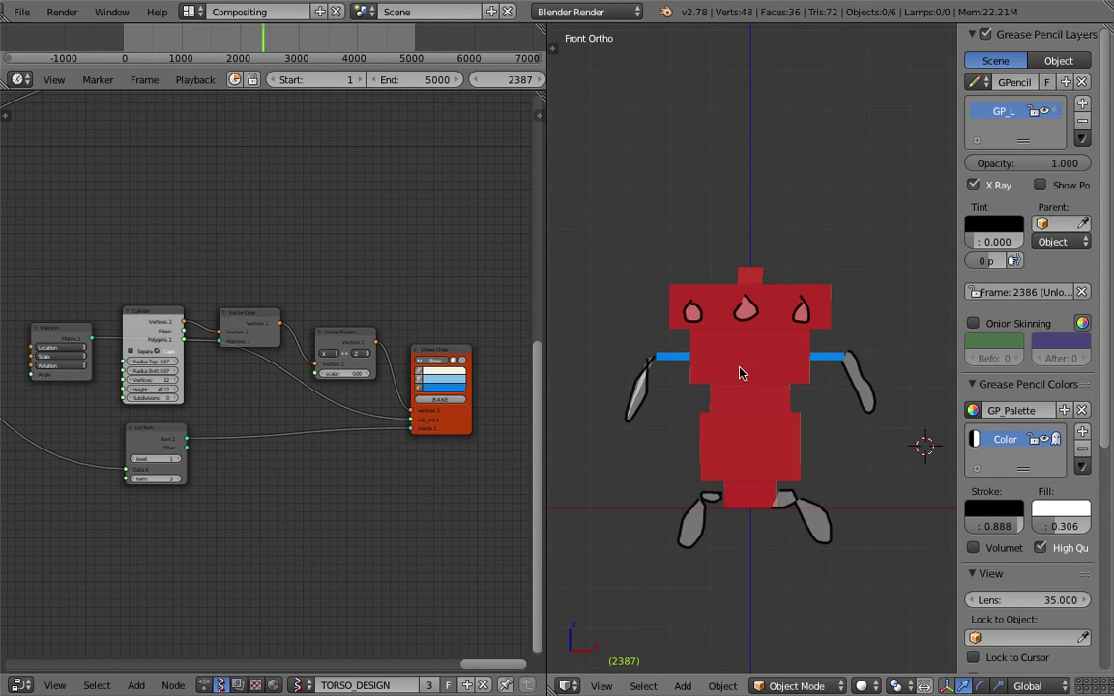
# On frame 2388, sketch two eyes, a wide open mouth, limbs at the blue bar's ends, and two legs over the torso.
pyautogui.press('Right')
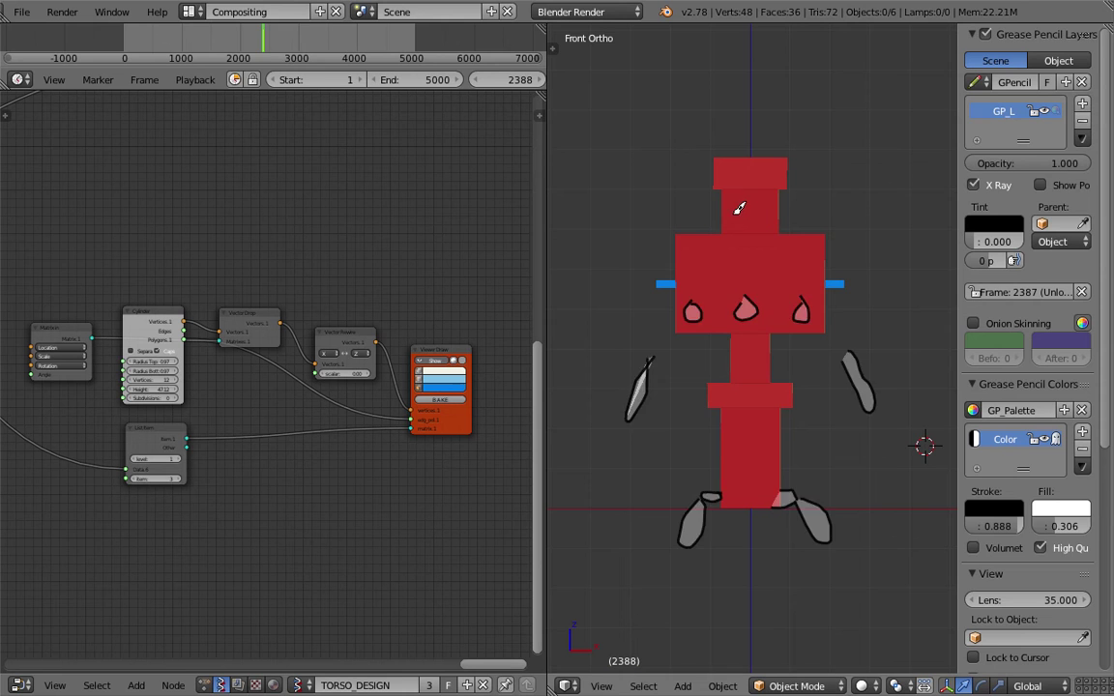
pyautogui.click(735, 214)
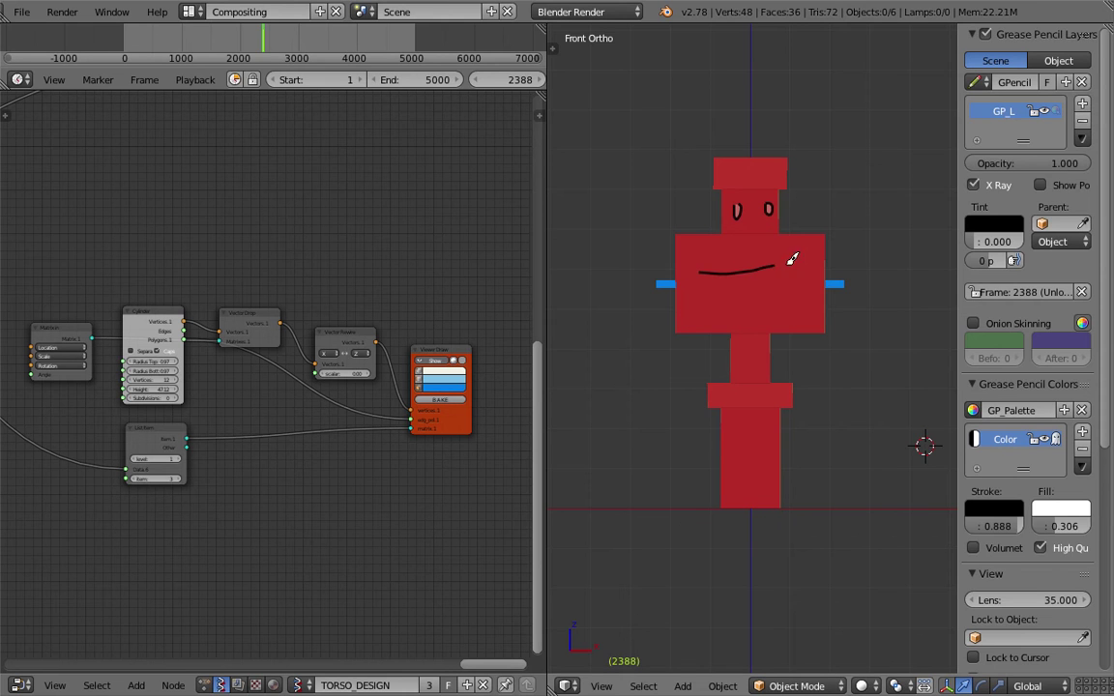
pyautogui.moveTo(738, 285); pyautogui.dragTo(701, 275)
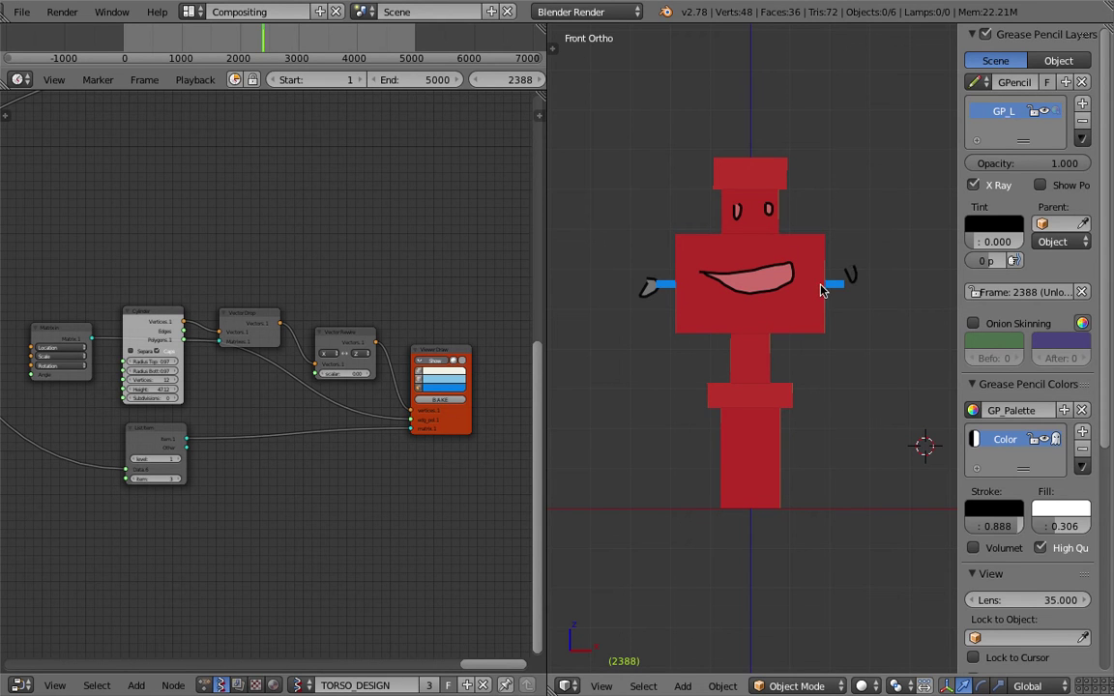
pyautogui.moveTo(715, 476); pyautogui.dragTo(692, 505)
pyautogui.moveTo(832, 527); pyautogui.dragTo(795, 488)
# Return to frame 2387 and delete the Grease Pencil layer containing the character sketches.
pyautogui.press('Left')
pyautogui.press('Left')
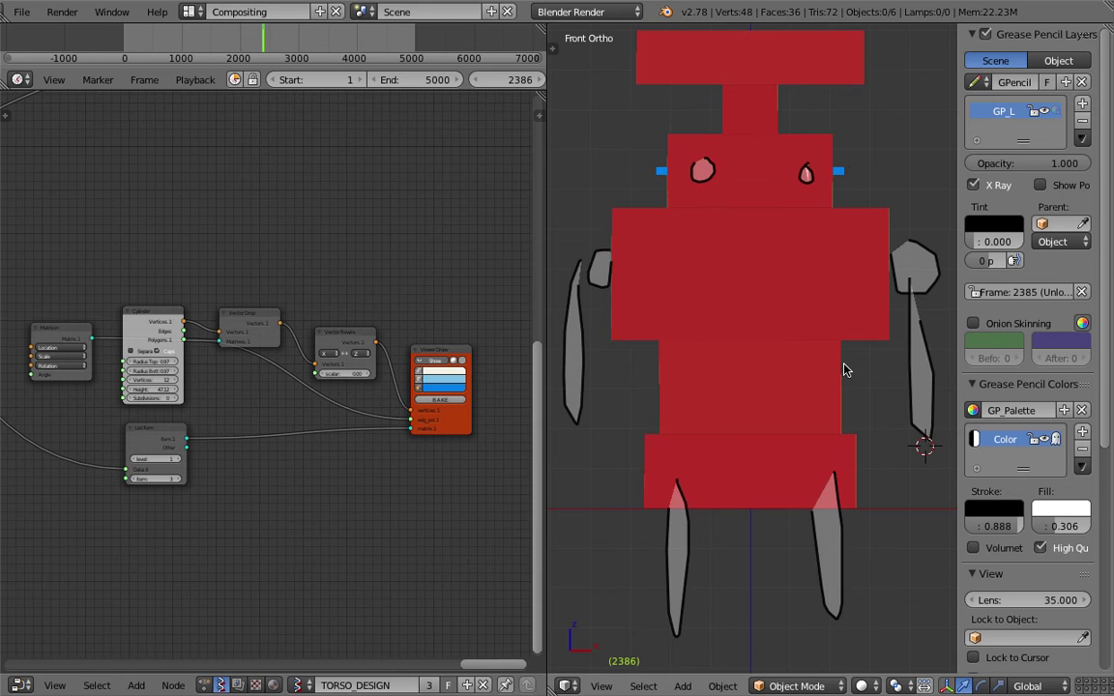
pyautogui.press('Right')
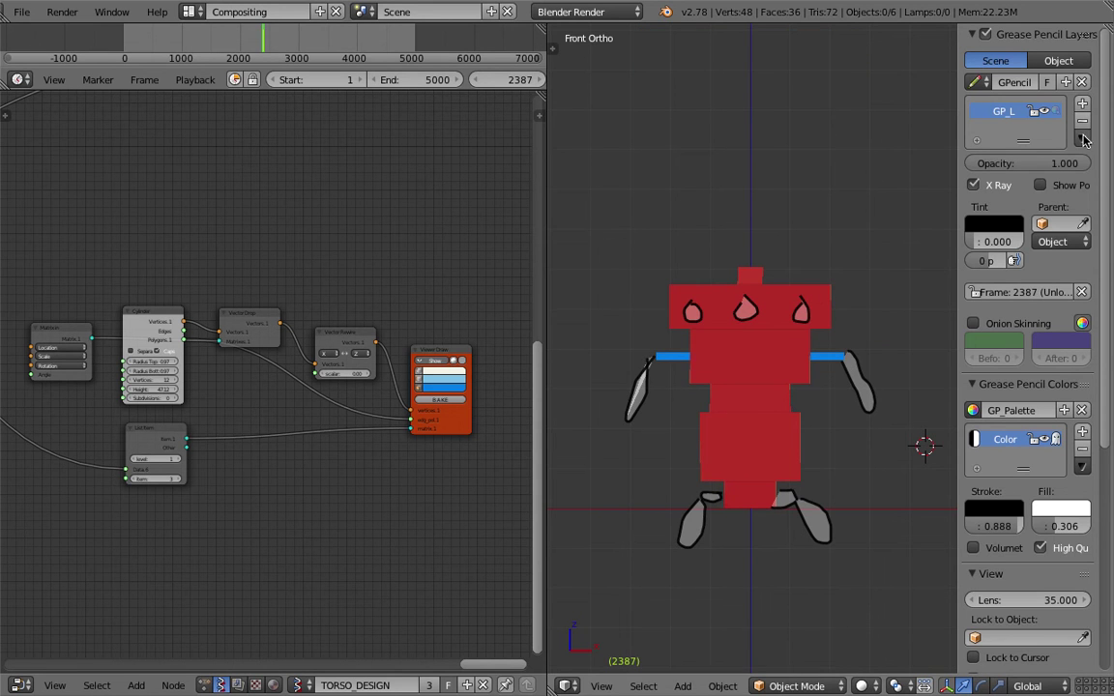
pyautogui.click(1082, 122)
pyautogui.moveTo(772, 276); pyautogui.dragTo(799, 287, button='middle')
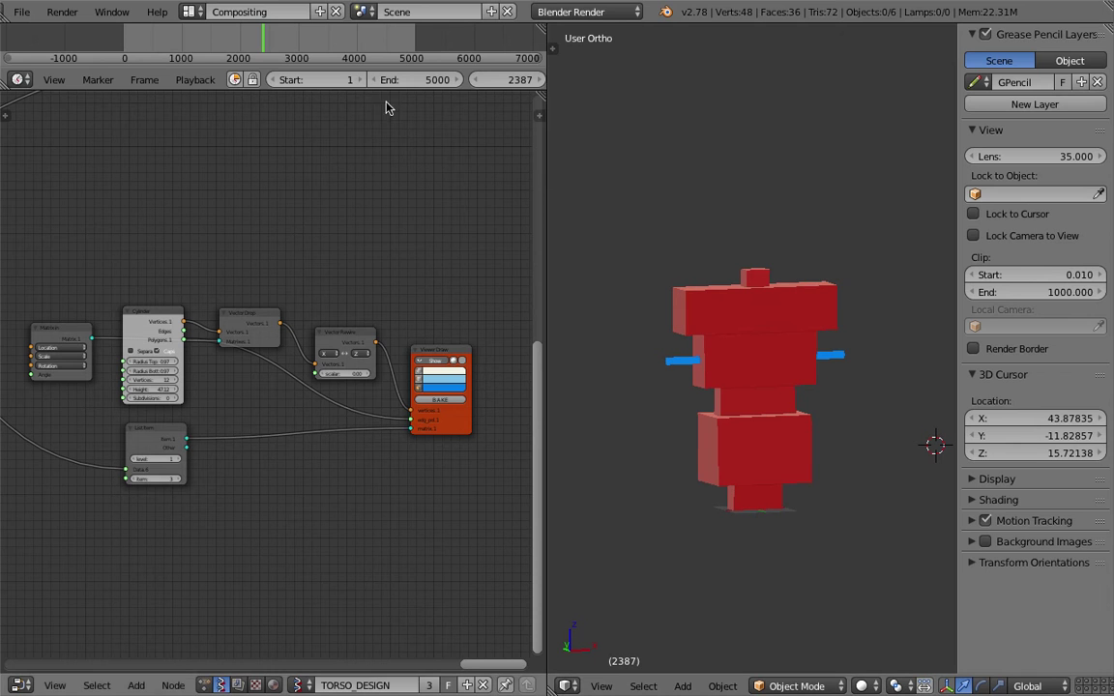
# Enlarge the timeline and examine the node tree from the arm cylinder nodes back to the z height frame.
pyautogui.moveTo(384, 91); pyautogui.dragTo(384, 111)
pyautogui.moveTo(122, 320); pyautogui.dragTo(223, 292, button='middle')
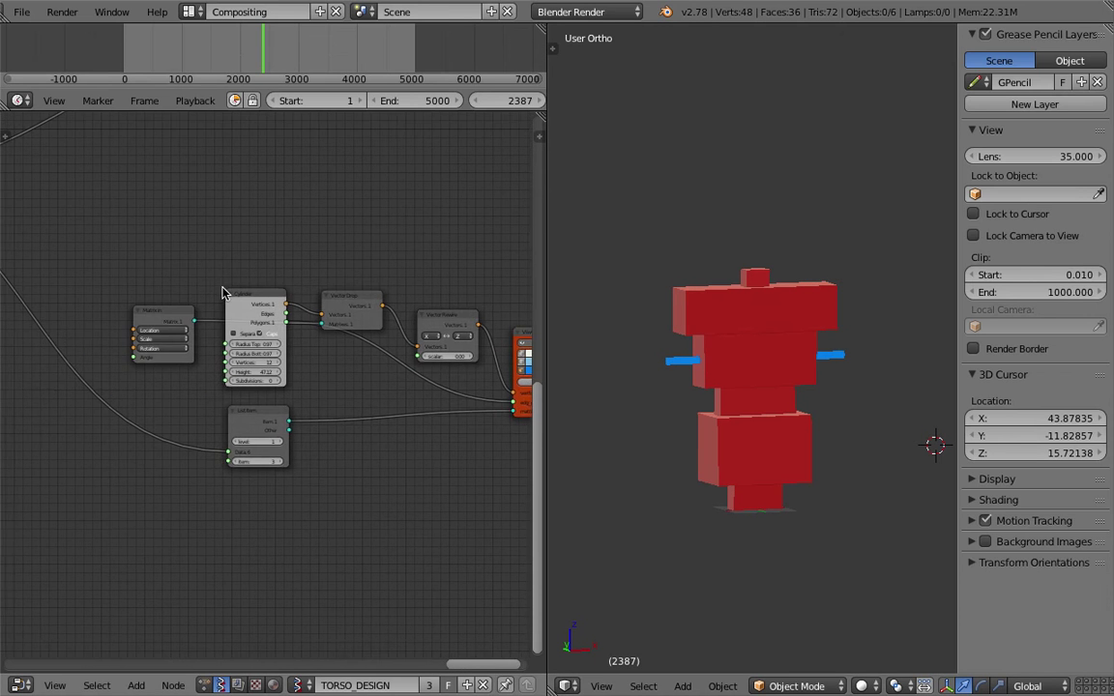
pyautogui.moveTo(431, 313); pyautogui.dragTo(239, 278, button='middle')
pyautogui.scroll(2, 327, 317)
pyautogui.scroll(-4, 329, 322)
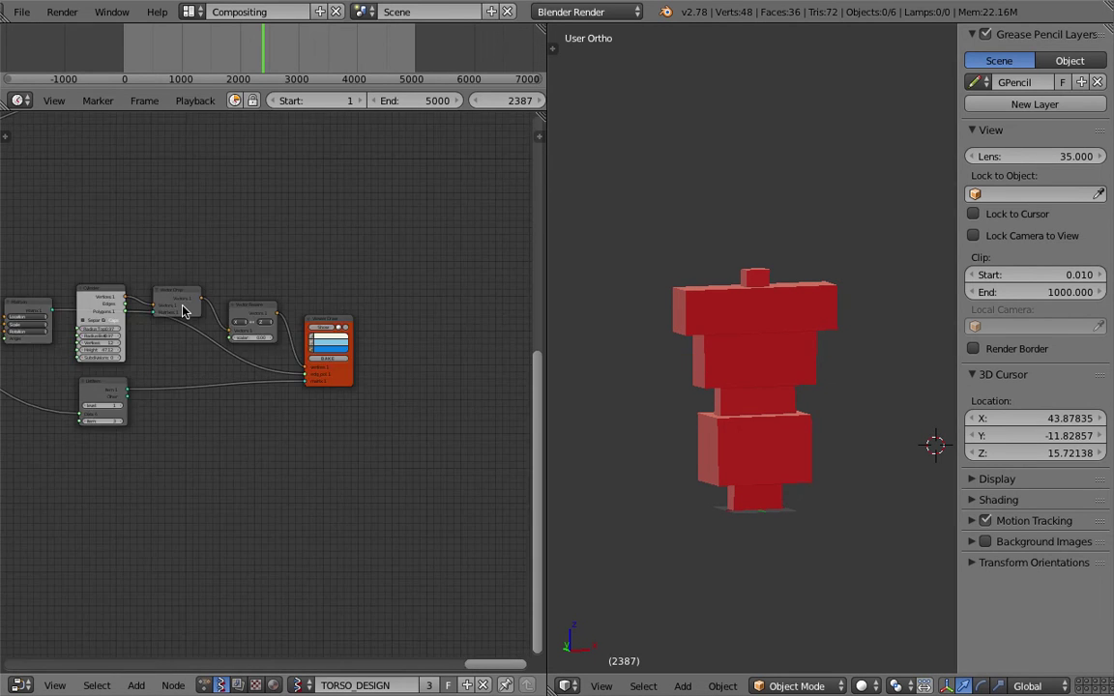
pyautogui.scroll(6, 238, 343)
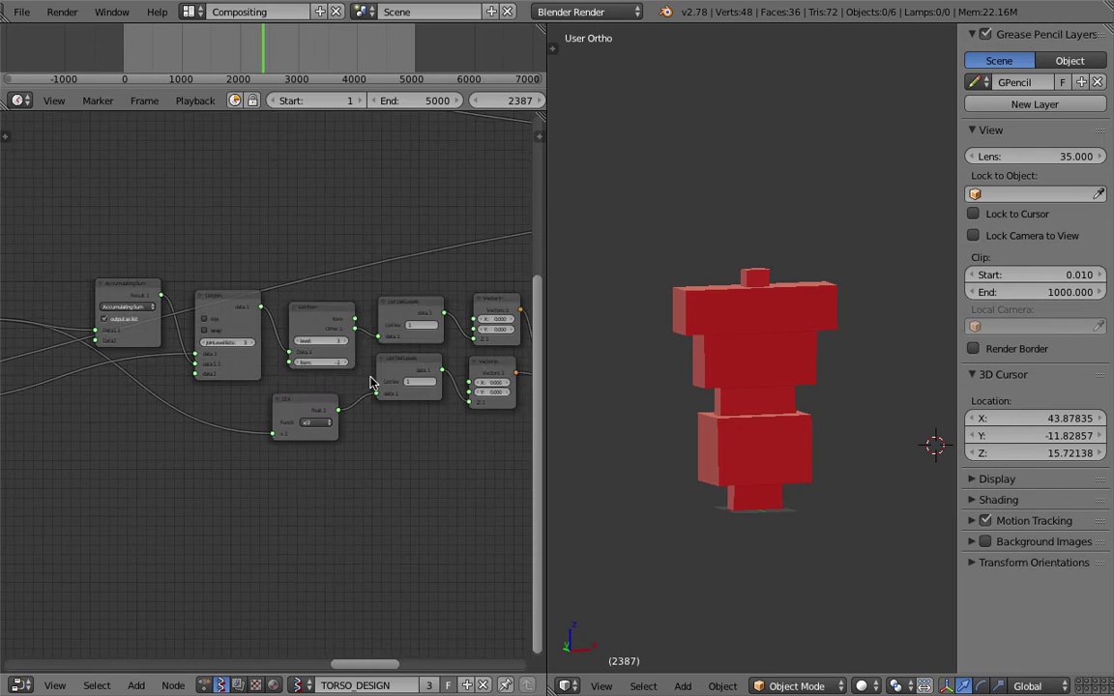
pyautogui.scroll(4, 296, 350)
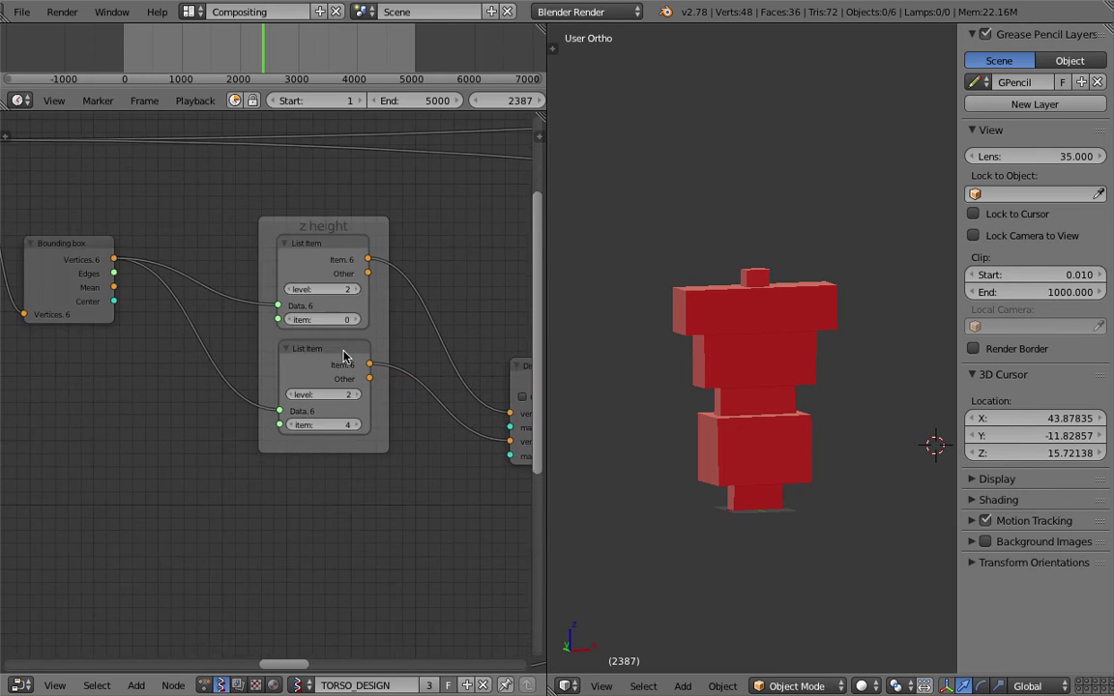
pyautogui.scroll(-3, 340, 348)
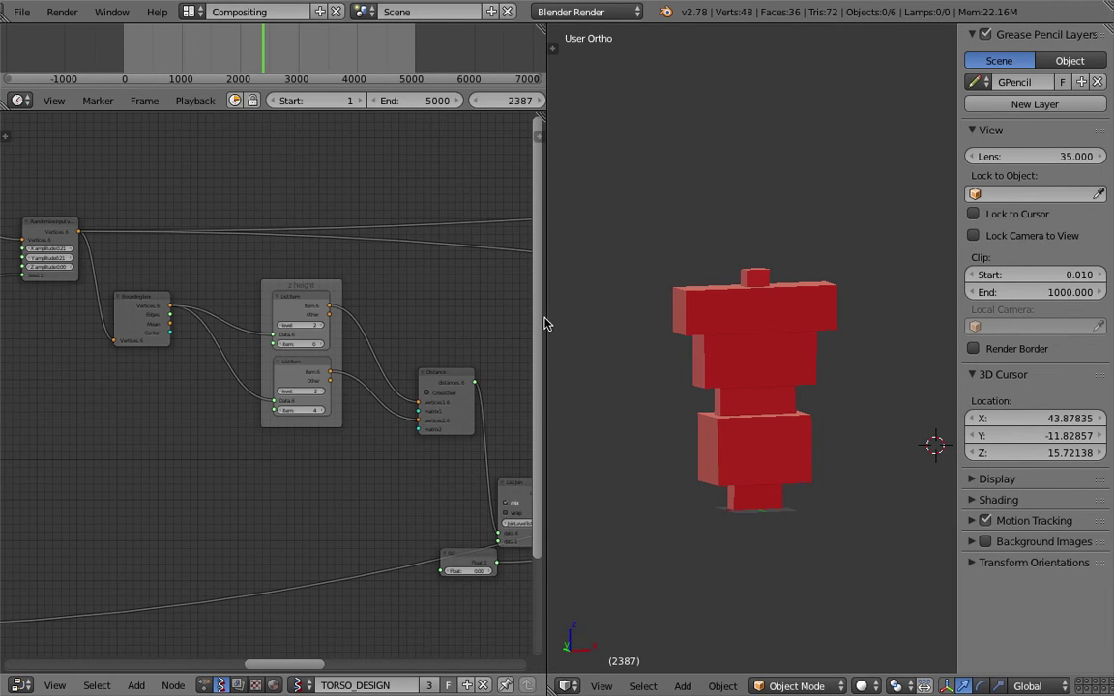
# Widen the node editor and hide the 3D view's properties sidebar.
pyautogui.moveTo(547, 316); pyautogui.dragTo(597, 313)
pyautogui.press('n')
# Move the Matrix In node up so it no longer overlaps the Range Int node.
pyautogui.moveTo(77, 401); pyautogui.dragTo(310, 415, button='middle')
pyautogui.scroll(4, 307, 414)
pyautogui.moveTo(211, 367); pyautogui.dragTo(521, 379, button='middle')
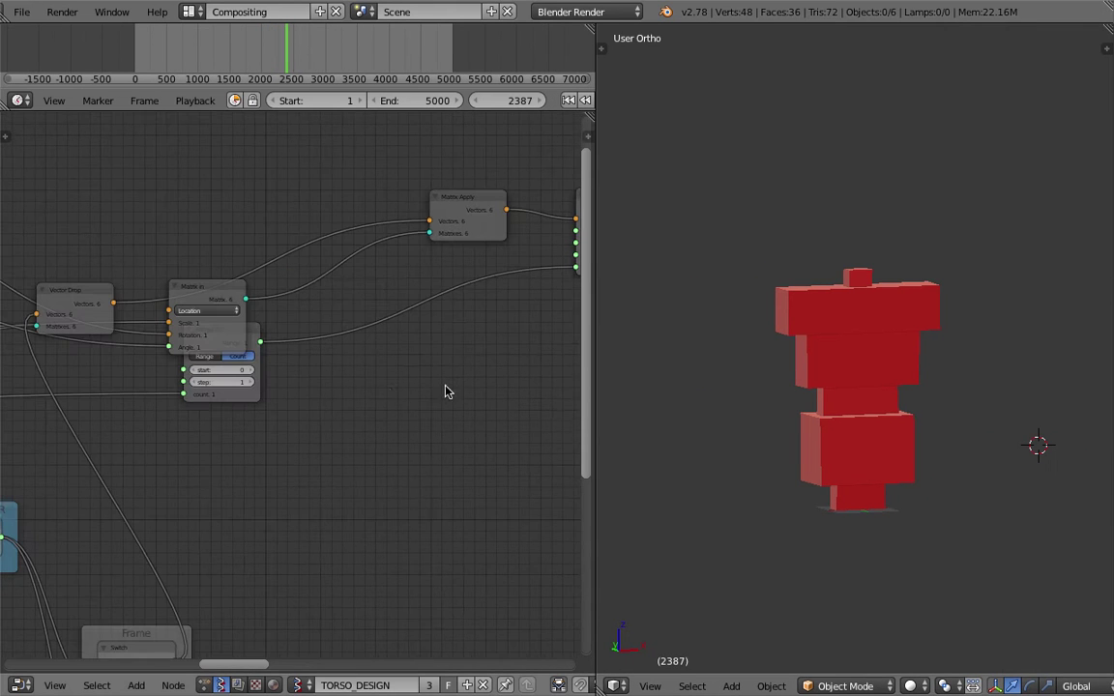
pyautogui.moveTo(201, 289); pyautogui.dragTo(213, 202)
pyautogui.moveTo(285, 368); pyautogui.dragTo(387, 303, button='middle')
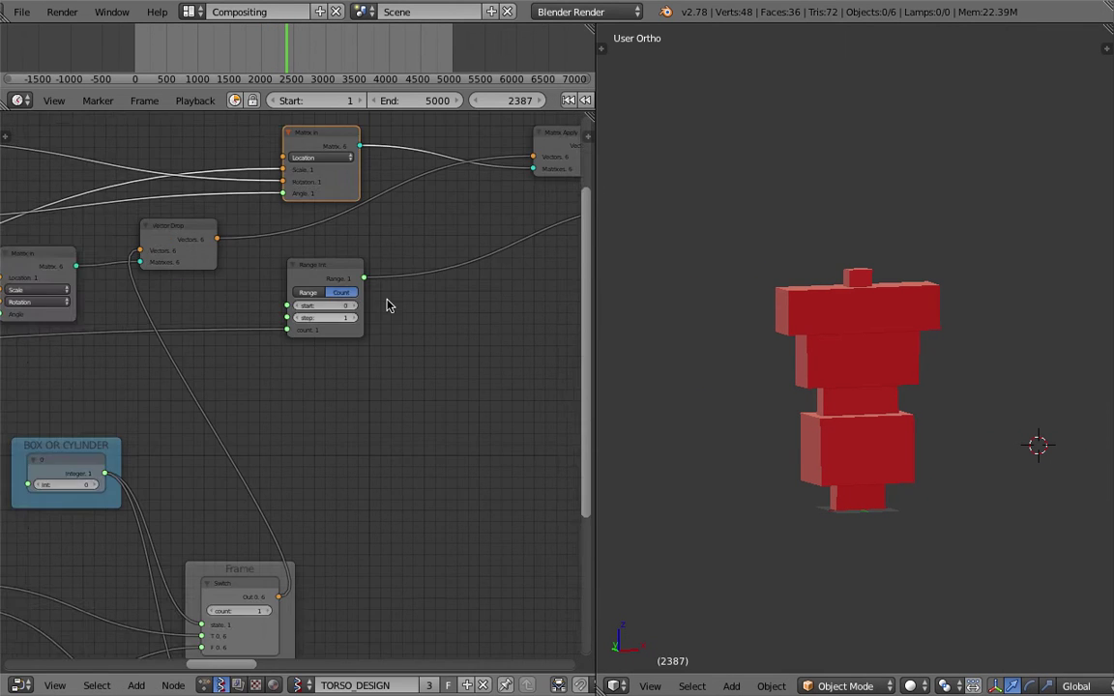
# Raise the BOX OR CYLINDER integer by one to build the torso from cylinders instead of boxes.
pyautogui.scroll(-3, 388, 303)
pyautogui.moveTo(229, 490); pyautogui.dragTo(330, 350, button='middle')
pyautogui.scroll(4, 296, 338)
pyautogui.scroll(3, 189, 282)
pyautogui.scroll(-1, 227, 280)
pyautogui.moveTo(227, 281); pyautogui.dragTo(171, 226, button='middle')
pyautogui.moveTo(381, 355); pyautogui.dragTo(191, 288, button='middle')
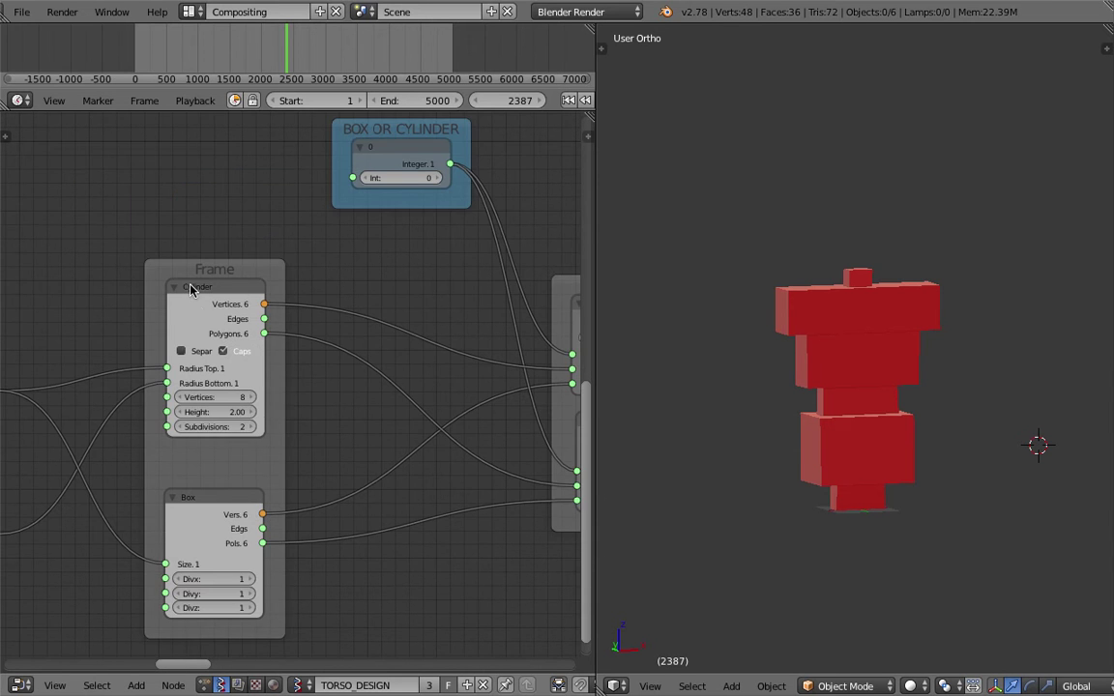
pyautogui.scroll(-1, 306, 359)
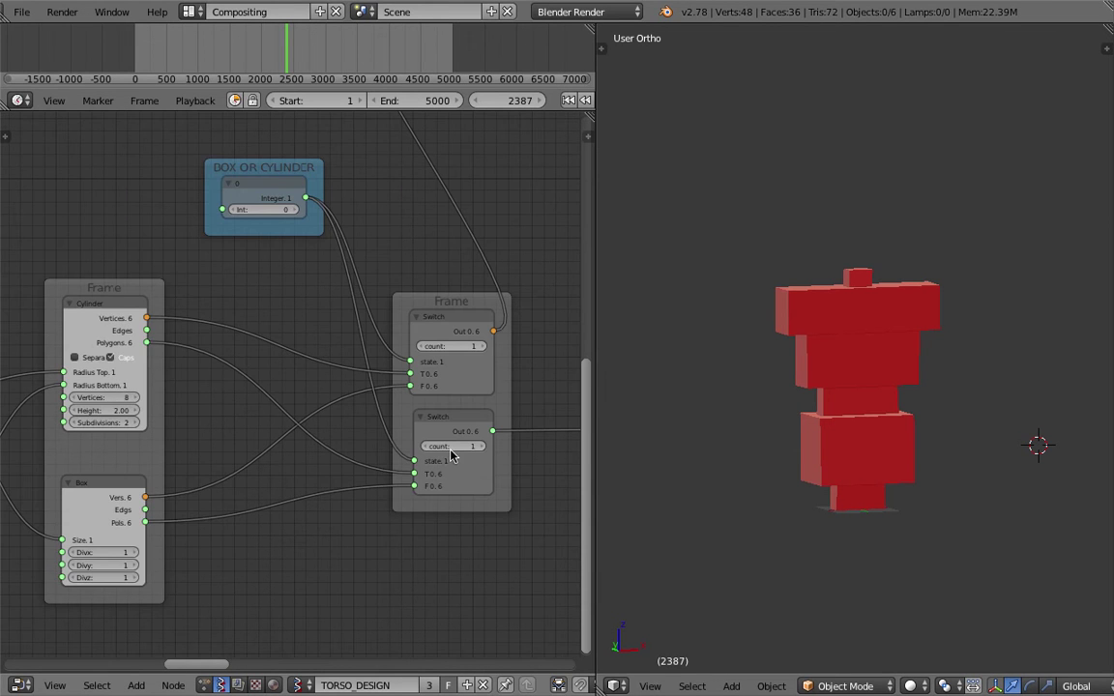
pyautogui.click(301, 211)
pyautogui.moveTo(837, 338)
pyautogui.mouseDown(button='middle')
pyautogui.moveTo(849, 310)
pyautogui.moveTo(974, 367)
pyautogui.moveTo(810, 360)
pyautogui.moveTo(944, 454)
pyautogui.moveTo(905, 391)
pyautogui.moveTo(848, 351)
pyautogui.mouseUp(button='middle')
# Adjust the TALL random number generator's float range to 8.23 low and 7.97 high.
pyautogui.scroll(-2, 296, 324)
pyautogui.scroll(-4, 295, 323)
pyautogui.moveTo(214, 257); pyautogui.dragTo(268, 422, button='middle')
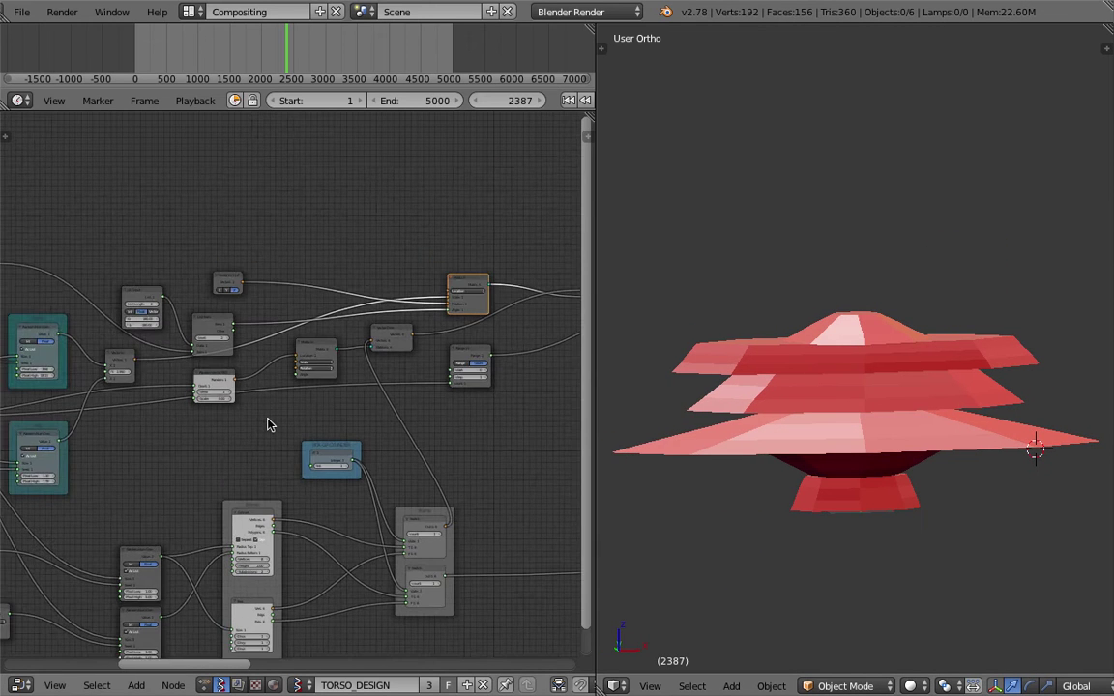
pyautogui.scroll(4, 184, 382)
pyautogui.moveTo(175, 377); pyautogui.dragTo(577, 282, button='middle')
pyautogui.scroll(3, 292, 335)
pyautogui.scroll(1, 329, 318)
pyautogui.moveTo(283, 484); pyautogui.dragTo(335, 492)
pyautogui.scroll(-2, 850, 367)
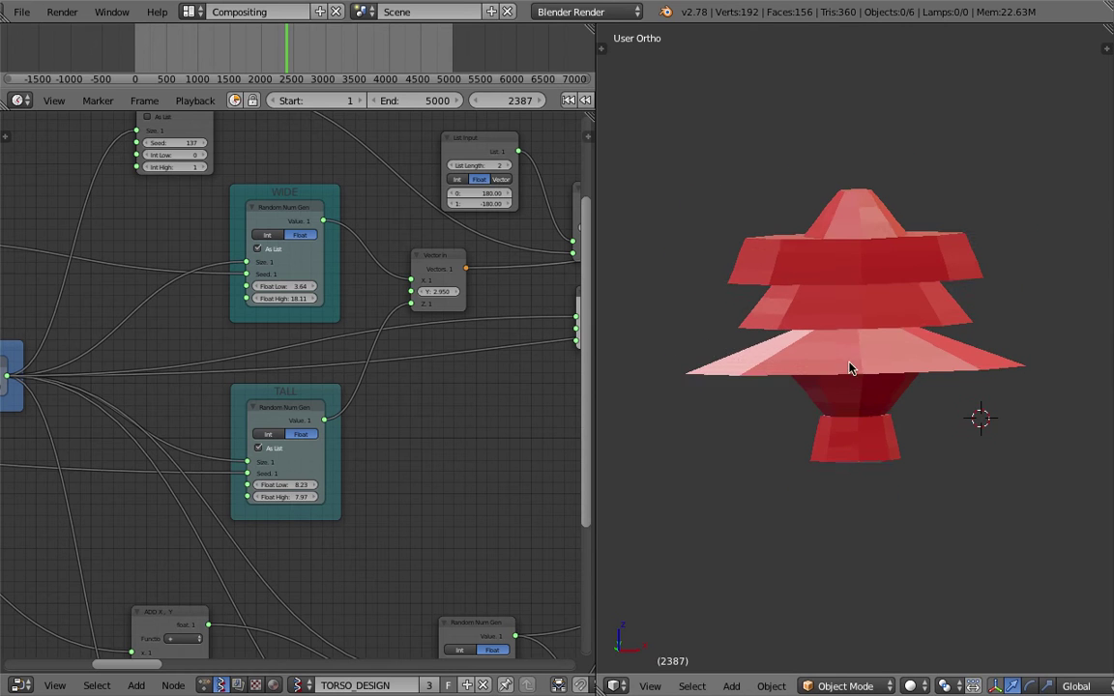
pyautogui.moveTo(857, 227); pyautogui.dragTo(882, 296, button='middle')
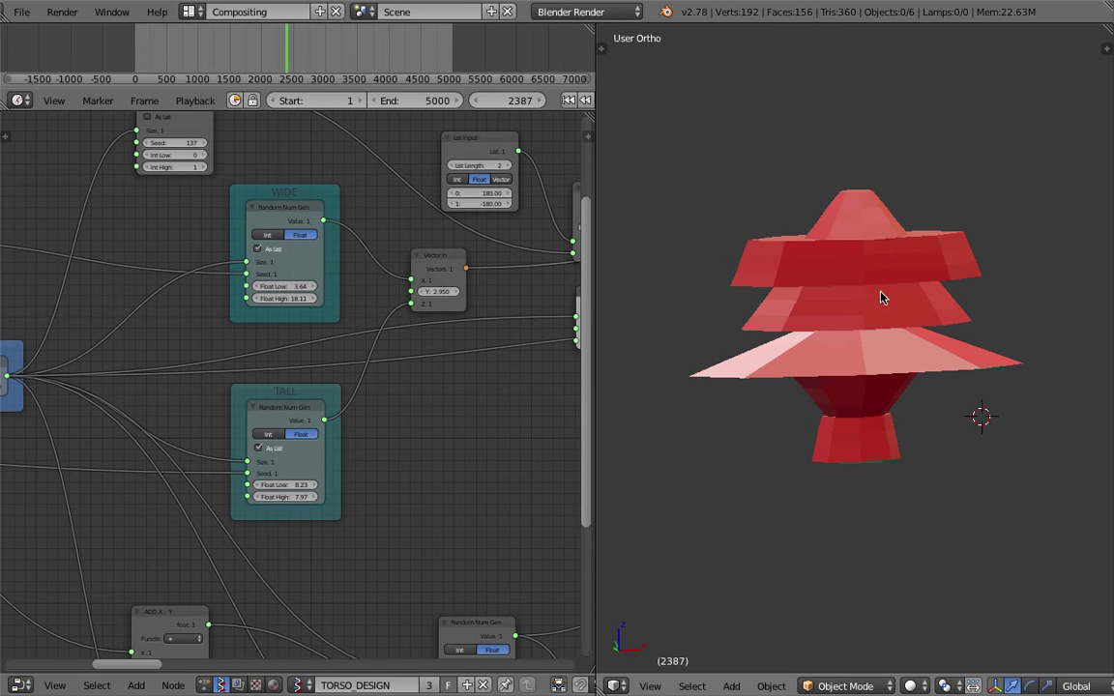
# Scrub forward through the timeline to frame 4360, inspecting the cylinder torso variations from several angles.
pyautogui.moveTo(548, 368); pyautogui.dragTo(333, 283, button='middle')
pyautogui.moveTo(307, 61); pyautogui.dragTo(315, 61)
pyautogui.moveTo(242, 58); pyautogui.dragTo(315, 61)
pyautogui.click(346, 62)
pyautogui.moveTo(677, 191); pyautogui.dragTo(725, 251, button='middle')
pyautogui.scroll(1, 725, 214)
pyautogui.moveTo(346, 61); pyautogui.dragTo(409, 60)
pyautogui.moveTo(768, 261)
pyautogui.mouseDown(button='middle')
pyautogui.moveTo(795, 271)
pyautogui.moveTo(781, 263)
pyautogui.mouseUp(button='middle')
pyautogui.click(432, 60)
pyautogui.moveTo(428, 61); pyautogui.dragTo(395, 60)
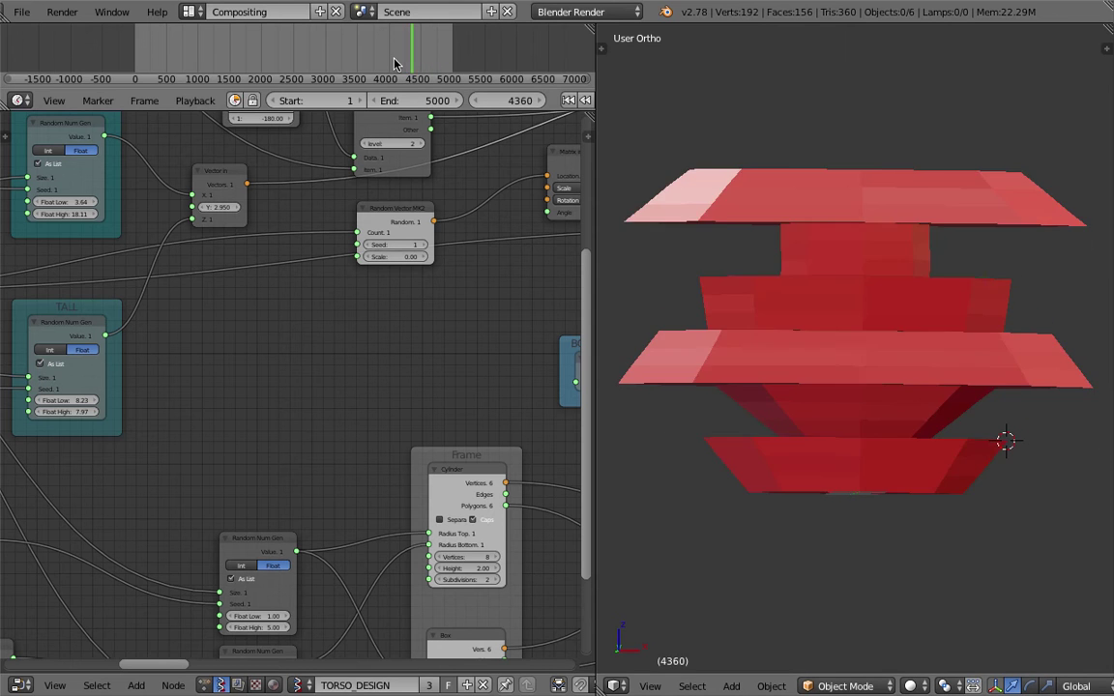
# Go through frames 3170, 174, 571 and 1925, orbiting around the generated torsos to examine their shapes.
pyautogui.moveTo(790, 365)
pyautogui.mouseDown(button='middle')
pyautogui.moveTo(784, 329)
pyautogui.moveTo(808, 372)
pyautogui.mouseUp(button='middle')
pyautogui.click(336, 60)
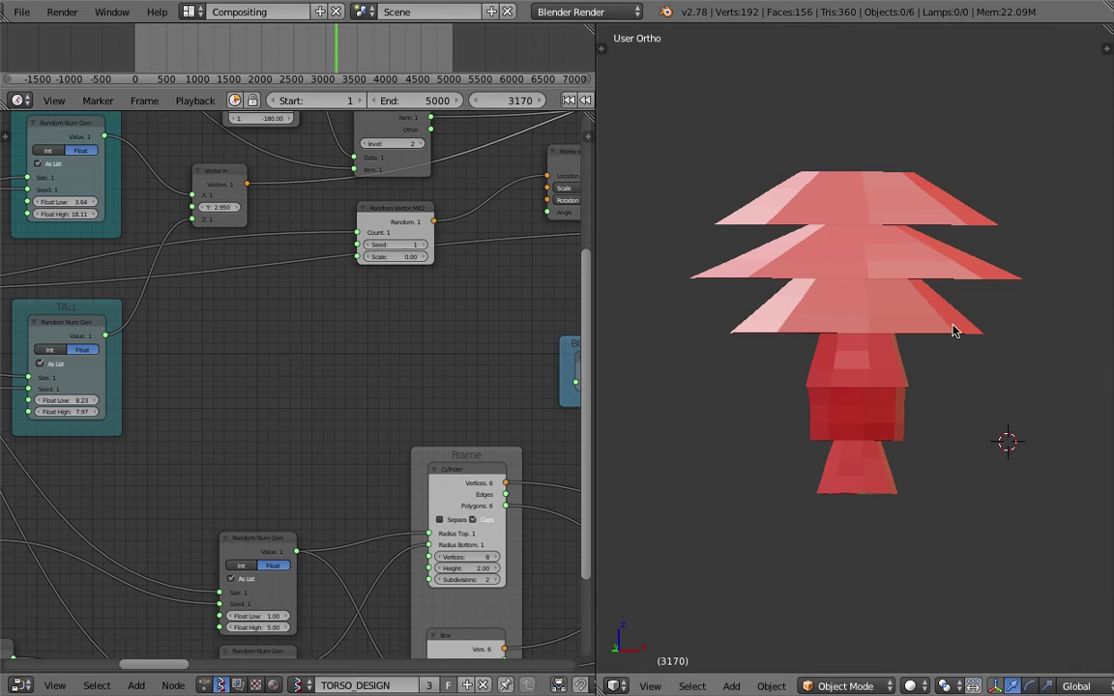
pyautogui.moveTo(952, 323); pyautogui.dragTo(890, 217, button='middle')
pyautogui.moveTo(932, 298); pyautogui.dragTo(850, 309, button='middle')
pyautogui.click(145, 51)
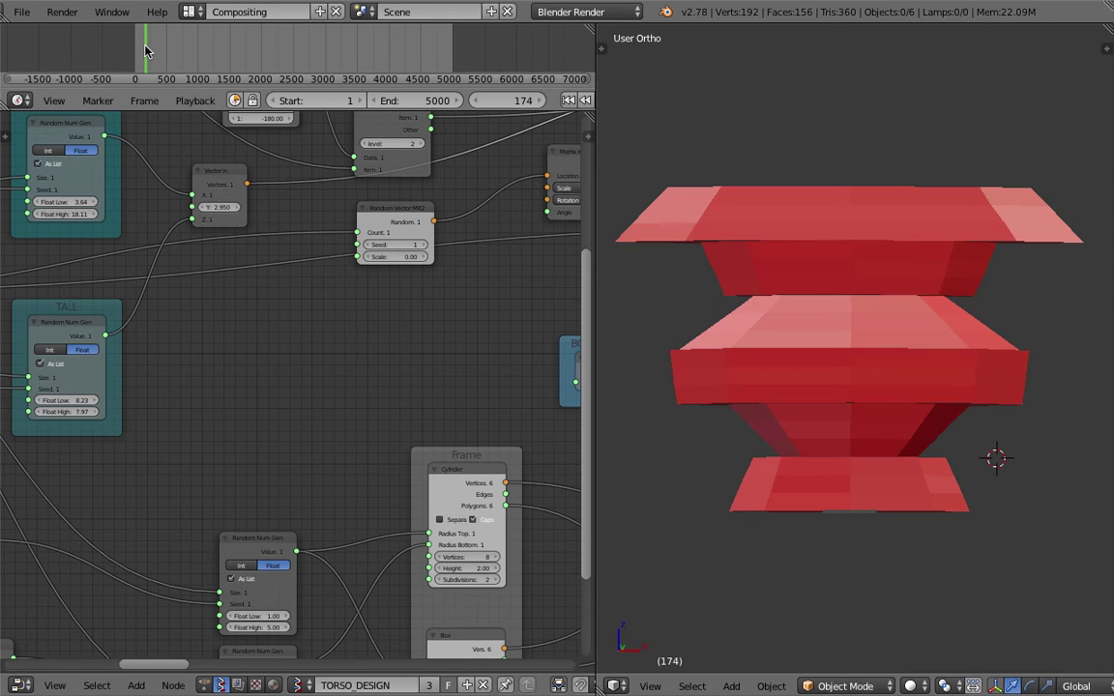
pyautogui.moveTo(145, 50); pyautogui.dragTo(171, 50)
pyautogui.moveTo(741, 250)
pyautogui.mouseDown(button='middle')
pyautogui.moveTo(743, 266)
pyautogui.moveTo(744, 252)
pyautogui.mouseUp(button='middle')
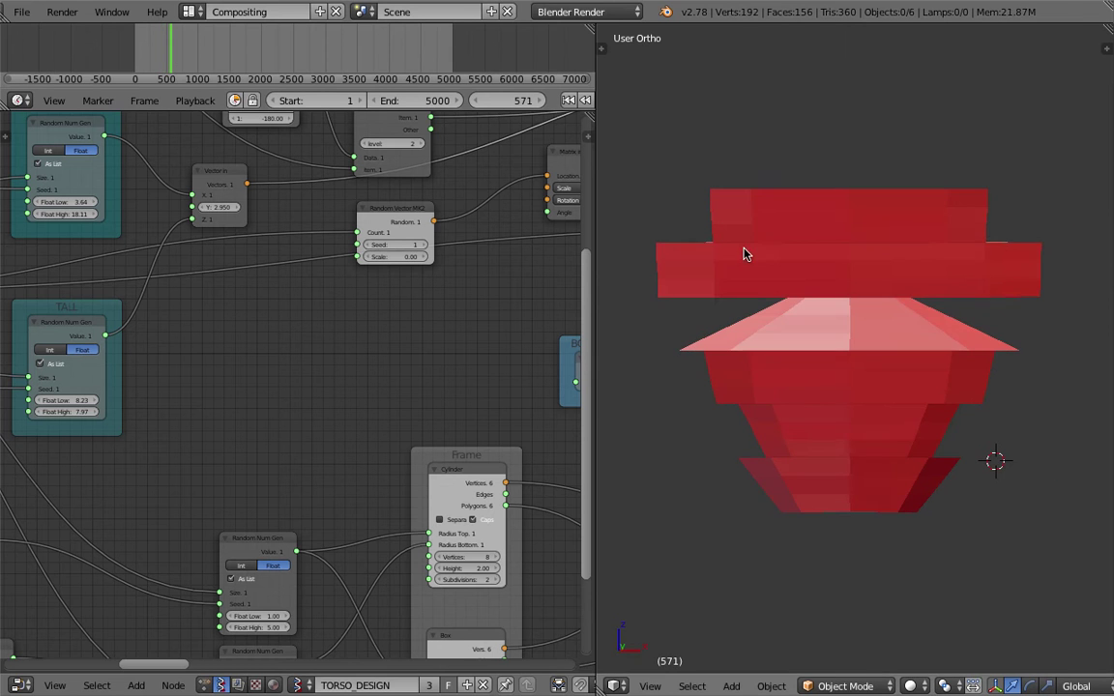
pyautogui.click(257, 47)
# Set float low and float high to 2.00 on both random number generators feeding the cylinder's top and bottom radius.
pyautogui.moveTo(421, 511); pyautogui.dragTo(355, 296, button='middle')
pyautogui.scroll(2, 355, 296)
pyautogui.moveTo(244, 527); pyautogui.dragTo(287, 505, button='middle')
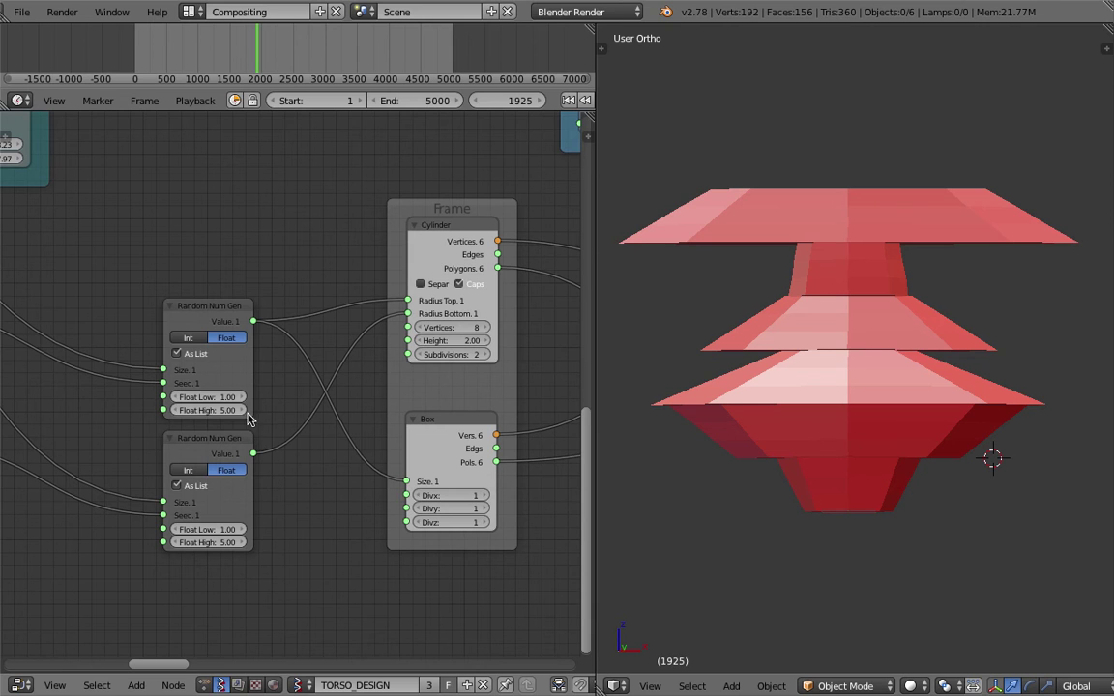
pyautogui.moveTo(198, 306); pyautogui.dragTo(196, 282)
pyautogui.click(214, 377)
pyautogui.write('2')
pyautogui.press('Return')
pyautogui.moveTo(226, 530); pyautogui.dragTo(226, 543)
pyautogui.write('2')
pyautogui.press('Return')
# Go to frame 1241 and orbit around the torso to inspect the straight-sided cylinder segments.
pyautogui.moveTo(818, 385); pyautogui.dragTo(869, 399, button='middle')
pyautogui.click(212, 44)
pyautogui.moveTo(753, 269); pyautogui.dragTo(835, 410, button='middle')
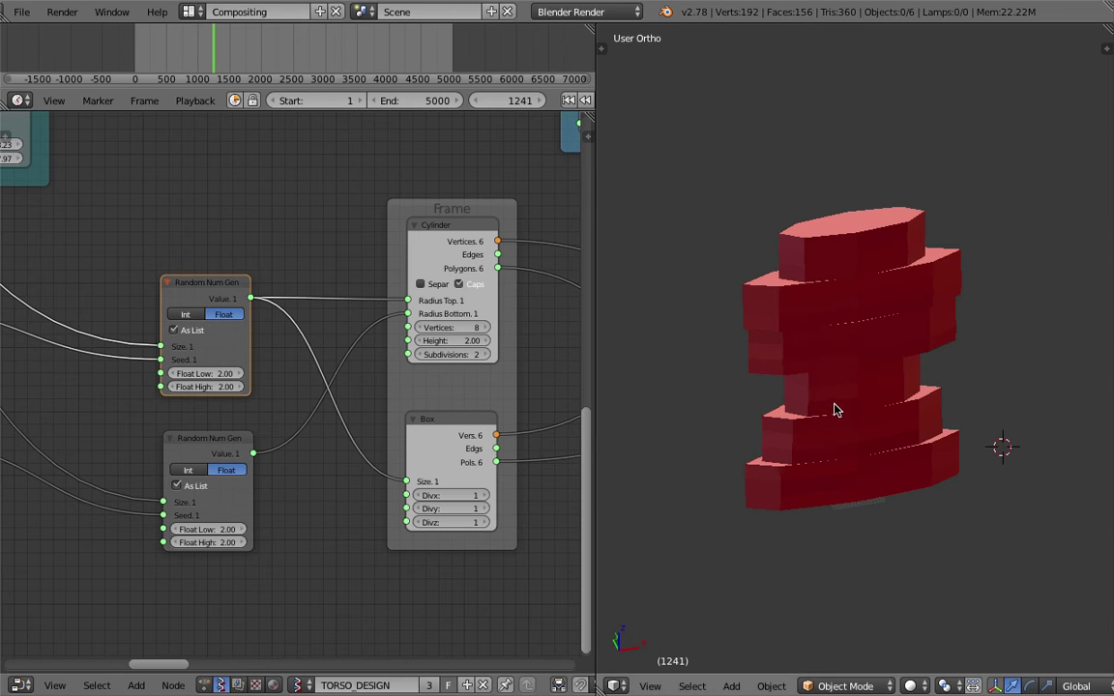
# Set the Y value of the Vector in node, fed by the WIDE and TALL generators, to 6.460.
pyautogui.moveTo(282, 268); pyautogui.dragTo(434, 609, button='middle')
pyautogui.moveTo(237, 326); pyautogui.dragTo(261, 405, button='middle')
pyautogui.moveTo(734, 319); pyautogui.dragTo(738, 329, button='middle')
pyautogui.moveTo(226, 305); pyautogui.dragTo(233, 330, button='middle')
pyautogui.moveTo(377, 362); pyautogui.dragTo(479, 362)
# Inspect the deeper torsos at frames 2705 and 3416 from several angles.
pyautogui.moveTo(817, 349); pyautogui.dragTo(808, 300, button='middle')
pyautogui.keyDown('shift'); pyautogui.moveTo(808, 301); pyautogui.dragTo(774, 353, button='middle'); pyautogui.keyUp('shift')
pyautogui.click(308, 56)
pyautogui.moveTo(850, 236); pyautogui.dragTo(791, 229, button='middle')
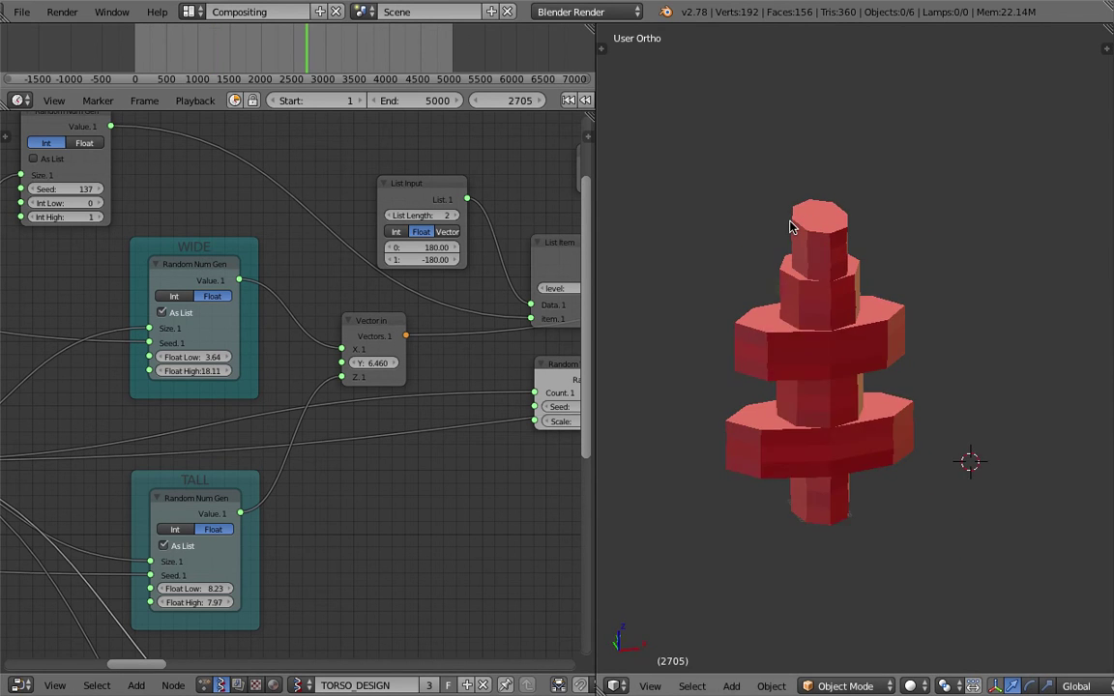
pyautogui.click(353, 53)
pyautogui.moveTo(870, 283); pyautogui.dragTo(746, 445, button='middle')
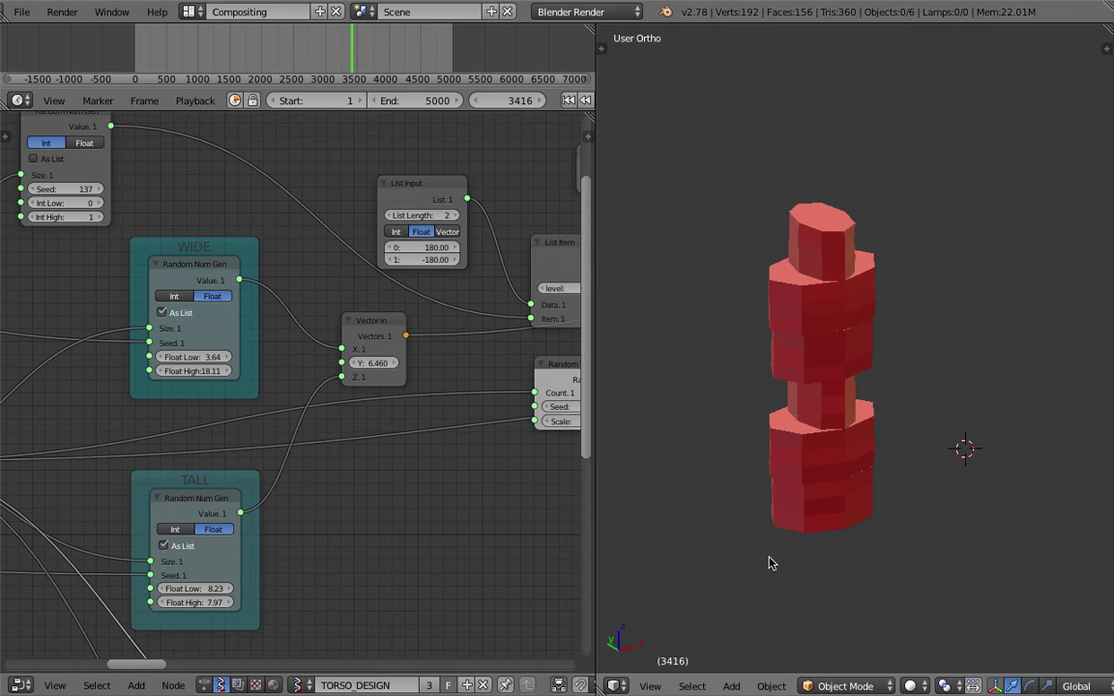
# Switch the 3D view to perspective projection and scrub forward to frame 4524.
pyautogui.click(649, 686)
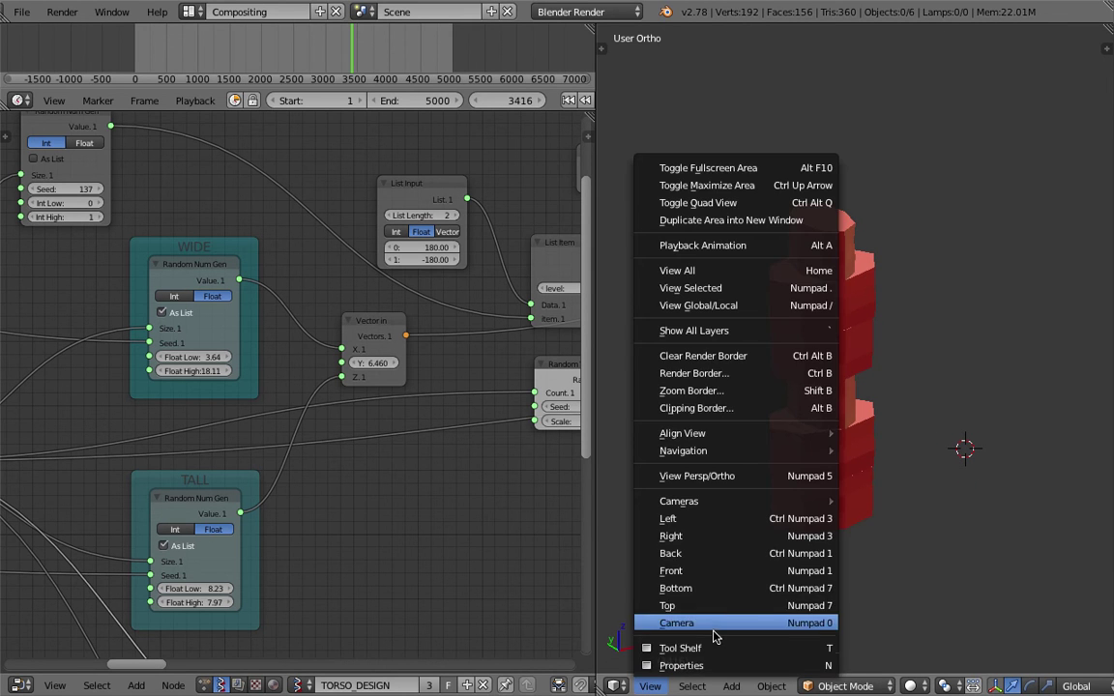
pyautogui.click(710, 473)
pyautogui.moveTo(820, 317); pyautogui.dragTo(826, 316, button='middle')
pyautogui.click(346, 53)
pyautogui.moveTo(352, 54); pyautogui.dragTo(423, 55)
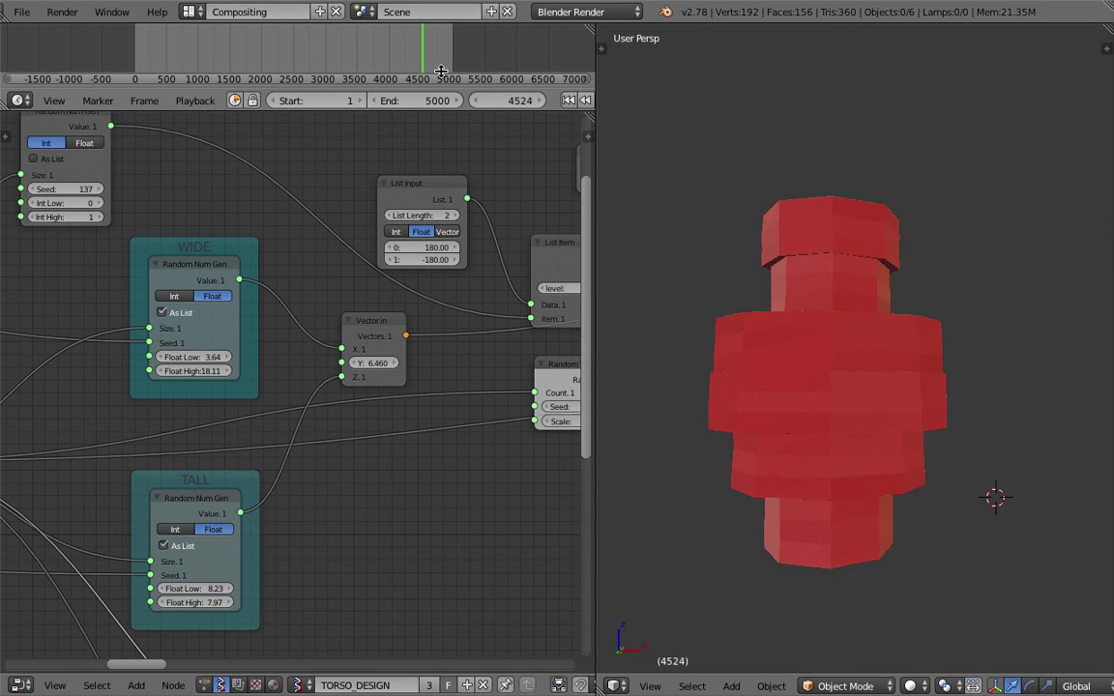
pyautogui.moveTo(742, 246); pyautogui.dragTo(737, 280, button='middle')
# Browse the torso variations across the timeline, including frames 2513, 3402 and 790, orbiting around the shapes.
pyautogui.click(155, 57)
pyautogui.moveTo(215, 63); pyautogui.dragTo(329, 73)
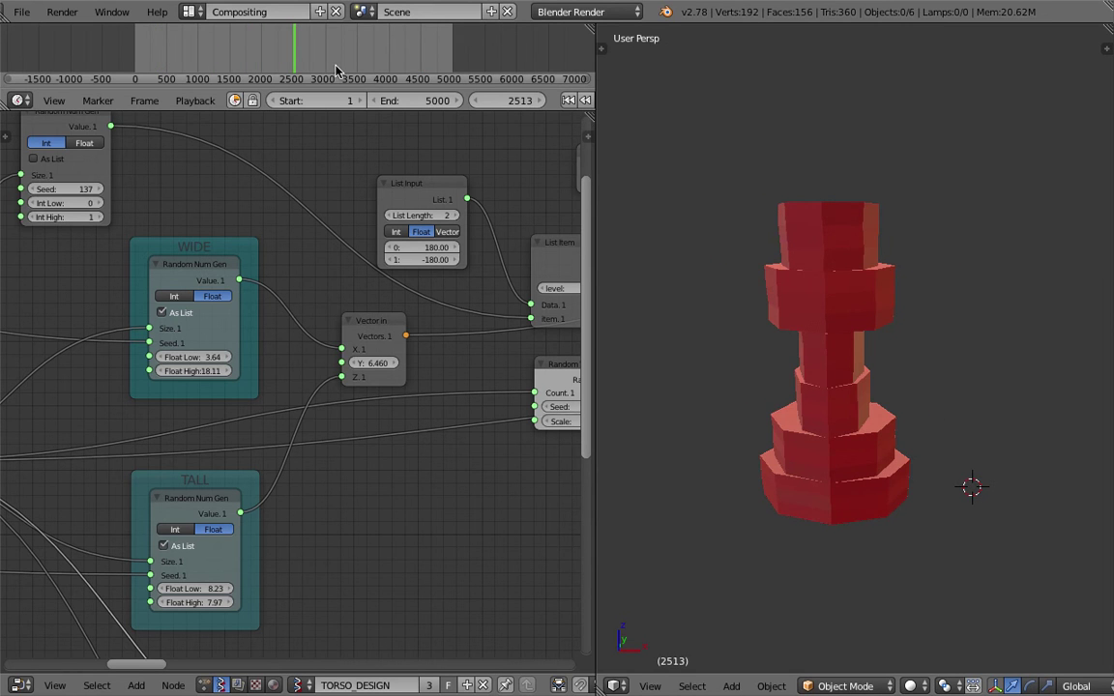
pyautogui.click(336, 62)
pyautogui.click(351, 51)
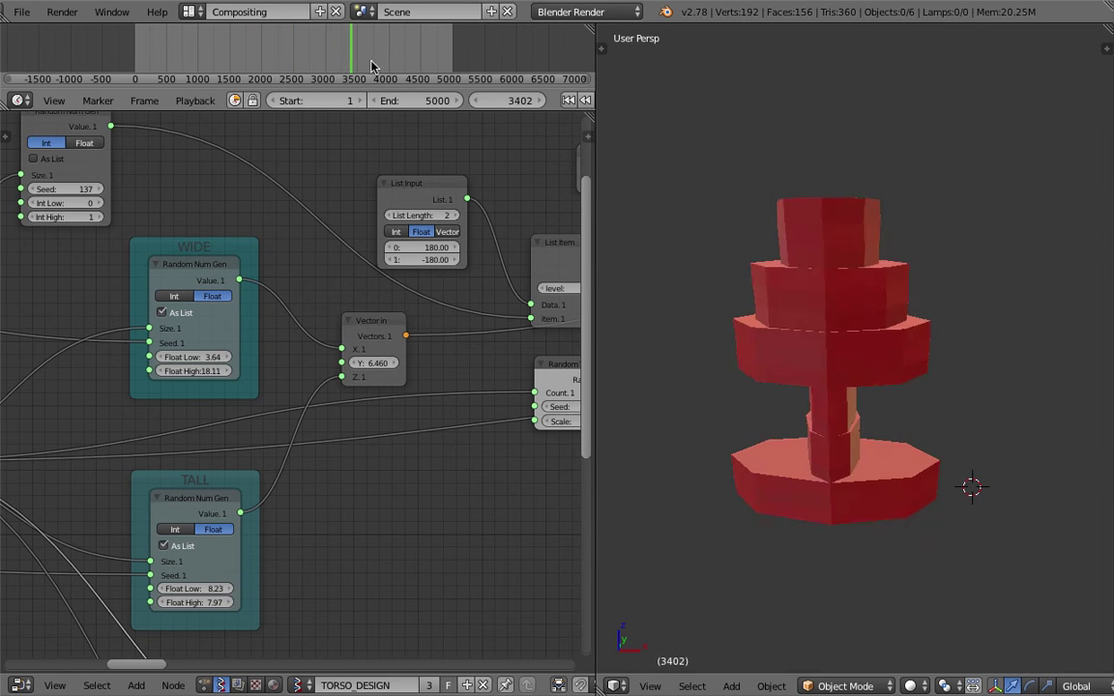
pyautogui.click(380, 58)
pyautogui.click(403, 58)
pyautogui.moveTo(765, 155); pyautogui.dragTo(688, 143, button='middle')
pyautogui.click(416, 59)
pyautogui.click(342, 59)
pyautogui.moveTo(341, 64); pyautogui.dragTo(262, 58)
pyautogui.moveTo(906, 344); pyautogui.dragTo(856, 311, button='middle')
pyautogui.moveTo(148, 48); pyautogui.dragTo(185, 55)
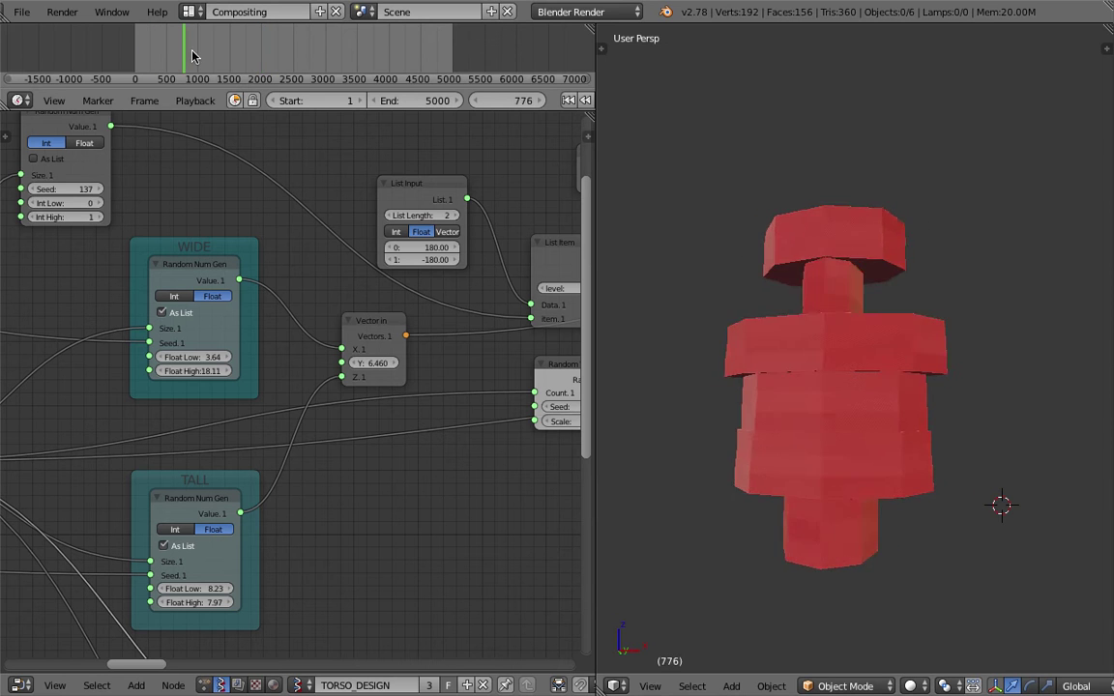
# Examine the WIDE, TALL and COUNT nodes and their connections across the node tree.
pyautogui.moveTo(341, 467); pyautogui.dragTo(331, 456, button='middle')
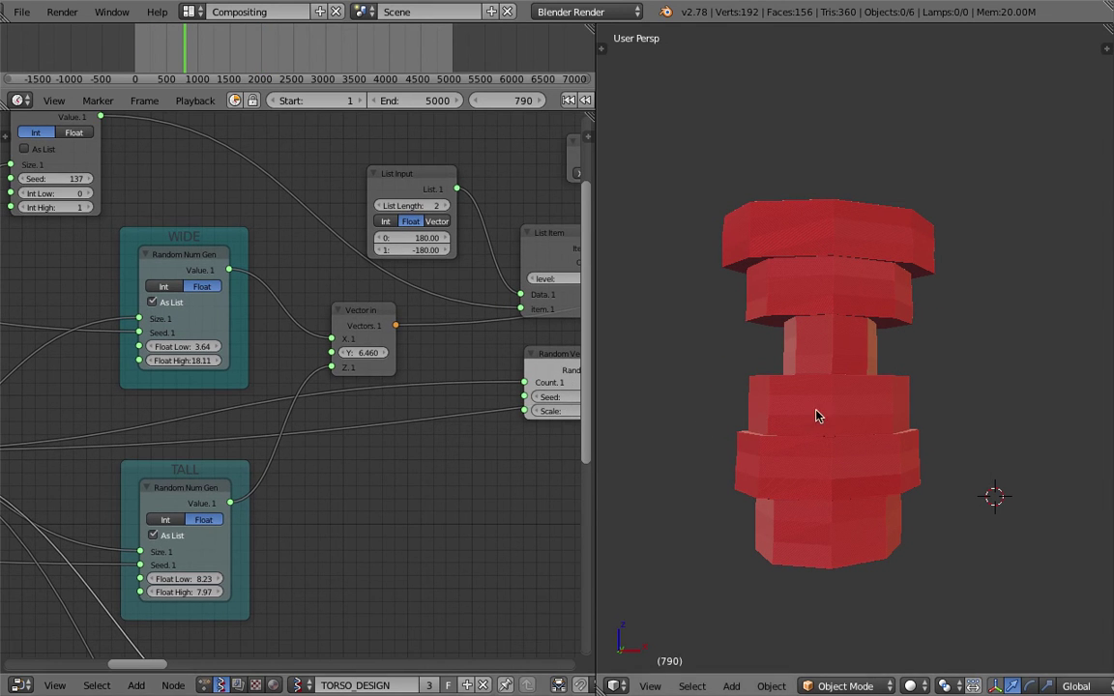
pyautogui.moveTo(396, 418); pyautogui.dragTo(356, 383, button='middle')
pyautogui.moveTo(404, 484)
pyautogui.mouseDown(button='middle')
pyautogui.moveTo(346, 426)
pyautogui.moveTo(341, 313)
pyautogui.mouseUp(button='middle')
pyautogui.scroll(-2, 349, 427)
pyautogui.moveTo(241, 432); pyautogui.dragTo(498, 563, button='middle')
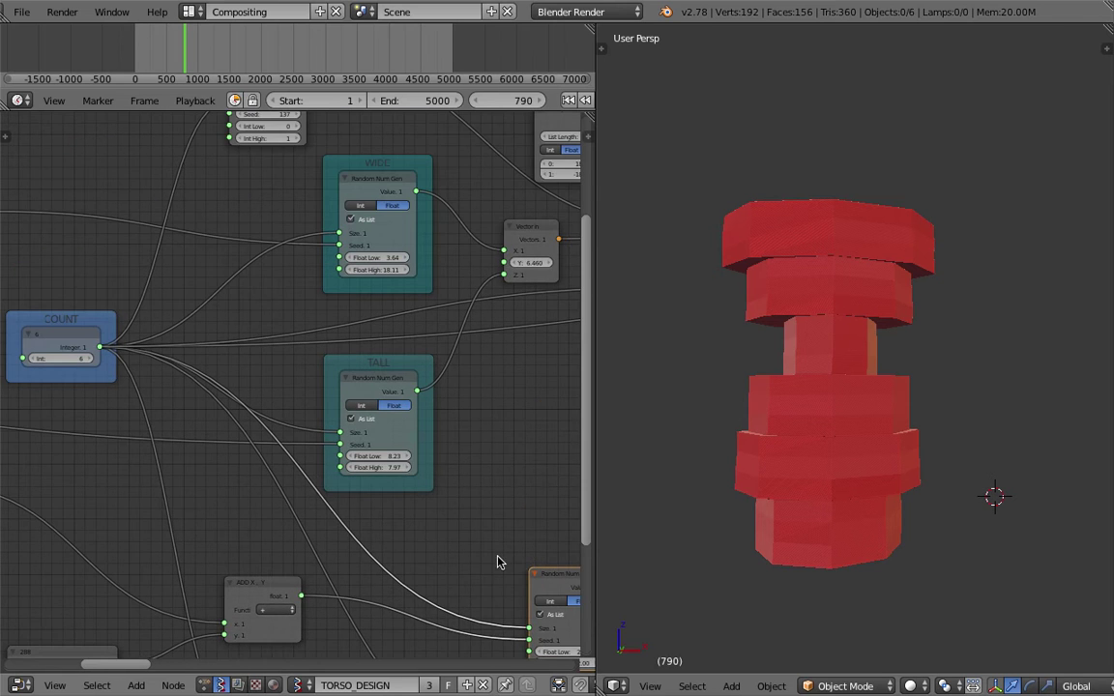
pyautogui.moveTo(472, 522); pyautogui.dragTo(347, 324, button='middle')
pyautogui.scroll(-6, 396, 387)
pyautogui.moveTo(403, 454); pyautogui.dragTo(308, 318, button='middle')
pyautogui.scroll(-6, 391, 492)
pyautogui.moveTo(390, 503); pyautogui.dragTo(320, 572, button='middle')
# Raise the Cylinder node's vertices to 16 for rounder torso segments.
pyautogui.scroll(6, 386, 432)
pyautogui.moveTo(390, 402); pyautogui.dragTo(448, 401, button='middle')
pyautogui.scroll(7, 435, 416)
pyautogui.scroll(1, 447, 406)
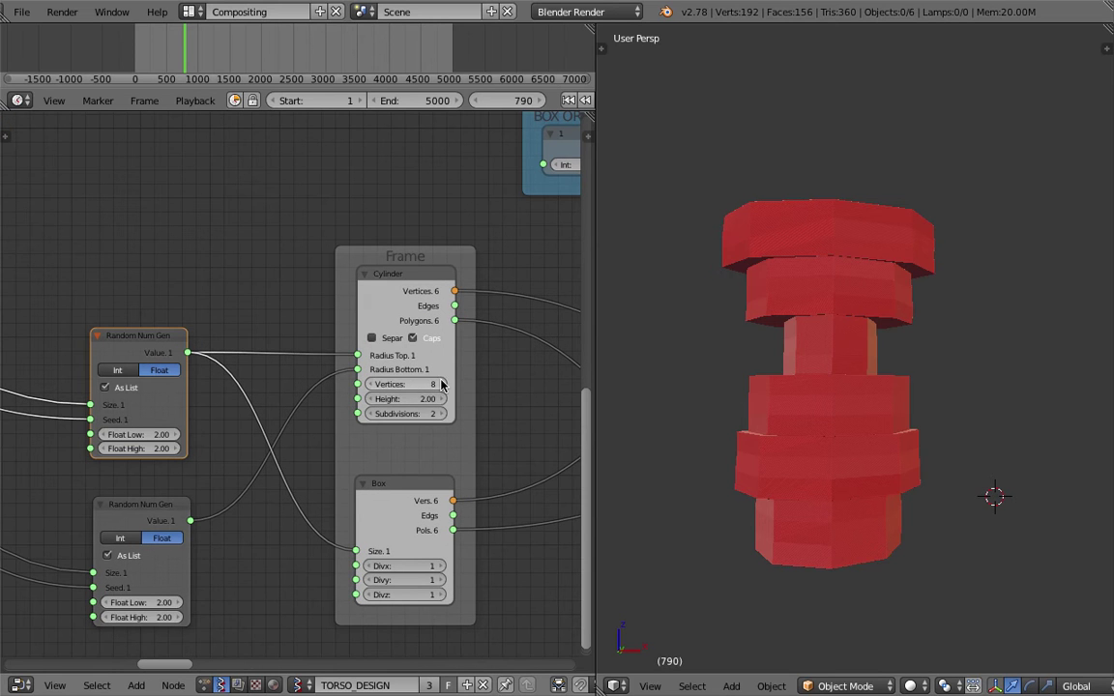
pyautogui.click(442, 385)
pyautogui.click(442, 385)
pyautogui.click(442, 384)
pyautogui.click(443, 385)
pyautogui.moveTo(833, 401); pyautogui.dragTo(877, 481, button='middle')
pyautogui.click(440, 386)
pyautogui.click(440, 386)
pyautogui.click(438, 385)
pyautogui.click(438, 385)
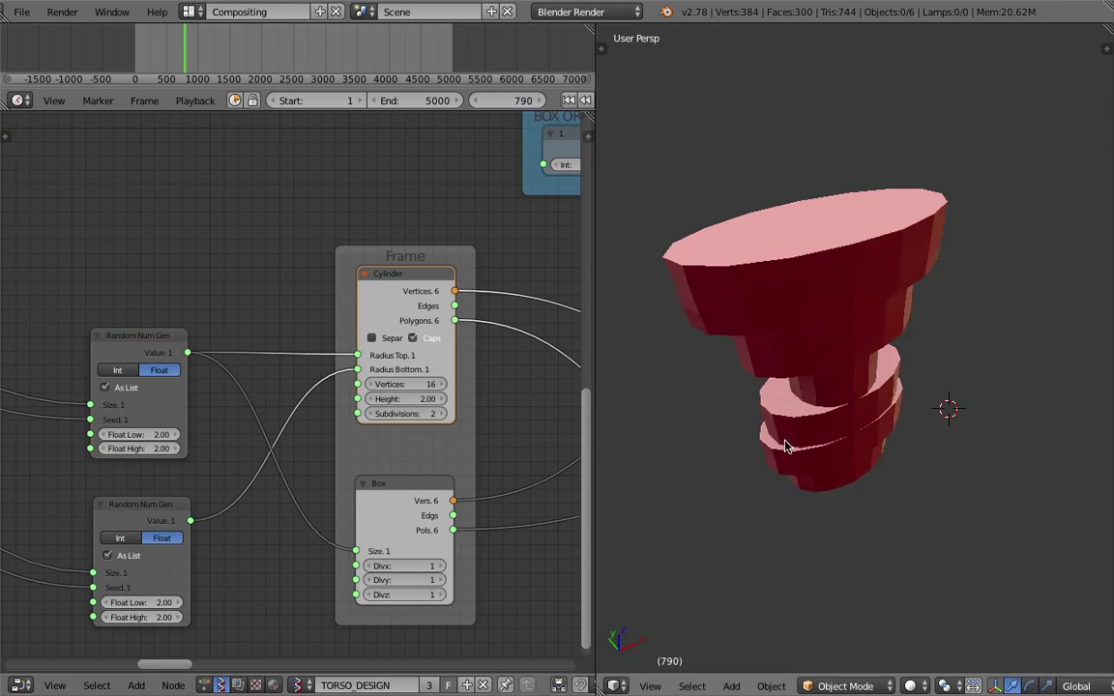
# Set the Cylinder node's height to 2.48 and its subdivisions to 1.
pyautogui.moveTo(715, 442); pyautogui.dragTo(534, 386, button='middle')
pyautogui.moveTo(666, 415); pyautogui.dragTo(753, 393, button='middle')
pyautogui.moveTo(401, 398); pyautogui.dragTo(379, 420)
pyautogui.click(439, 414)
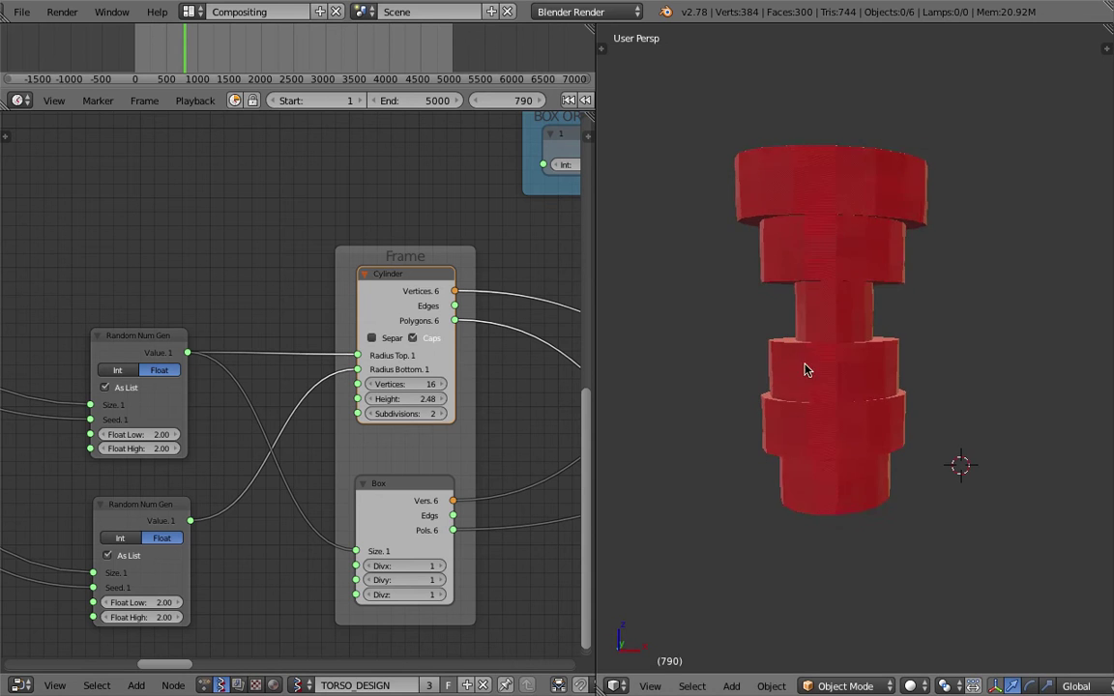
pyautogui.moveTo(800, 366); pyautogui.dragTo(852, 365, button='middle')
pyautogui.click(373, 418)
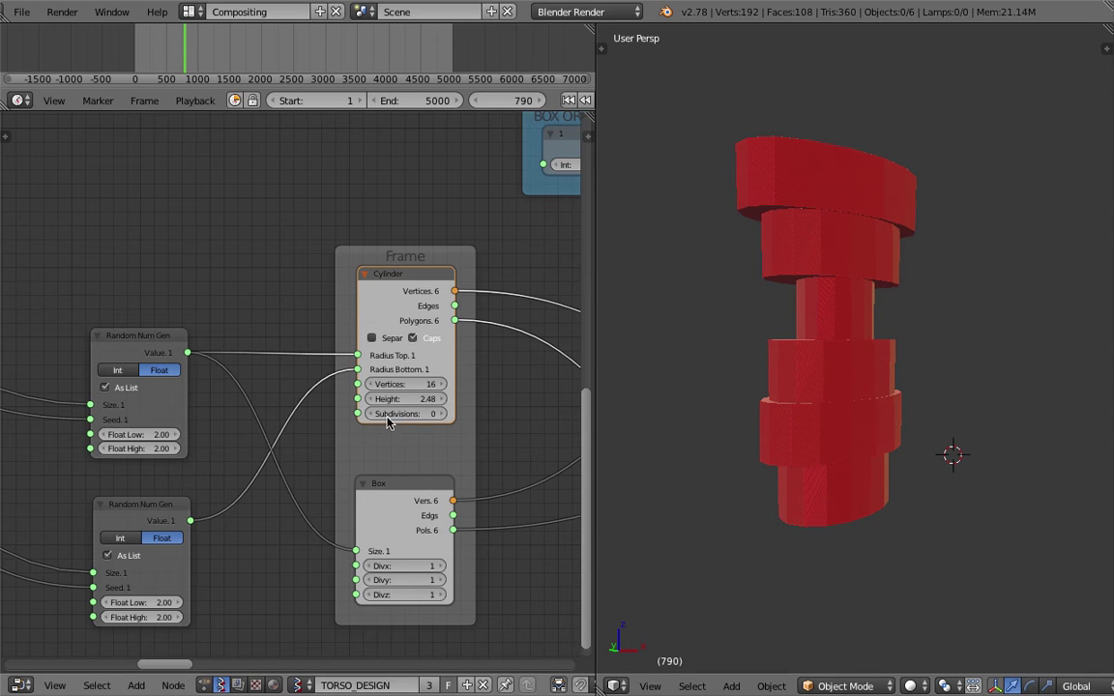
pyautogui.moveTo(788, 318); pyautogui.dragTo(822, 220, button='middle')
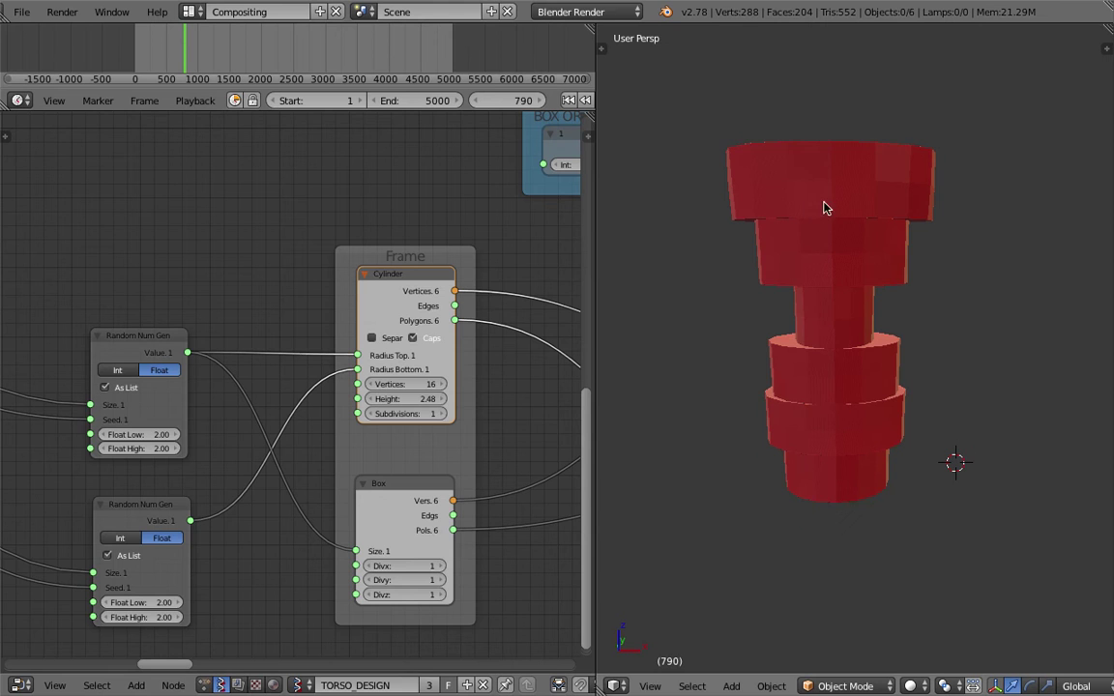
# Set the top and bottom radius generators' float high to 3.35 and 3.47, and preview the torsos up to frame 3868.
pyautogui.scroll(-2, 314, 176)
pyautogui.moveTo(303, 224); pyautogui.dragTo(348, 453, button='middle')
pyautogui.moveTo(284, 292); pyautogui.dragTo(315, 402, button='middle')
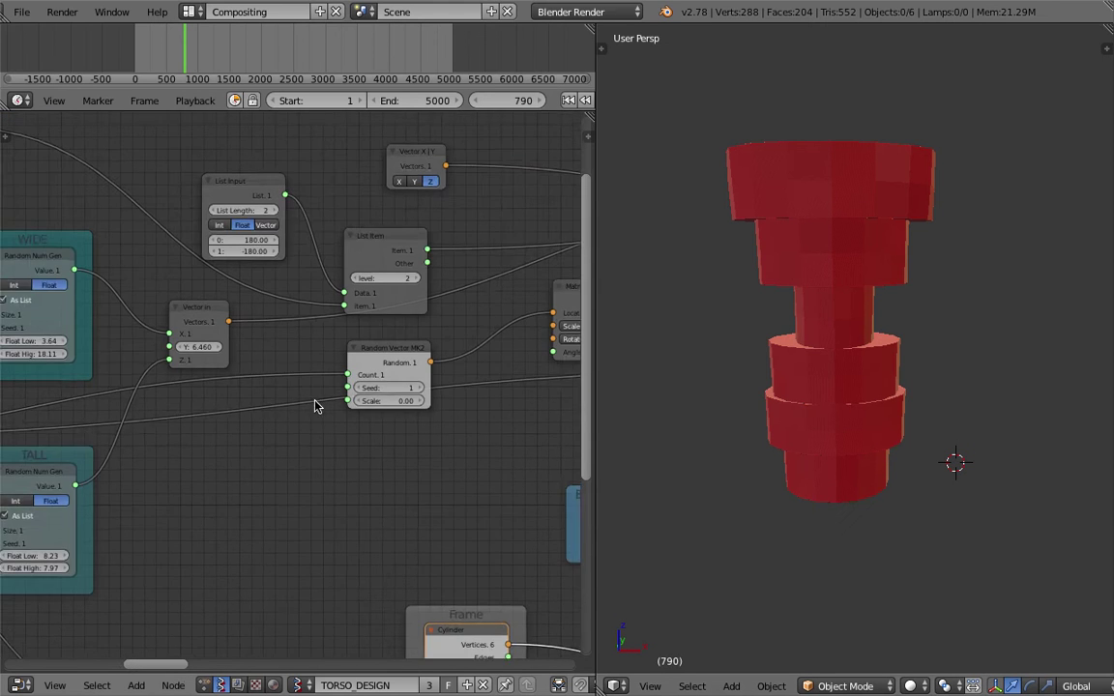
pyautogui.scroll(2, 307, 387)
pyautogui.moveTo(279, 362); pyautogui.dragTo(496, 348, button='middle')
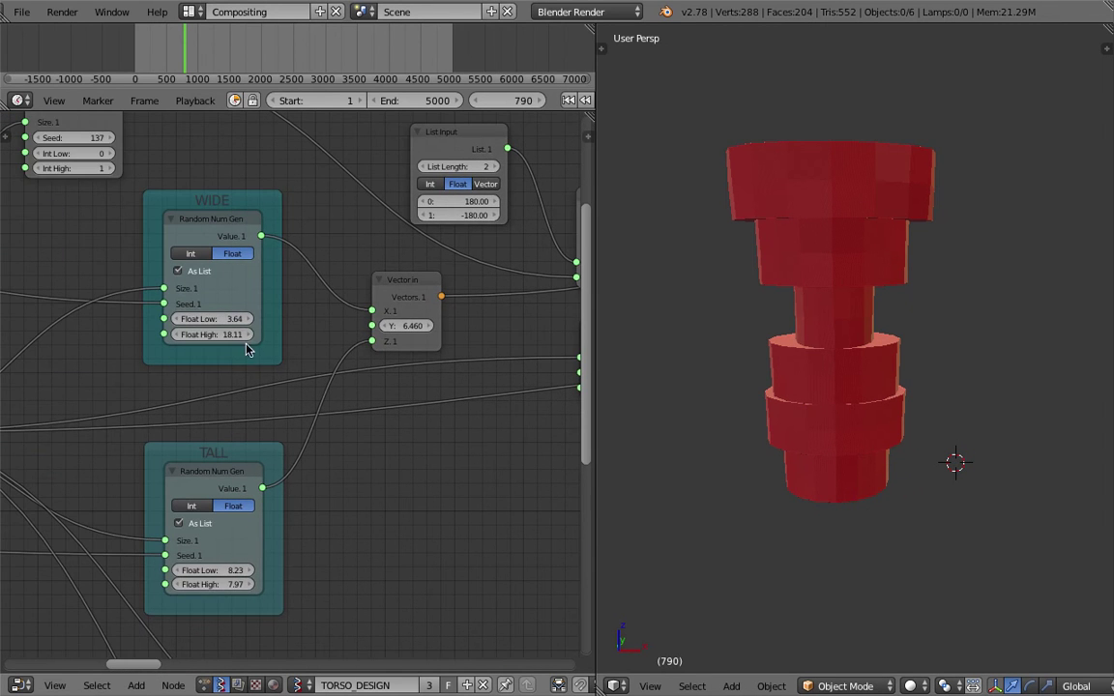
pyautogui.moveTo(422, 477); pyautogui.dragTo(382, 275, button='middle')
pyautogui.moveTo(416, 439); pyautogui.dragTo(336, 306, button='middle')
pyautogui.moveTo(349, 470); pyautogui.dragTo(295, 309, button='middle')
pyautogui.moveTo(295, 338); pyautogui.dragTo(338, 337)
pyautogui.moveTo(314, 504); pyautogui.dragTo(331, 504)
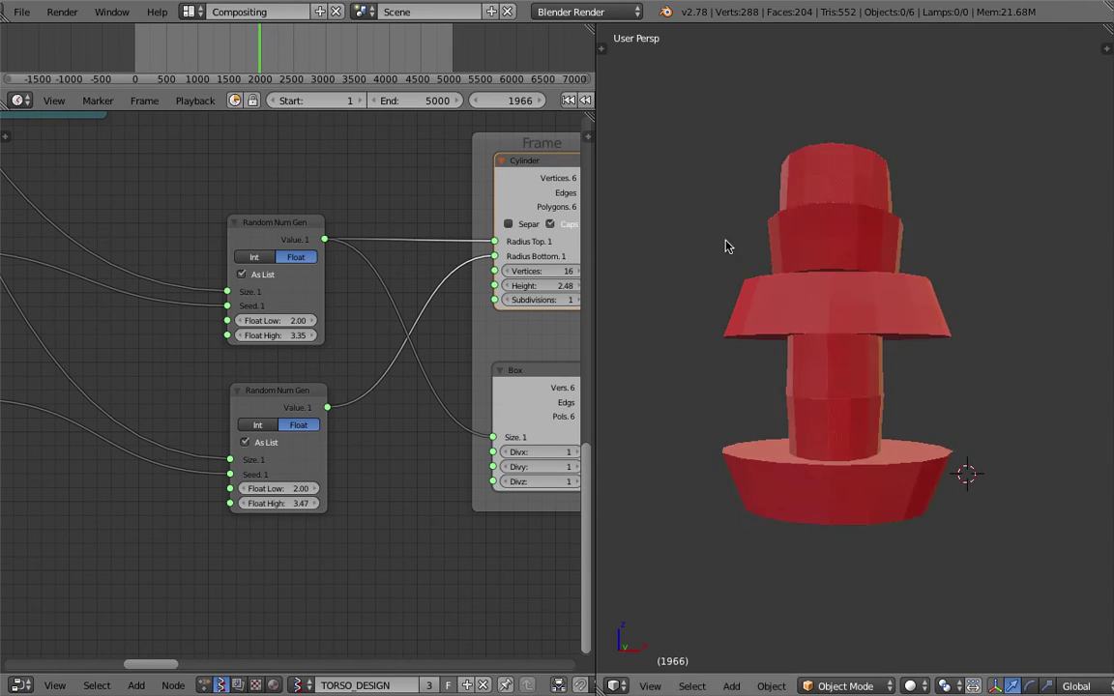
pyautogui.moveTo(314, 49); pyautogui.dragTo(380, 58)
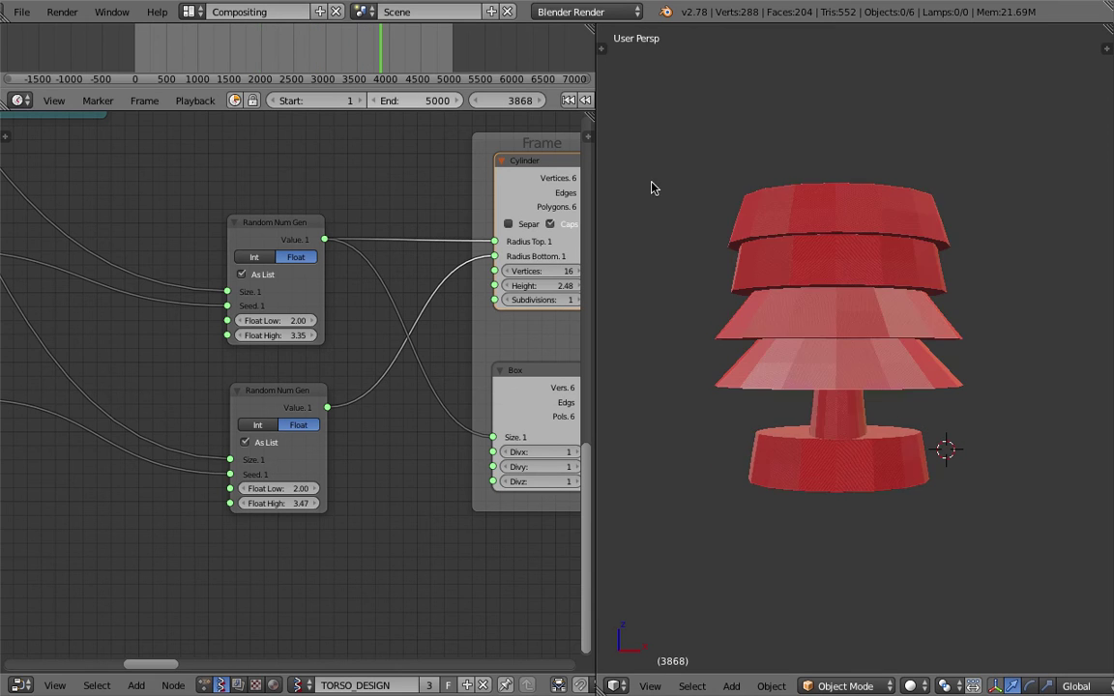
pyautogui.moveTo(824, 282); pyautogui.dragTo(873, 332, button='middle')
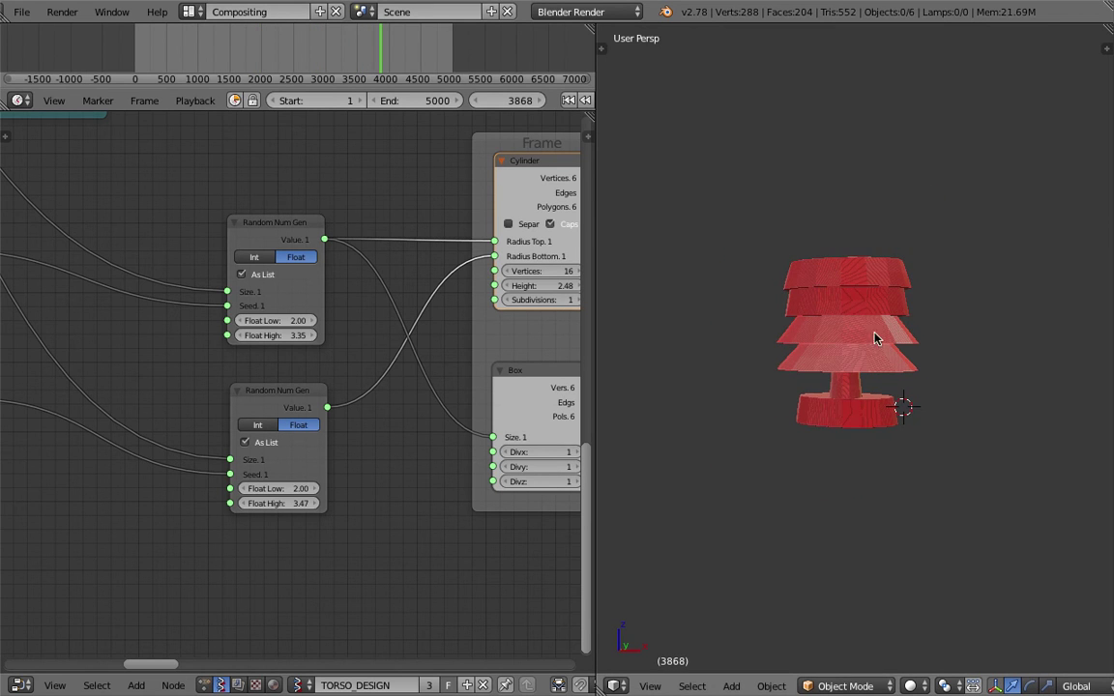
# Set the COUNT integer to 3 so the torso is built from three segments.
pyautogui.moveTo(339, 344); pyautogui.dragTo(453, 403, button='middle')
pyautogui.scroll(-3, 452, 404)
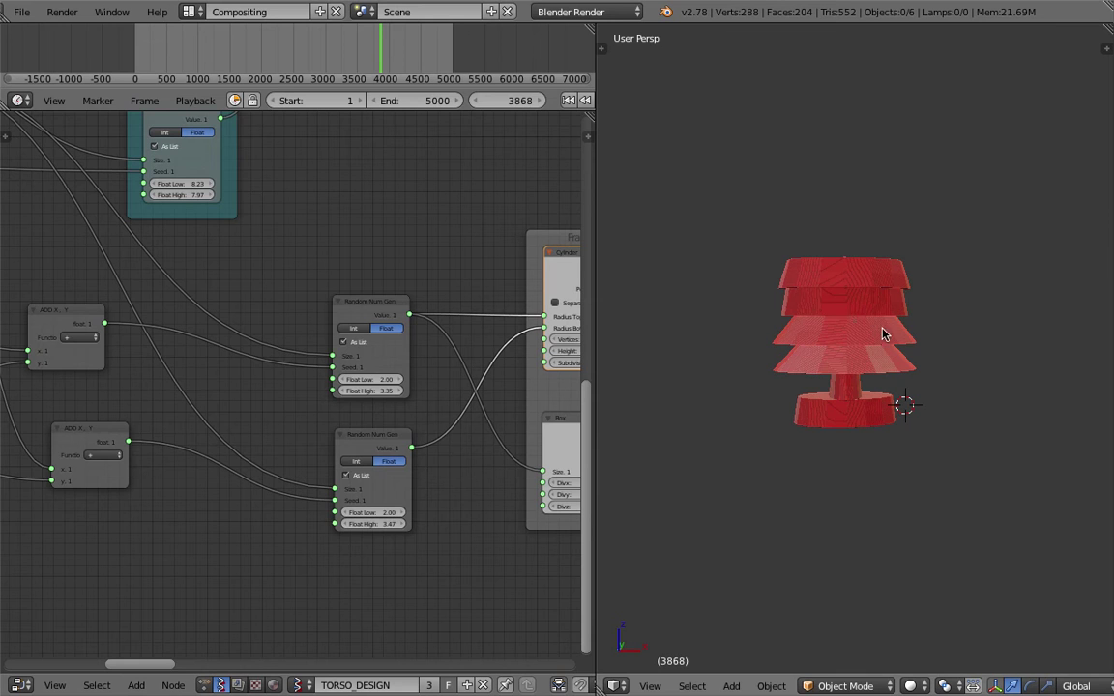
pyautogui.moveTo(249, 386); pyautogui.dragTo(335, 388, button='middle')
pyautogui.moveTo(241, 314); pyautogui.dragTo(422, 319, button='middle')
pyautogui.moveTo(183, 374); pyautogui.dragTo(319, 471, button='middle')
pyautogui.moveTo(278, 217); pyautogui.dragTo(311, 366, button='middle')
pyautogui.scroll(3, 311, 365)
pyautogui.click(304, 324)
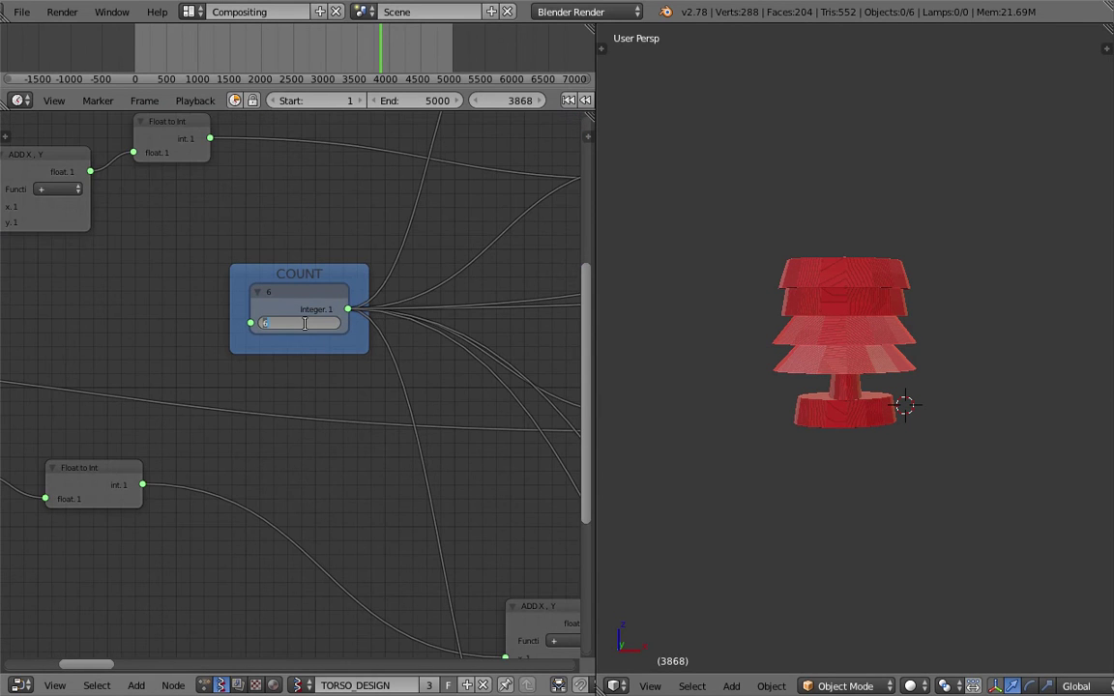
pyautogui.write('3')
pyautogui.press('Return')
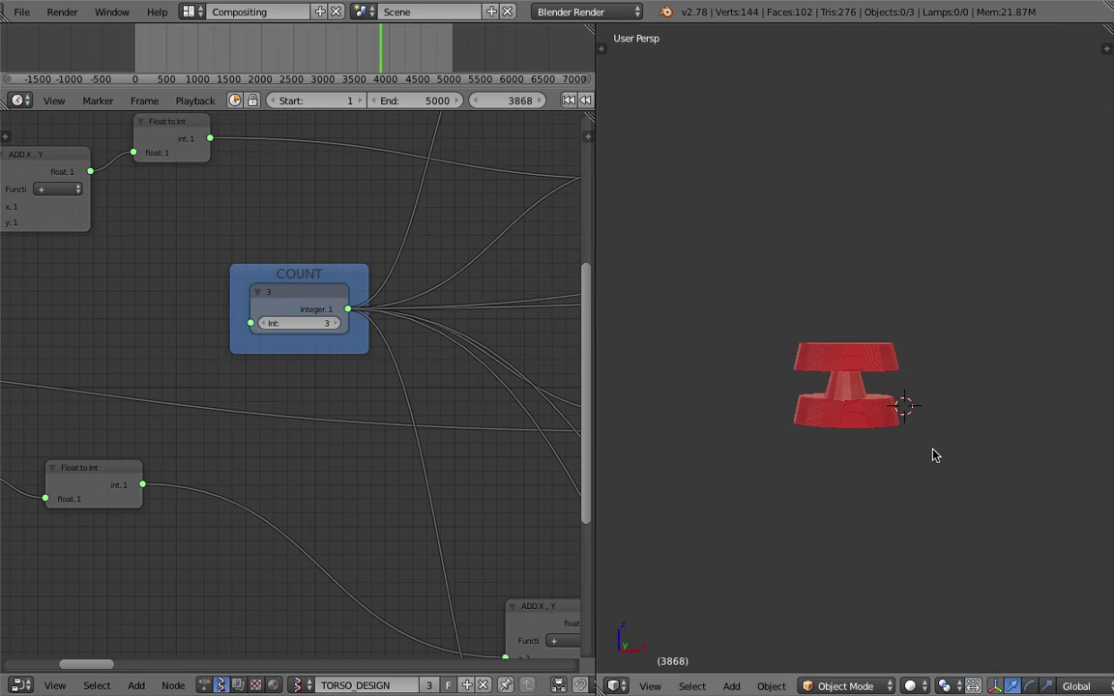
# Go to frame 421 and switch the 3D view to front orthographic.
pyautogui.scroll(3, 851, 406)
pyautogui.moveTo(875, 409)
pyautogui.mouseDown(button='middle')
pyautogui.moveTo(888, 379)
pyautogui.moveTo(845, 350)
pyautogui.moveTo(810, 347)
pyautogui.moveTo(801, 366)
pyautogui.moveTo(823, 370)
pyautogui.mouseUp(button='middle')
pyautogui.moveTo(193, 72); pyautogui.dragTo(161, 62)
pyautogui.click(650, 686)
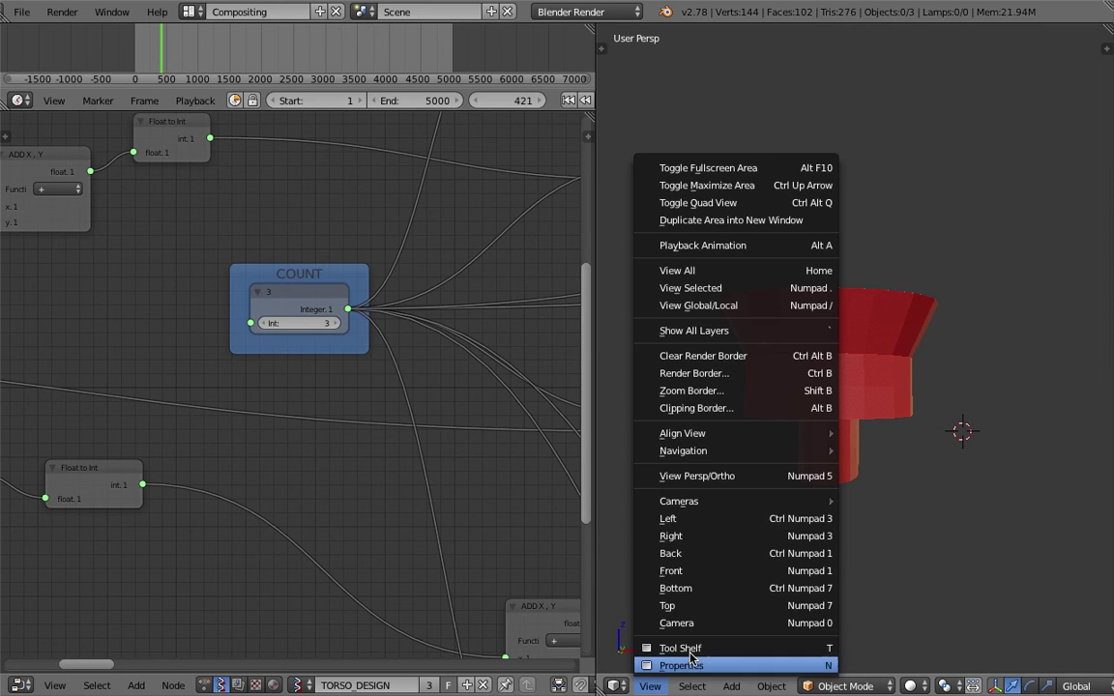
pyautogui.click(692, 571)
pyautogui.click(653, 685)
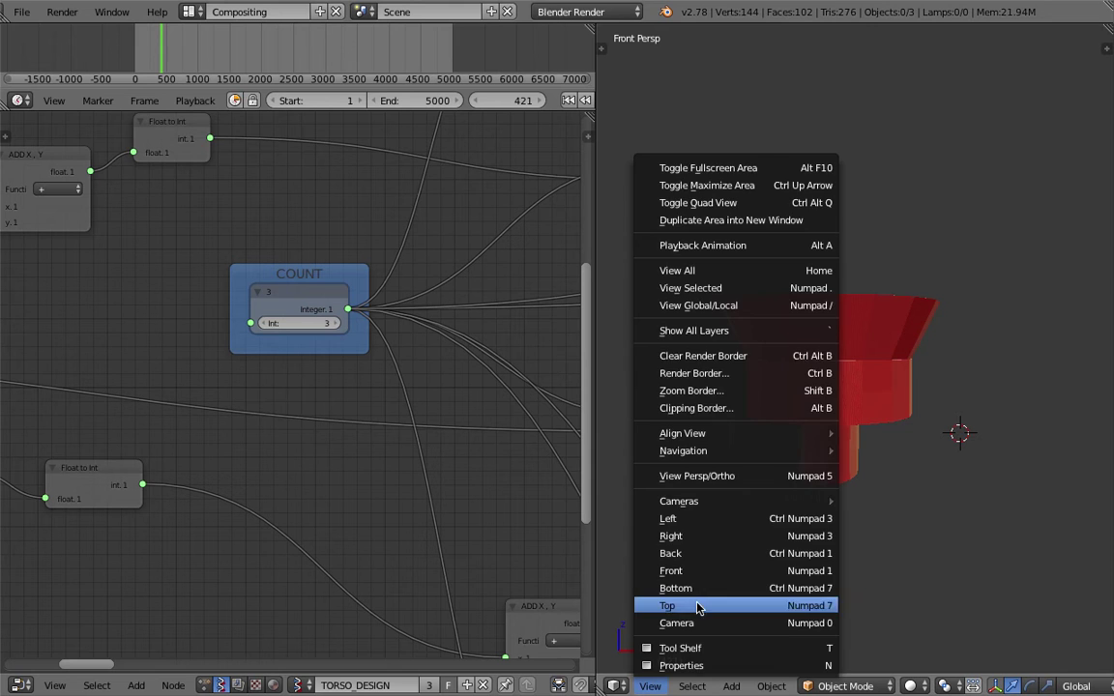
pyautogui.click(698, 473)
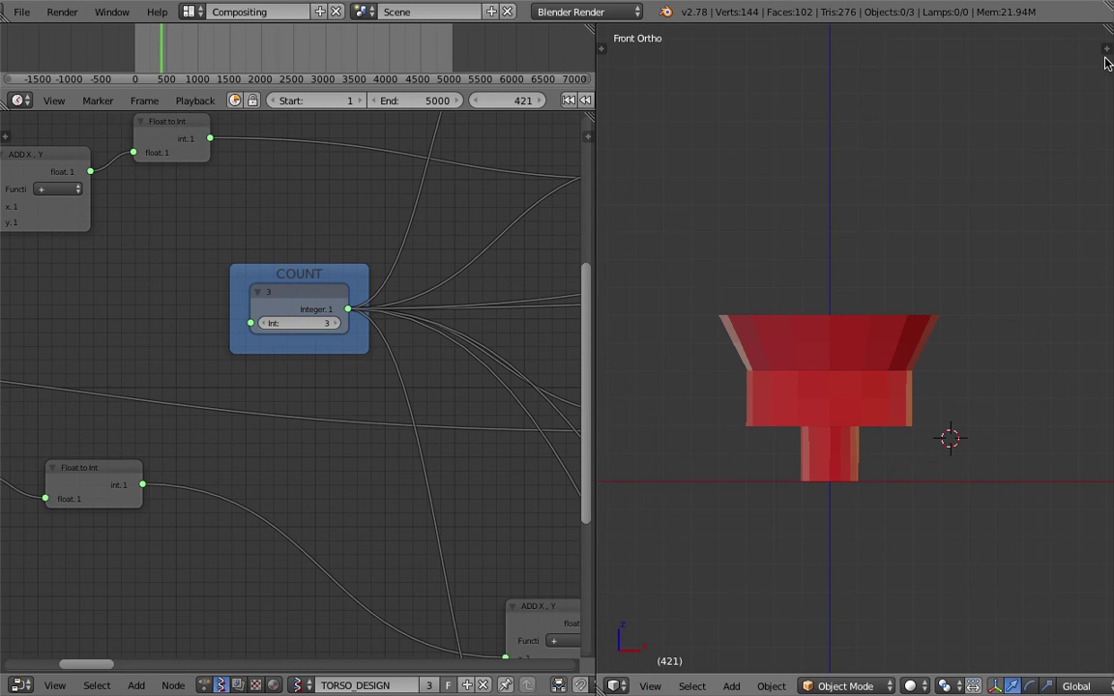
pyautogui.click(1014, 69)
# Sketch a Grease Pencil head, two arms and two legs around the torso at frame 421.
pyautogui.moveTo(816, 235)
pyautogui.mouseDown()
pyautogui.moveTo(801, 250)
pyautogui.moveTo(819, 298)
pyautogui.moveTo(835, 244)
pyautogui.moveTo(822, 234)
pyautogui.mouseUp()
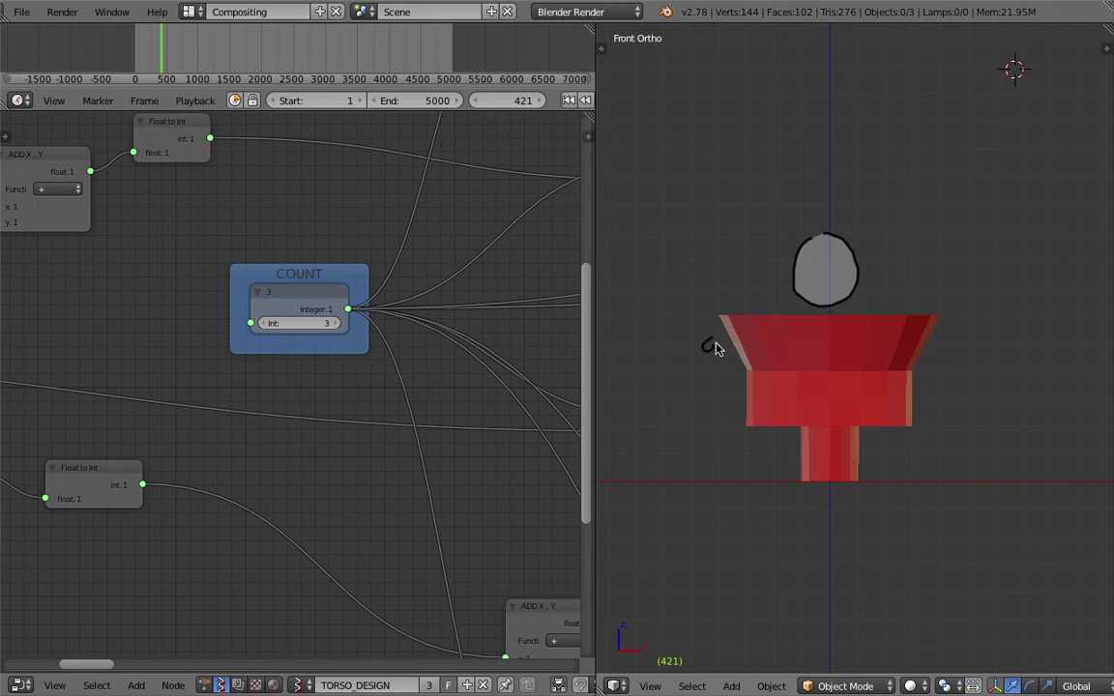
pyautogui.hotkey('ctrl', 'z')
pyautogui.moveTo(709, 342)
pyautogui.mouseDown()
pyautogui.moveTo(707, 371)
pyautogui.moveTo(708, 344)
pyautogui.mouseUp()
pyautogui.moveTo(928, 354)
pyautogui.mouseDown()
pyautogui.moveTo(967, 378)
pyautogui.moveTo(931, 353)
pyautogui.mouseUp()
pyautogui.moveTo(801, 477)
pyautogui.mouseDown()
pyautogui.moveTo(807, 530)
pyautogui.moveTo(801, 480)
pyautogui.moveTo(845, 487)
pyautogui.moveTo(841, 474)
pyautogui.mouseUp()
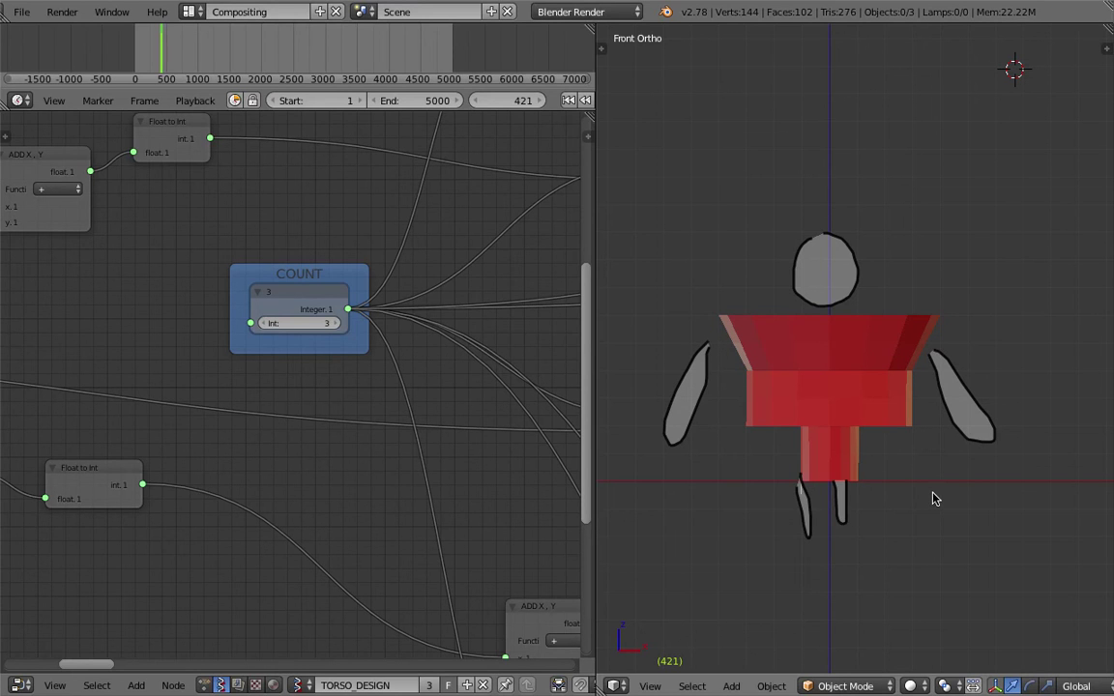
# Sketch a new head, two outstretched arms and two legs with Grease Pencil around the torso at frame 422.
pyautogui.moveTo(808, 247)
pyautogui.mouseDown()
pyautogui.moveTo(790, 271)
pyautogui.moveTo(865, 304)
pyautogui.moveTo(830, 250)
pyautogui.mouseUp()
pyautogui.moveTo(762, 375)
pyautogui.mouseDown()
pyautogui.moveTo(746, 378)
pyautogui.moveTo(757, 380)
pyautogui.mouseUp()
pyautogui.moveTo(906, 385)
pyautogui.mouseDown()
pyautogui.moveTo(999, 405)
pyautogui.moveTo(903, 395)
pyautogui.mouseUp()
pyautogui.moveTo(791, 489)
pyautogui.mouseDown()
pyautogui.moveTo(801, 518)
pyautogui.moveTo(803, 483)
pyautogui.moveTo(875, 509)
pyautogui.moveTo(873, 481)
pyautogui.mouseUp()
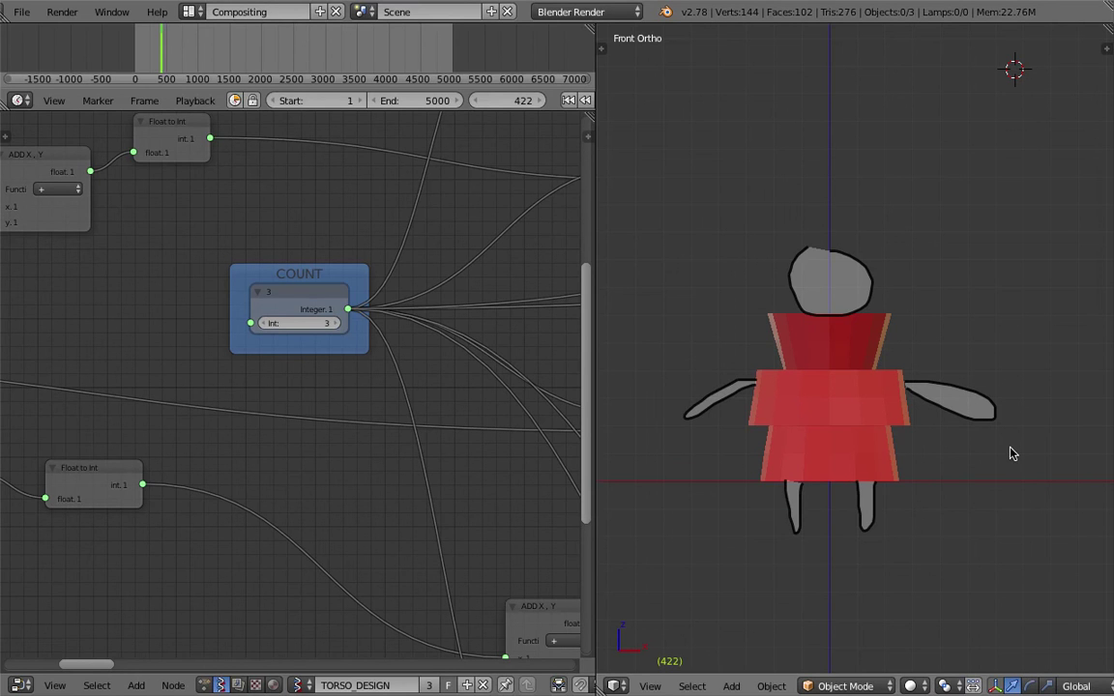
# Step back and forth between frames 421, 422 and 423 to compare the sketched characters.
pyautogui.press('Right')
pyautogui.scroll(3, 822, 367)
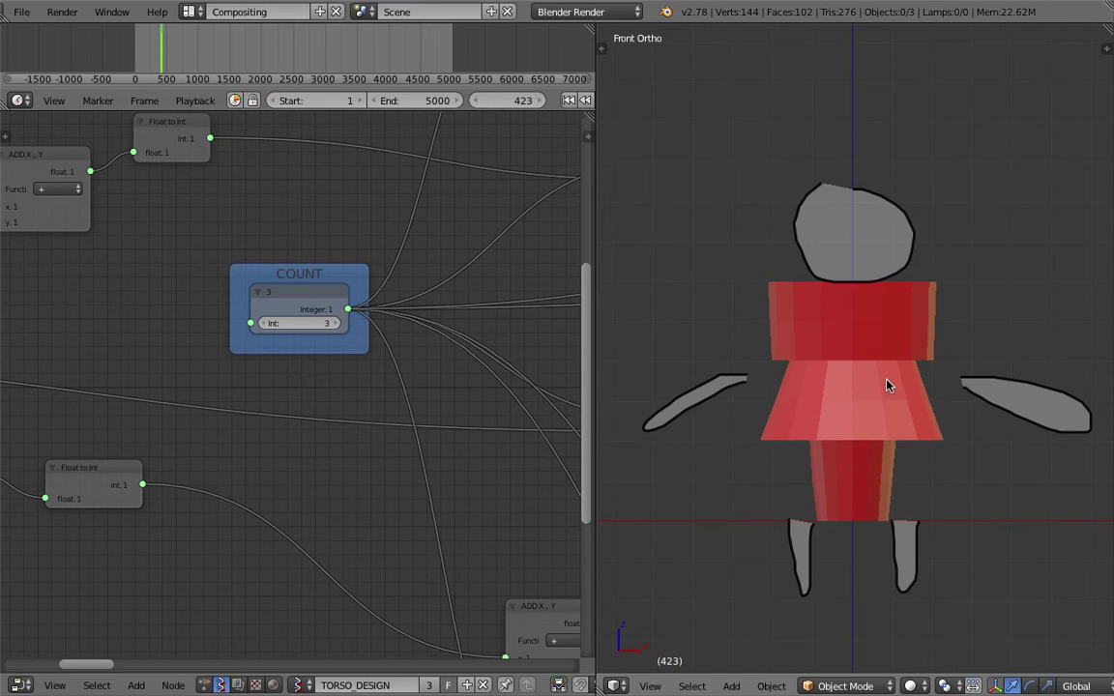
pyautogui.press('Left')
pyautogui.press('Left')
pyautogui.press('Right')
pyautogui.press('Right')
pyautogui.press('Left')
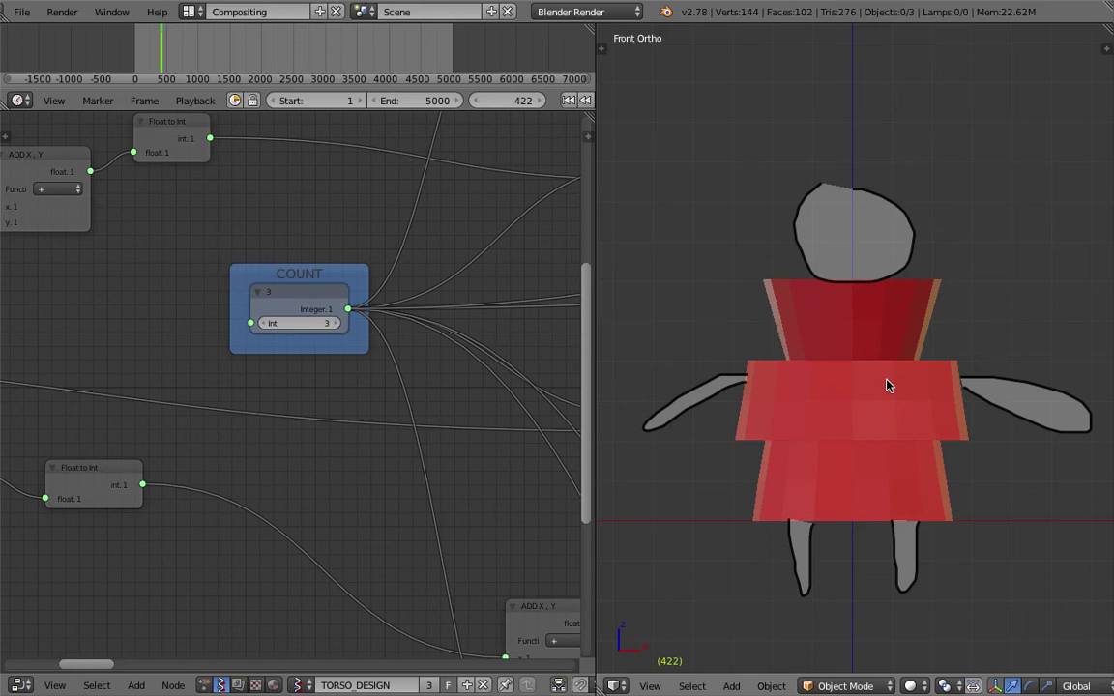
# Sketch two small Grease Pencil circles on the uppermost torso segment at frame 422, and another pair at frame 424.
pyautogui.moveTo(818, 307)
pyautogui.mouseDown()
pyautogui.moveTo(892, 313)
pyautogui.moveTo(884, 307)
pyautogui.mouseUp()
pyautogui.press('Right')
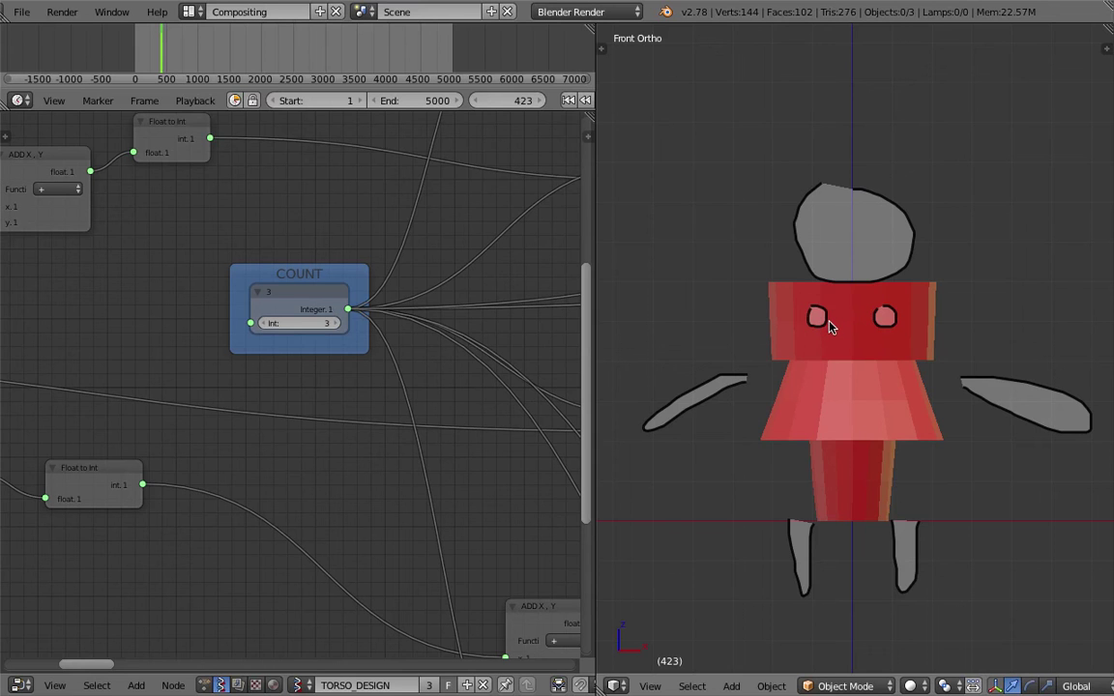
pyautogui.press('Right')
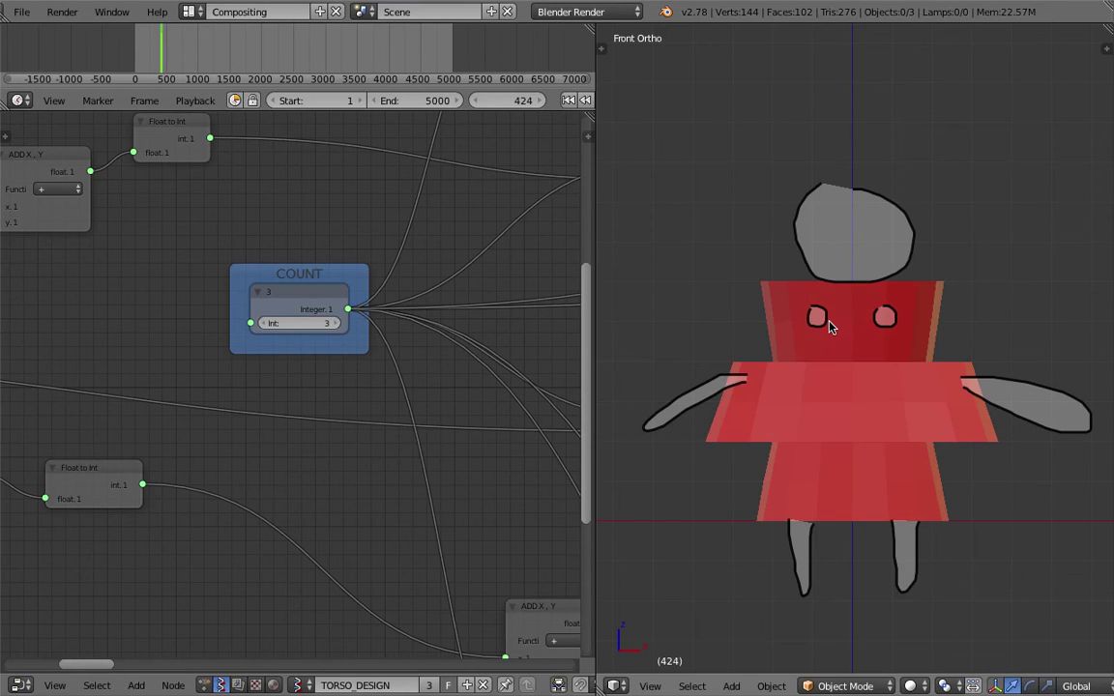
pyautogui.moveTo(805, 317)
pyautogui.mouseDown()
pyautogui.moveTo(823, 315)
pyautogui.moveTo(801, 314)
pyautogui.mouseUp()
pyautogui.moveTo(901, 322); pyautogui.dragTo(907, 315)
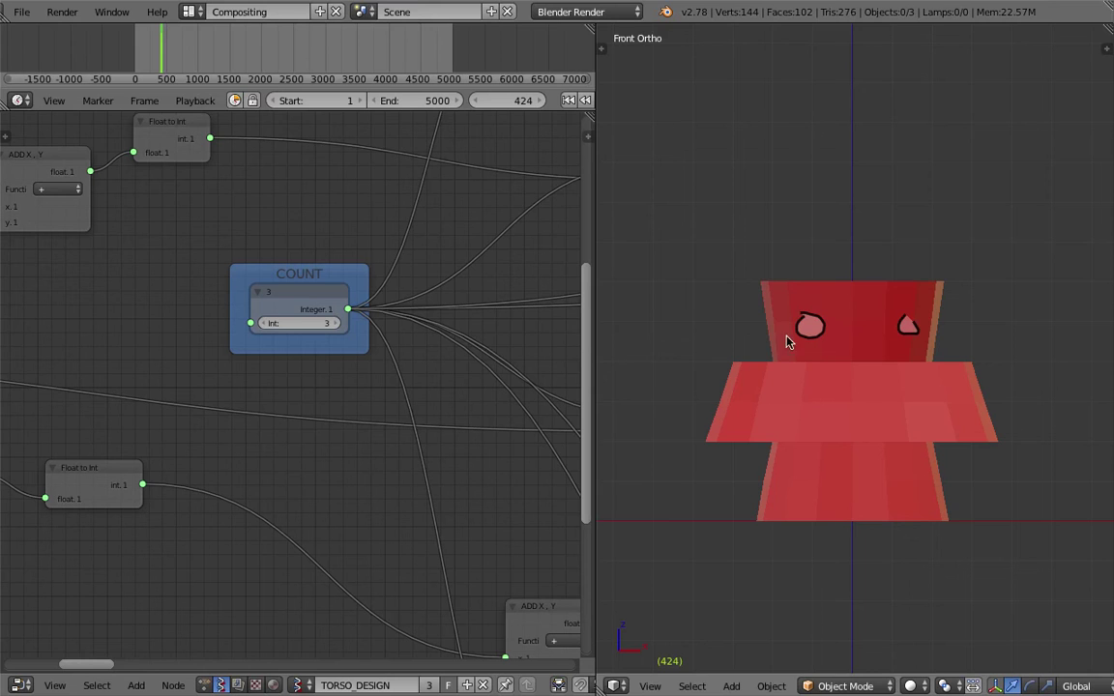
# Sketch two raised arms and two legs with Grease Pencil around the torso at frame 424.
pyautogui.moveTo(727, 392)
pyautogui.mouseDown()
pyautogui.moveTo(693, 386)
pyautogui.moveTo(723, 388)
pyautogui.mouseUp()
pyautogui.moveTo(966, 378)
pyautogui.mouseDown()
pyautogui.moveTo(1006, 314)
pyautogui.moveTo(918, 437)
pyautogui.mouseUp()
pyautogui.moveTo(779, 518); pyautogui.dragTo(776, 522)
pyautogui.moveTo(910, 510)
pyautogui.mouseDown()
pyautogui.moveTo(935, 586)
pyautogui.moveTo(922, 504)
pyautogui.mouseUp()
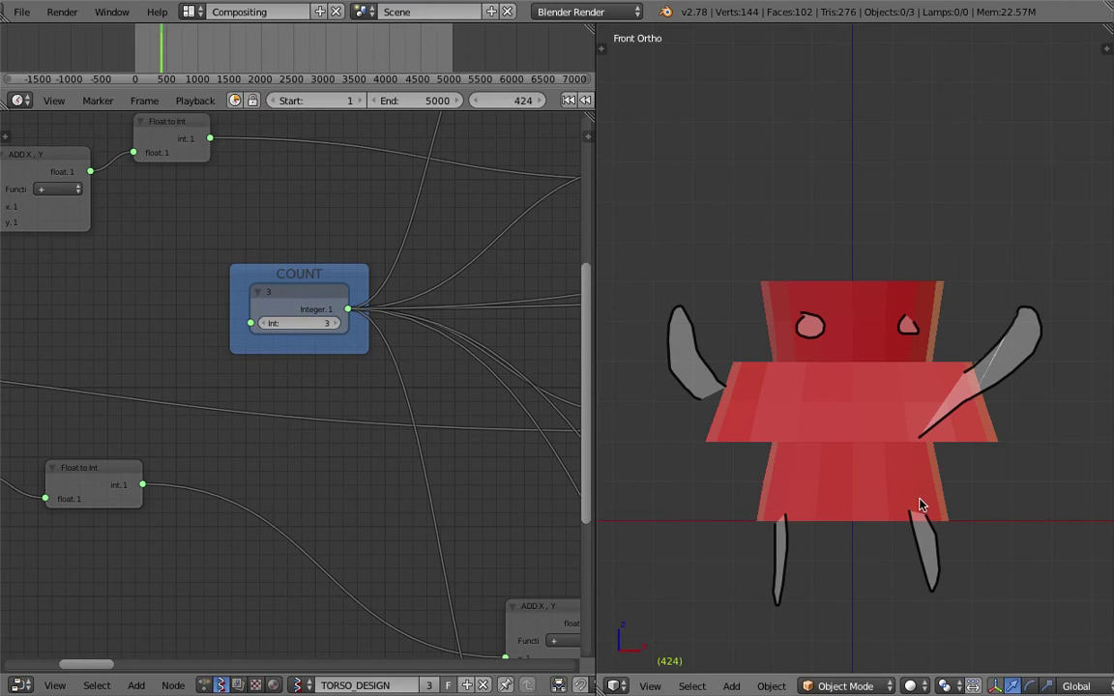
# Advance to frame 427 and sketch two legs, two outstretched arms and two eyes with Grease Pencil on its torso.
pyautogui.press('Right')
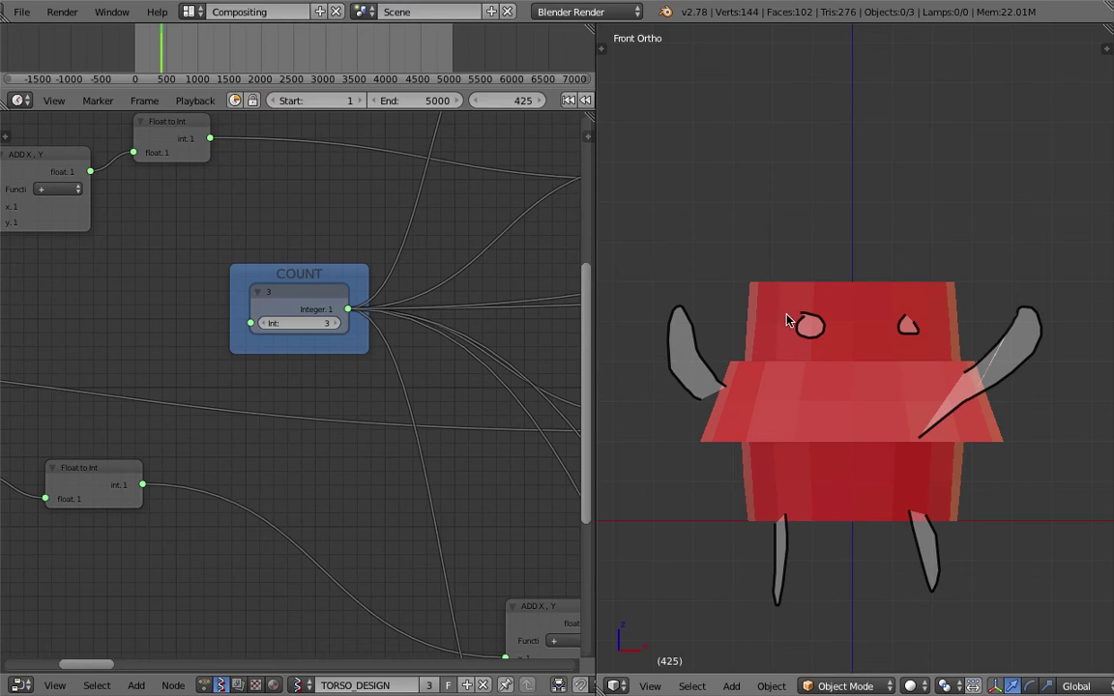
pyautogui.press('Right')
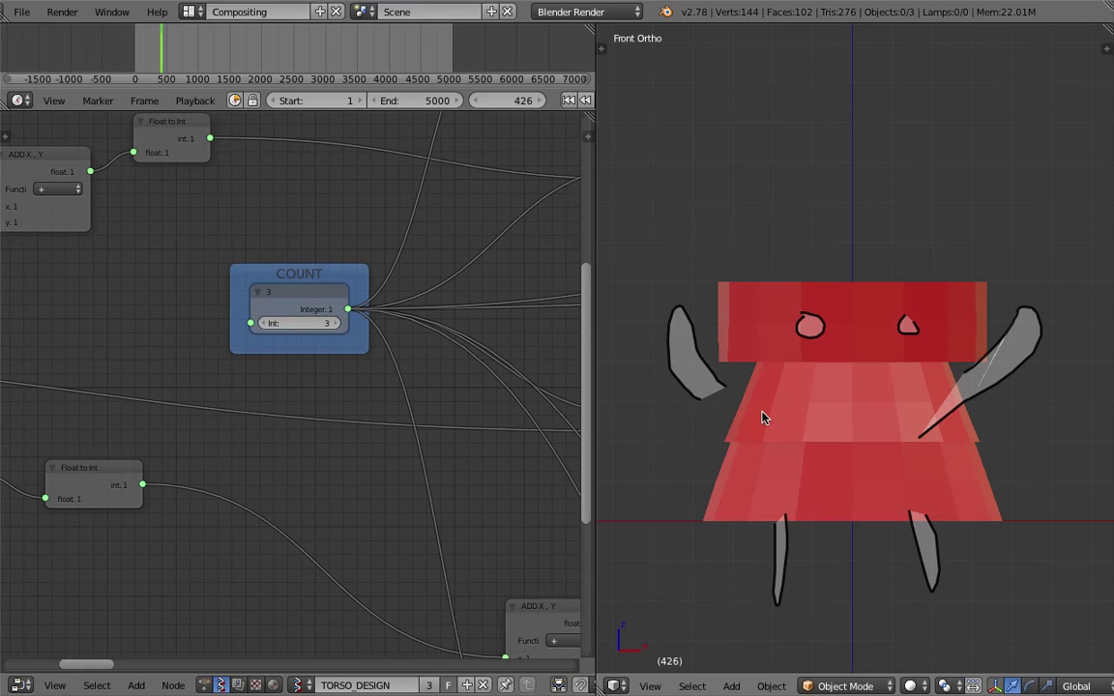
pyautogui.press('Right')
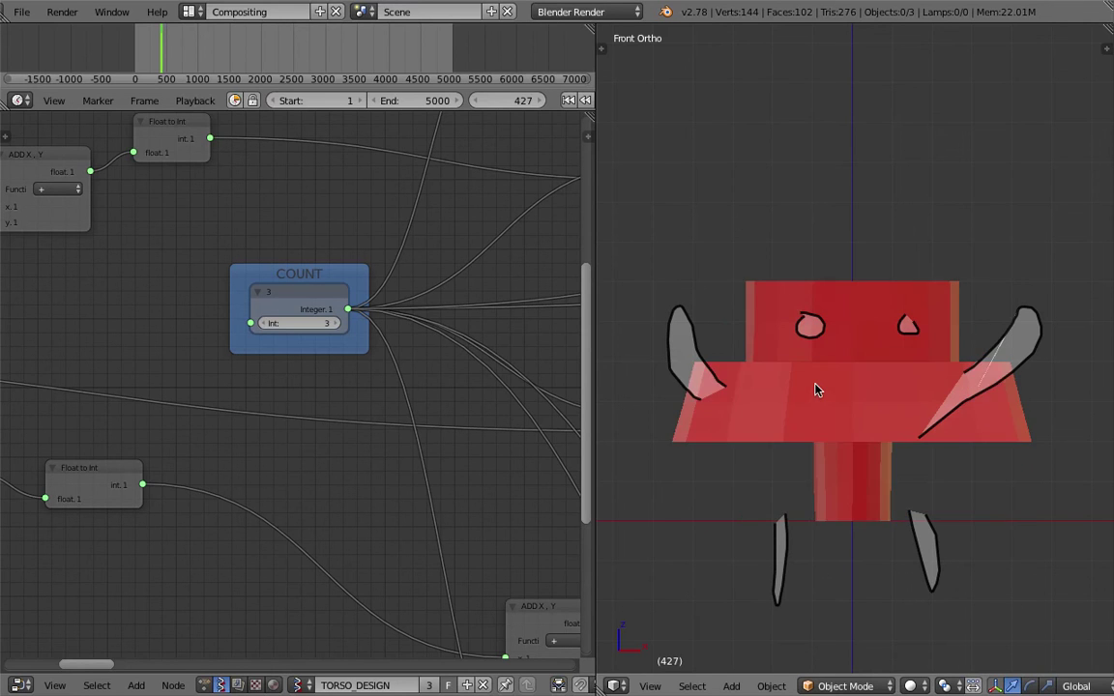
pyautogui.moveTo(820, 517)
pyautogui.mouseDown()
pyautogui.moveTo(820, 553)
pyautogui.moveTo(831, 520)
pyautogui.moveTo(895, 577)
pyautogui.moveTo(884, 511)
pyautogui.mouseUp()
pyautogui.moveTo(696, 366)
pyautogui.mouseDown()
pyautogui.moveTo(652, 398)
pyautogui.moveTo(694, 368)
pyautogui.mouseUp()
pyautogui.moveTo(1007, 384)
pyautogui.mouseDown()
pyautogui.moveTo(987, 391)
pyautogui.moveTo(1006, 391)
pyautogui.mouseUp()
pyautogui.moveTo(776, 307)
pyautogui.mouseDown()
pyautogui.moveTo(776, 322)
pyautogui.moveTo(779, 304)
pyautogui.mouseUp()
pyautogui.moveTo(920, 308); pyautogui.dragTo(930, 321)
# At frame 428, sketch two eyes, a mouth with teeth, two legs and two arms with Grease Pencil on the torso.
pyautogui.moveTo(877, 404); pyautogui.dragTo(855, 400, button='middle')
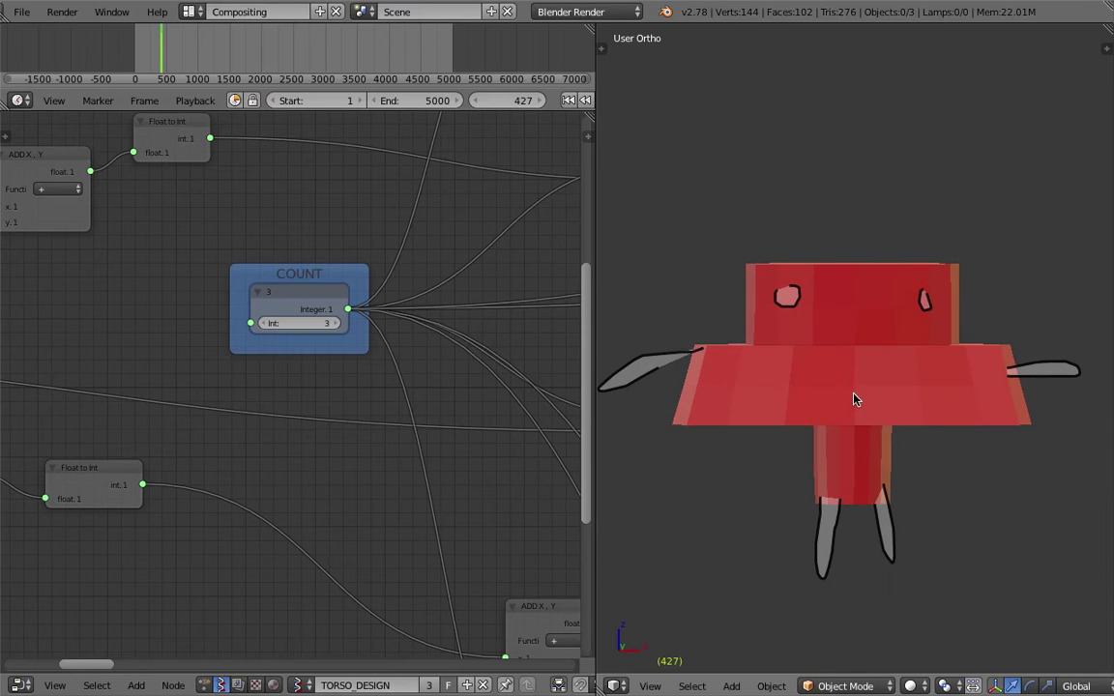
pyautogui.press('Right')
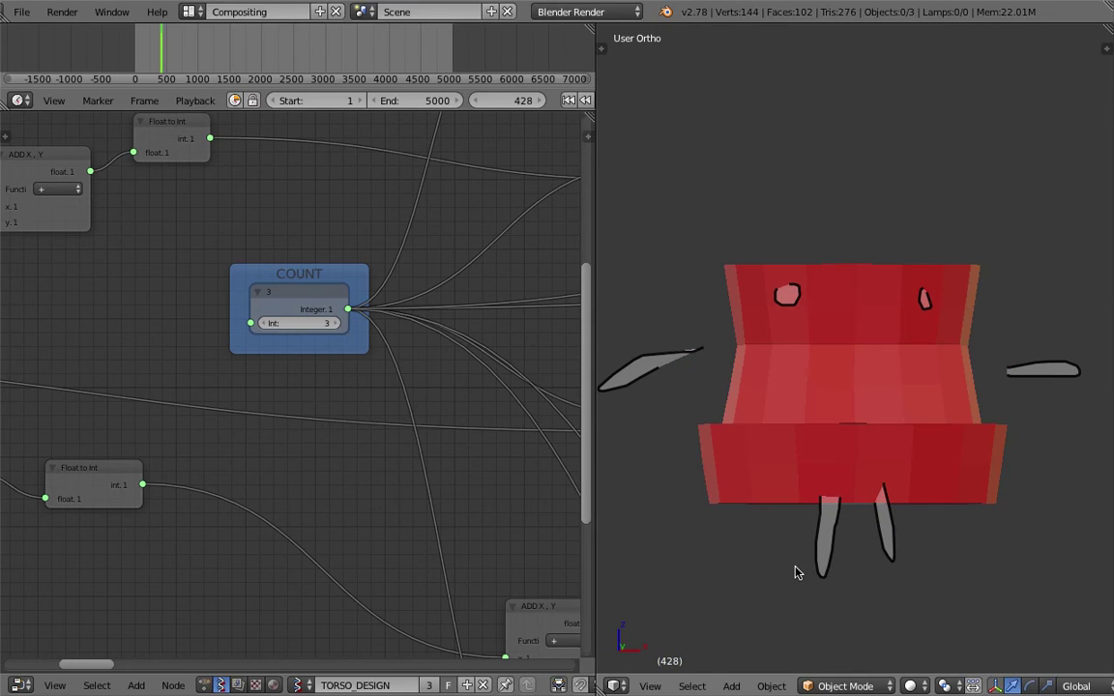
pyautogui.press('d')
pyautogui.moveTo(766, 300)
pyautogui.mouseDown()
pyautogui.moveTo(783, 320)
pyautogui.moveTo(766, 300)
pyautogui.mouseUp()
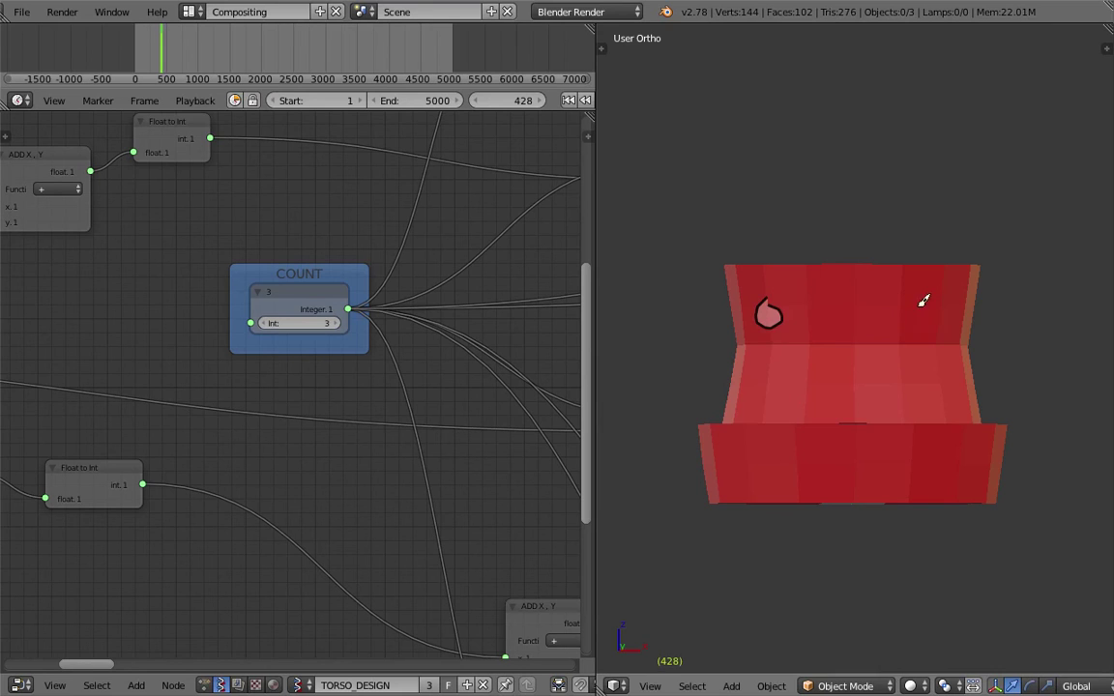
pyautogui.moveTo(779, 373)
pyautogui.mouseDown()
pyautogui.moveTo(925, 362)
pyautogui.moveTo(840, 393)
pyautogui.moveTo(795, 373)
pyautogui.mouseUp()
pyautogui.moveTo(732, 503); pyautogui.dragTo(757, 504)
pyautogui.moveTo(952, 502)
pyautogui.mouseDown()
pyautogui.moveTo(963, 571)
pyautogui.moveTo(966, 504)
pyautogui.mouseUp()
pyautogui.moveTo(731, 371); pyautogui.dragTo(729, 379)
pyautogui.moveTo(962, 387); pyautogui.dragTo(953, 395)
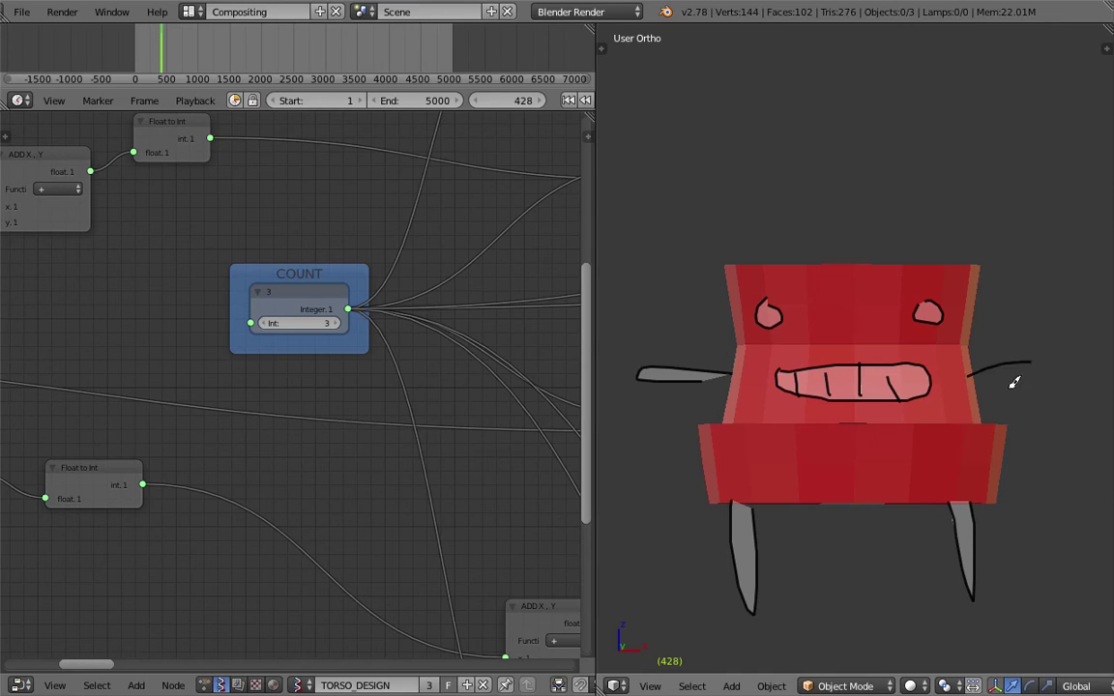
# At frame 429, sketch shapes rising from the uppermost torso segment, two arms and two legs with Grease Pencil.
pyautogui.press('Right')
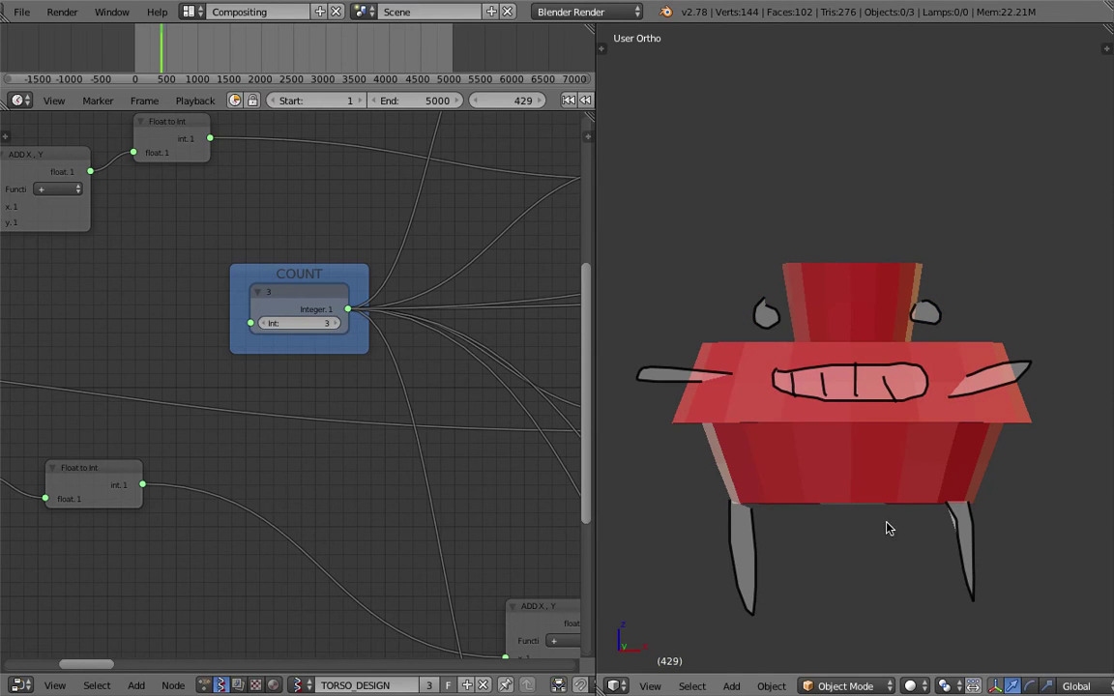
pyautogui.moveTo(817, 281); pyautogui.dragTo(816, 281)
pyautogui.moveTo(883, 280)
pyautogui.mouseDown()
pyautogui.moveTo(900, 303)
pyautogui.moveTo(890, 317)
pyautogui.moveTo(857, 214)
pyautogui.mouseUp()
pyautogui.moveTo(712, 370)
pyautogui.mouseDown()
pyautogui.moveTo(670, 340)
pyautogui.moveTo(682, 352)
pyautogui.mouseUp()
pyautogui.moveTo(988, 372)
pyautogui.mouseDown()
pyautogui.moveTo(1036, 334)
pyautogui.moveTo(996, 363)
pyautogui.mouseUp()
pyautogui.moveTo(729, 515); pyautogui.dragTo(758, 524)
pyautogui.moveTo(940, 498)
pyautogui.mouseDown()
pyautogui.moveTo(953, 606)
pyautogui.moveTo(950, 517)
pyautogui.mouseUp()
# At frame 430, sketch two short arms, two small eyes and two pointed legs with Grease Pencil around the torso.
pyautogui.press('Right')
pyautogui.moveTo(1025, 370)
pyautogui.mouseDown()
pyautogui.moveTo(1029, 360)
pyautogui.moveTo(1023, 367)
pyautogui.mouseUp()
pyautogui.moveTo(696, 361); pyautogui.dragTo(644, 366)
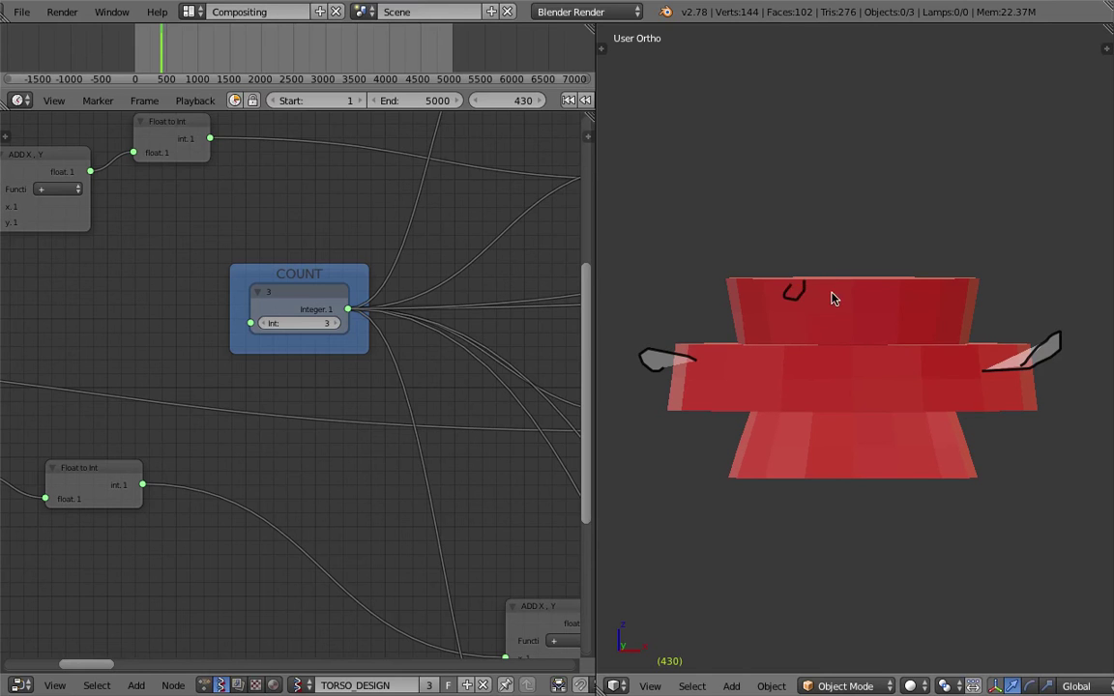
pyautogui.moveTo(773, 509); pyautogui.dragTo(805, 471)
pyautogui.moveTo(911, 475); pyautogui.dragTo(947, 544)
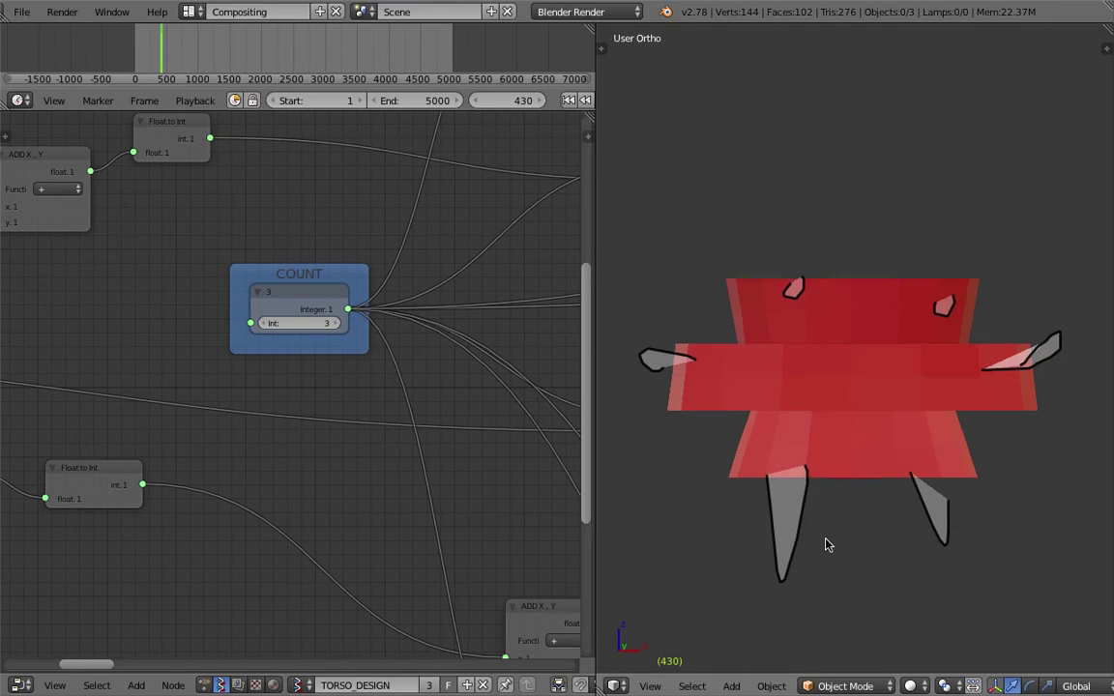
# At frame 431, sketch a stick-figure spine, shoulder line, hips, legs, arms and round head with Grease Pencil over the torso.
pyautogui.press('Right')
pyautogui.moveTo(843, 261); pyautogui.dragTo(845, 505)
pyautogui.moveTo(720, 369); pyautogui.dragTo(1008, 366)
pyautogui.moveTo(759, 459)
pyautogui.mouseDown()
pyautogui.moveTo(936, 459)
pyautogui.moveTo(785, 595)
pyautogui.mouseUp()
pyautogui.moveTo(932, 474); pyautogui.dragTo(914, 588)
pyautogui.moveTo(693, 372); pyautogui.dragTo(700, 488)
pyautogui.moveTo(1010, 369); pyautogui.dragTo(999, 476)
pyautogui.moveTo(819, 211)
pyautogui.mouseDown()
pyautogui.moveTo(819, 283)
pyautogui.moveTo(870, 196)
pyautogui.moveTo(810, 291)
pyautogui.moveTo(822, 296)
pyautogui.moveTo(793, 284)
pyautogui.mouseUp()
# At frame 432, sketch a large round head, two lowered arms and two legs with Grease Pencil around the torso.
pyautogui.press('Right')
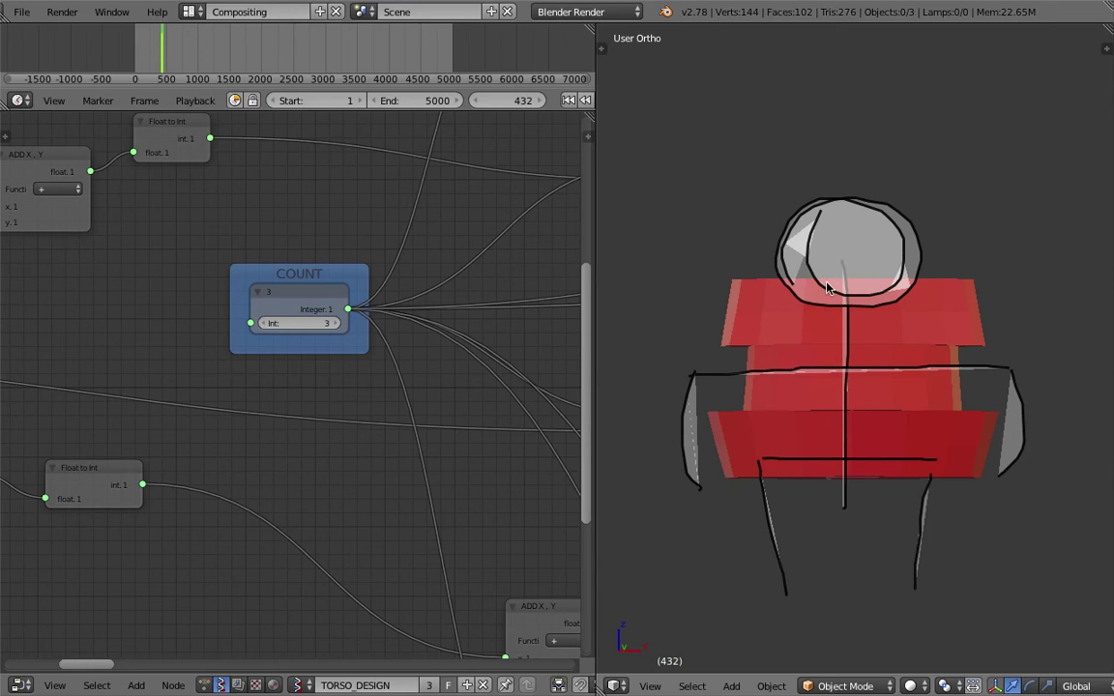
pyautogui.moveTo(815, 210)
pyautogui.mouseDown()
pyautogui.moveTo(895, 266)
pyautogui.moveTo(788, 211)
pyautogui.moveTo(885, 181)
pyautogui.moveTo(865, 318)
pyautogui.mouseUp()
pyautogui.moveTo(727, 308)
pyautogui.mouseDown()
pyautogui.moveTo(650, 371)
pyautogui.moveTo(737, 269)
pyautogui.mouseUp()
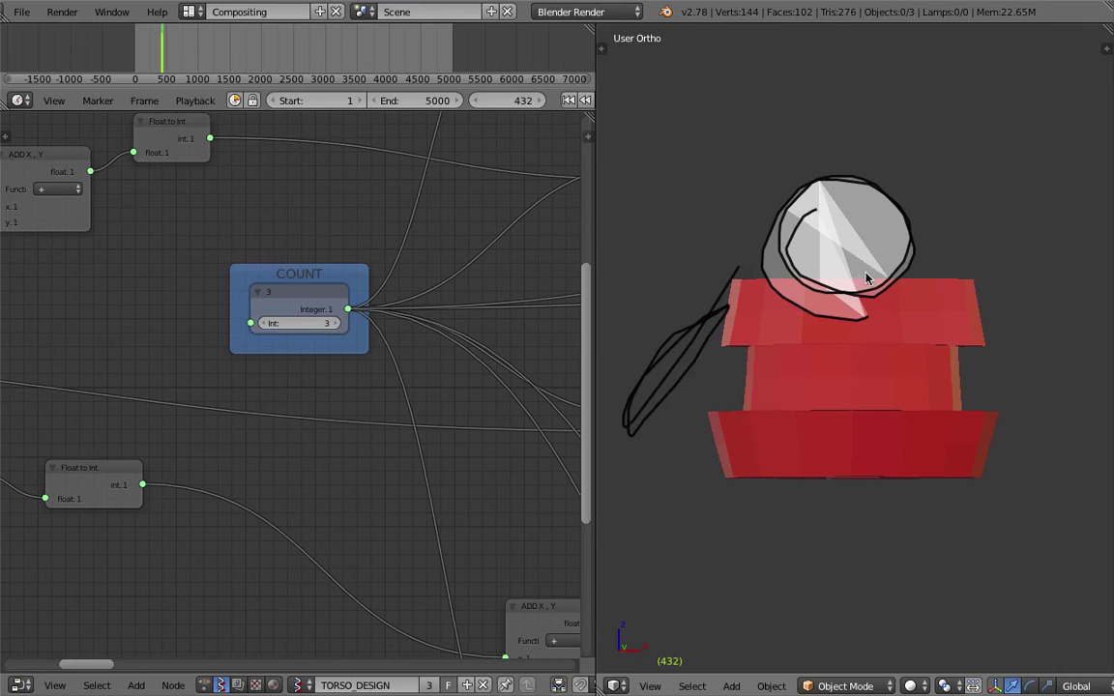
pyautogui.moveTo(987, 309)
pyautogui.mouseDown()
pyautogui.moveTo(1026, 398)
pyautogui.moveTo(972, 323)
pyautogui.moveTo(979, 307)
pyautogui.mouseUp()
pyautogui.moveTo(747, 467)
pyautogui.mouseDown()
pyautogui.moveTo(784, 581)
pyautogui.moveTo(759, 474)
pyautogui.mouseUp()
pyautogui.moveTo(961, 469); pyautogui.dragTo(952, 480)
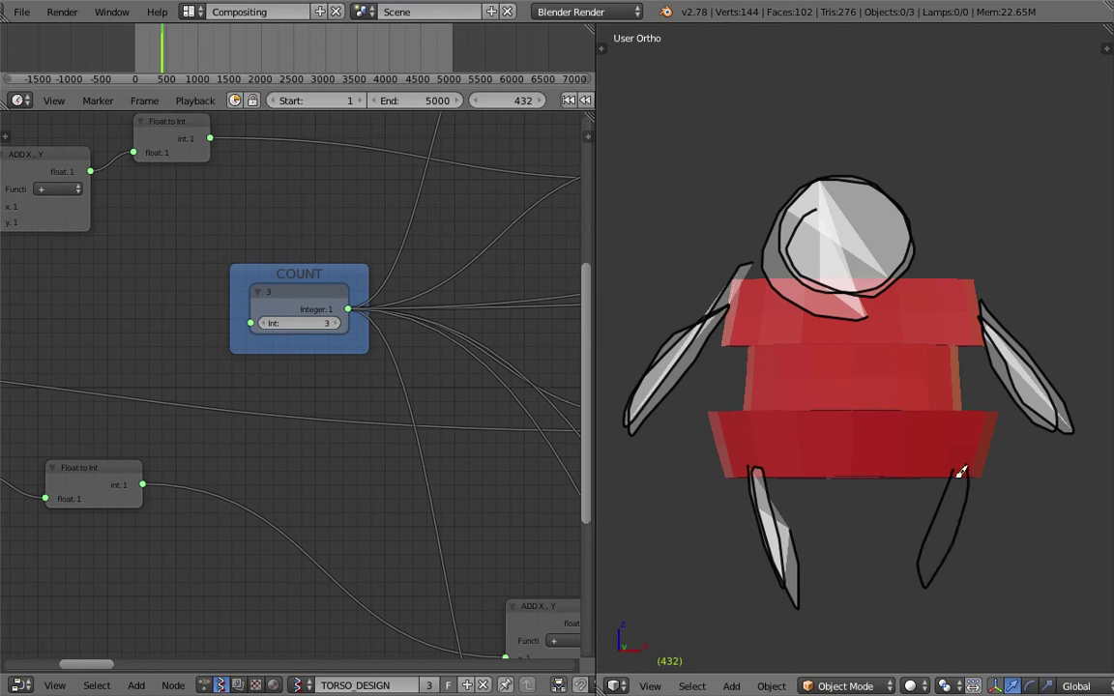
# Go to frame 435 and sketch two eyes, two arms and two straight legs with Grease Pencil around its torso.
pyautogui.scroll(-8, 343, 311)
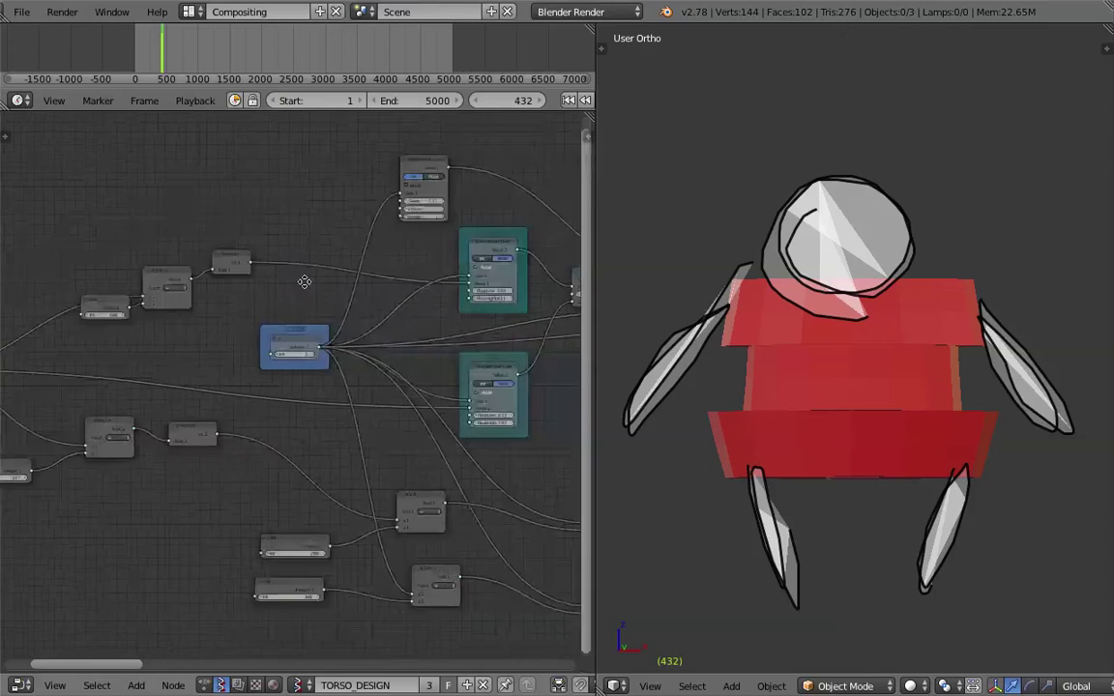
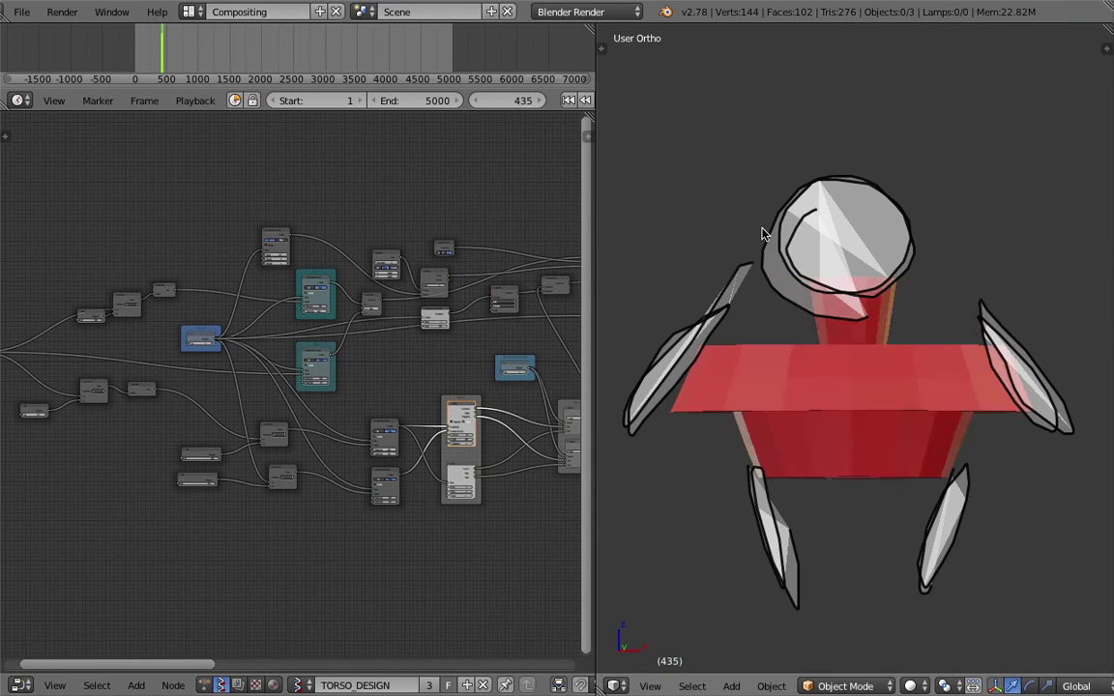
pyautogui.press('Left')
pyautogui.moveTo(801, 313); pyautogui.dragTo(801, 311)
pyautogui.moveTo(692, 380)
pyautogui.mouseDown()
pyautogui.moveTo(653, 268)
pyautogui.moveTo(690, 379)
pyautogui.mouseUp()
pyautogui.moveTo(967, 411)
pyautogui.mouseDown()
pyautogui.moveTo(997, 323)
pyautogui.moveTo(977, 416)
pyautogui.mouseUp()
pyautogui.moveTo(771, 468)
pyautogui.mouseDown()
pyautogui.moveTo(768, 589)
pyautogui.moveTo(779, 476)
pyautogui.mouseUp()
pyautogui.moveTo(915, 577); pyautogui.dragTo(924, 505)
# At frame 436, sketch two small shapes on the torso's upper corners, two outstretched arms and two legs with Grease Pencil.
pyautogui.press('Right')
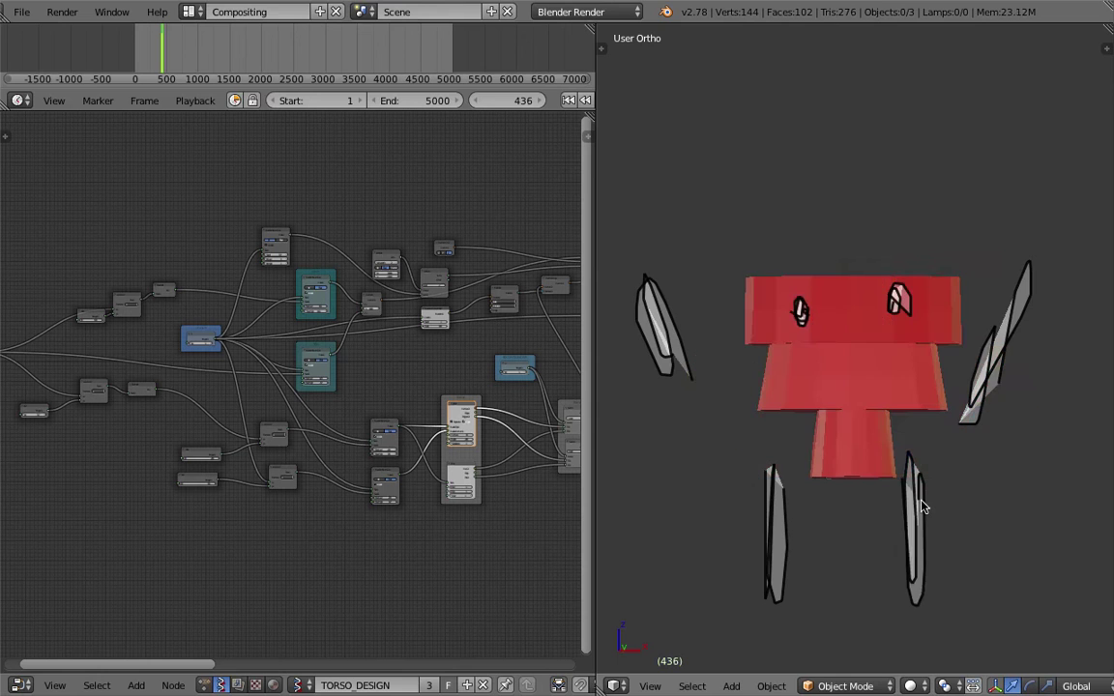
pyautogui.moveTo(745, 270); pyautogui.dragTo(771, 269)
pyautogui.moveTo(942, 290); pyautogui.dragTo(949, 301)
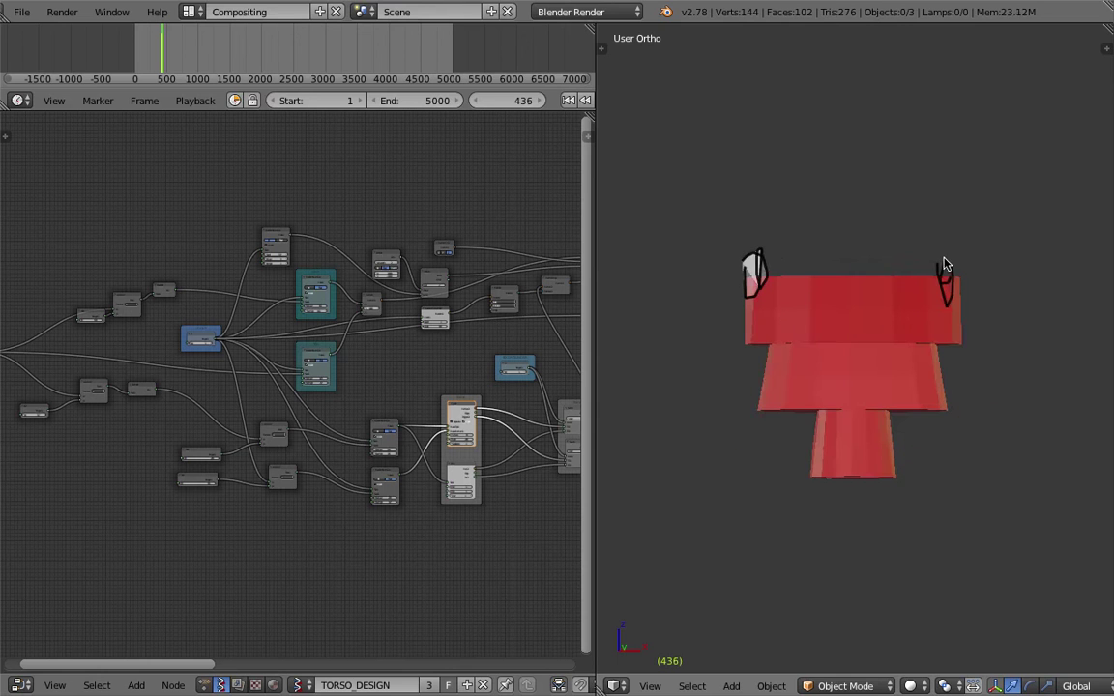
pyautogui.moveTo(790, 378); pyautogui.dragTo(677, 354)
pyautogui.moveTo(924, 377)
pyautogui.mouseDown()
pyautogui.moveTo(1046, 330)
pyautogui.moveTo(926, 377)
pyautogui.mouseUp()
pyautogui.moveTo(824, 439)
pyautogui.mouseDown()
pyautogui.moveTo(845, 569)
pyautogui.moveTo(830, 446)
pyautogui.moveTo(889, 489)
pyautogui.mouseUp()
# At frame 437, sketch two stubby feet under the torso and add Grease Pencil strokes at its upper edge.
pyautogui.press('Right')
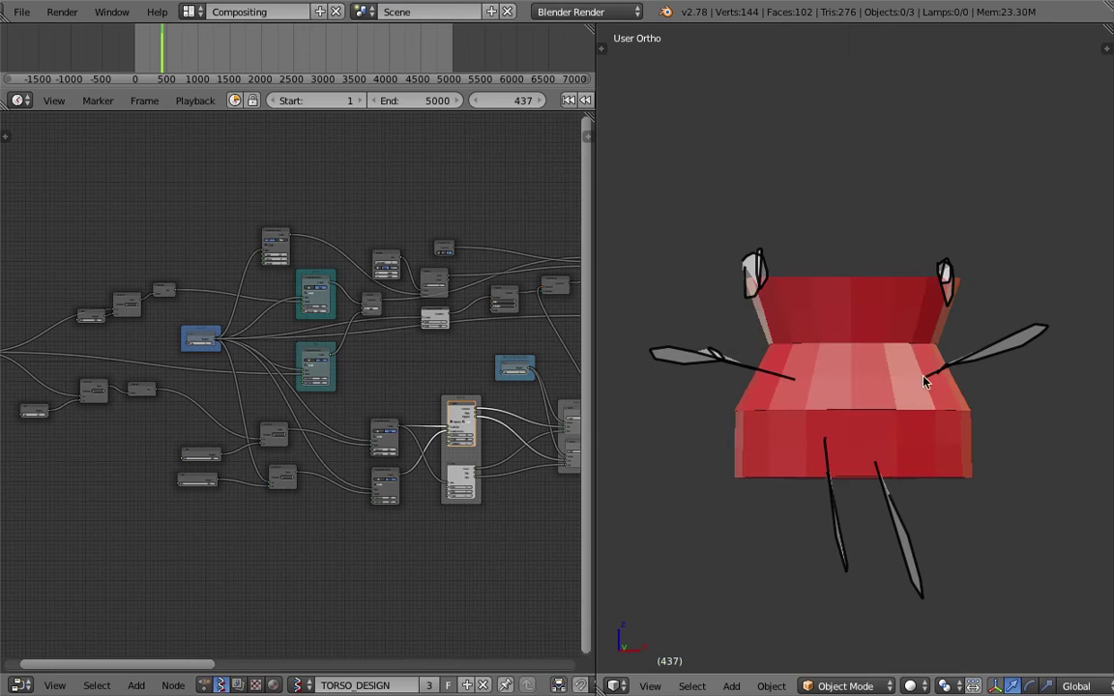
pyautogui.moveTo(771, 459)
pyautogui.mouseDown()
pyautogui.moveTo(791, 495)
pyautogui.moveTo(759, 462)
pyautogui.mouseUp()
pyautogui.moveTo(902, 472); pyautogui.dragTo(907, 474)
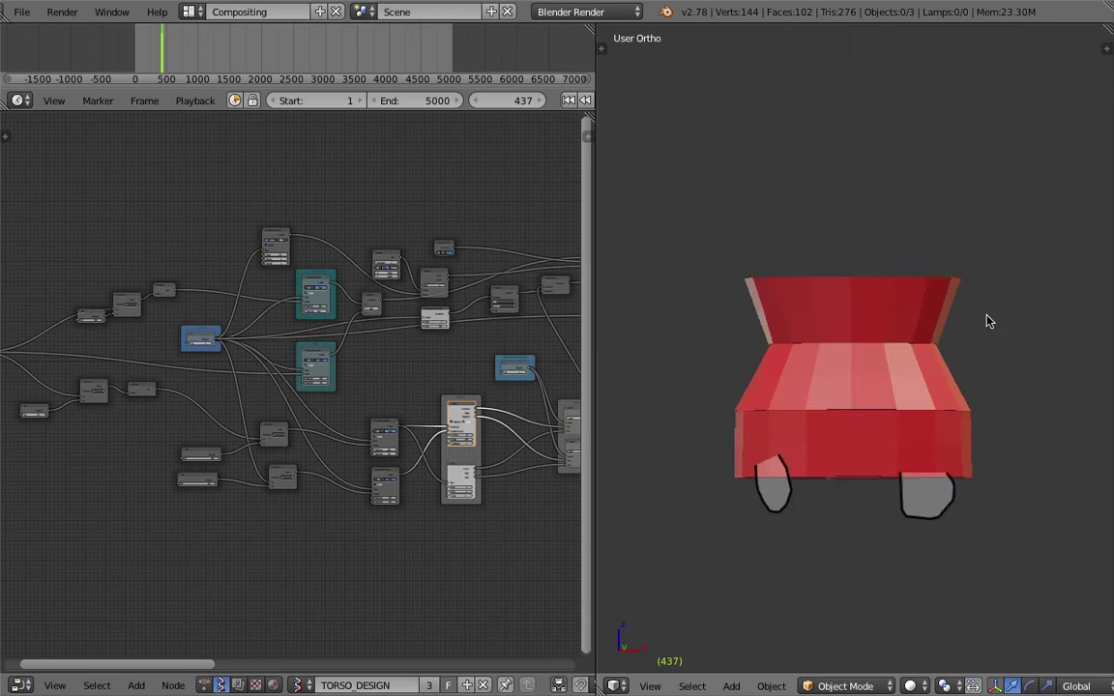
pyautogui.moveTo(805, 276); pyautogui.dragTo(799, 273)
pyautogui.moveTo(873, 263)
pyautogui.mouseDown()
pyautogui.moveTo(874, 273)
pyautogui.moveTo(823, 240)
pyautogui.mouseUp()
# At frame 438, sketch two stalked antennae, two raised arms with claws and two thin legs with Grease Pencil around the torso.
pyautogui.press('Right')
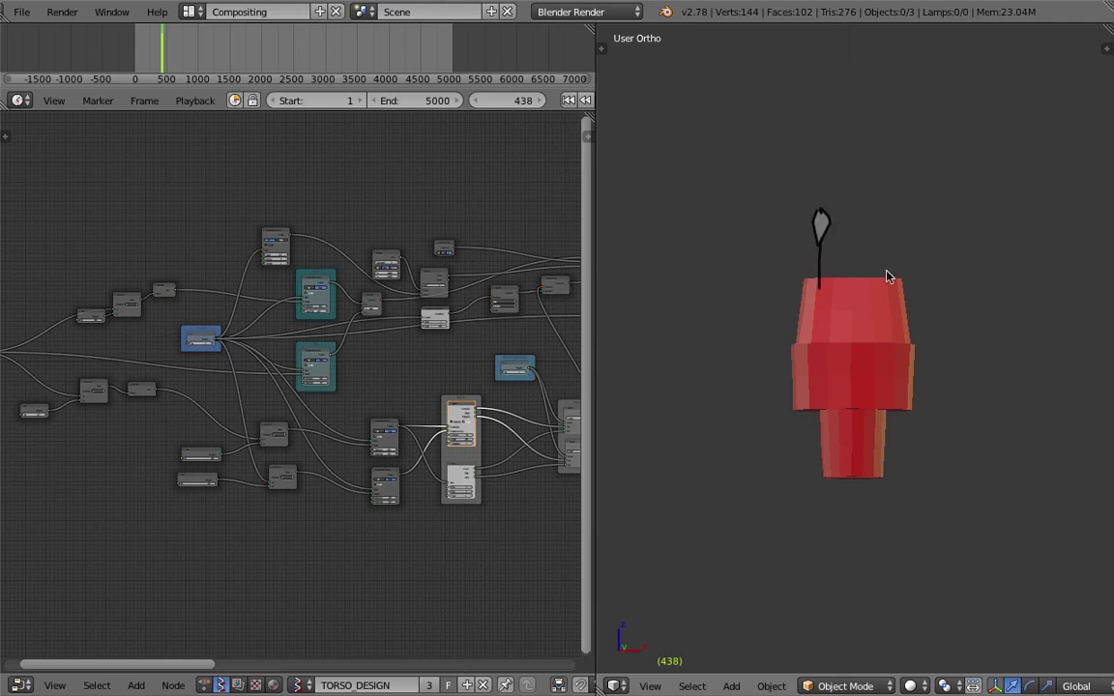
pyautogui.moveTo(881, 292); pyautogui.dragTo(876, 244)
pyautogui.moveTo(801, 315)
pyautogui.mouseDown()
pyautogui.moveTo(765, 293)
pyautogui.moveTo(753, 261)
pyautogui.moveTo(755, 238)
pyautogui.moveTo(778, 231)
pyautogui.moveTo(759, 256)
pyautogui.mouseUp()
pyautogui.moveTo(900, 319)
pyautogui.mouseDown()
pyautogui.moveTo(959, 218)
pyautogui.moveTo(961, 261)
pyautogui.moveTo(902, 321)
pyautogui.mouseUp()
pyautogui.moveTo(827, 476)
pyautogui.mouseDown()
pyautogui.moveTo(833, 525)
pyautogui.moveTo(837, 474)
pyautogui.mouseUp()
# Step forward frame by frame from 438 to 464 to examine the random torsos behind the sketched limbs.
pyautogui.press('Right')
pyautogui.press('Right')
pyautogui.press('Right')
pyautogui.press('Right')
pyautogui.press('Right')
pyautogui.press('Right')
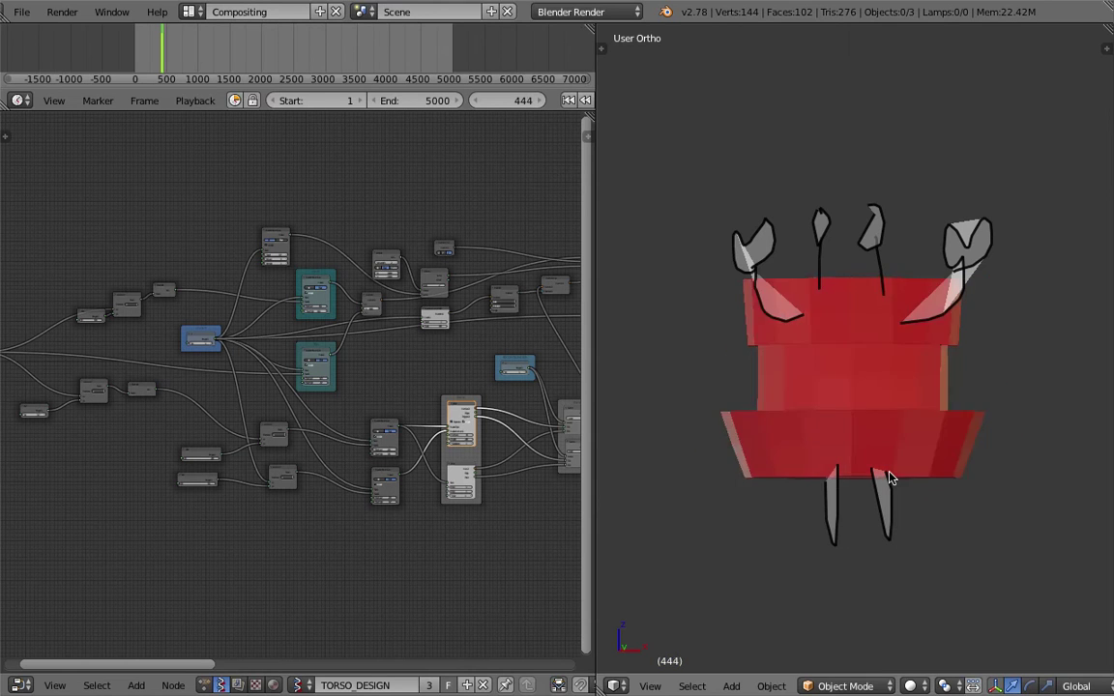
pyautogui.press('Right')
pyautogui.press('Right')
pyautogui.press('Right')
pyautogui.press('Right')
pyautogui.press('Right')
pyautogui.press('Right')
pyautogui.press('Right')
pyautogui.press('Right')
pyautogui.press('Right')
pyautogui.press('Right')
pyautogui.press('Right')
pyautogui.press('Right')
pyautogui.press('Right')
pyautogui.press('Right')
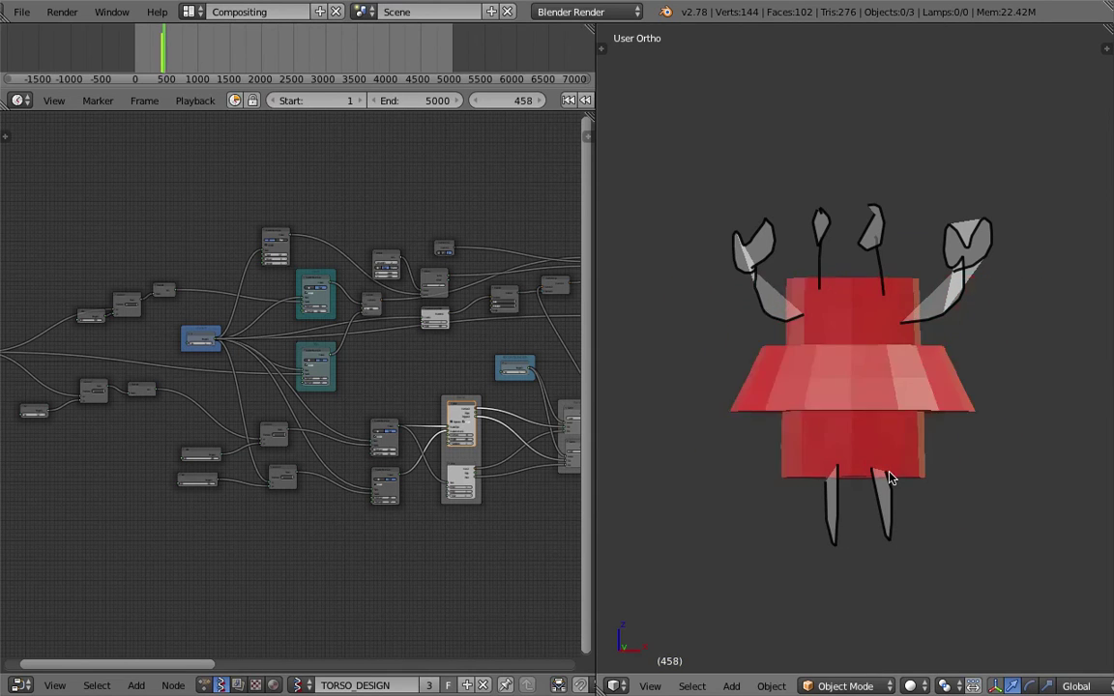
pyautogui.press('Right')
pyautogui.press('Right')
pyautogui.press('Right')
pyautogui.press('Right')
pyautogui.press('Right')
pyautogui.press('Right')
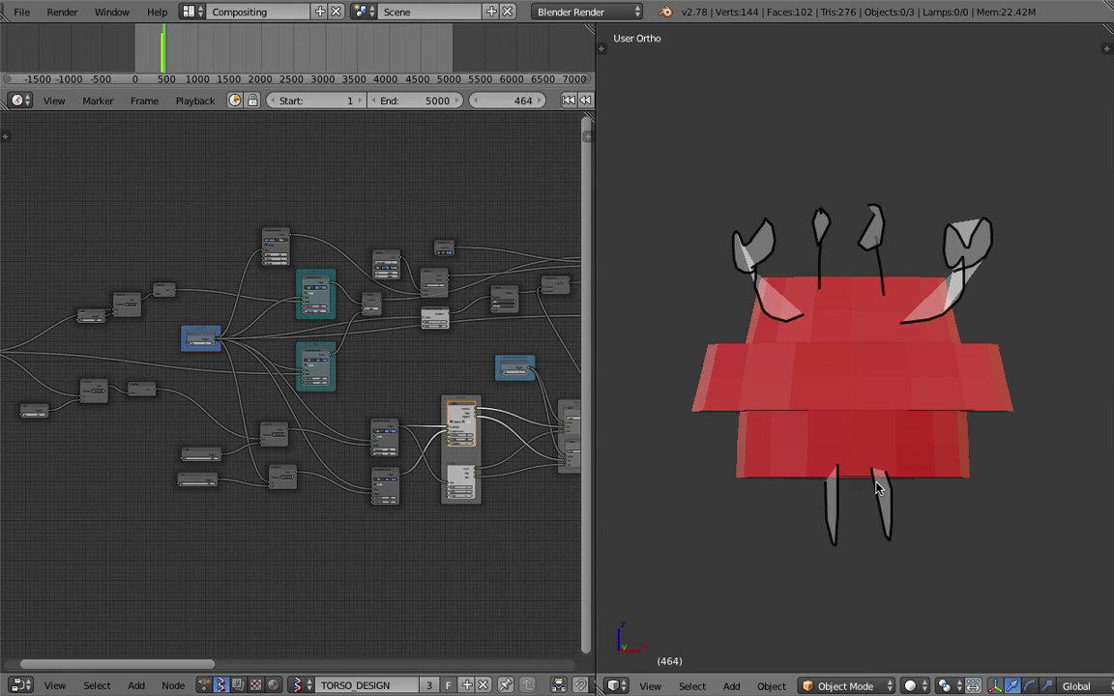
# Go to frame 1939 and sketch an hourglass body with rounded upper and lower caps in the empty space above the torso.
pyautogui.moveTo(290, 46); pyautogui.dragTo(257, 38)
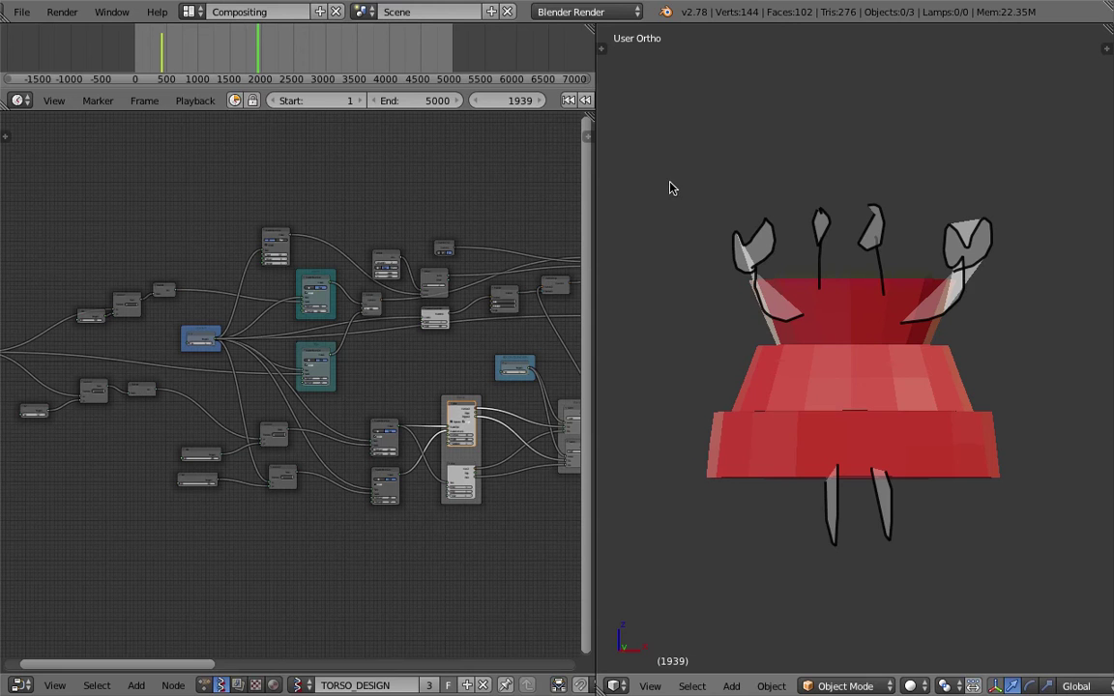
pyautogui.moveTo(846, 323); pyautogui.dragTo(851, 330, button='middle')
pyautogui.scroll(-1, 814, 275)
pyautogui.keyDown('shift'); pyautogui.moveTo(804, 273); pyautogui.dragTo(810, 393, button='middle'); pyautogui.keyUp('shift')
pyautogui.press('d')
pyautogui.moveTo(746, 131)
pyautogui.mouseDown()
pyautogui.moveTo(777, 201)
pyautogui.moveTo(845, 195)
pyautogui.moveTo(873, 142)
pyautogui.moveTo(802, 119)
pyautogui.moveTo(747, 143)
pyautogui.mouseUp()
pyautogui.moveTo(781, 206)
pyautogui.mouseDown()
pyautogui.moveTo(761, 249)
pyautogui.moveTo(865, 231)
pyautogui.moveTo(847, 209)
pyautogui.mouseUp()
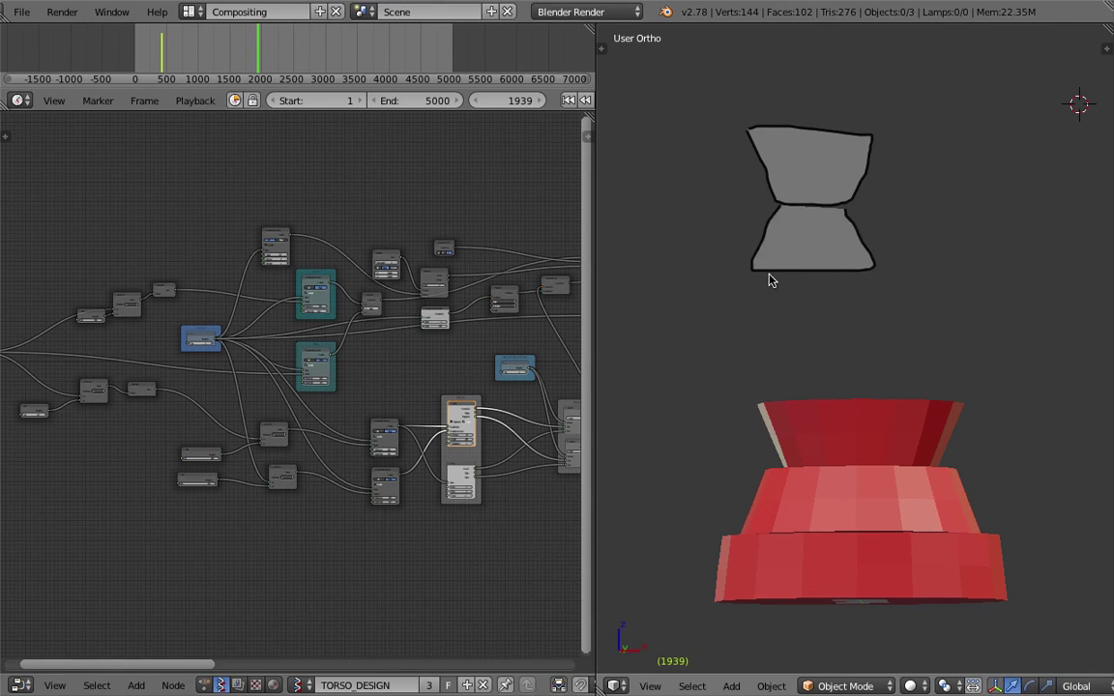
pyautogui.moveTo(752, 274)
pyautogui.mouseDown()
pyautogui.moveTo(862, 300)
pyautogui.moveTo(871, 275)
pyautogui.mouseUp()
pyautogui.moveTo(751, 127)
pyautogui.mouseDown()
pyautogui.moveTo(754, 102)
pyautogui.moveTo(791, 75)
pyautogui.moveTo(863, 152)
pyautogui.mouseUp()
# Sketch a second, pinched-waist body and a thin side-profile strip with Grease Pencil beside the hourglass body.
pyautogui.keyDown('shift'); pyautogui.moveTo(921, 155); pyautogui.dragTo(762, 160, button='middle'); pyautogui.keyUp('shift')
pyautogui.moveTo(844, 141)
pyautogui.mouseDown()
pyautogui.moveTo(831, 150)
pyautogui.moveTo(857, 125)
pyautogui.moveTo(847, 129)
pyautogui.mouseUp()
pyautogui.moveTo(824, 170)
pyautogui.mouseDown()
pyautogui.moveTo(916, 174)
pyautogui.moveTo(844, 204)
pyautogui.moveTo(823, 174)
pyautogui.mouseUp()
pyautogui.moveTo(864, 228)
pyautogui.mouseDown()
pyautogui.moveTo(857, 241)
pyautogui.moveTo(855, 232)
pyautogui.mouseUp()
pyautogui.moveTo(856, 253)
pyautogui.mouseDown()
pyautogui.moveTo(844, 324)
pyautogui.moveTo(856, 253)
pyautogui.mouseUp()
pyautogui.moveTo(845, 322)
pyautogui.mouseDown()
pyautogui.moveTo(906, 342)
pyautogui.moveTo(909, 322)
pyautogui.mouseUp()
pyautogui.moveTo(970, 128)
pyautogui.mouseDown()
pyautogui.moveTo(1003, 221)
pyautogui.moveTo(971, 194)
pyautogui.mouseUp()
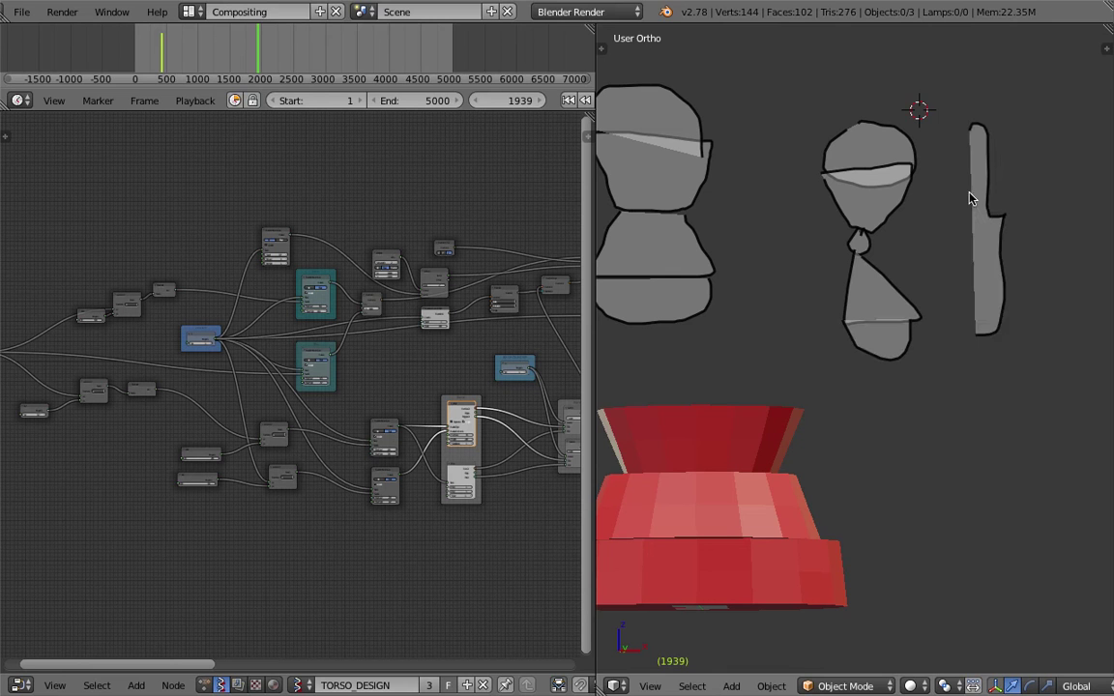
# Sketch another body beside the profile strip, with two curved sides, three horizontal cross lines and a small head.
pyautogui.scroll(-2, 870, 246)
pyautogui.keyDown('shift'); pyautogui.moveTo(909, 253); pyautogui.dragTo(799, 268, button='middle'); pyautogui.keyUp('shift')
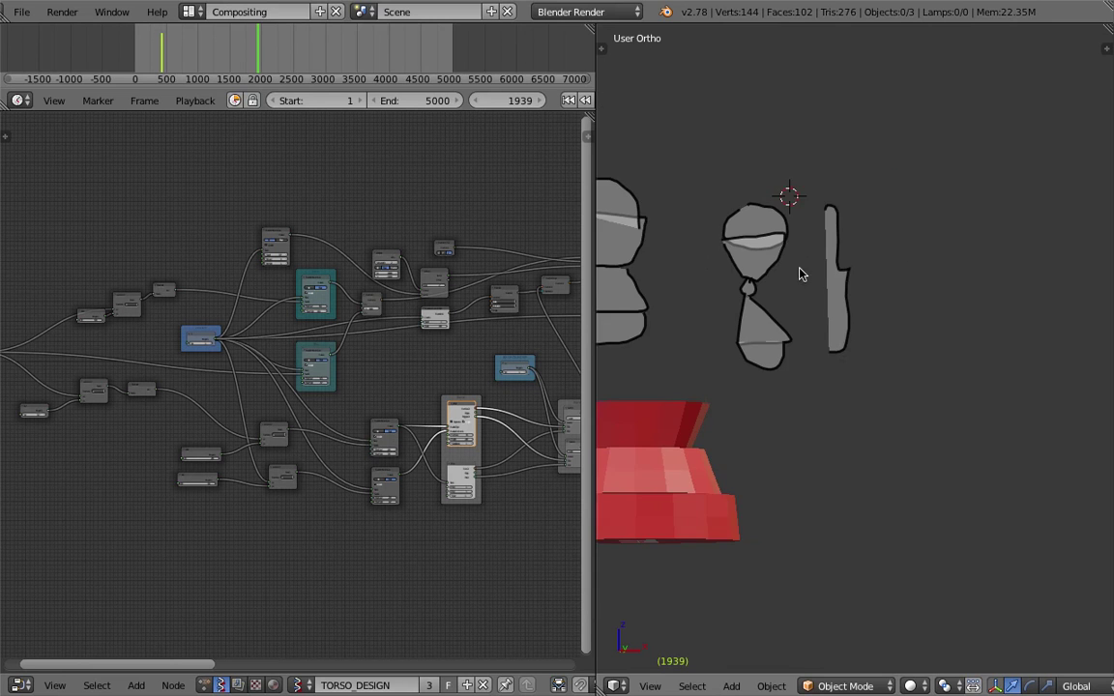
pyautogui.scroll(1, 805, 293)
pyautogui.keyDown('shift'); pyautogui.moveTo(638, 481); pyautogui.dragTo(811, 358, button='middle'); pyautogui.keyUp('shift')
pyautogui.scroll(-1, 889, 351)
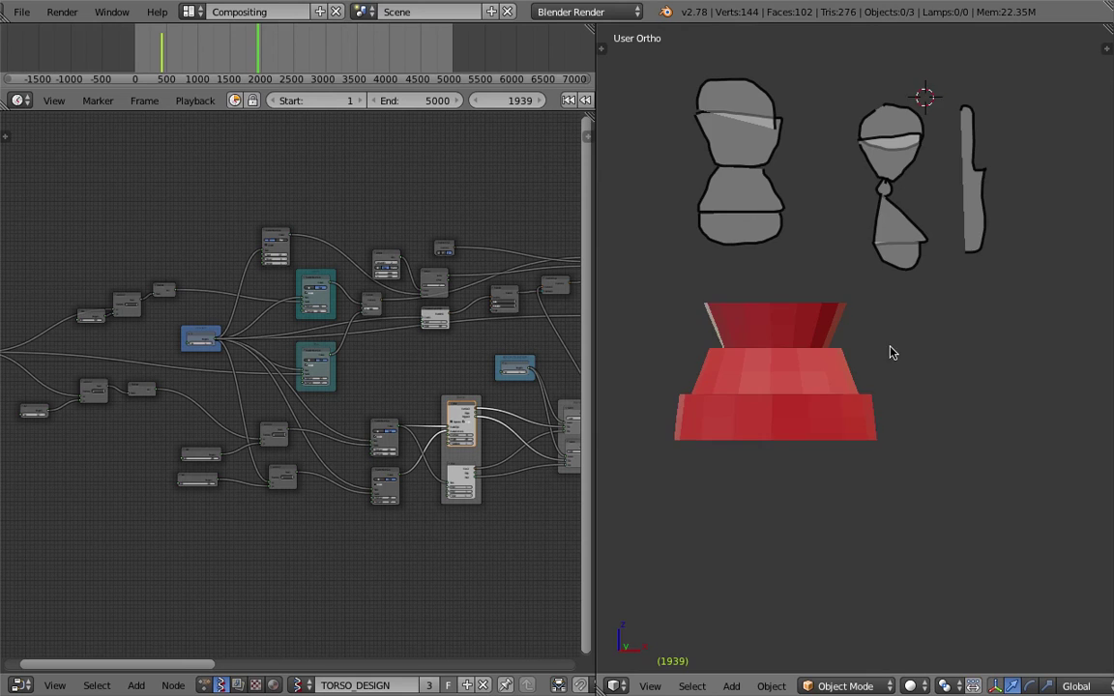
pyautogui.keyDown('shift'); pyautogui.moveTo(957, 348); pyautogui.dragTo(835, 351, button='middle'); pyautogui.keyUp('shift')
pyautogui.moveTo(903, 257); pyautogui.dragTo(901, 370)
pyautogui.moveTo(972, 256)
pyautogui.mouseDown()
pyautogui.moveTo(991, 342)
pyautogui.moveTo(966, 379)
pyautogui.mouseUp()
pyautogui.moveTo(905, 256); pyautogui.dragTo(962, 256)
pyautogui.moveTo(910, 328); pyautogui.dragTo(968, 329)
pyautogui.moveTo(896, 380); pyautogui.dragTo(970, 384)
pyautogui.moveTo(927, 234); pyautogui.dragTo(950, 210)
# Switch to the desktop space showing pose_template.jpg in Preview and close that image window.
pyautogui.keyDown('shift'); pyautogui.moveTo(728, 341); pyautogui.dragTo(917, 293, button='middle'); pyautogui.keyUp('shift')
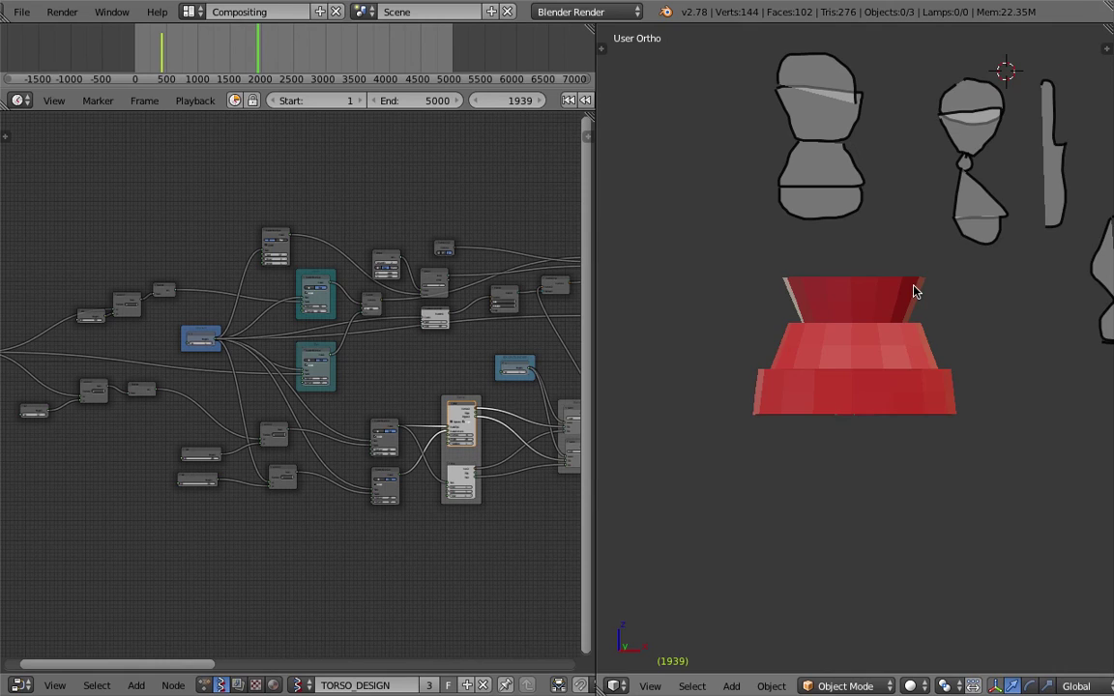
pyautogui.hotkey('ctrl', 'Left')
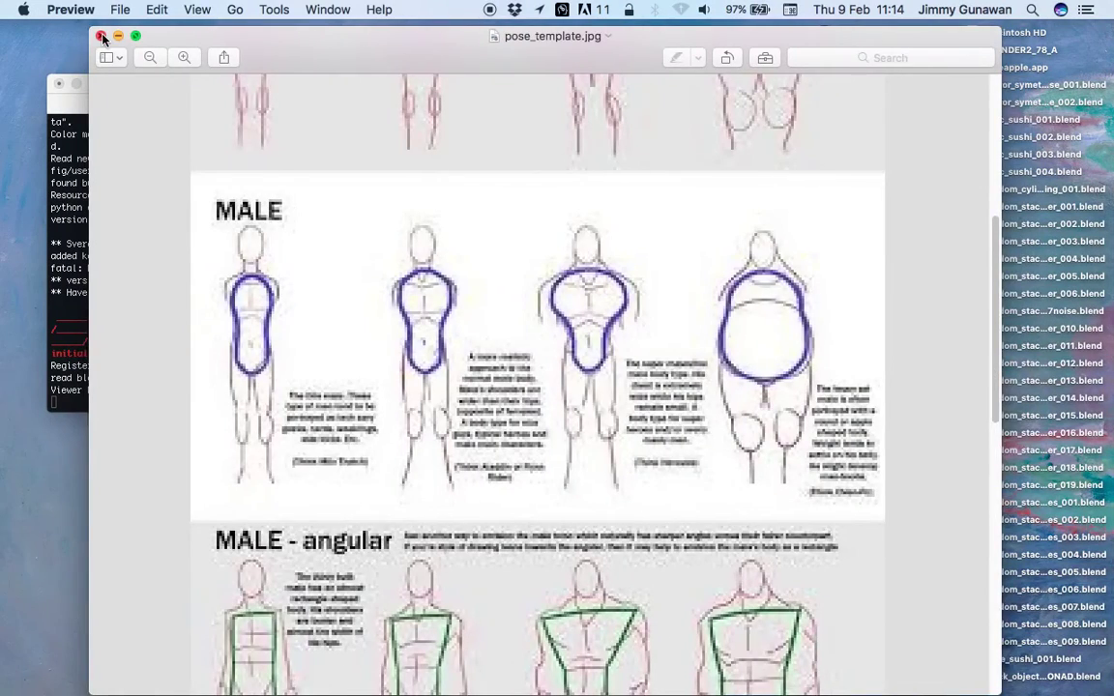
pyautogui.click(66, 36)
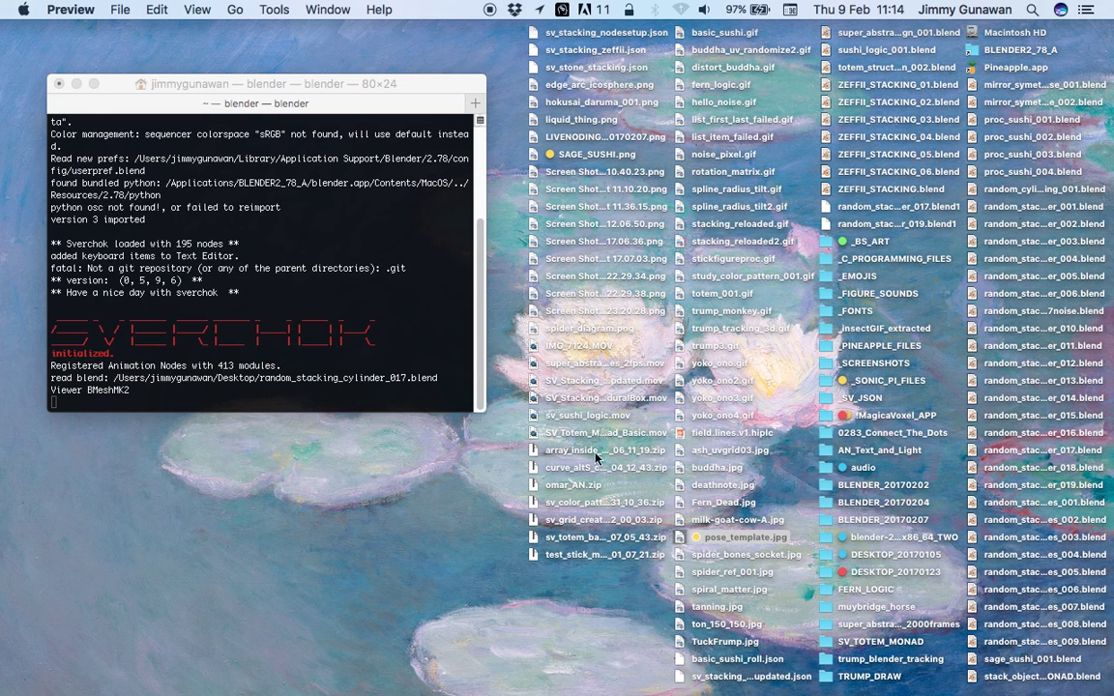
# Preview super_abstract_origami_robo_2000frames_2fps.mov on the desktop with Quick Look, and close the preview.
pyautogui.click(588, 365)
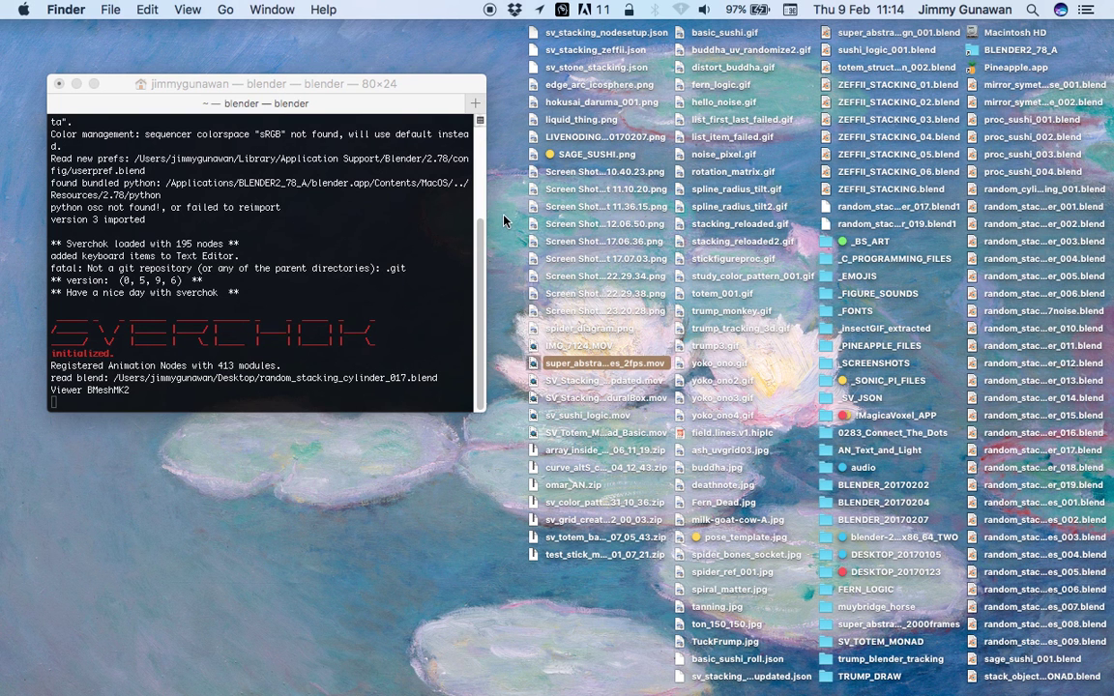
pyautogui.press('space')
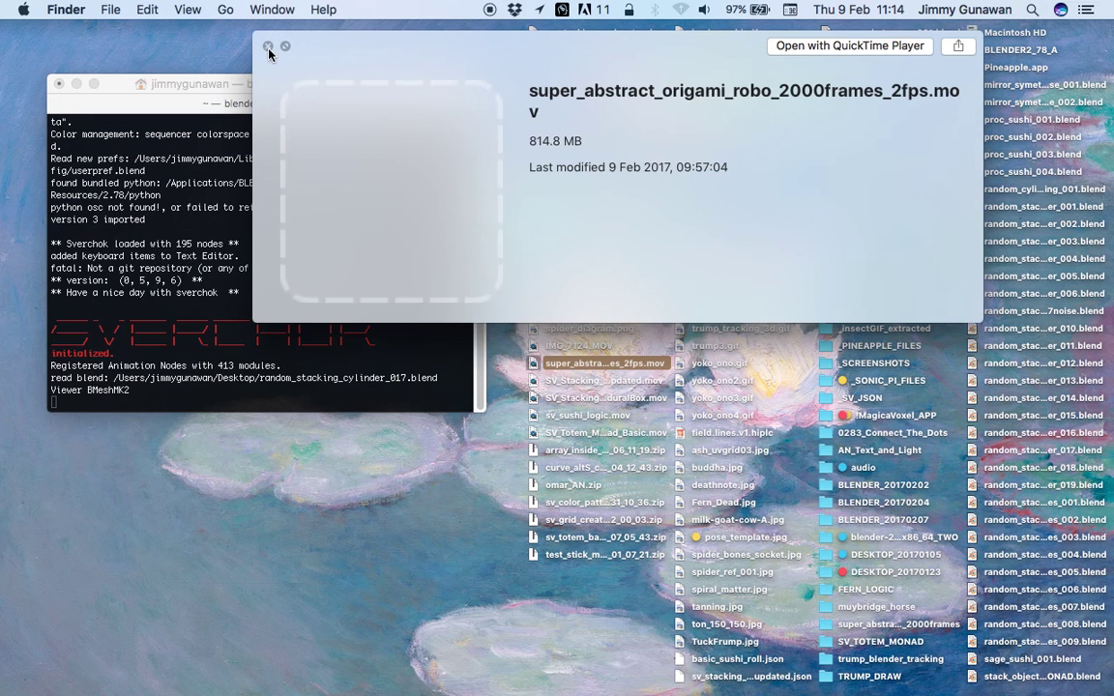
pyautogui.click(268, 46)
pyautogui.rightClick(559, 370)
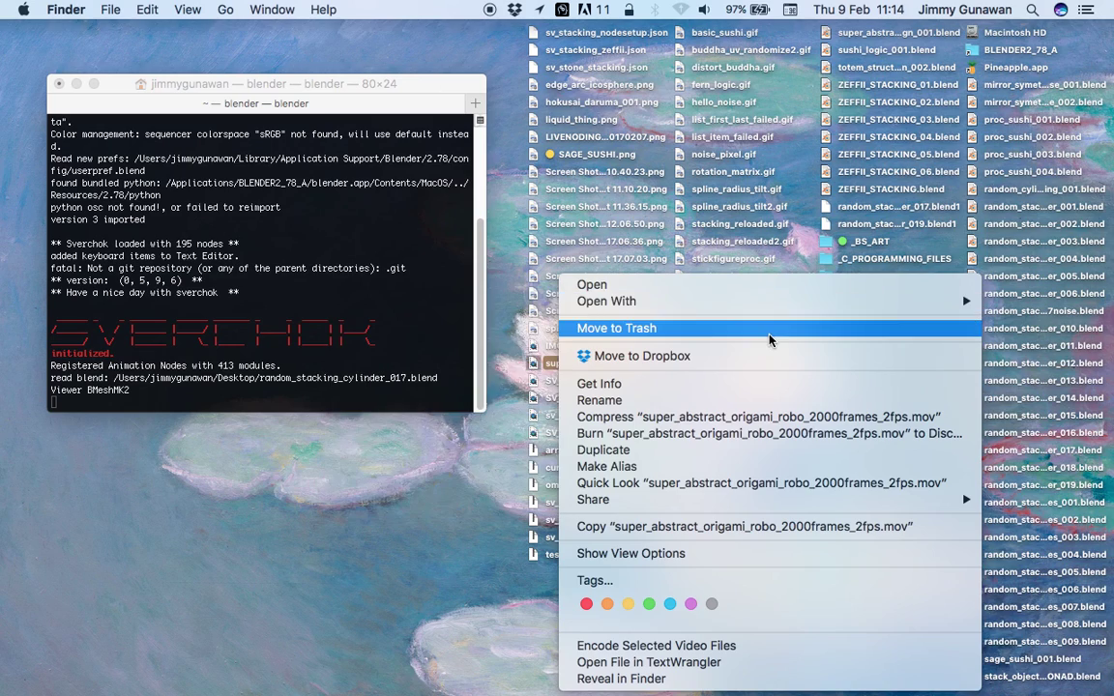
pyautogui.click(581, 218)
# Switch to the Chrome window and load youtube.com in a new tab.
pyautogui.hotkey('ctrl', 'Right')
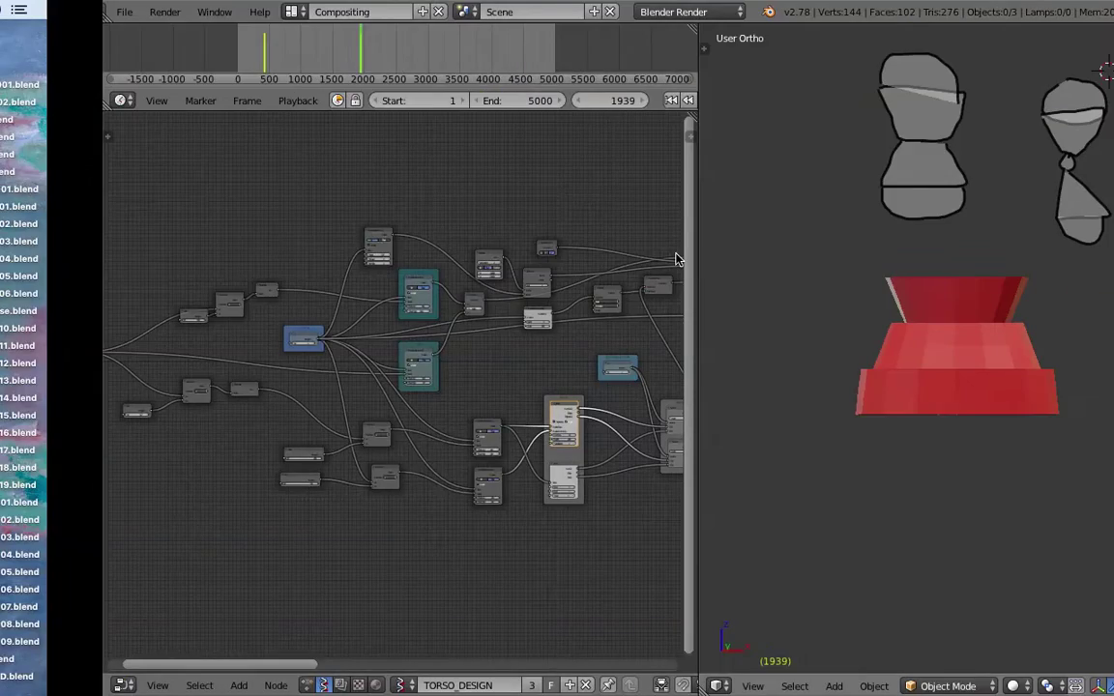
pyautogui.hotkey('ctrl', 'Right')
pyautogui.click(425, 11)
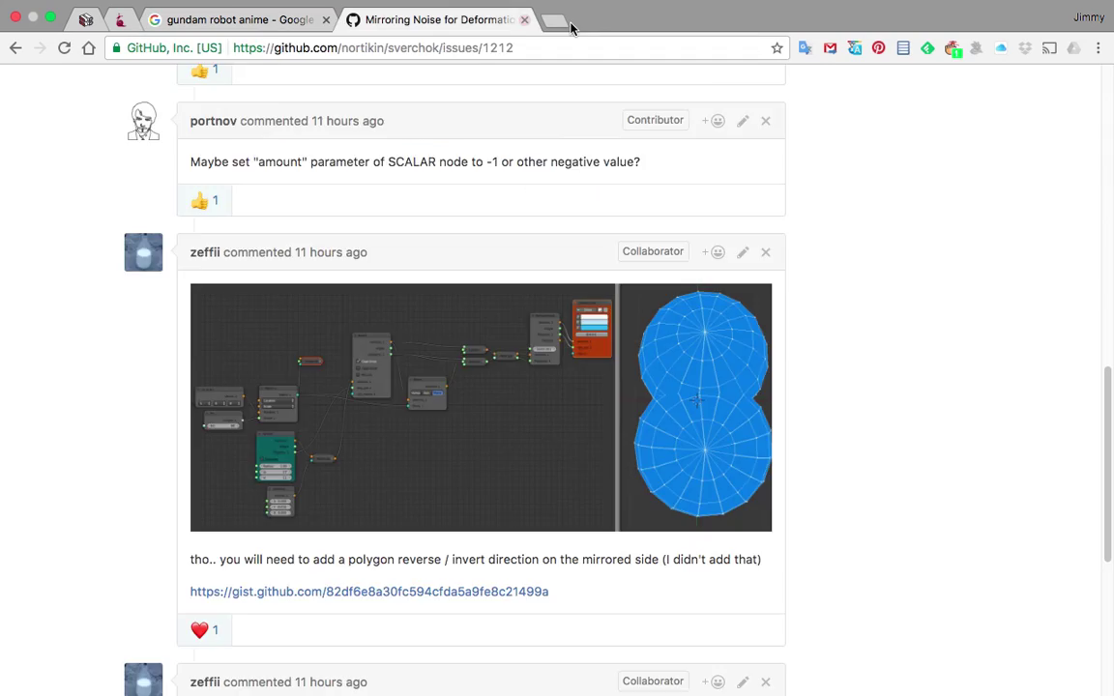
pyautogui.click(559, 21)
pyautogui.write('youtube.com')
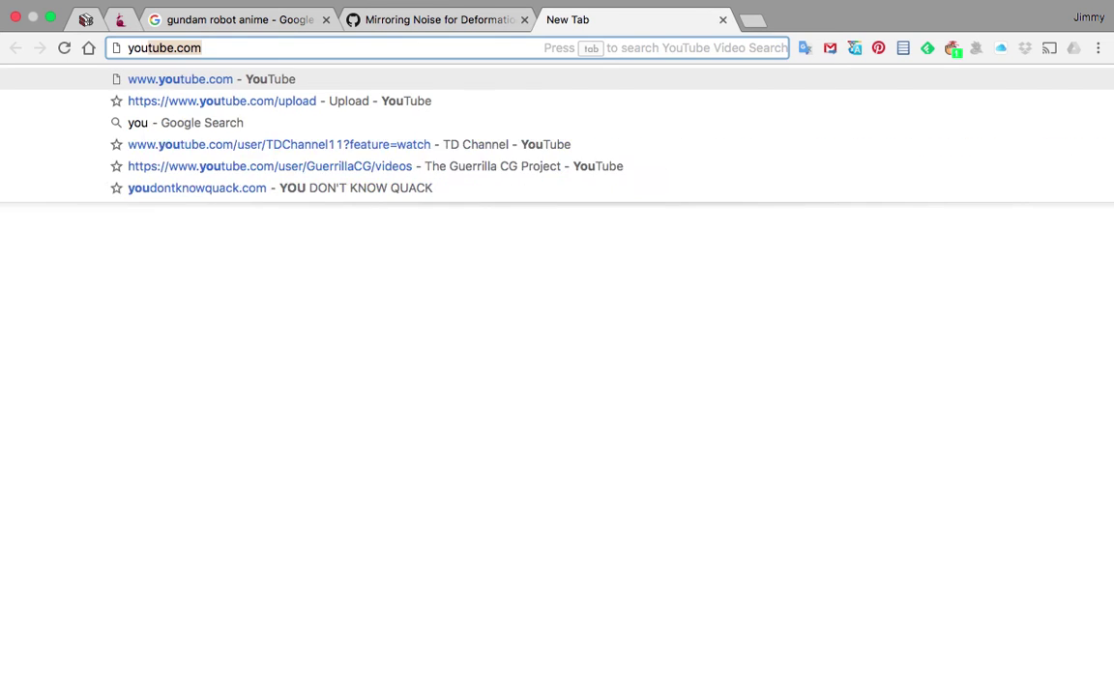
pyautogui.press('Return')
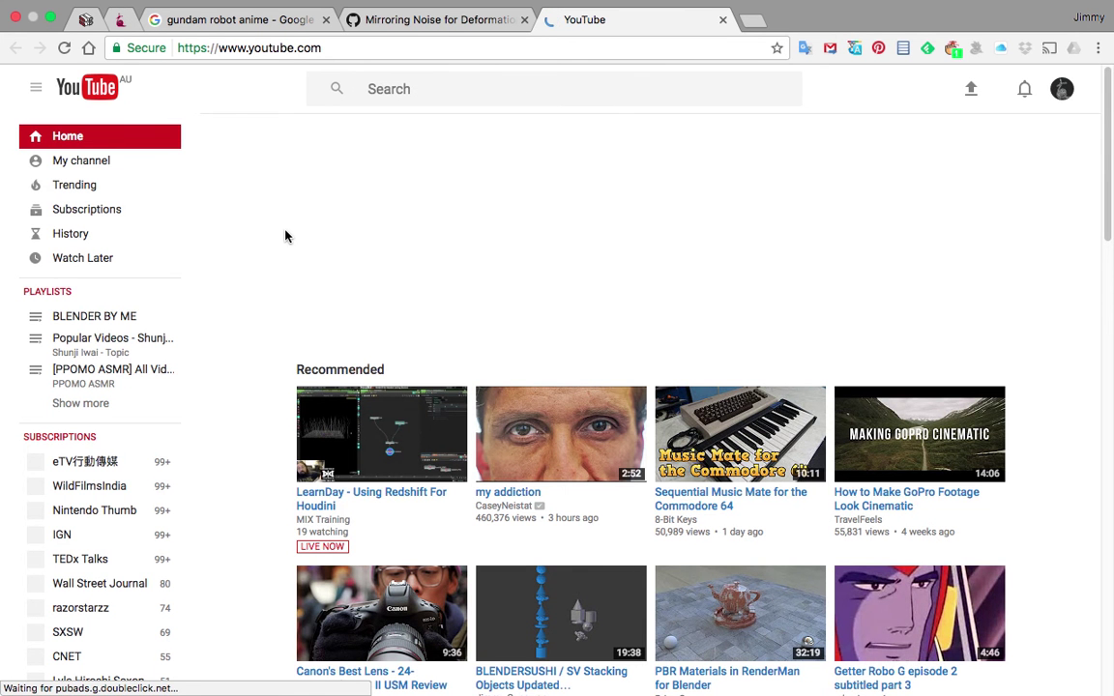
# Go to the own channel's list of videos and open "DEMO / Super Abstract Origami Robo 2000 frames 2fps".
pyautogui.click(82, 166)
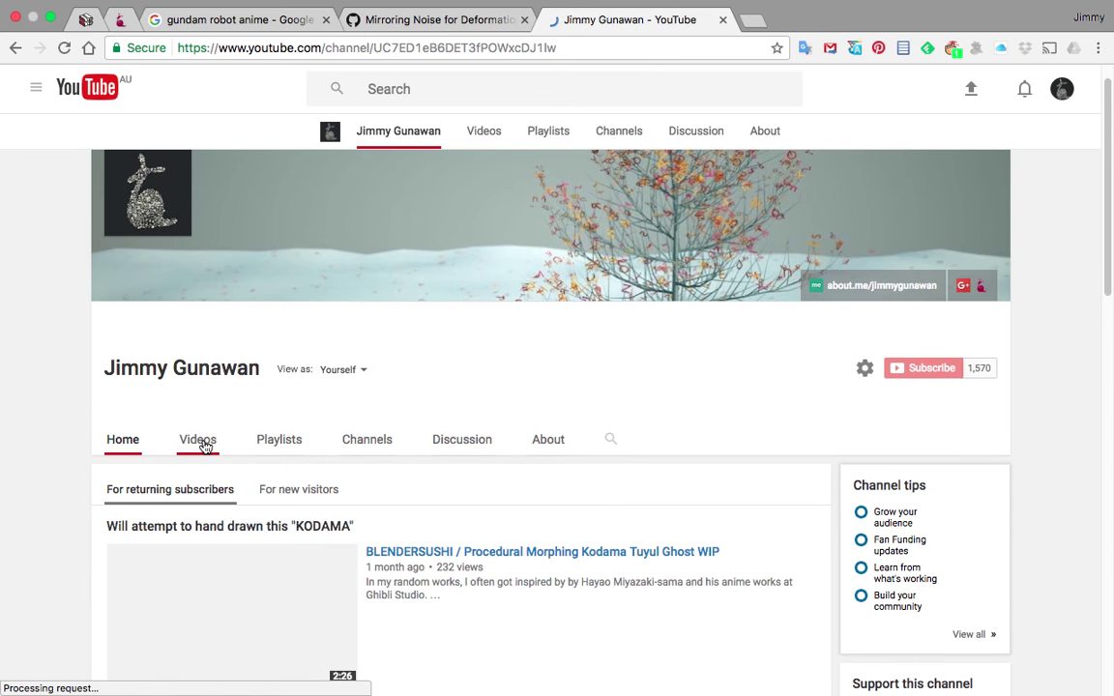
pyautogui.click(202, 442)
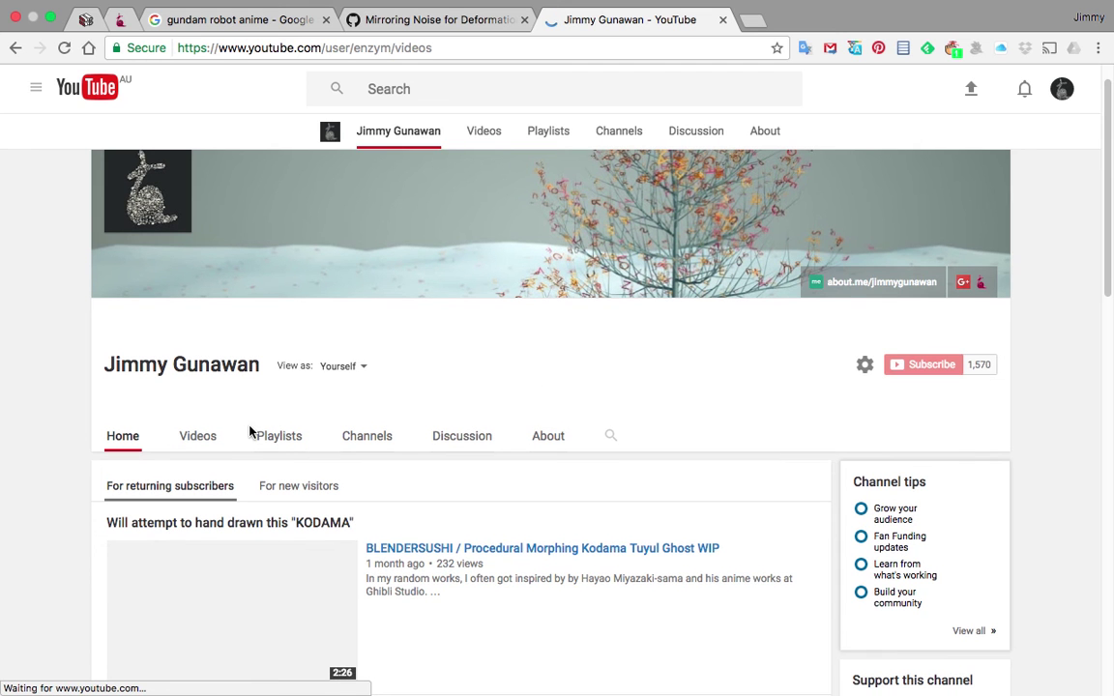
pyautogui.click(207, 437)
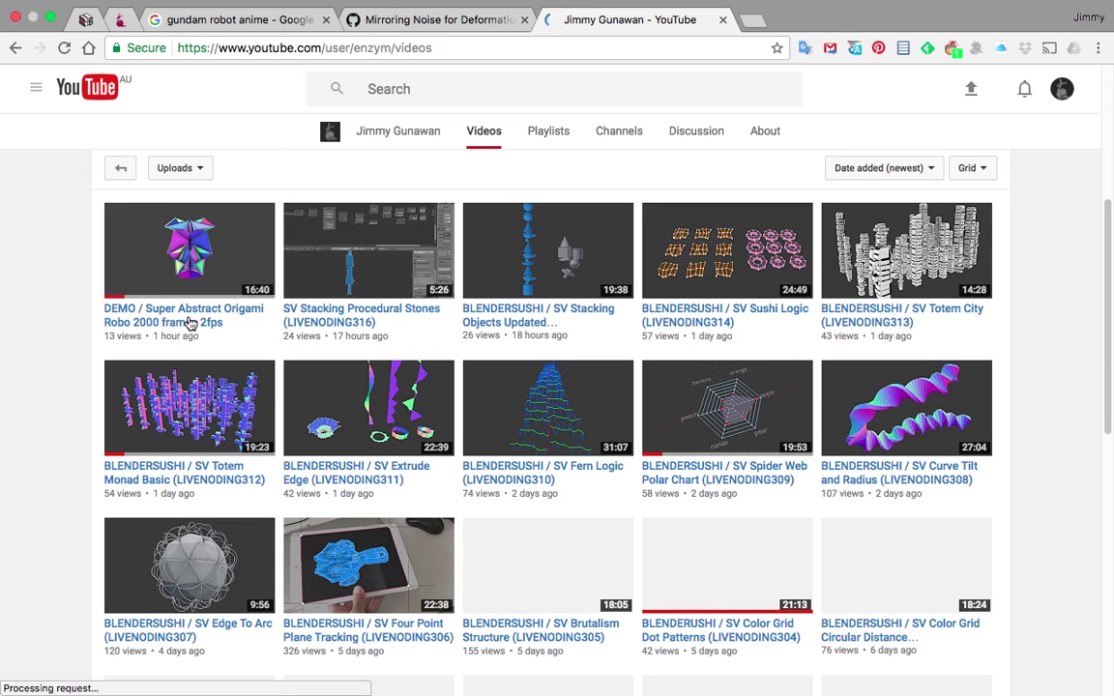
pyautogui.click(189, 322)
pyautogui.click(202, 311)
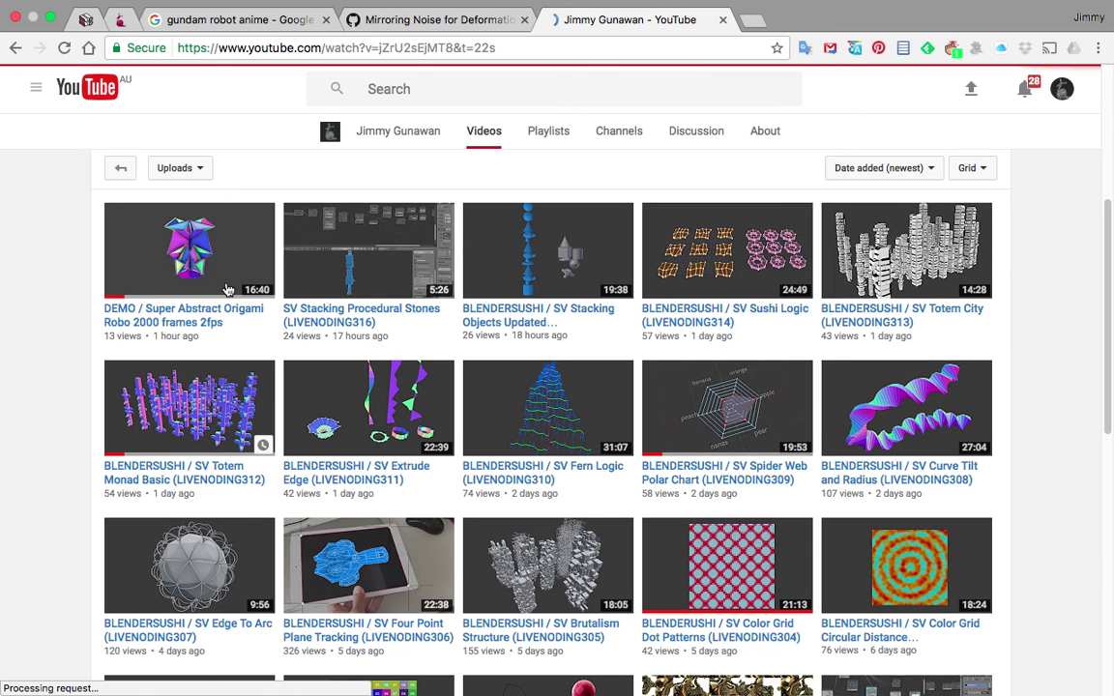
# Switch to Blender and open the recent file super_abstract_robo_design_001.blend.
pyautogui.moveTo(232, 305); pyautogui.dragTo(317, 296)
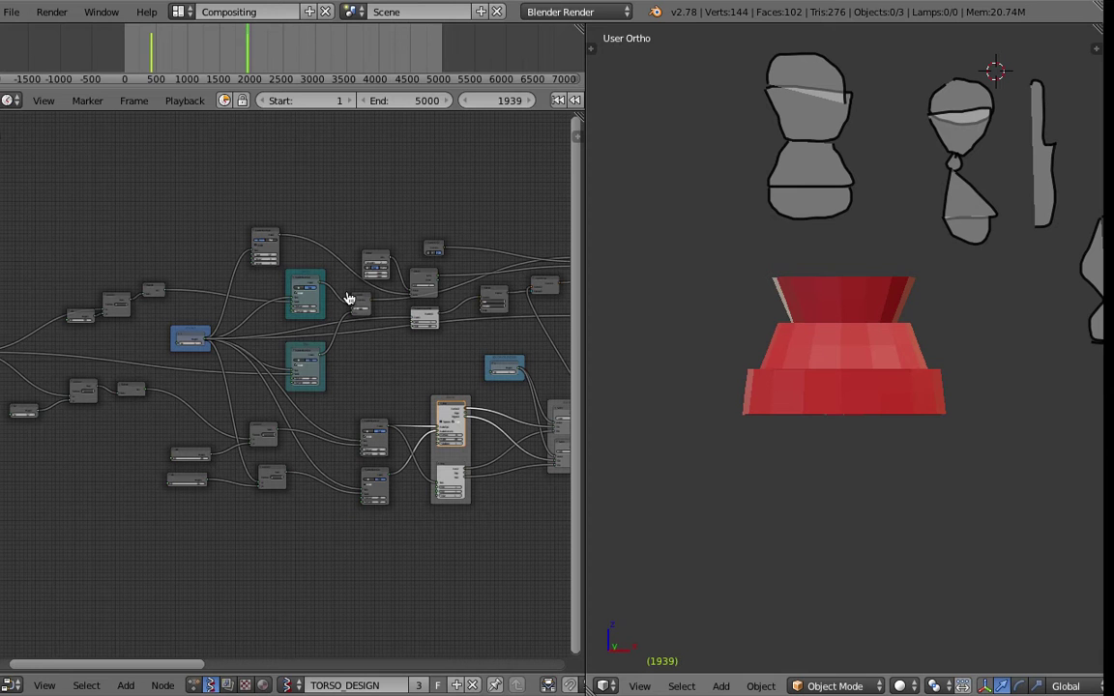
pyautogui.click(12, 12)
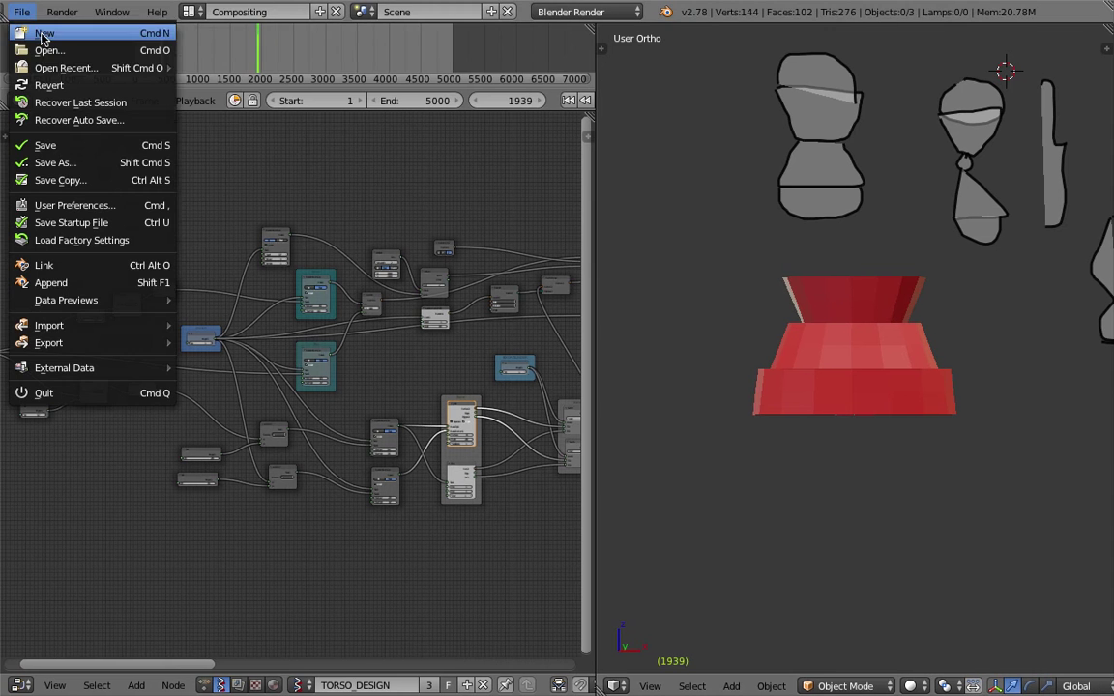
pyautogui.moveTo(56, 67)
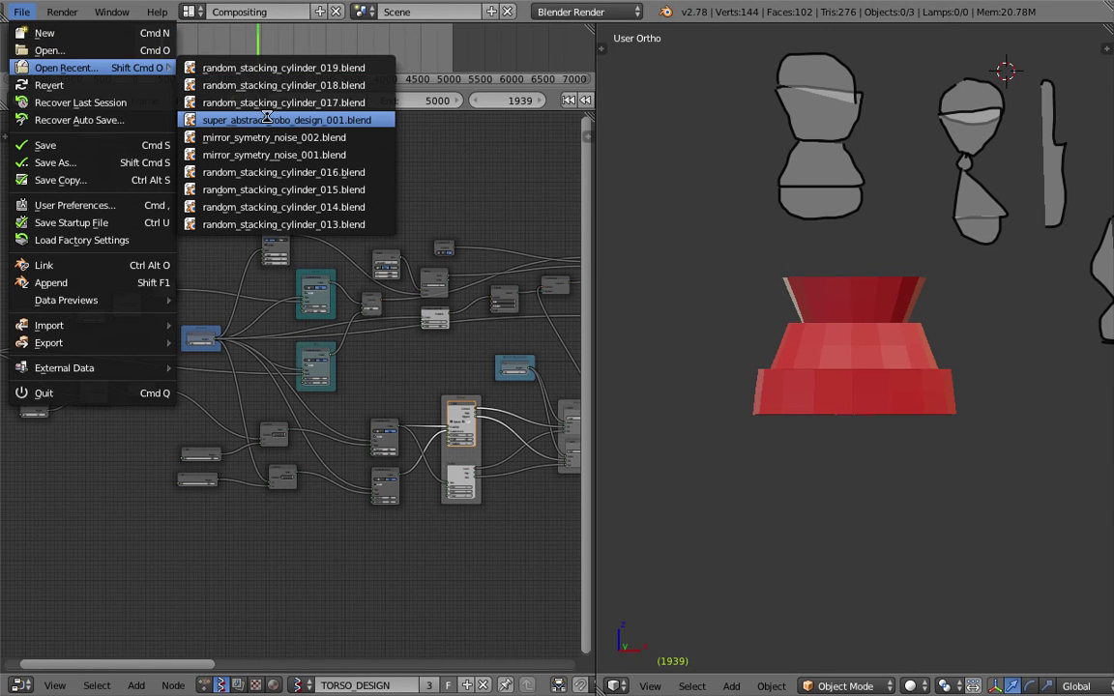
pyautogui.click(267, 120)
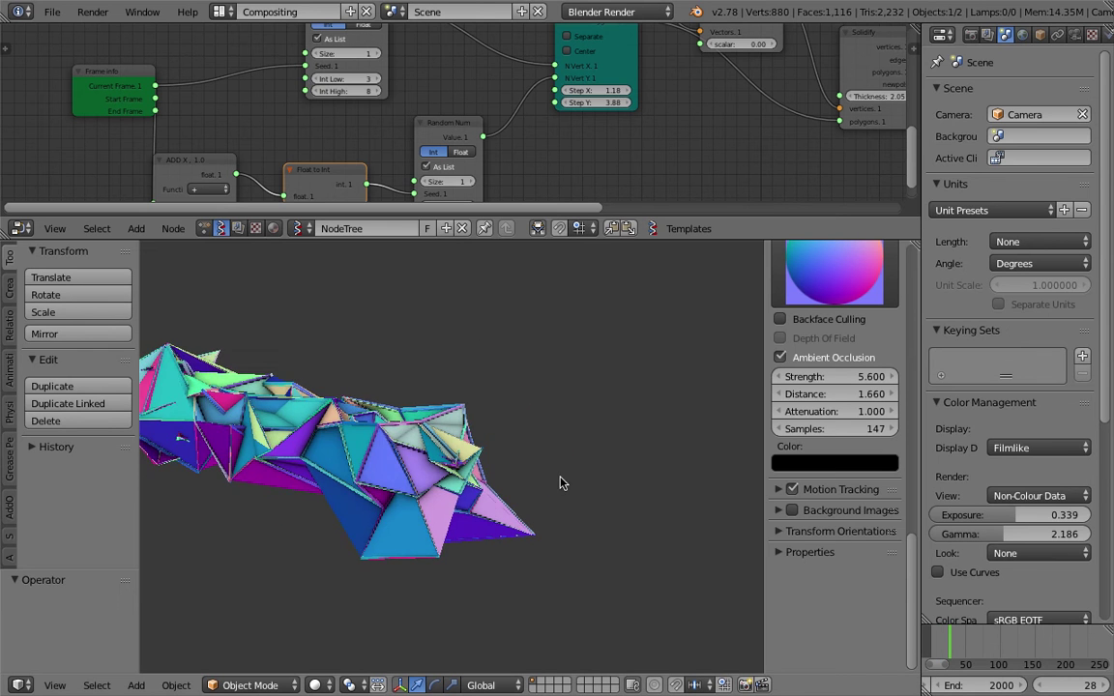
# Maximize the 3D view and examine the mirrored origami robot model across several generated variations.
pyautogui.hotkey('ctrl', 'Up')
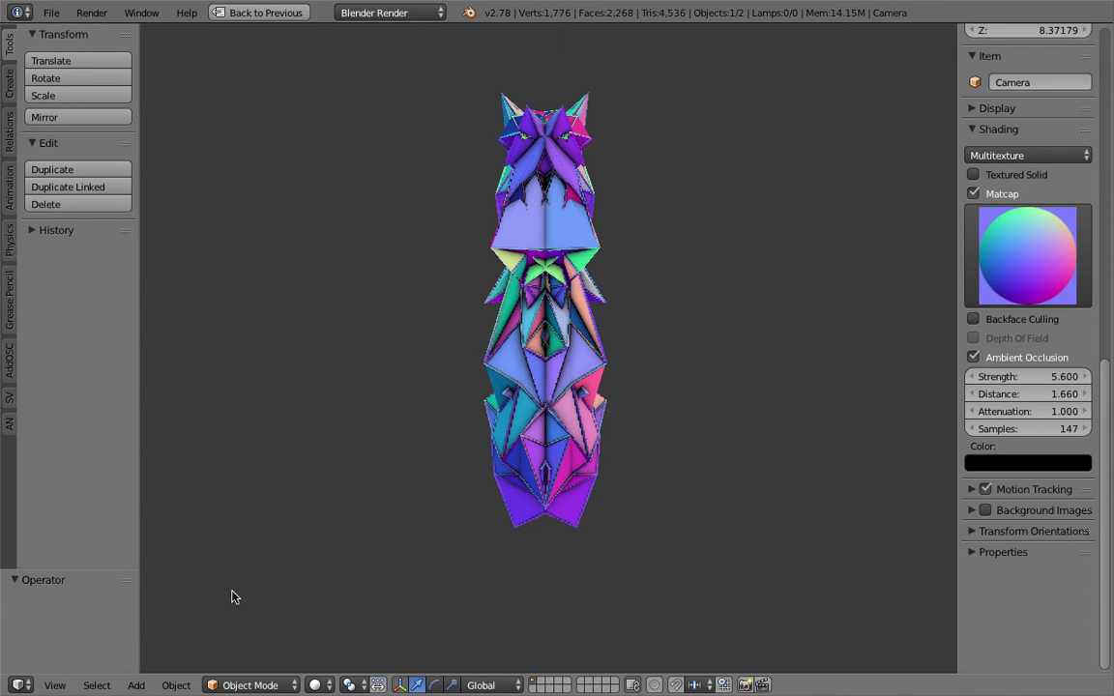
pyautogui.click(55, 685)
pyautogui.click(106, 589)
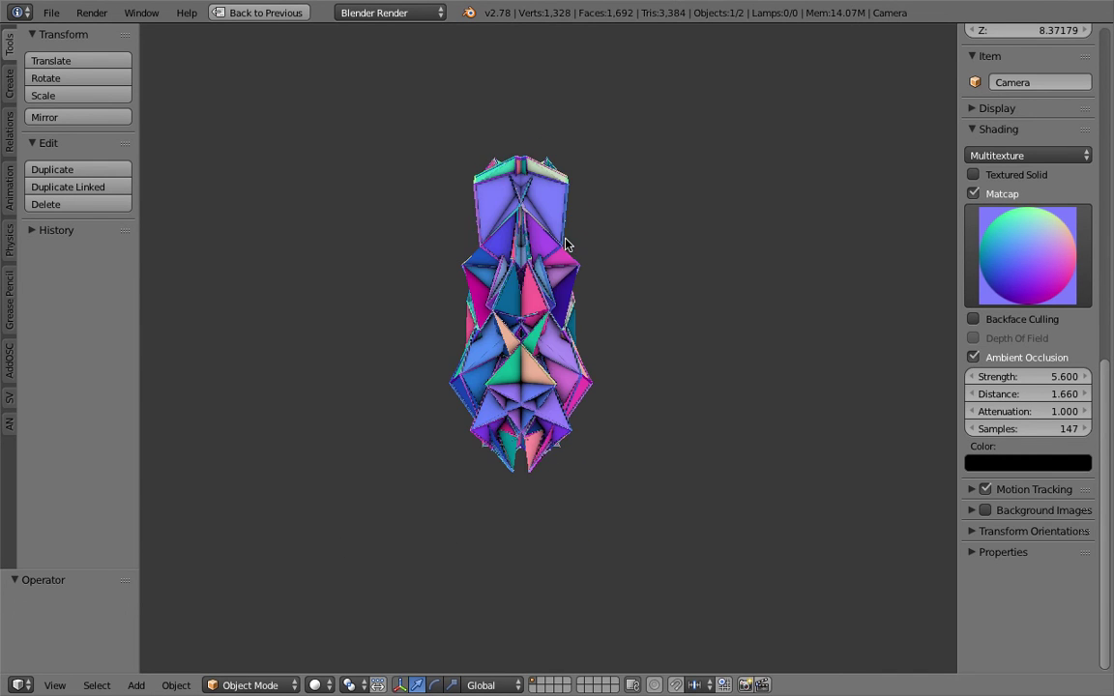
pyautogui.scroll(1, 580, 230)
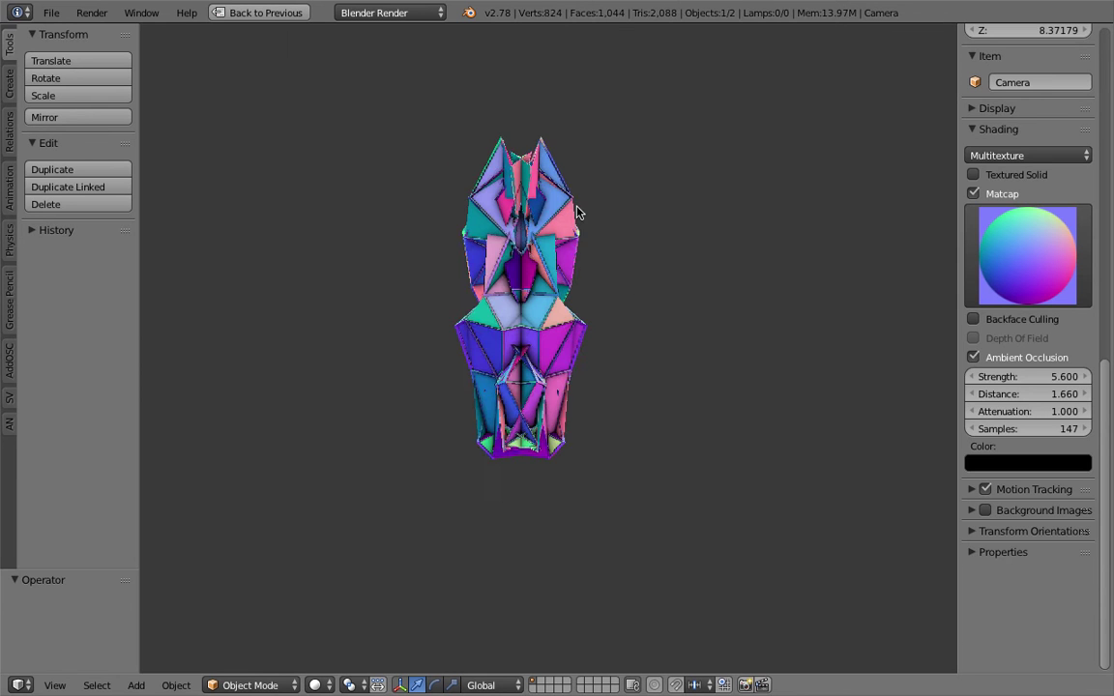
# Switch to Chrome, skip the ad before the origami robo demo, view the video and close its tab.
pyautogui.press('Escape')
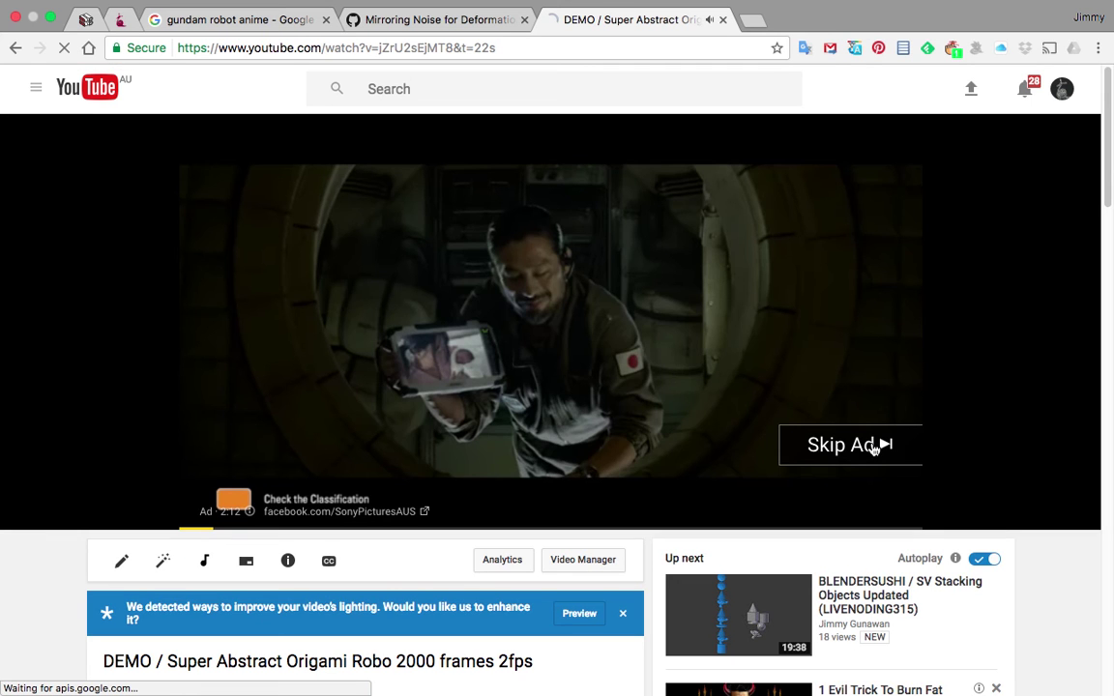
pyautogui.click(850, 446)
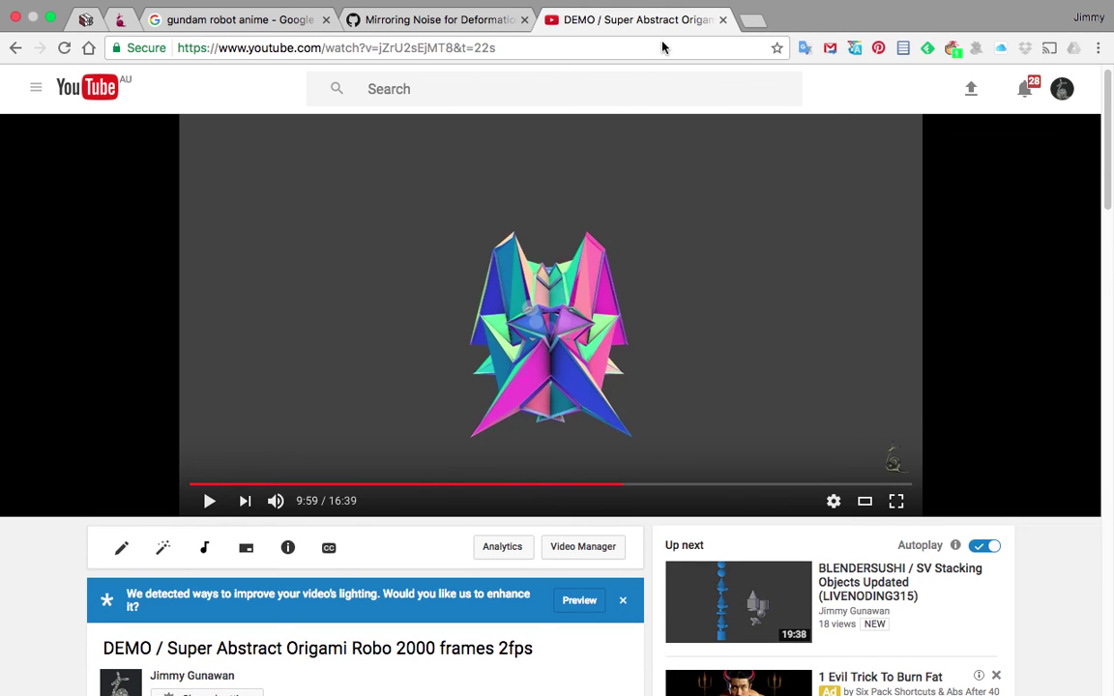
pyautogui.click(722, 21)
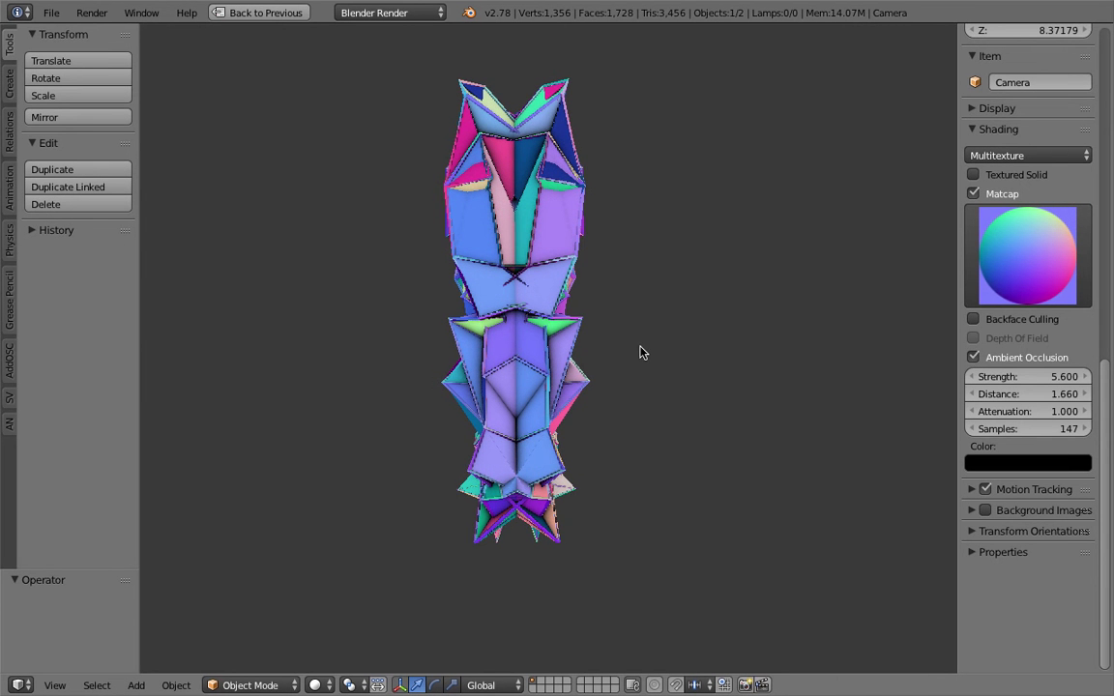
# Examine the origami robot shapes in Blender from several angles and close up.
pyautogui.moveTo(629, 373); pyautogui.dragTo(552, 302, button='middle')
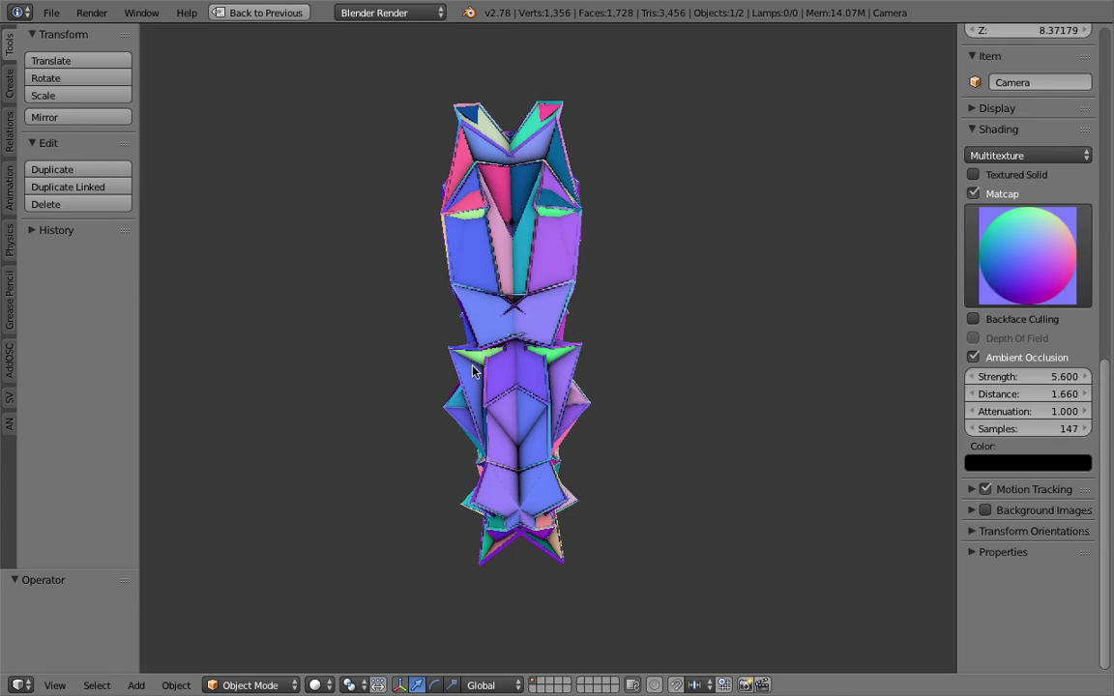
pyautogui.moveTo(554, 358); pyautogui.dragTo(463, 284, button='middle')
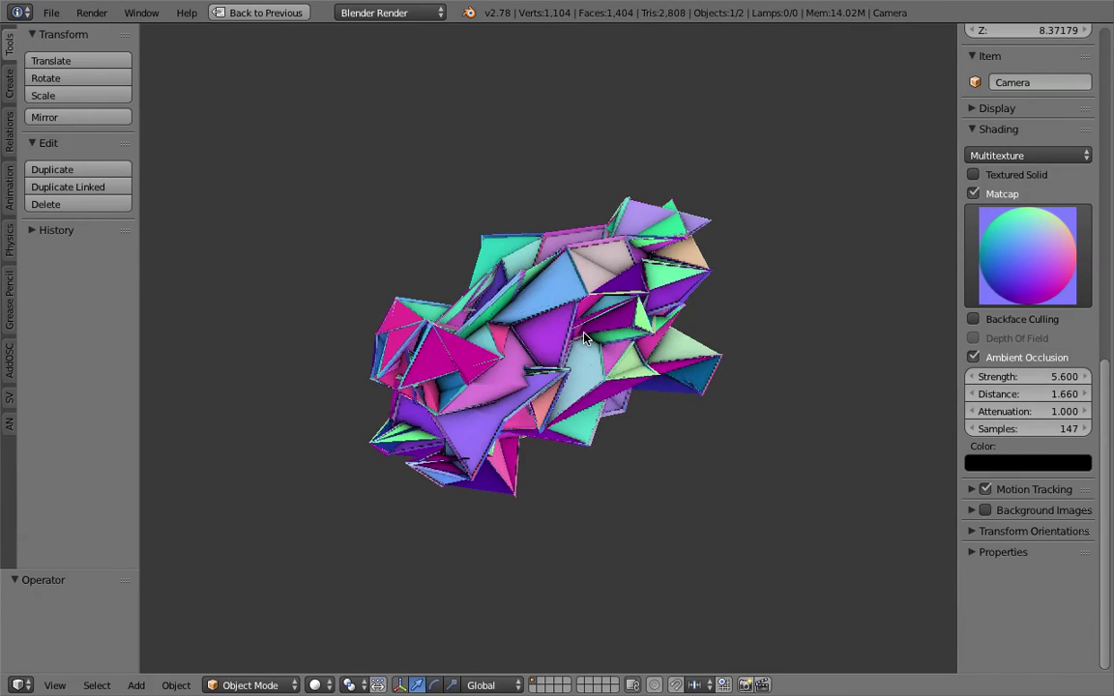
pyautogui.moveTo(577, 260); pyautogui.dragTo(672, 458, button='middle')
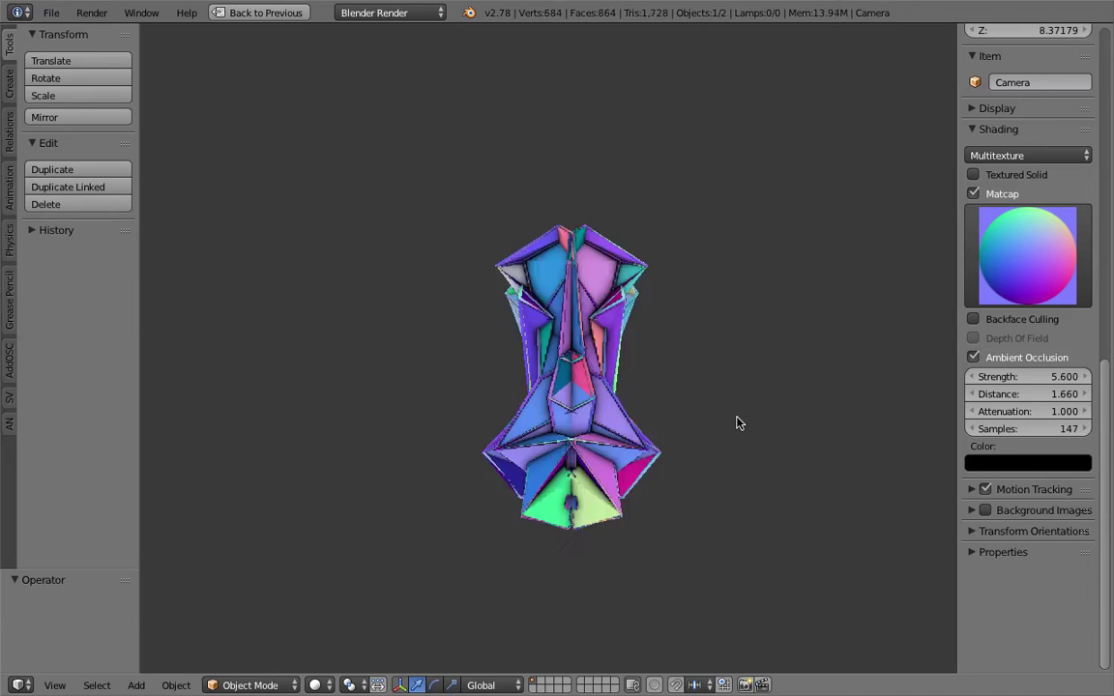
pyautogui.scroll(1, 725, 391)
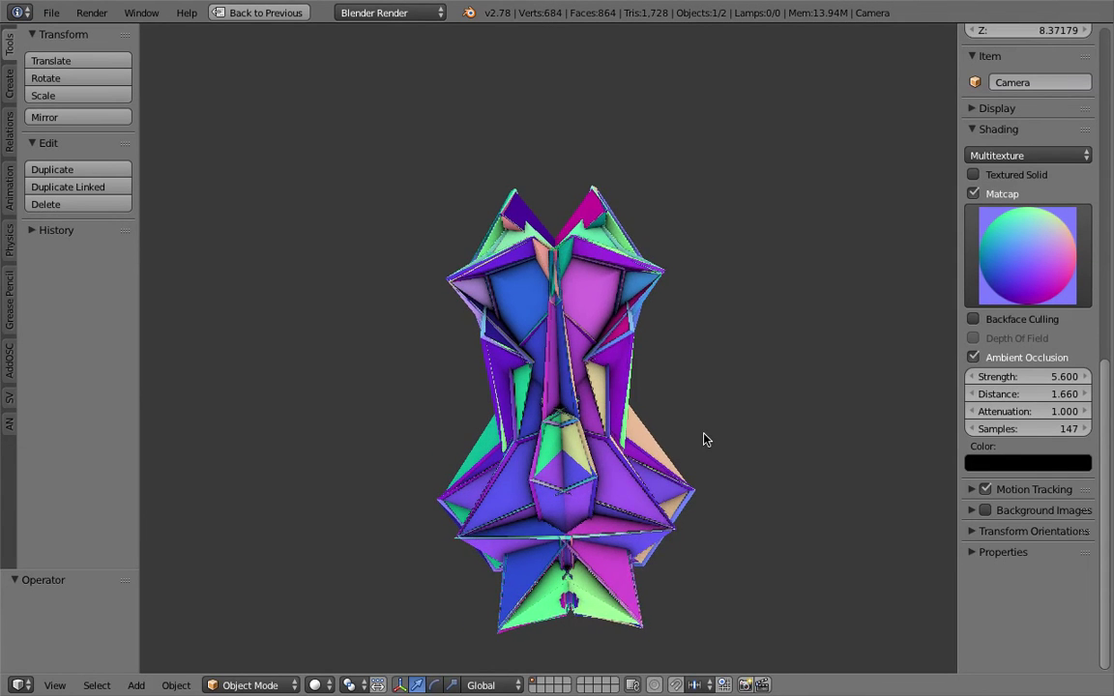
pyautogui.keyDown('shift'); pyautogui.moveTo(701, 440); pyautogui.dragTo(708, 368, button='middle'); pyautogui.keyUp('shift')
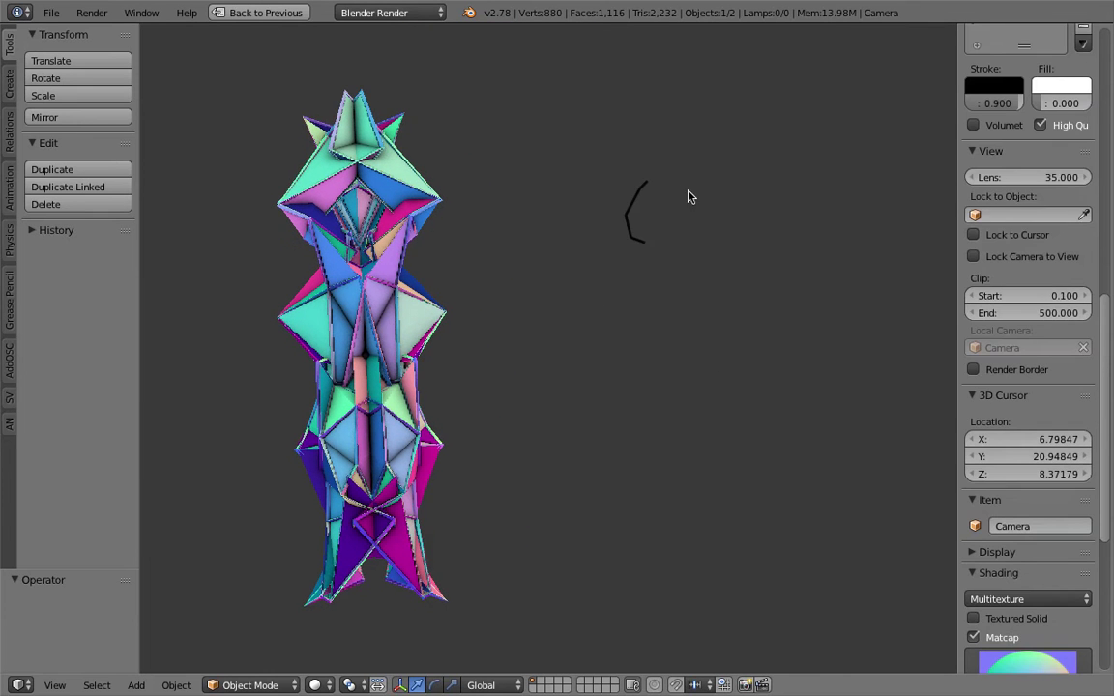
# Sketch a column of four rounded shapes with Grease Pencil beside the model, plus a figure with head, torso, hips, raised arms and legs.
pyautogui.hotkey('ctrl', 'z')
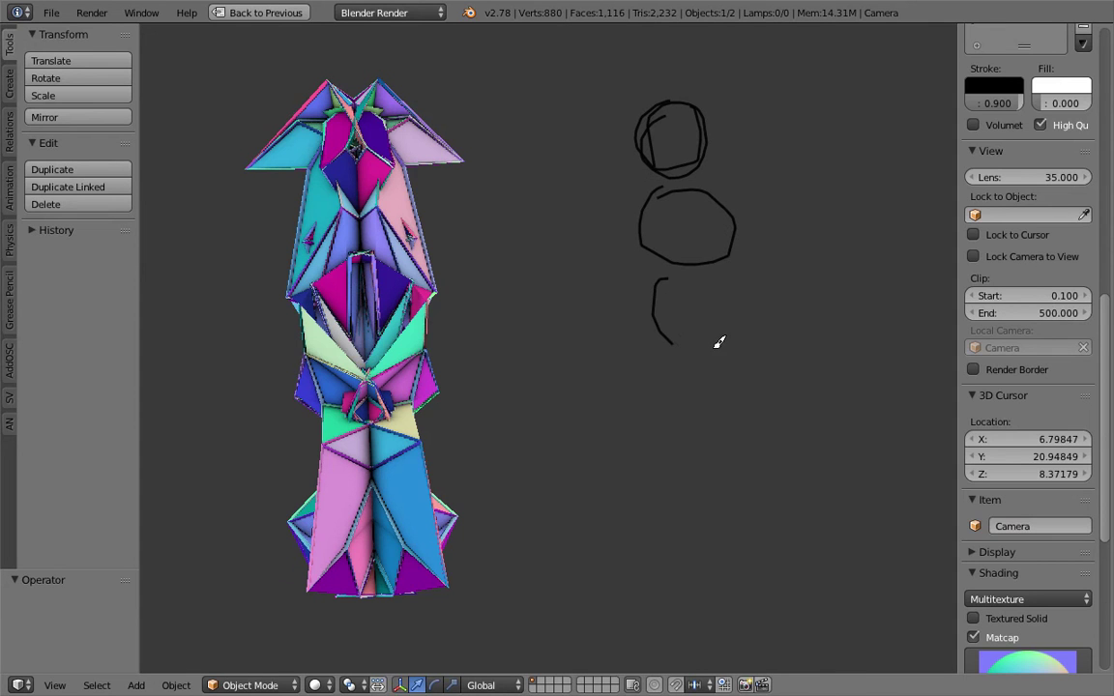
pyautogui.moveTo(704, 351)
pyautogui.mouseDown()
pyautogui.moveTo(748, 385)
pyautogui.moveTo(698, 358)
pyautogui.mouseUp()
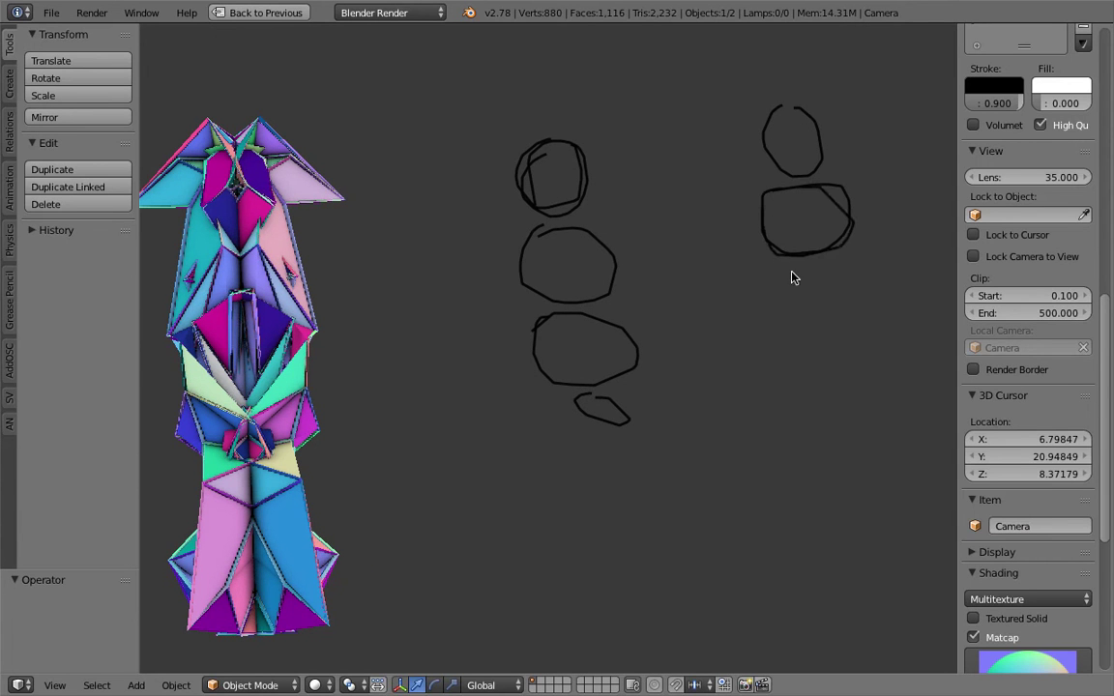
pyautogui.scroll(-2, 812, 366)
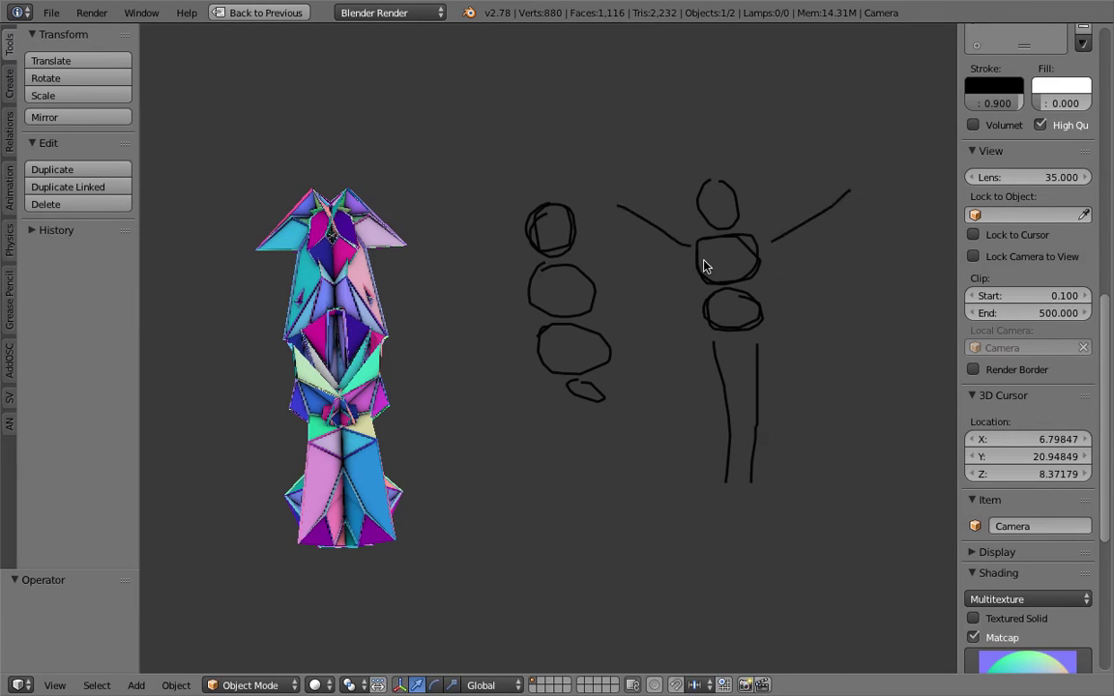
# Add jagged spikes around the sketched figure's torso, an oval below its head, and a curved arrow from the head towards the model.
pyautogui.scroll(1, 734, 263)
pyautogui.moveTo(720, 276)
pyautogui.mouseDown(button='middle')
pyautogui.moveTo(645, 341)
pyautogui.moveTo(649, 386)
pyautogui.moveTo(641, 321)
pyautogui.moveTo(574, 263)
pyautogui.mouseUp(button='middle')
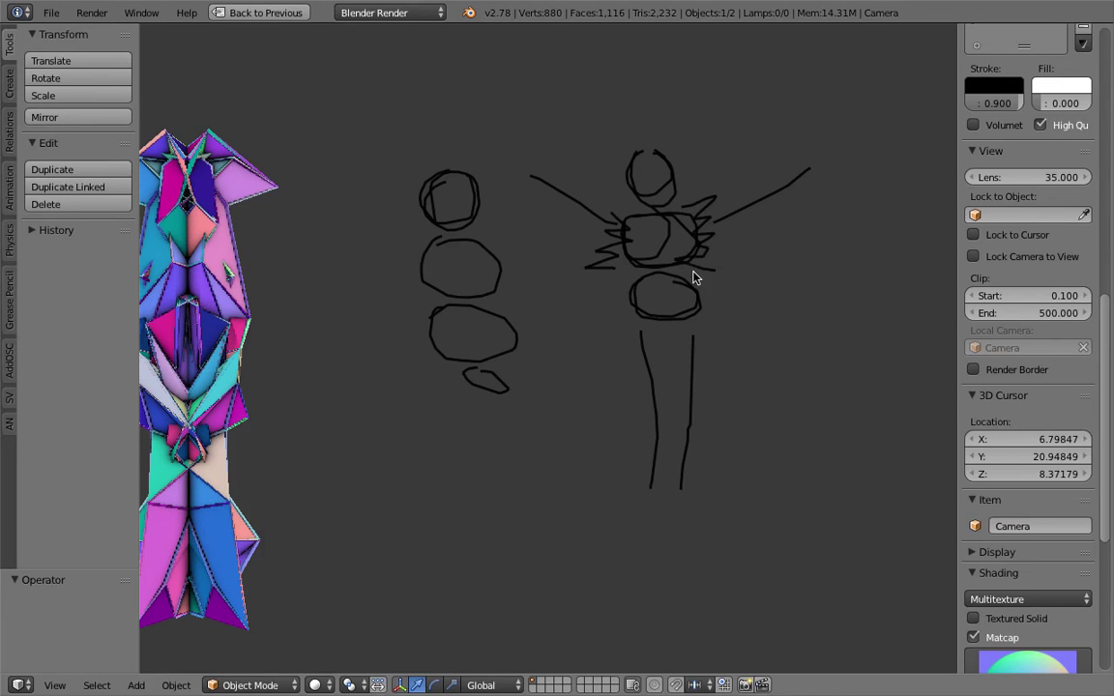
pyautogui.moveTo(682, 321); pyautogui.dragTo(564, 331, button='middle')
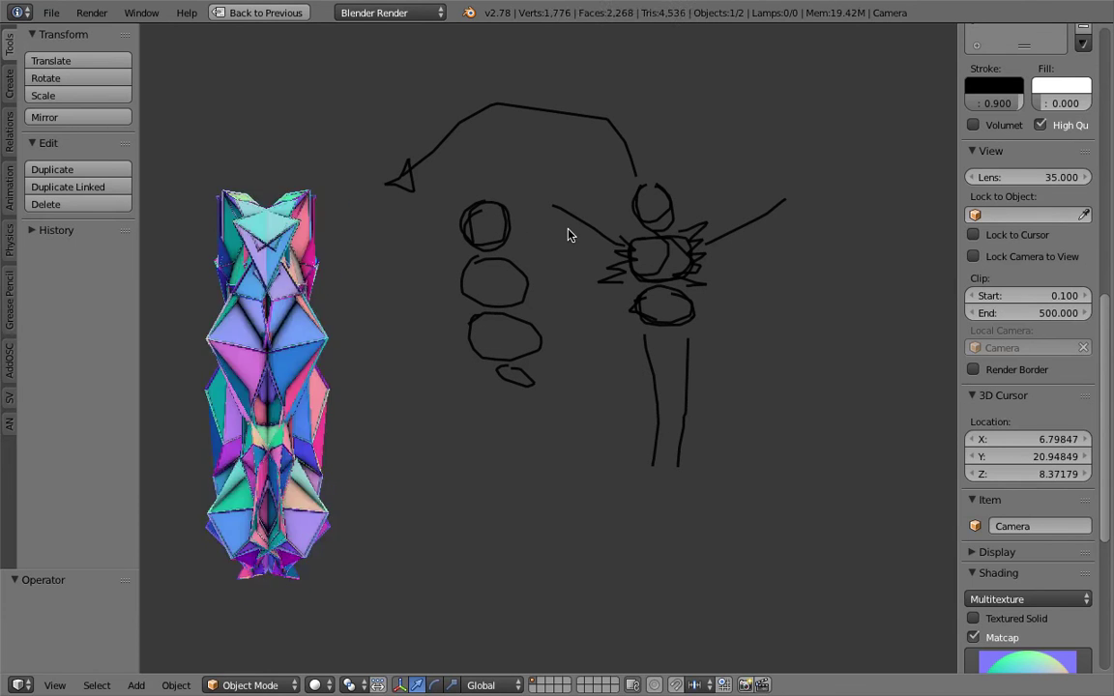
pyautogui.moveTo(539, 241)
pyautogui.mouseDown(button='middle')
pyautogui.moveTo(517, 297)
pyautogui.moveTo(532, 259)
pyautogui.moveTo(532, 268)
pyautogui.mouseUp(button='middle')
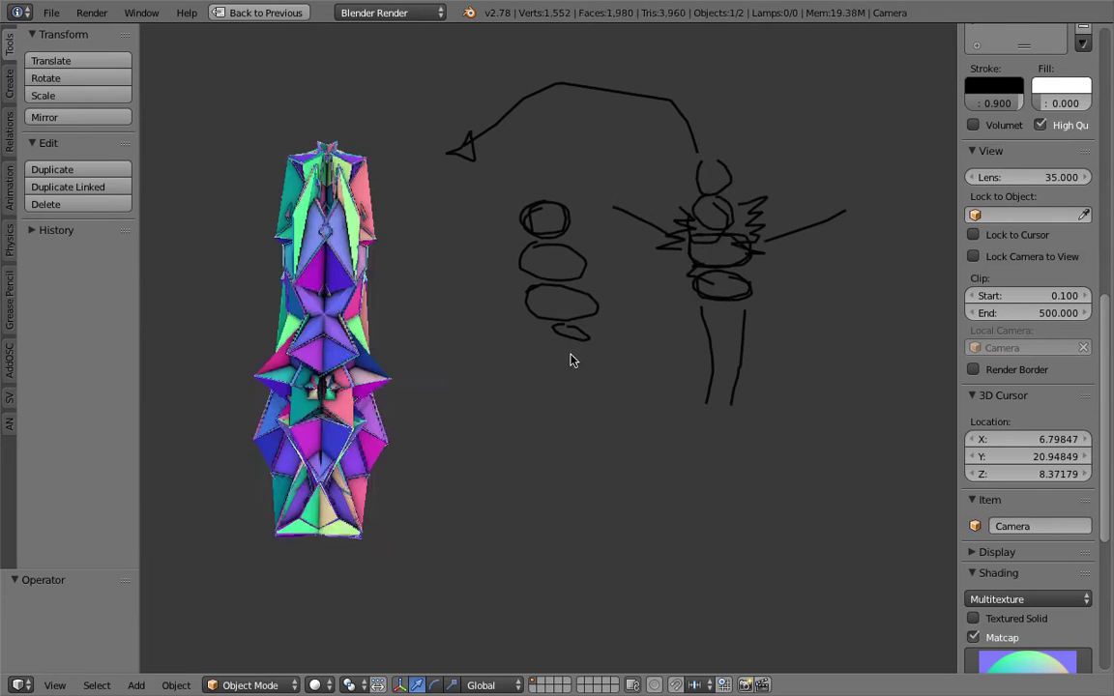
# Examine the changing origami model together with the Grease Pencil sketches from different angles.
pyautogui.moveTo(574, 375); pyautogui.dragTo(549, 432, button='middle')
pyautogui.moveTo(542, 382)
pyautogui.mouseDown(button='middle')
pyautogui.moveTo(552, 430)
pyautogui.moveTo(527, 422)
pyautogui.moveTo(541, 330)
pyautogui.moveTo(453, 410)
pyautogui.moveTo(360, 370)
pyautogui.moveTo(353, 398)
pyautogui.moveTo(408, 422)
pyautogui.moveTo(367, 409)
pyautogui.mouseUp(button='middle')
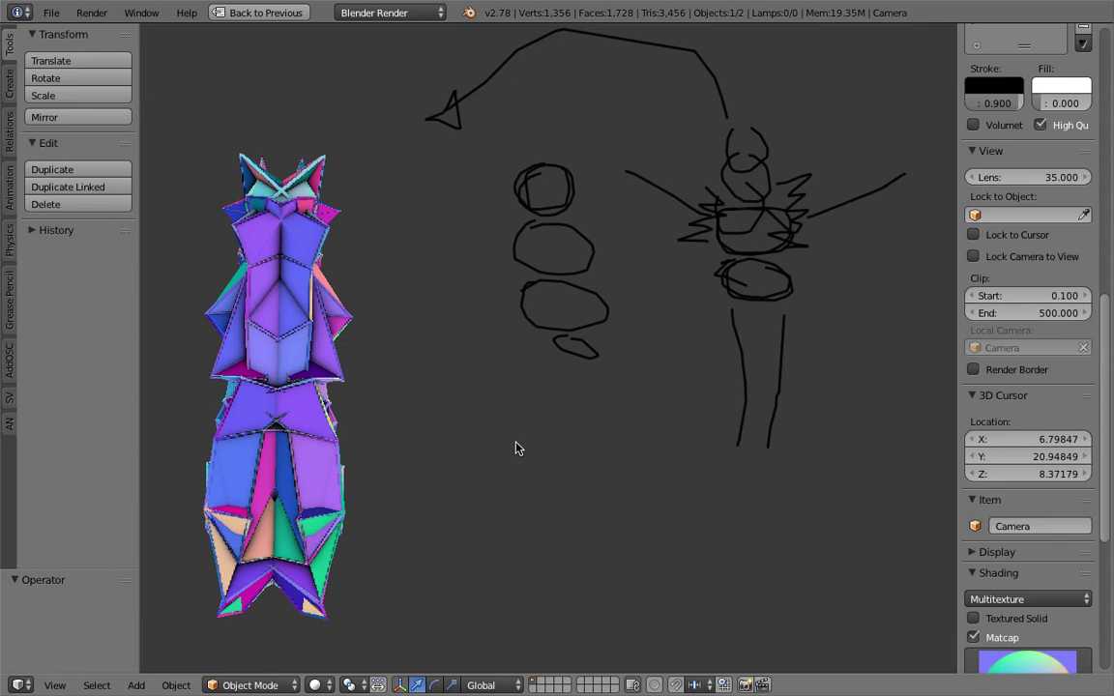
pyautogui.moveTo(691, 448)
pyautogui.mouseDown(button='middle')
pyautogui.moveTo(646, 405)
pyautogui.moveTo(635, 451)
pyautogui.moveTo(609, 417)
pyautogui.moveTo(622, 427)
pyautogui.mouseUp(button='middle')
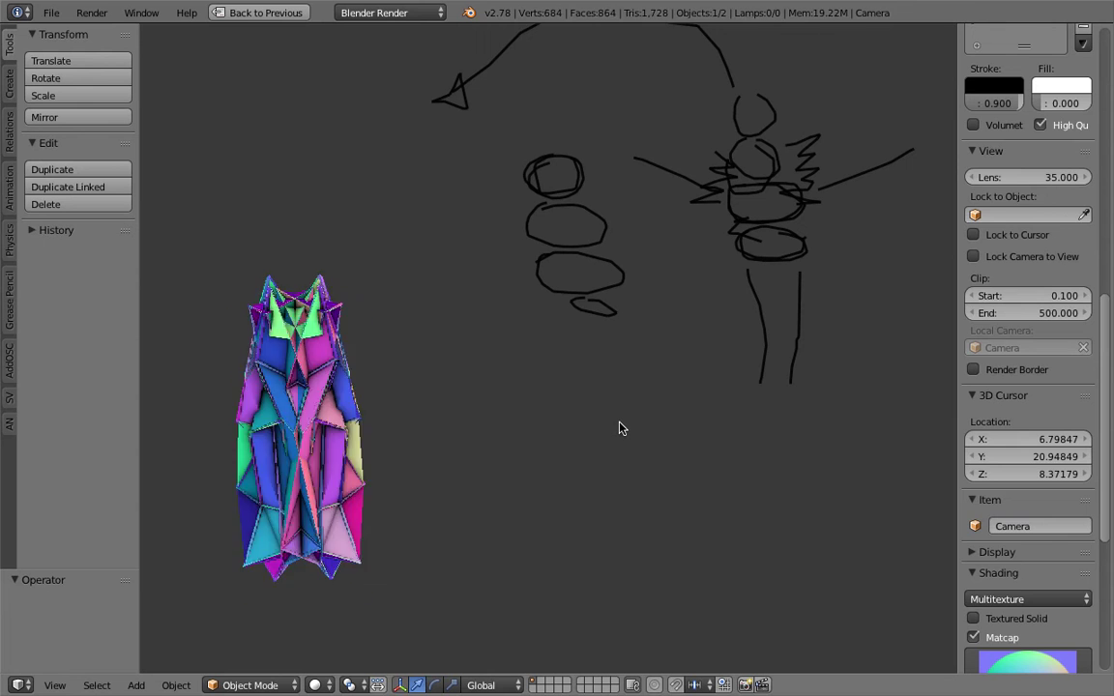
pyautogui.moveTo(621, 428)
pyautogui.mouseDown(button='middle')
pyautogui.moveTo(525, 384)
pyautogui.moveTo(505, 328)
pyautogui.moveTo(610, 391)
pyautogui.mouseUp(button='middle')
pyautogui.press('KP_0')
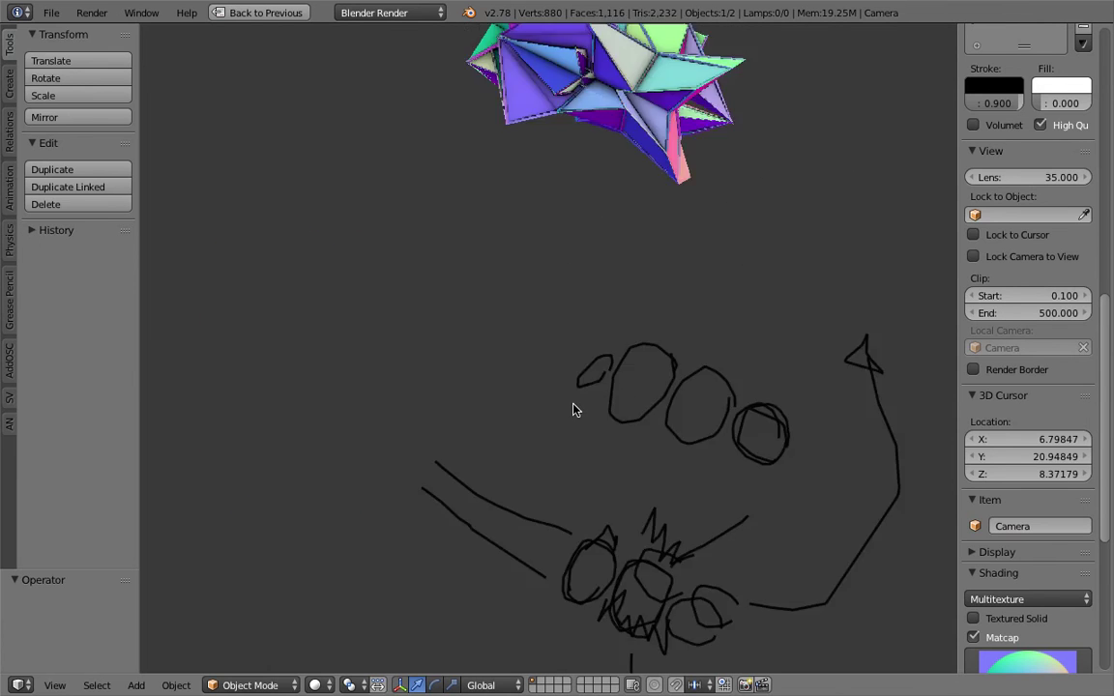
# Switch to Chrome and browse the Google image results for "gundam robot anime".
pyautogui.hotkey('ctrl', 'Right')
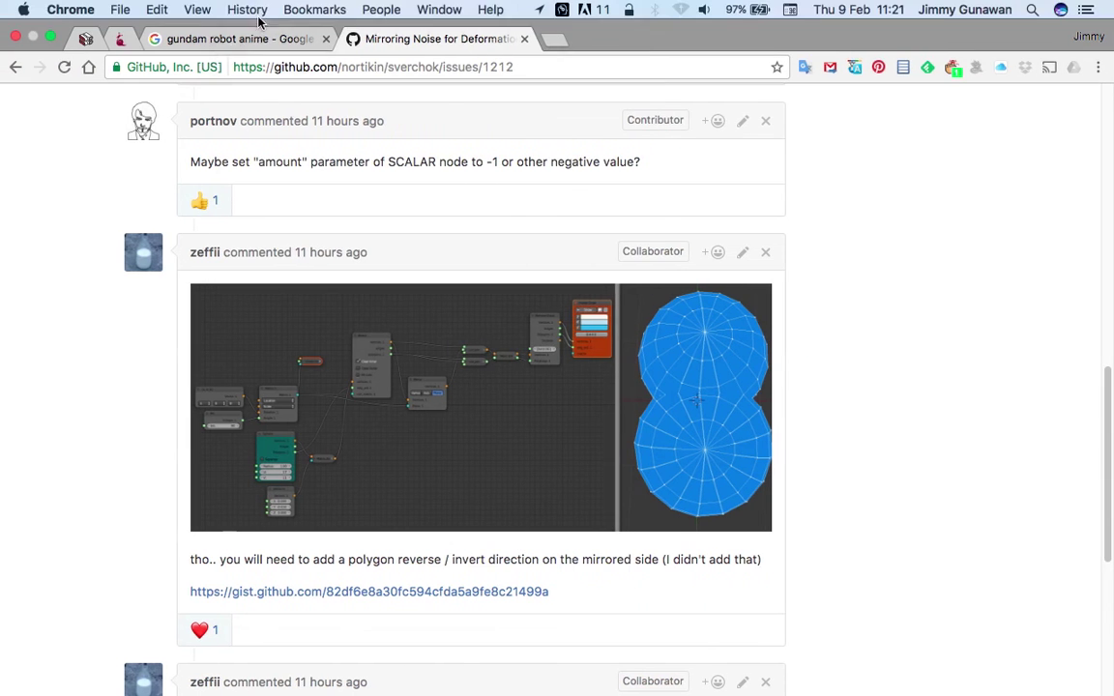
pyautogui.click(248, 10)
pyautogui.click(199, 40)
pyautogui.click(232, 38)
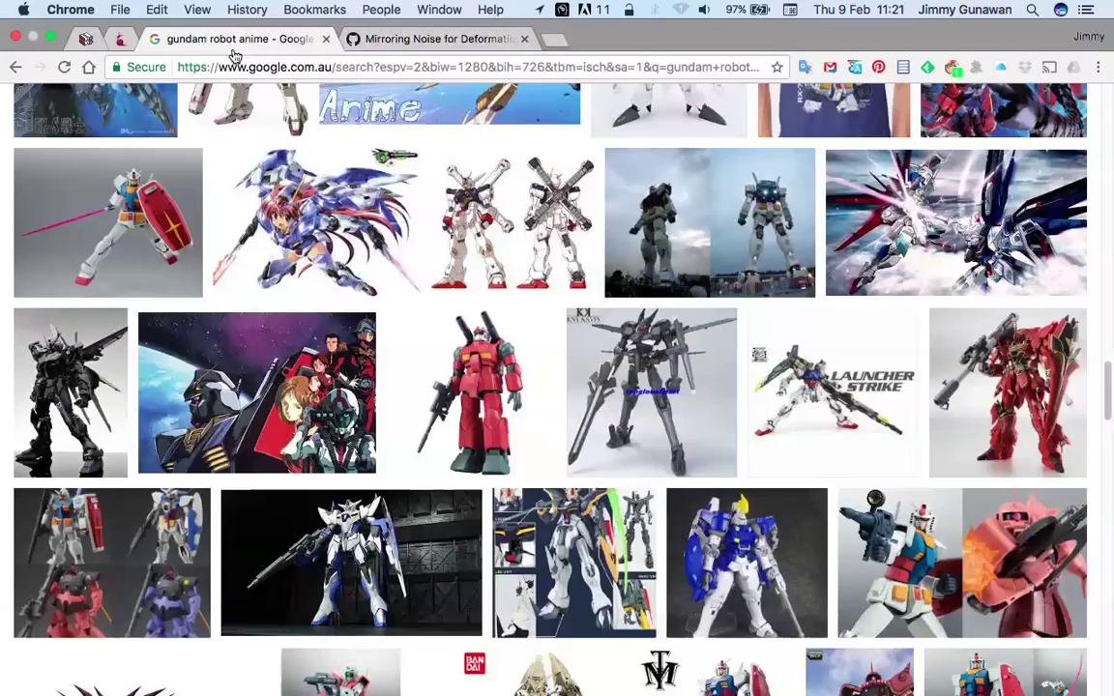
pyautogui.scroll(-3, 580, 242)
pyautogui.scroll(-3, 598, 222)
# Search Google Images for "shogun geta".
pyautogui.moveTo(1107, 428); pyautogui.dragTo(1112, 84)
pyautogui.doubleClick(198, 100)
pyautogui.press('super+a')
pyautogui.write('shogun')
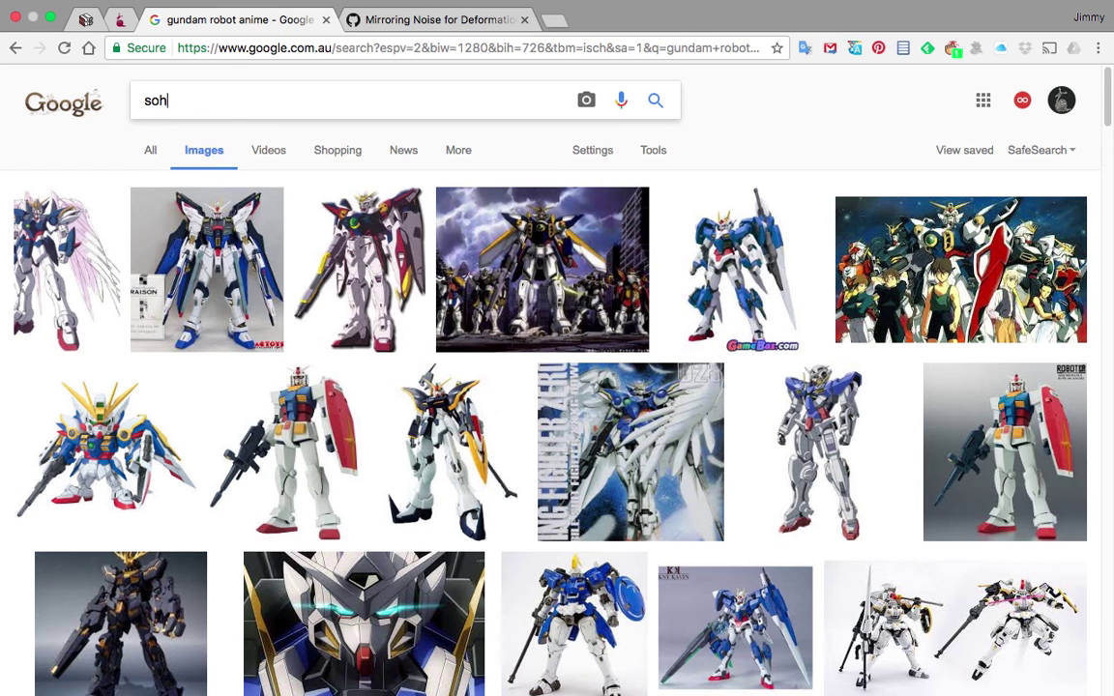
pyautogui.write(' geta')
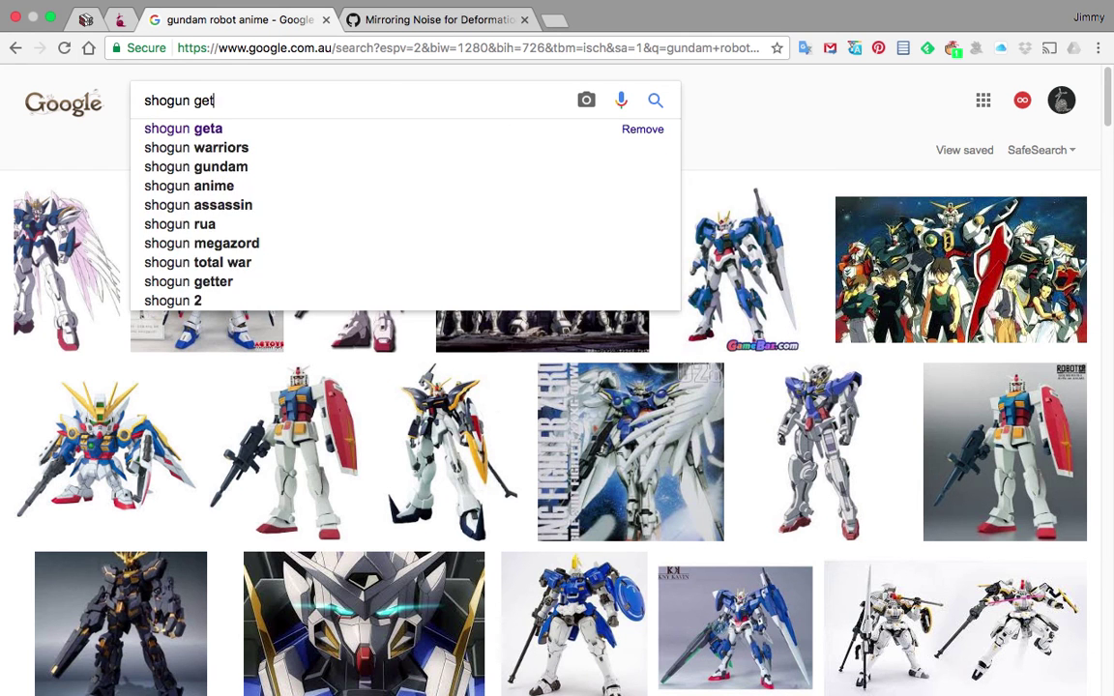
pyautogui.press('Return')
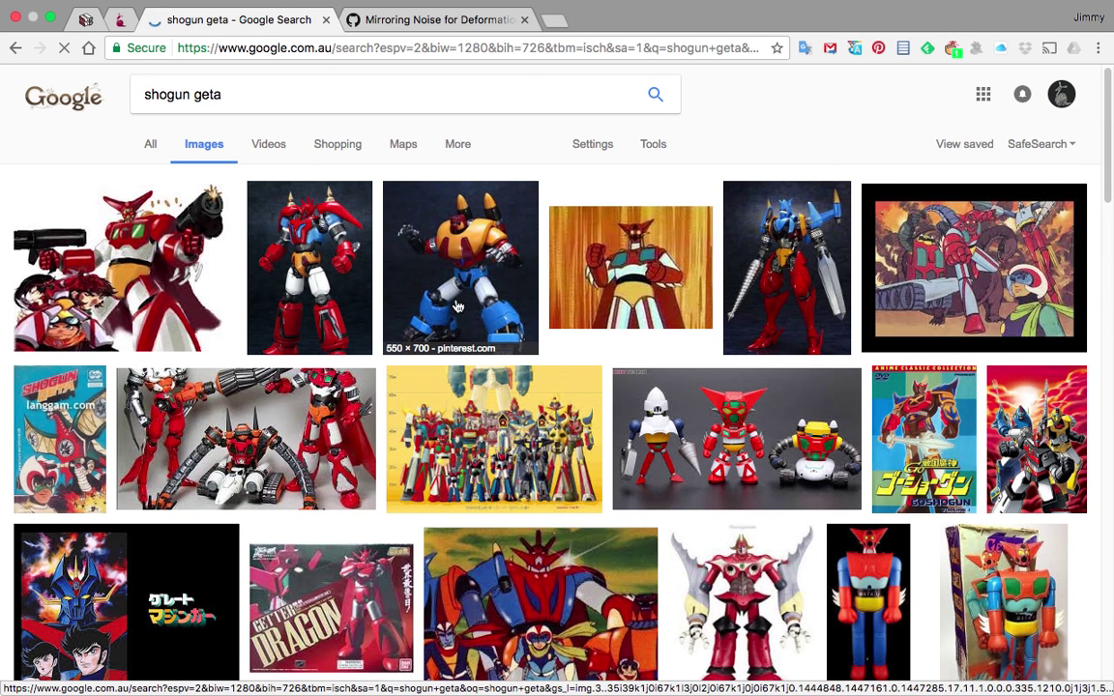
# Switch back to Blender and sketch a column of three rounded shapes with Grease Pencil in the empty space above the model.
pyautogui.hotkey('ctrl', 'Left')
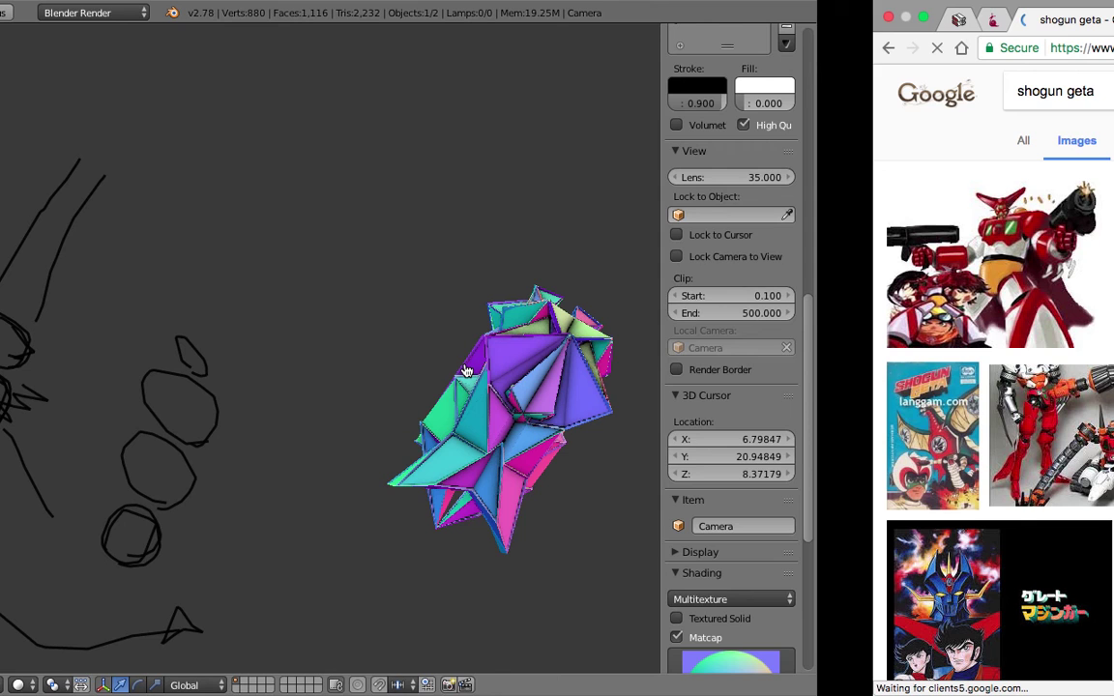
pyautogui.keyDown('shift'); pyautogui.moveTo(556, 148); pyautogui.dragTo(522, 256, button='middle'); pyautogui.keyUp('shift')
pyautogui.press('d')
pyautogui.moveTo(542, 108)
pyautogui.mouseDown()
pyautogui.moveTo(580, 139)
pyautogui.moveTo(547, 97)
pyautogui.mouseUp()
pyautogui.moveTo(530, 167)
pyautogui.mouseDown()
pyautogui.moveTo(501, 204)
pyautogui.moveTo(537, 168)
pyautogui.mouseUp()
pyautogui.moveTo(532, 259)
pyautogui.mouseDown()
pyautogui.moveTo(624, 293)
pyautogui.moveTo(531, 269)
pyautogui.mouseUp()
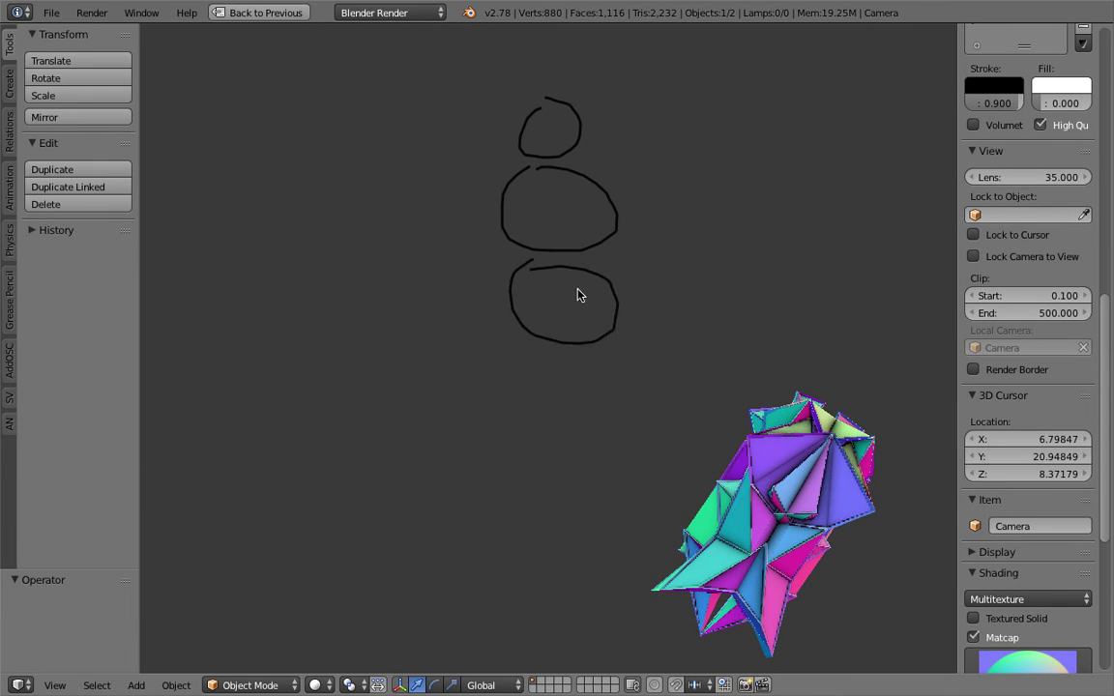
# Sketch a robot figure's head, wide shoulders, torso and hips beside the column of rounded shapes.
pyautogui.moveTo(570, 277)
pyautogui.keyDown('shift'); pyautogui.mouseDown(button='middle')
pyautogui.moveTo(475, 297)
pyautogui.moveTo(398, 333)
pyautogui.mouseUp(button='middle'); pyautogui.keyUp('shift')
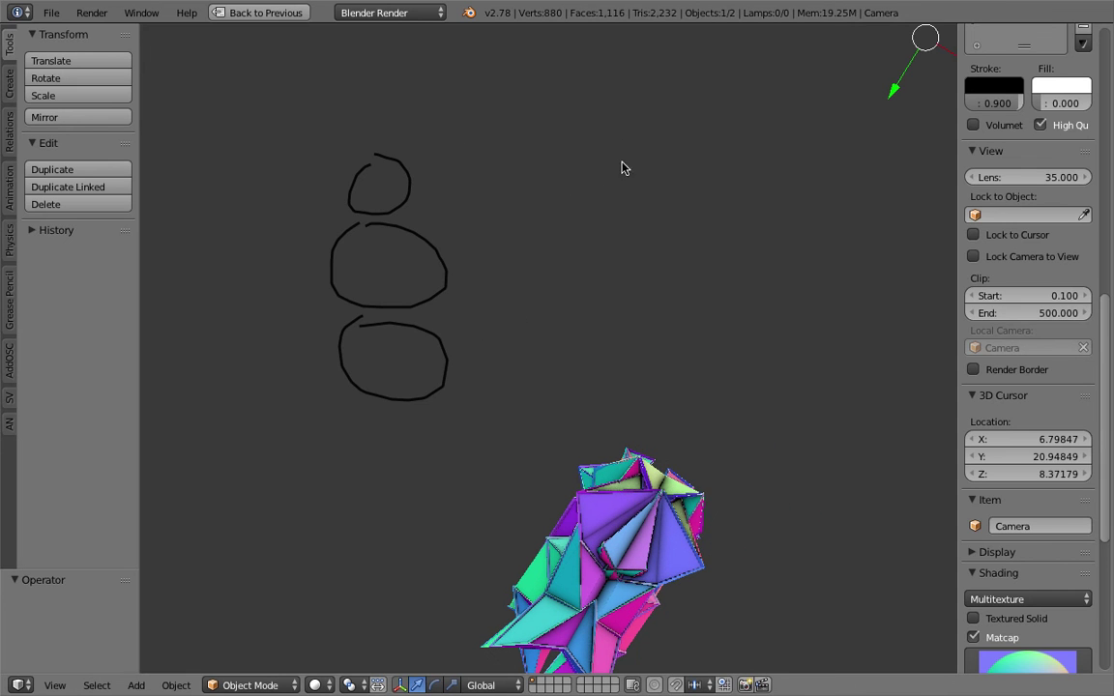
pyautogui.moveTo(622, 180)
pyautogui.mouseDown()
pyautogui.moveTo(632, 132)
pyautogui.moveTo(671, 182)
pyautogui.mouseUp()
pyautogui.moveTo(577, 202)
pyautogui.mouseDown()
pyautogui.moveTo(590, 189)
pyautogui.moveTo(584, 212)
pyautogui.moveTo(624, 256)
pyautogui.moveTo(703, 226)
pyautogui.mouseUp()
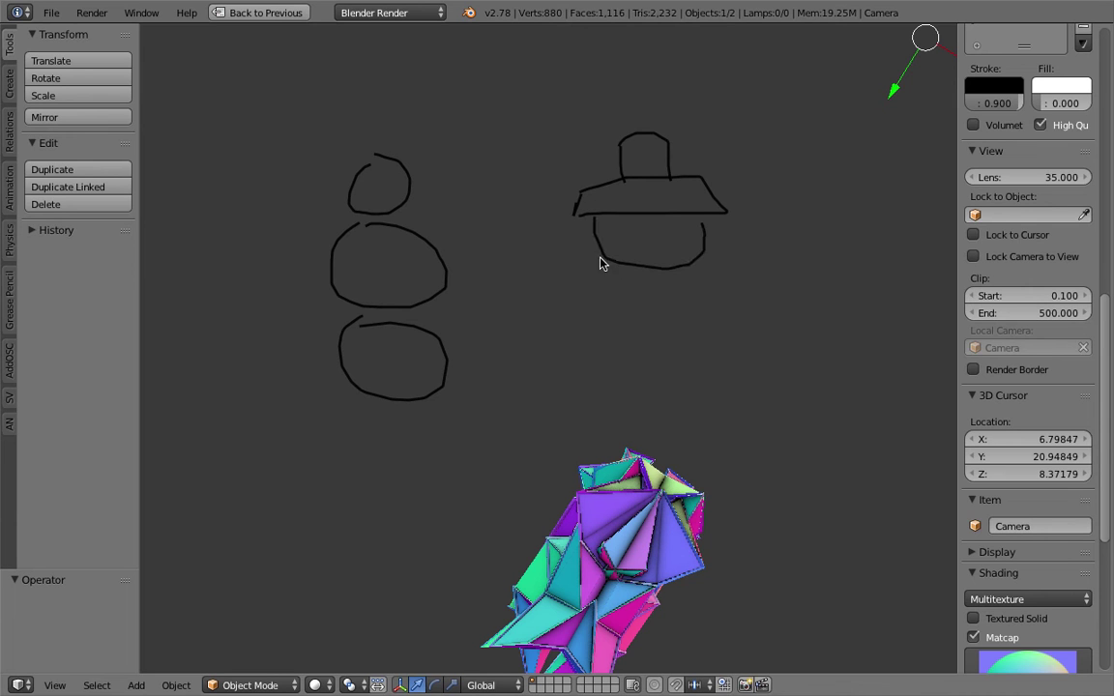
pyautogui.moveTo(625, 268)
pyautogui.mouseDown()
pyautogui.moveTo(677, 283)
pyautogui.moveTo(680, 275)
pyautogui.moveTo(605, 319)
pyautogui.moveTo(707, 304)
pyautogui.mouseUp()
pyautogui.moveTo(604, 311); pyautogui.dragTo(689, 315)
pyautogui.moveTo(605, 328)
pyautogui.mouseDown()
pyautogui.moveTo(624, 338)
pyautogui.moveTo(692, 306)
pyautogui.mouseUp()
# Add pointed shoulder wings, hanging arms and legs to the sketched robot figure.
pyautogui.moveTo(578, 186)
pyautogui.mouseDown()
pyautogui.moveTo(522, 164)
pyautogui.moveTo(573, 208)
pyautogui.mouseUp()
pyautogui.moveTo(692, 179)
pyautogui.mouseDown()
pyautogui.moveTo(753, 169)
pyautogui.moveTo(720, 205)
pyautogui.mouseUp()
pyautogui.moveTo(582, 216); pyautogui.dragTo(572, 260)
pyautogui.moveTo(739, 212); pyautogui.dragTo(725, 225)
pyautogui.moveTo(623, 318); pyautogui.dragTo(637, 408)
pyautogui.moveTo(707, 307); pyautogui.dragTo(697, 398)
pyautogui.moveTo(654, 319)
pyautogui.mouseDown()
pyautogui.moveTo(664, 402)
pyautogui.moveTo(648, 408)
pyautogui.mouseUp()
pyautogui.moveTo(645, 412); pyautogui.dragTo(659, 413)
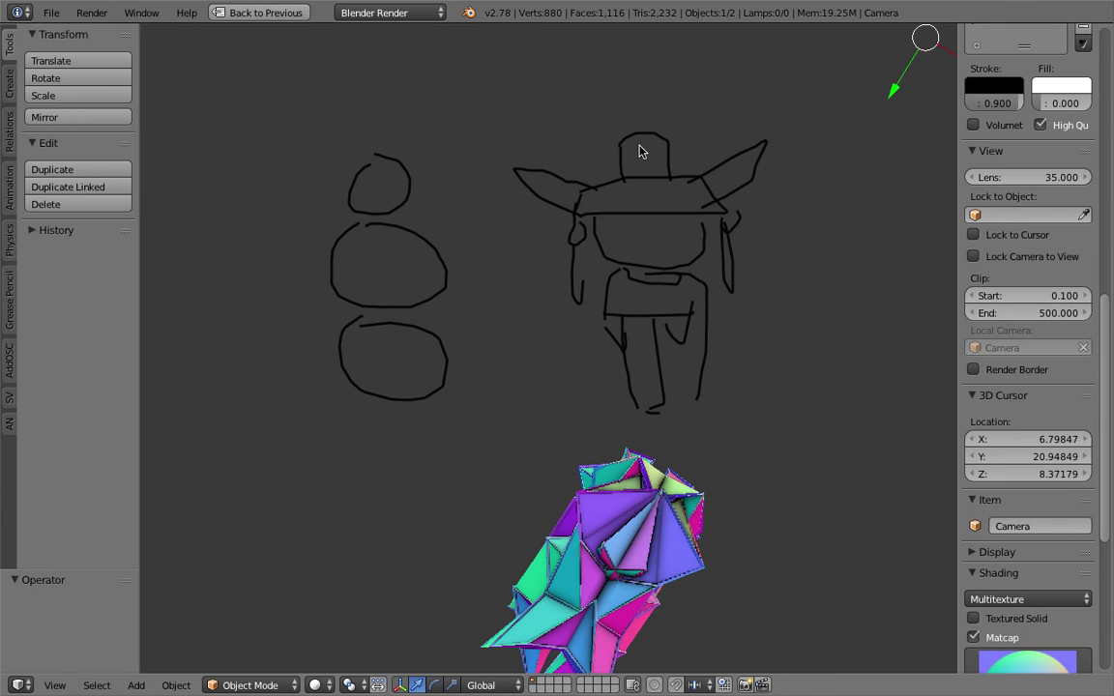
# Sketch a column of three rounded shapes and a column of three box shapes on the other side of the robot figure.
pyautogui.keyDown('shift'); pyautogui.moveTo(731, 216); pyautogui.dragTo(614, 196, button='middle'); pyautogui.keyUp('shift')
pyautogui.moveTo(738, 172); pyautogui.dragTo(727, 177)
pyautogui.moveTo(740, 208)
pyautogui.mouseDown()
pyautogui.moveTo(716, 258)
pyautogui.moveTo(796, 236)
pyautogui.moveTo(770, 278)
pyautogui.moveTo(796, 306)
pyautogui.moveTo(727, 312)
pyautogui.mouseUp()
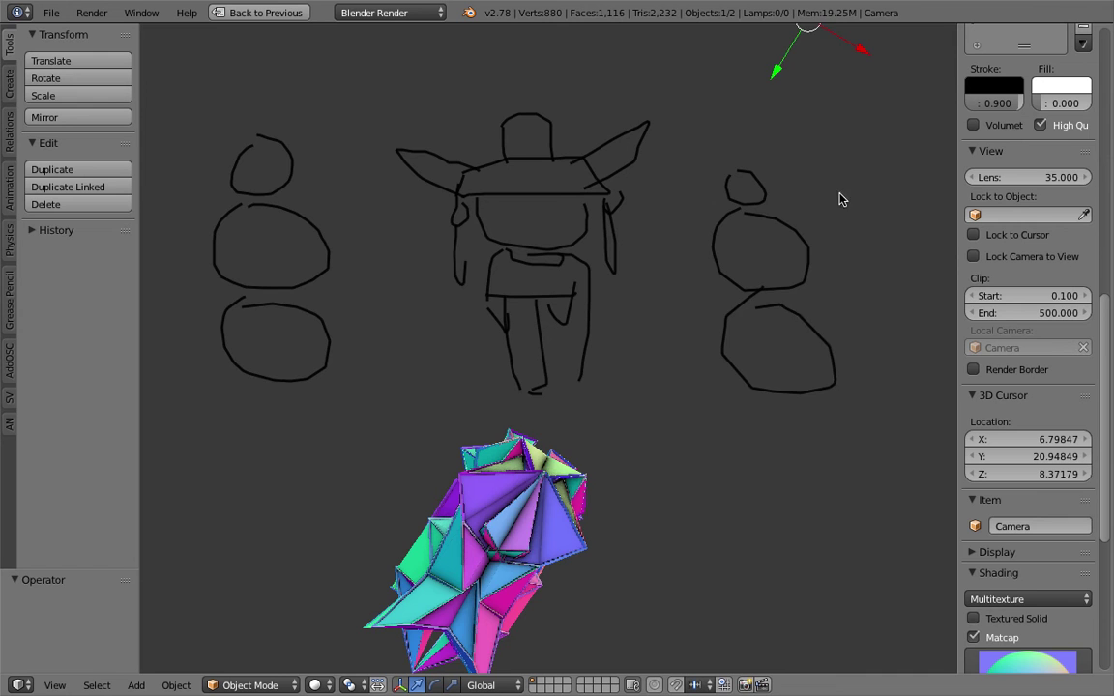
pyautogui.keyDown('shift'); pyautogui.moveTo(866, 148); pyautogui.dragTo(723, 174, button='middle'); pyautogui.keyUp('shift')
pyautogui.moveTo(723, 174)
pyautogui.mouseDown()
pyautogui.moveTo(763, 178)
pyautogui.moveTo(721, 191)
pyautogui.moveTo(804, 281)
pyautogui.moveTo(717, 292)
pyautogui.mouseUp()
pyautogui.moveTo(703, 205); pyautogui.dragTo(723, 296)
# Sketch further stacked body-part variations in the empty space beside the column of boxes.
pyautogui.scroll(-2, 795, 190)
pyautogui.keyDown('shift'); pyautogui.moveTo(796, 191); pyautogui.dragTo(690, 192, button='middle'); pyautogui.keyUp('shift')
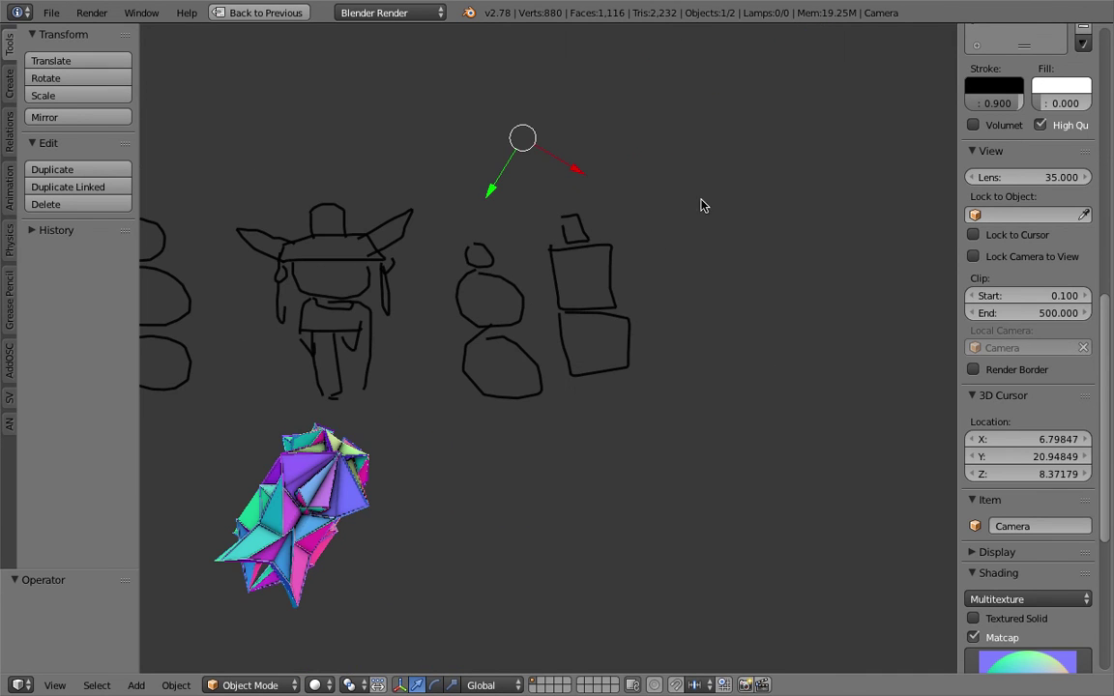
pyautogui.moveTo(698, 155)
pyautogui.mouseDown()
pyautogui.moveTo(788, 139)
pyautogui.moveTo(728, 170)
pyautogui.moveTo(760, 185)
pyautogui.moveTo(727, 176)
pyautogui.moveTo(795, 249)
pyautogui.moveTo(739, 197)
pyautogui.mouseUp()
pyautogui.moveTo(733, 278)
pyautogui.mouseDown()
pyautogui.moveTo(812, 331)
pyautogui.moveTo(737, 302)
pyautogui.mouseUp()
pyautogui.keyDown('shift'); pyautogui.moveTo(703, 249); pyautogui.dragTo(521, 277, button='middle'); pyautogui.keyUp('shift')
pyautogui.moveTo(679, 125)
pyautogui.mouseDown()
pyautogui.moveTo(794, 232)
pyautogui.moveTo(665, 126)
pyautogui.mouseUp()
pyautogui.moveTo(743, 253)
pyautogui.mouseDown()
pyautogui.moveTo(733, 303)
pyautogui.moveTo(704, 277)
pyautogui.mouseUp()
pyautogui.moveTo(732, 329)
pyautogui.mouseDown()
pyautogui.moveTo(746, 368)
pyautogui.moveTo(790, 323)
pyautogui.moveTo(743, 328)
pyautogui.mouseUp()
pyautogui.moveTo(809, 117); pyautogui.dragTo(862, 199)
# Sketch raised upper arms and a lower pair of arms on both sides of the origami model.
pyautogui.moveTo(862, 200)
pyautogui.mouseDown(button='middle')
pyautogui.moveTo(791, 335)
pyautogui.moveTo(733, 304)
pyautogui.moveTo(677, 330)
pyautogui.mouseUp(button='middle')
pyautogui.scroll(3, 676, 325)
pyautogui.scroll(3, 631, 360)
pyautogui.moveTo(492, 390)
pyautogui.keyDown('shift'); pyautogui.mouseDown(button='middle')
pyautogui.moveTo(631, 361)
pyautogui.moveTo(649, 322)
pyautogui.moveTo(612, 363)
pyautogui.moveTo(612, 303)
pyautogui.moveTo(592, 343)
pyautogui.moveTo(645, 264)
pyautogui.moveTo(619, 275)
pyautogui.moveTo(641, 206)
pyautogui.moveTo(619, 328)
pyautogui.moveTo(609, 519)
pyautogui.mouseUp(button='middle'); pyautogui.keyUp('shift')
pyautogui.scroll(-4, 650, 327)
pyautogui.moveTo(584, 431); pyautogui.dragTo(577, 387, button='middle')
pyautogui.press('d')
pyautogui.moveTo(490, 378)
pyautogui.mouseDown()
pyautogui.moveTo(413, 332)
pyautogui.moveTo(369, 326)
pyautogui.moveTo(462, 439)
pyautogui.mouseUp()
pyautogui.moveTo(592, 381)
pyautogui.mouseDown()
pyautogui.moveTo(652, 323)
pyautogui.moveTo(604, 450)
pyautogui.mouseUp()
pyautogui.moveTo(446, 436); pyautogui.dragTo(422, 577)
pyautogui.moveTo(629, 429); pyautogui.dragTo(678, 545)
# Sketch two legs with feet beneath the origami model.
pyautogui.keyDown('shift'); pyautogui.moveTo(661, 578); pyautogui.dragTo(645, 449, button='middle'); pyautogui.keyUp('shift')
pyautogui.moveTo(470, 474); pyautogui.dragTo(504, 587)
pyautogui.moveTo(575, 481)
pyautogui.mouseDown()
pyautogui.moveTo(562, 597)
pyautogui.moveTo(584, 605)
pyautogui.mouseUp()
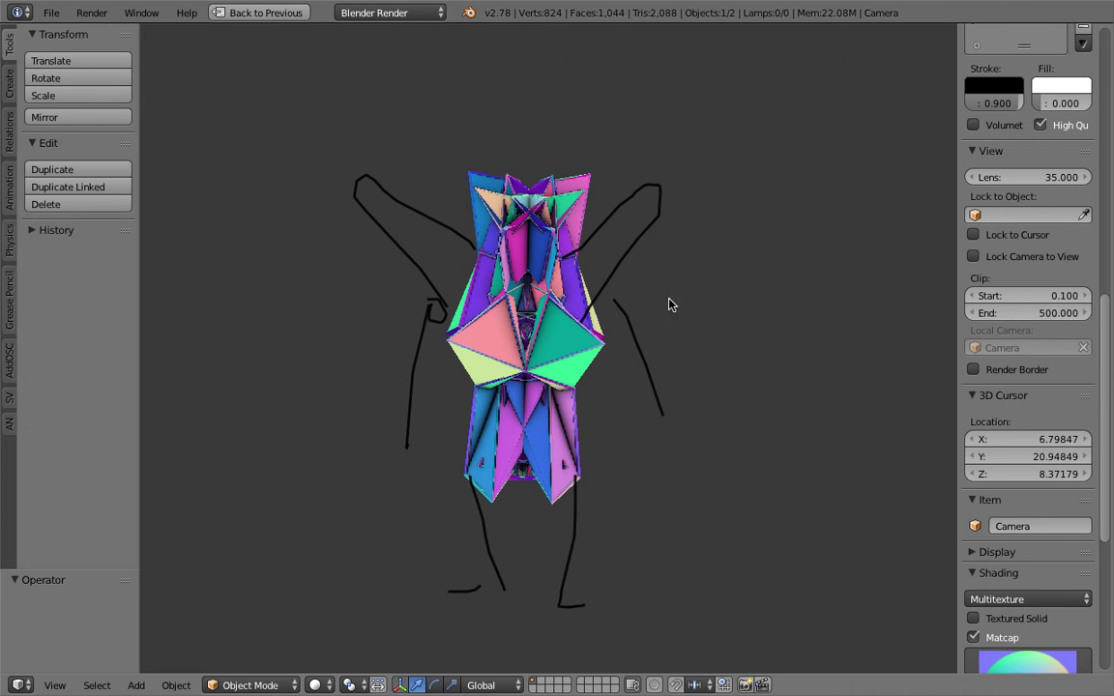
# Sketch an outward-pointing arm on each side of the next generated origami model.
pyautogui.keyDown('shift'); pyautogui.moveTo(690, 308); pyautogui.dragTo(577, 318, button='middle'); pyautogui.keyUp('shift')
pyautogui.click(515, 229)
pyautogui.moveTo(400, 263)
pyautogui.mouseDown()
pyautogui.moveTo(309, 285)
pyautogui.moveTo(352, 308)
pyautogui.mouseUp()
pyautogui.moveTo(512, 263)
pyautogui.mouseDown()
pyautogui.moveTo(616, 300)
pyautogui.moveTo(527, 326)
pyautogui.mouseUp()
# Sketch a vertical chain of three line segments with crossbars and a foot beside the model.
pyautogui.keyDown('shift'); pyautogui.moveTo(636, 253); pyautogui.dragTo(624, 224, button='middle'); pyautogui.keyUp('shift')
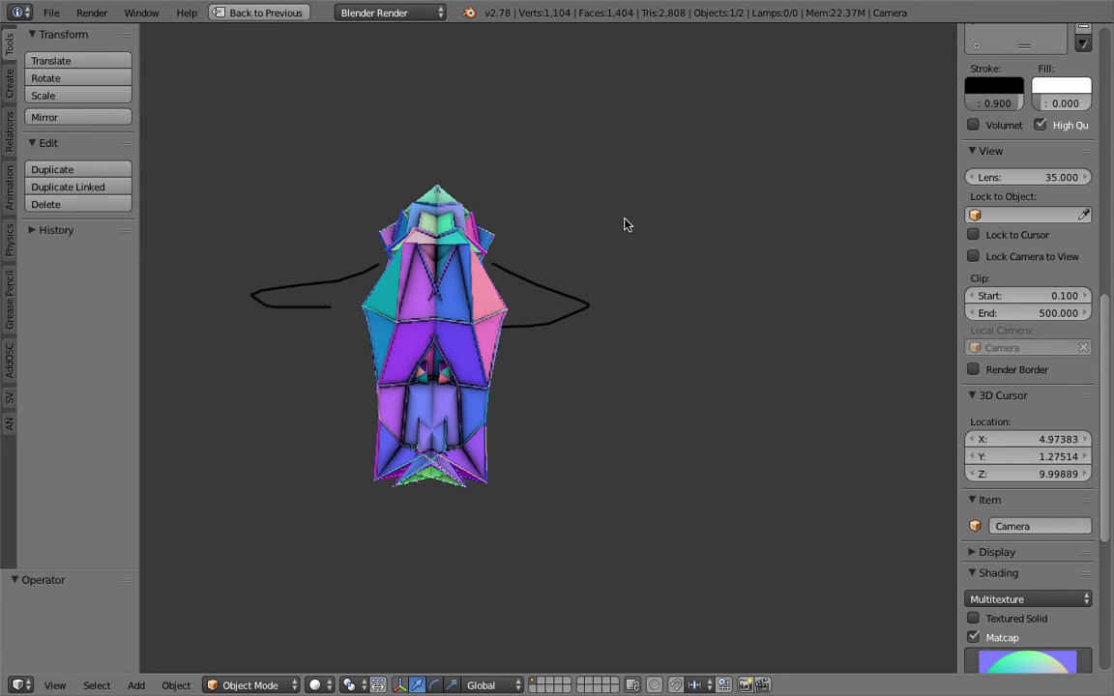
pyautogui.moveTo(638, 190)
pyautogui.mouseDown()
pyautogui.moveTo(674, 190)
pyautogui.moveTo(666, 253)
pyautogui.mouseUp()
pyautogui.moveTo(636, 254)
pyautogui.mouseDown()
pyautogui.moveTo(698, 254)
pyautogui.moveTo(673, 354)
pyautogui.moveTo(717, 369)
pyautogui.moveTo(688, 475)
pyautogui.mouseUp()
pyautogui.moveTo(697, 431); pyautogui.dragTo(677, 475)
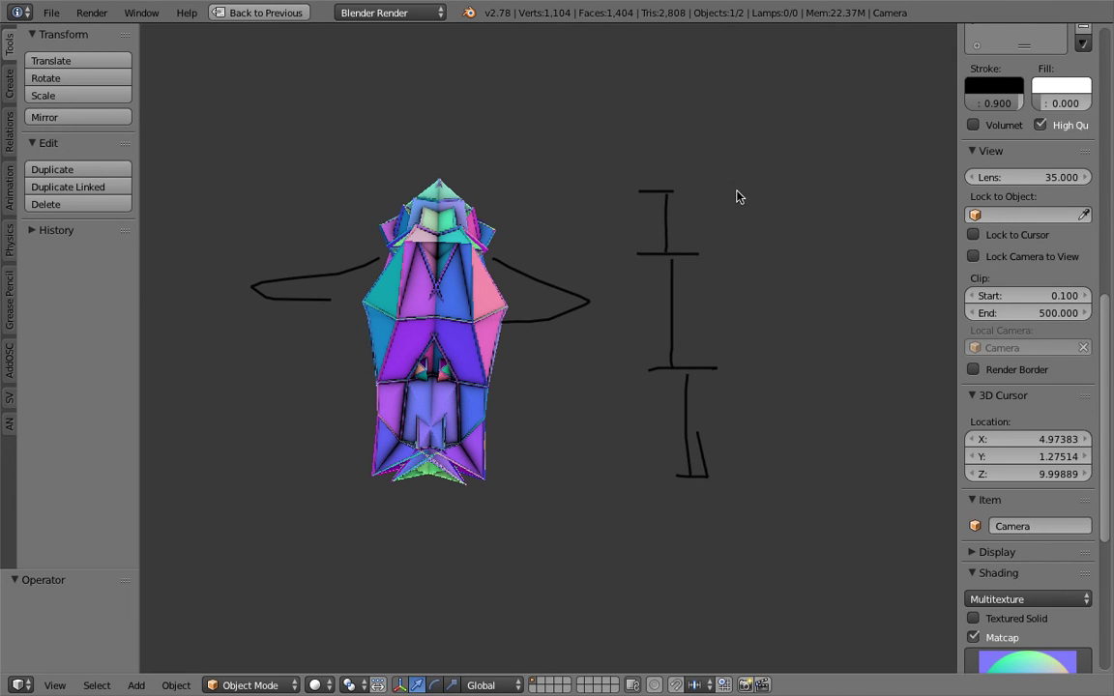
# Sketch a head, a large round torso and small round hips beside the segment chain, with two curved strokes alongside.
pyautogui.moveTo(763, 240)
pyautogui.mouseDown()
pyautogui.moveTo(760, 182)
pyautogui.moveTo(783, 242)
pyautogui.mouseUp()
pyautogui.moveTo(763, 383)
pyautogui.mouseDown()
pyautogui.moveTo(800, 437)
pyautogui.moveTo(785, 389)
pyautogui.mouseUp()
pyautogui.moveTo(827, 166)
pyautogui.mouseDown()
pyautogui.moveTo(870, 231)
pyautogui.moveTo(839, 415)
pyautogui.mouseUp()
pyautogui.moveTo(876, 193); pyautogui.dragTo(885, 377)
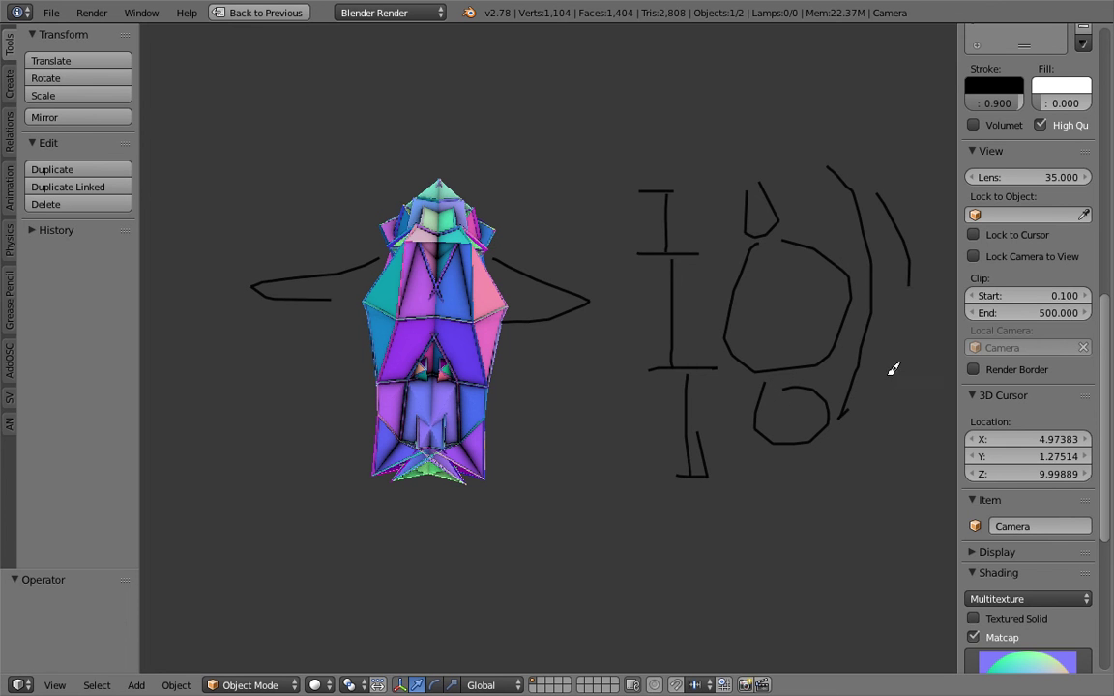
# Step through further generated origami models while viewing them at an angle beside the sketches.
pyautogui.moveTo(581, 317)
pyautogui.keyDown('shift'); pyautogui.mouseDown(button='middle')
pyautogui.moveTo(561, 311)
pyautogui.moveTo(574, 324)
pyautogui.mouseUp(button='middle'); pyautogui.keyUp('shift')
pyautogui.press('Right')
pyautogui.press('Right')
pyautogui.press('Right')
pyautogui.press('Right')
pyautogui.press('Right')
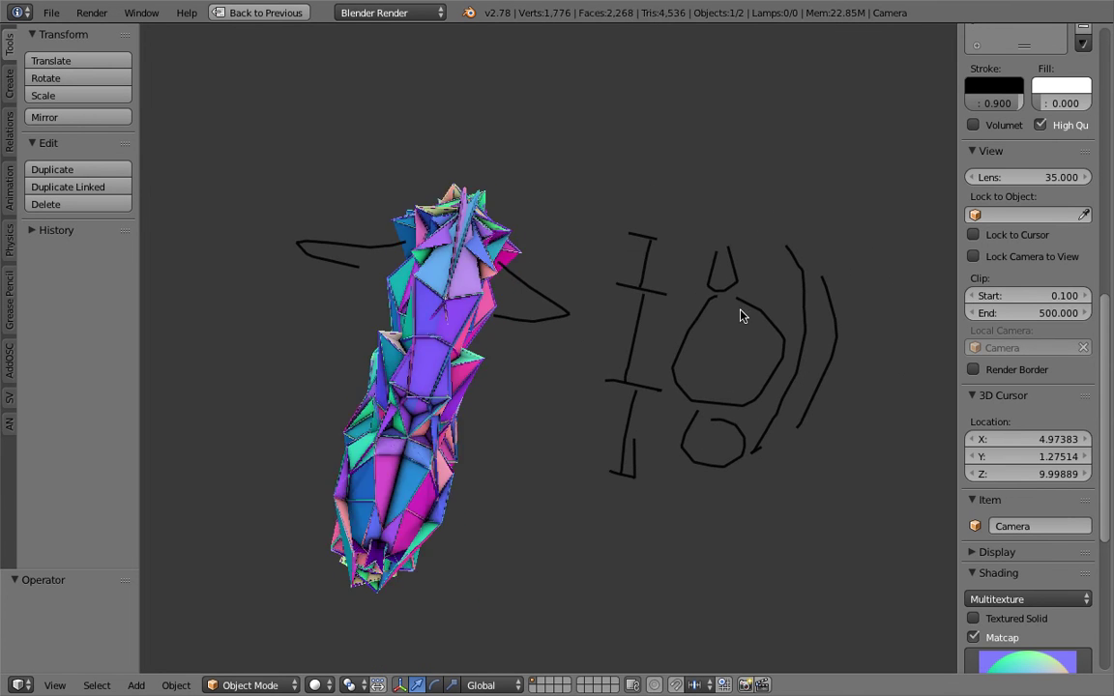